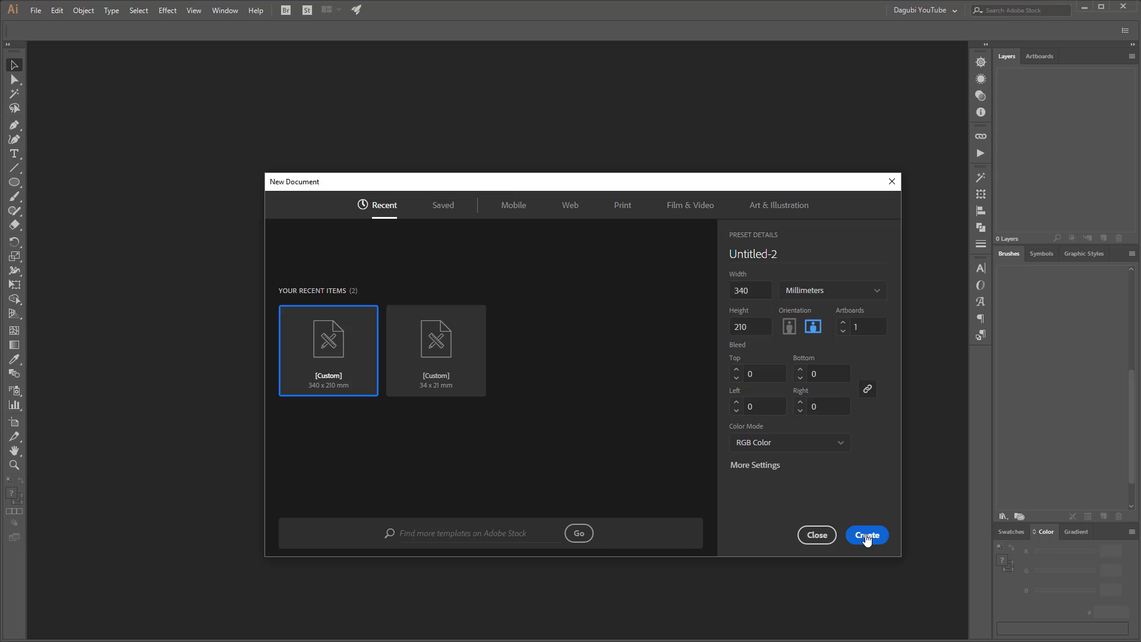
Step: Create a 340 x 210 mm RGB document and draw a circle about 143 mm in diameter, centred on the artboard
click(867, 535)
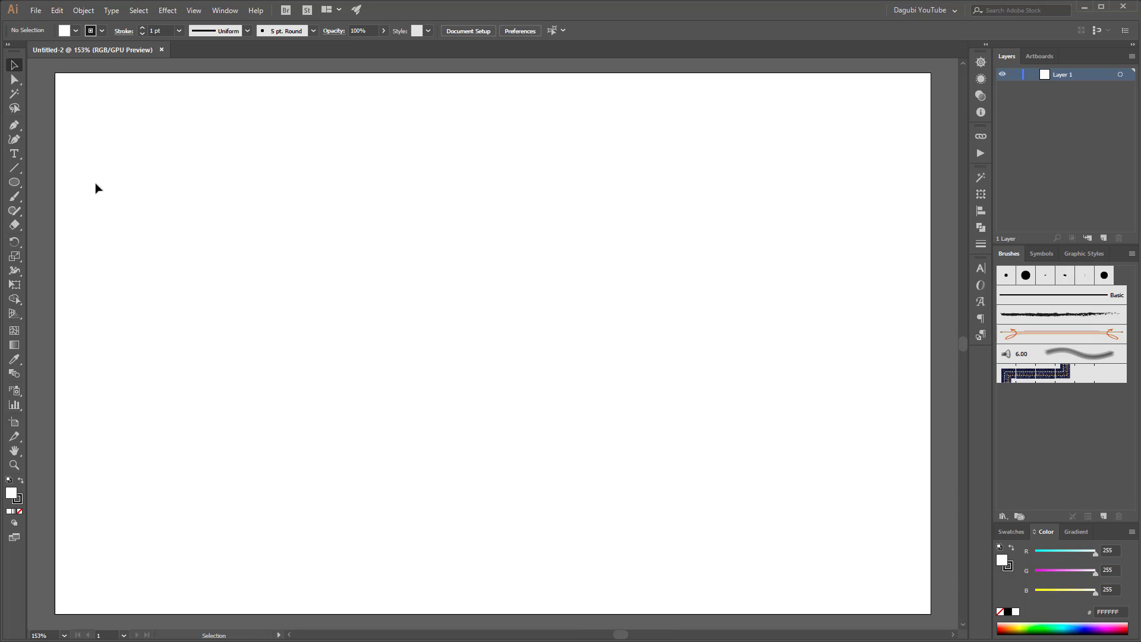
click(15, 183)
drag(379, 177, 691, 534)
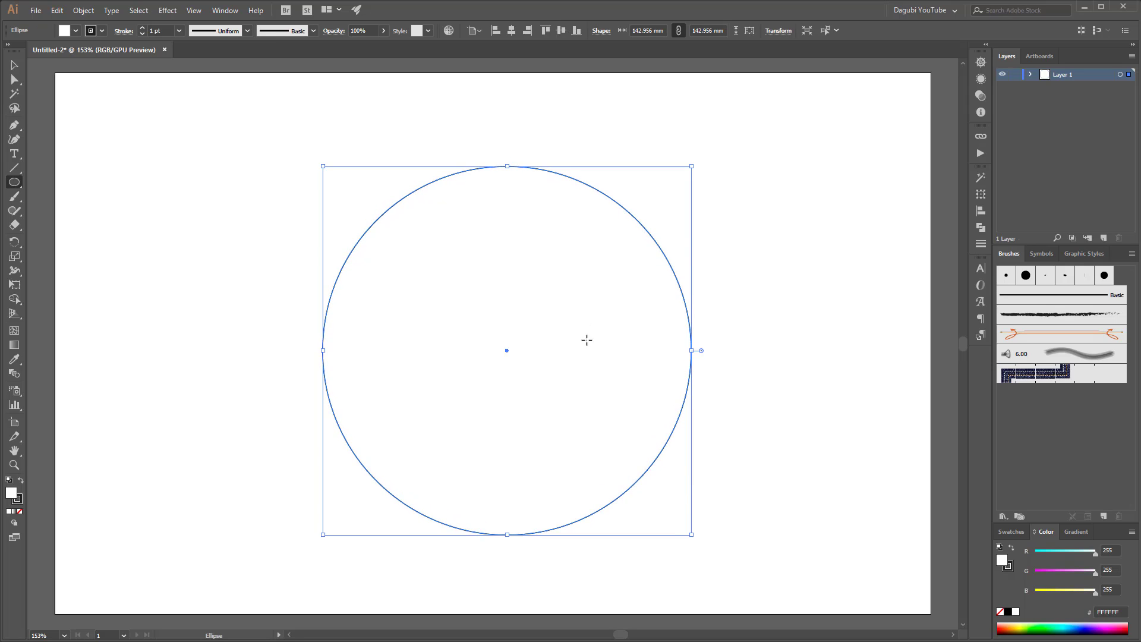
click(511, 31)
click(562, 32)
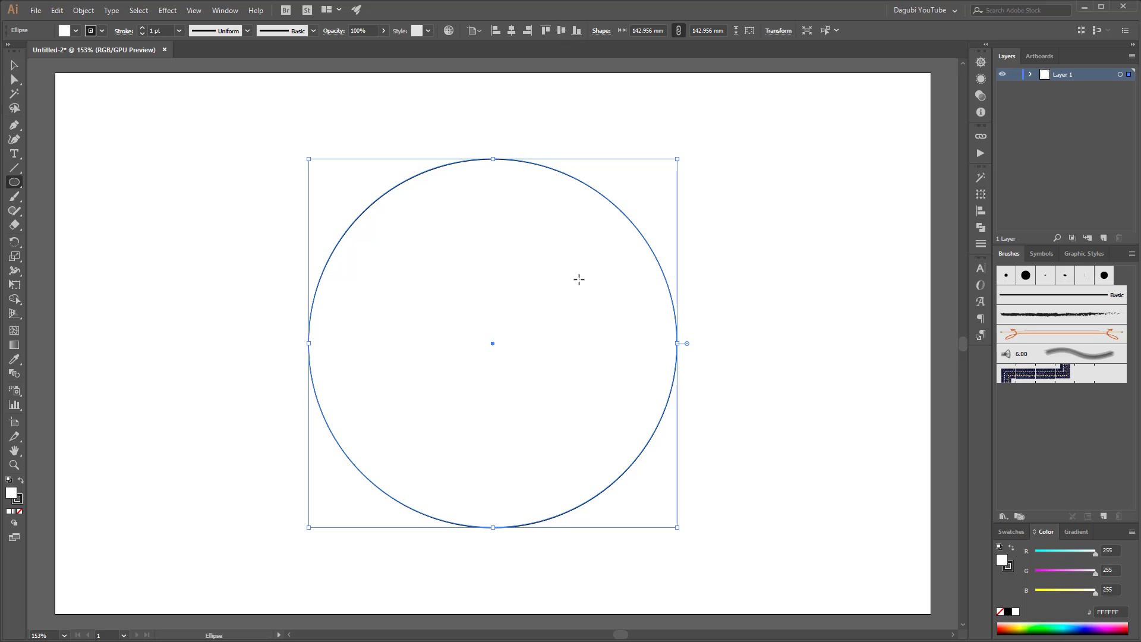
Step: Remove the circle's stroke and set its fill to RGB 200, 237, 223
click(1009, 568)
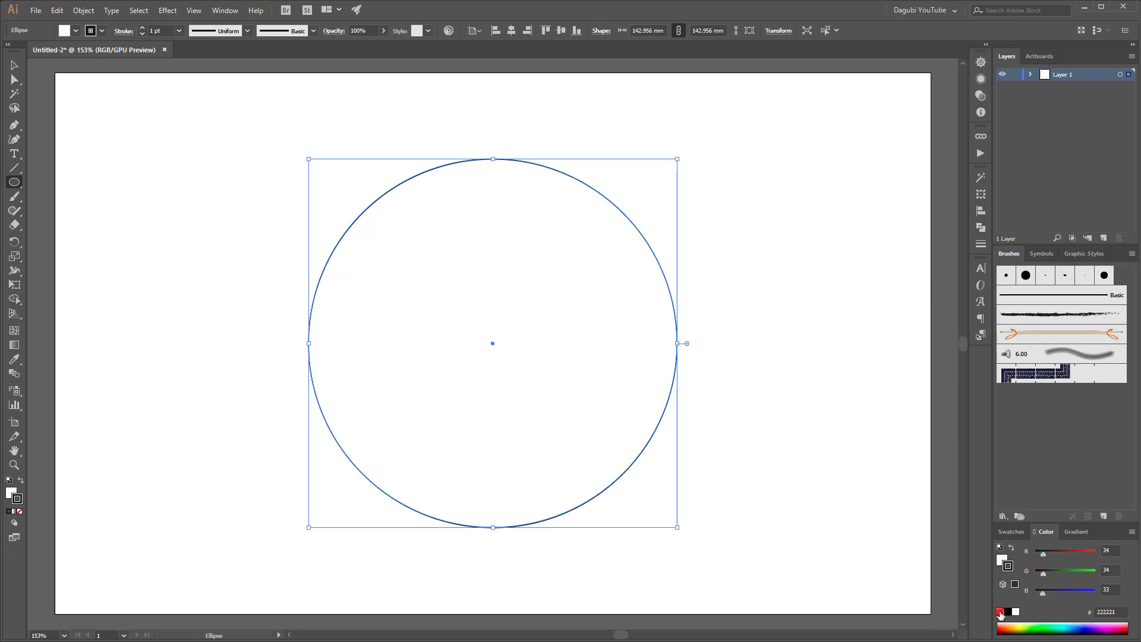
click(1000, 612)
click(1001, 558)
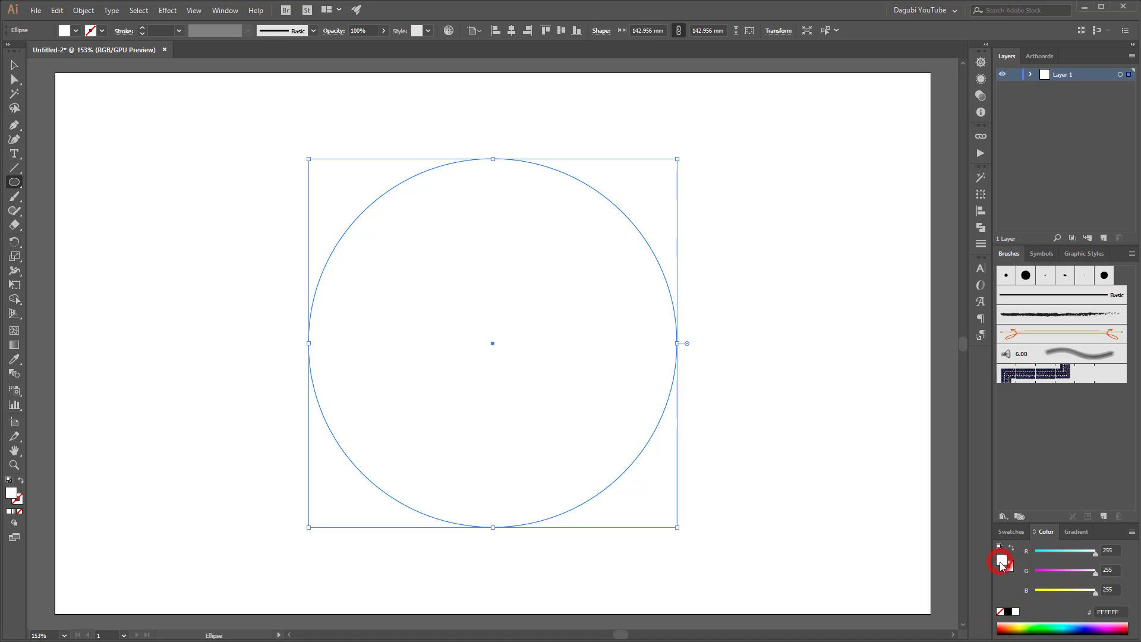
click(1112, 550)
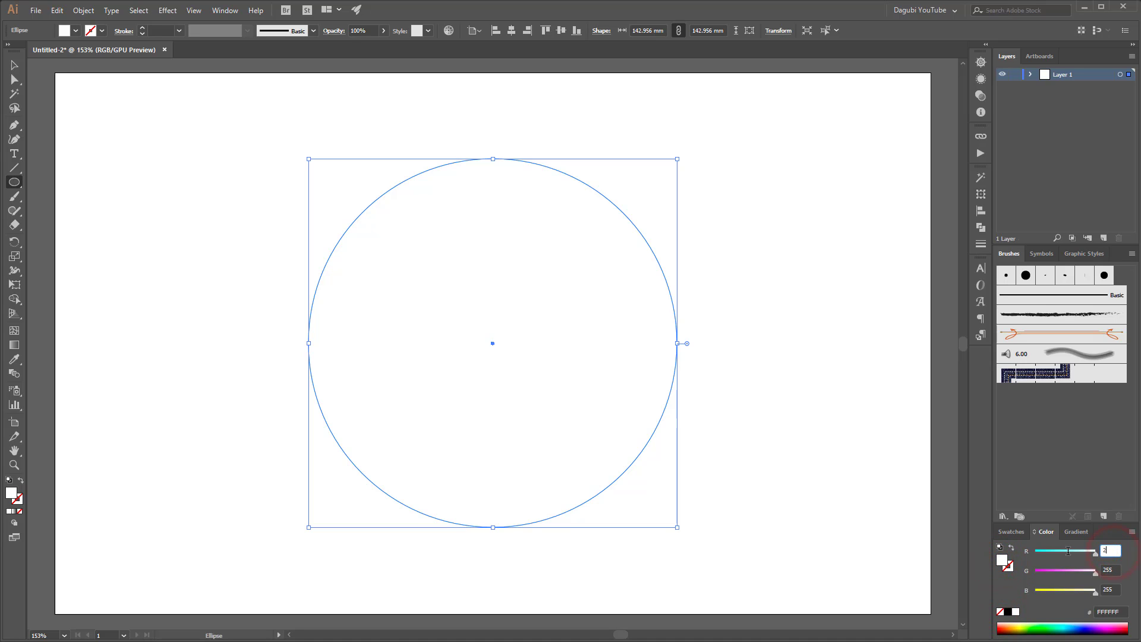
click(1107, 570)
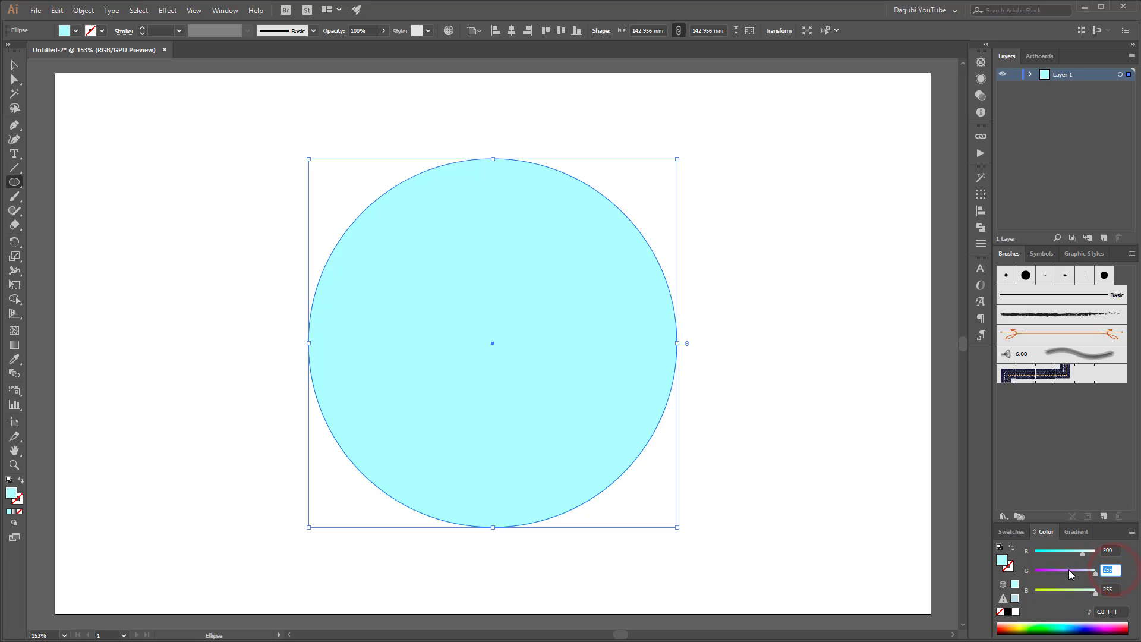
text(237)
click(1115, 588)
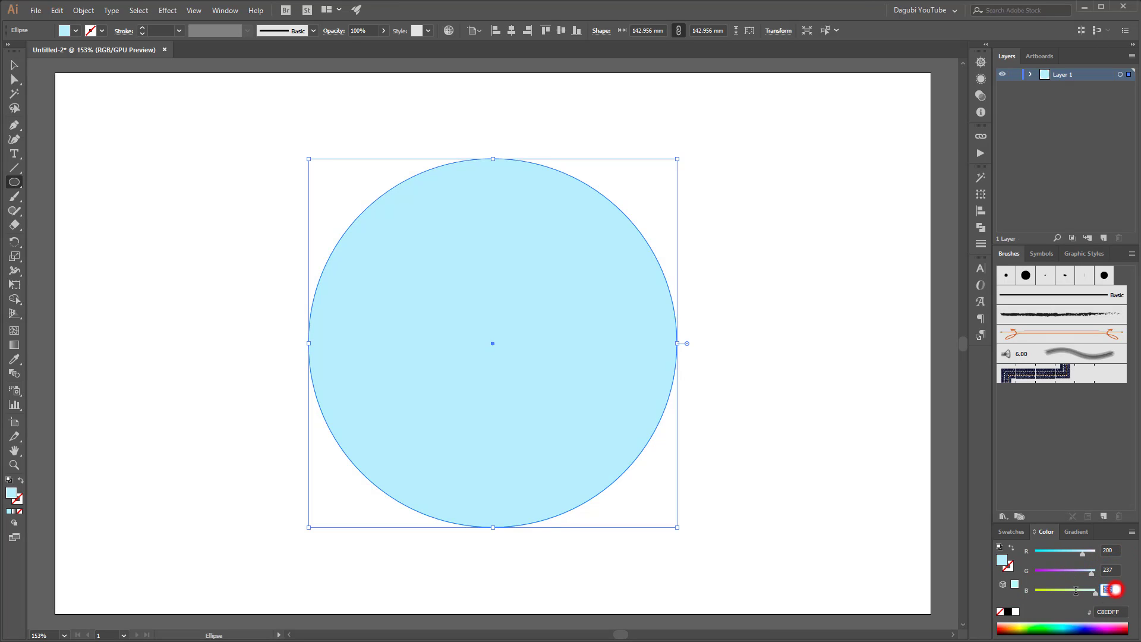
click(1114, 571)
Step: Expand Layer 1 and duplicate the ellipse twice to get three stacked copies
click(1031, 76)
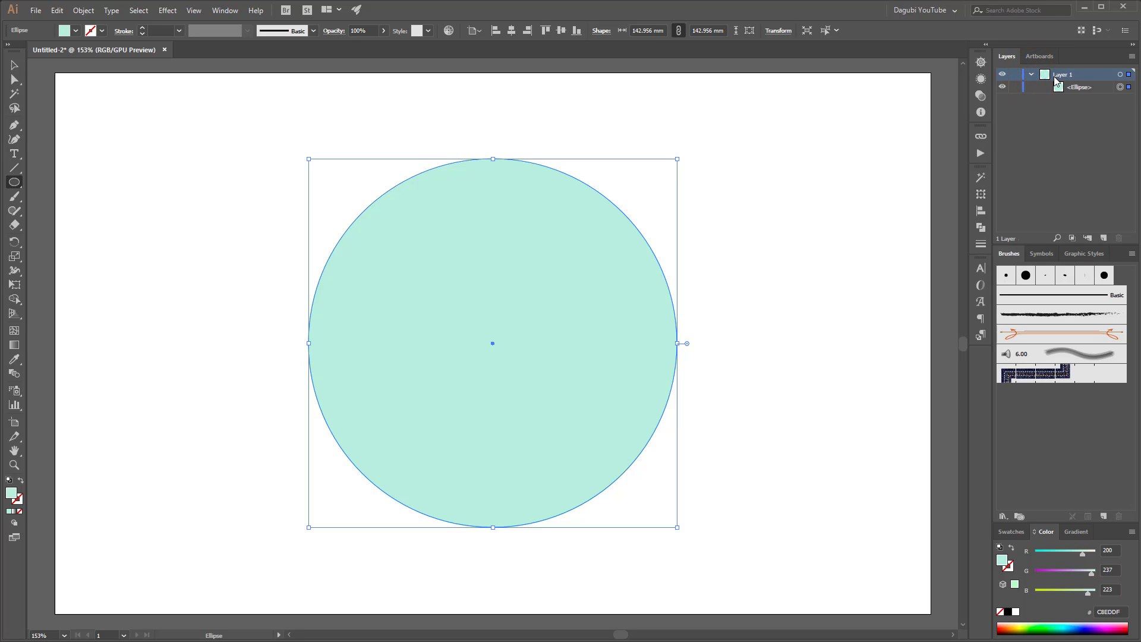
click(1101, 91)
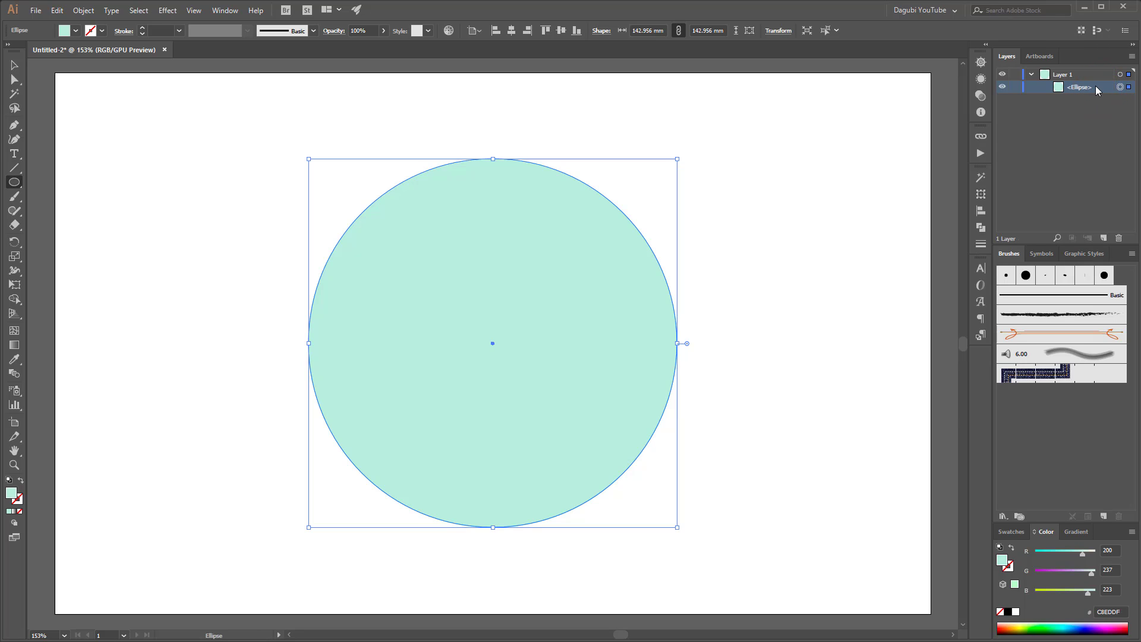
drag(1096, 89, 1104, 238)
drag(1101, 90, 1104, 239)
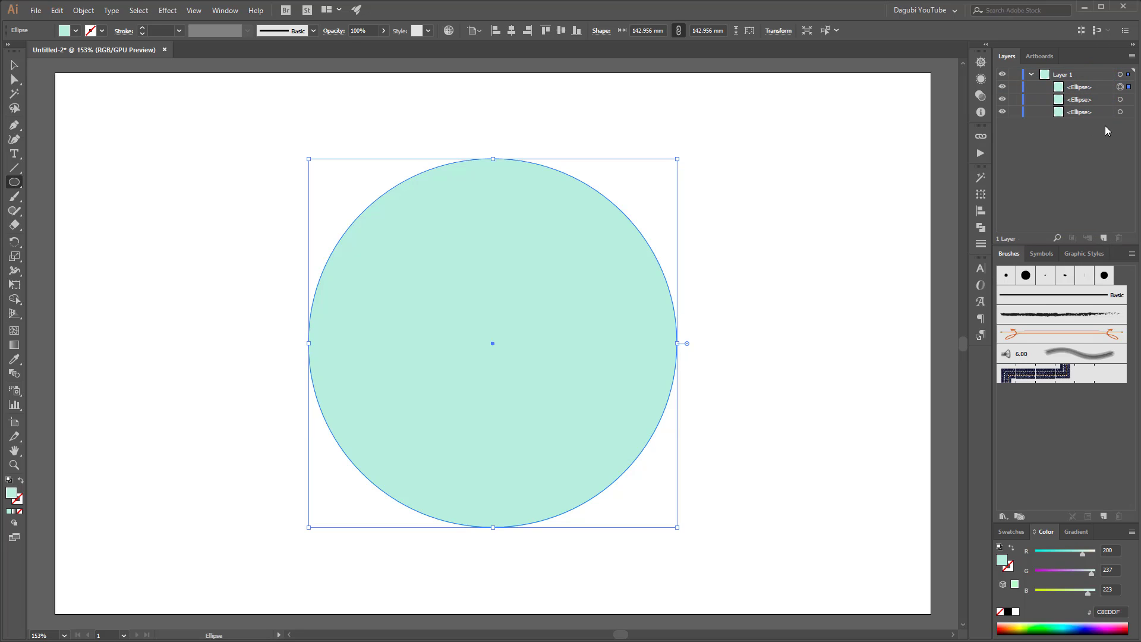
Step: Load the Dagubi_Watercolor_Brushes_02 library and apply one of its dark rough-edged stroke brushes to the topmost ellipse
click(1120, 88)
click(1002, 517)
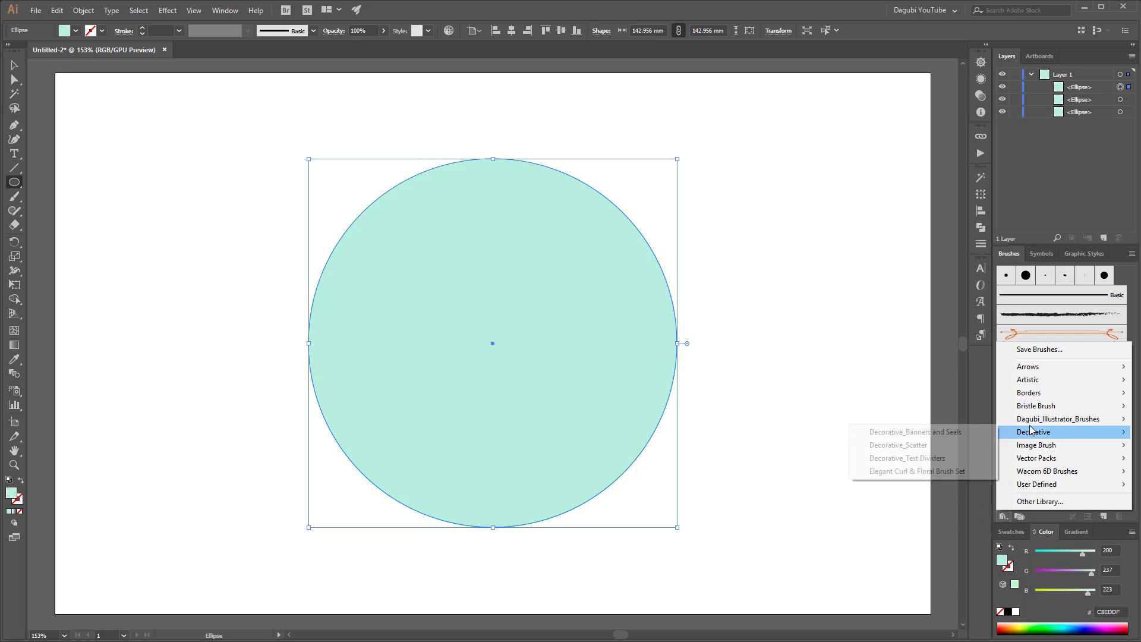
mouse_move(1033, 423)
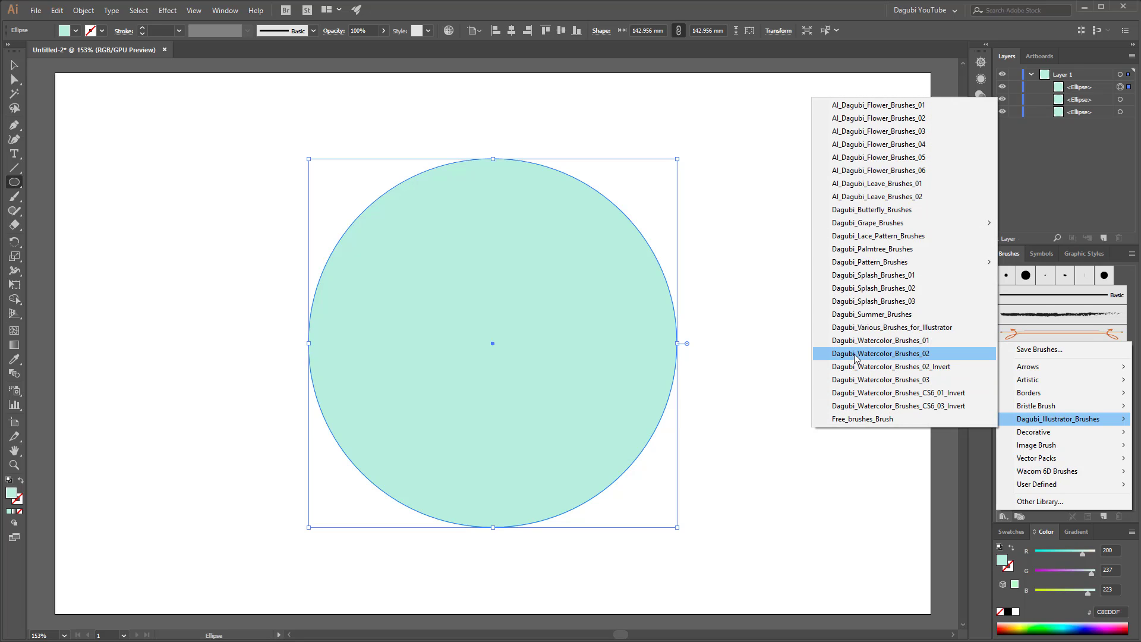
click(897, 355)
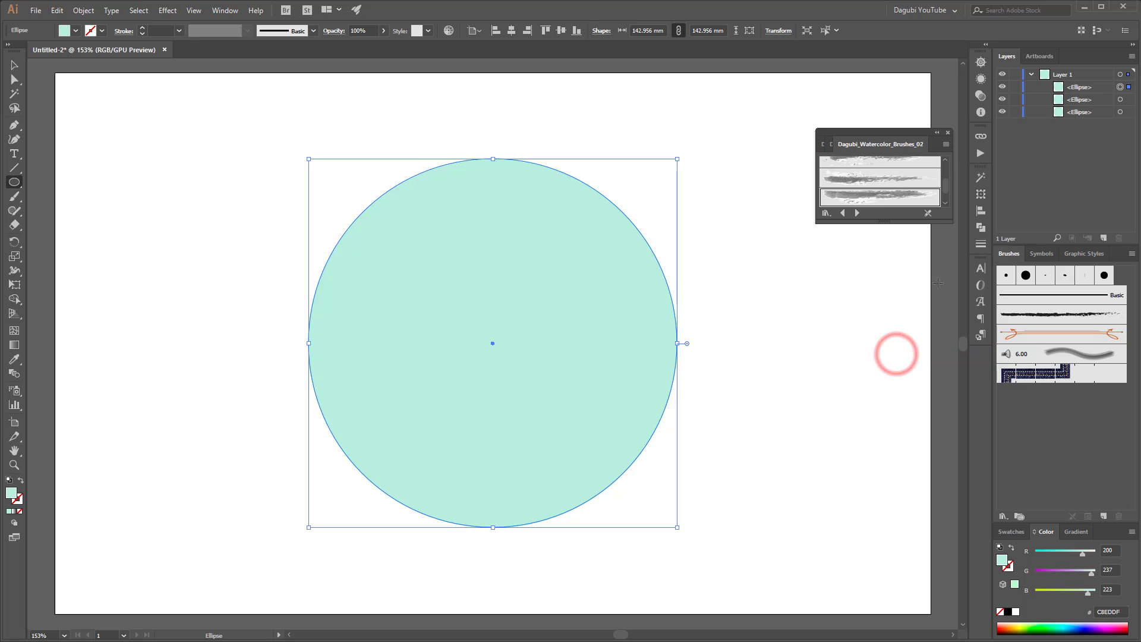
drag(950, 221, 953, 578)
scroll(911, 333, up, 2)
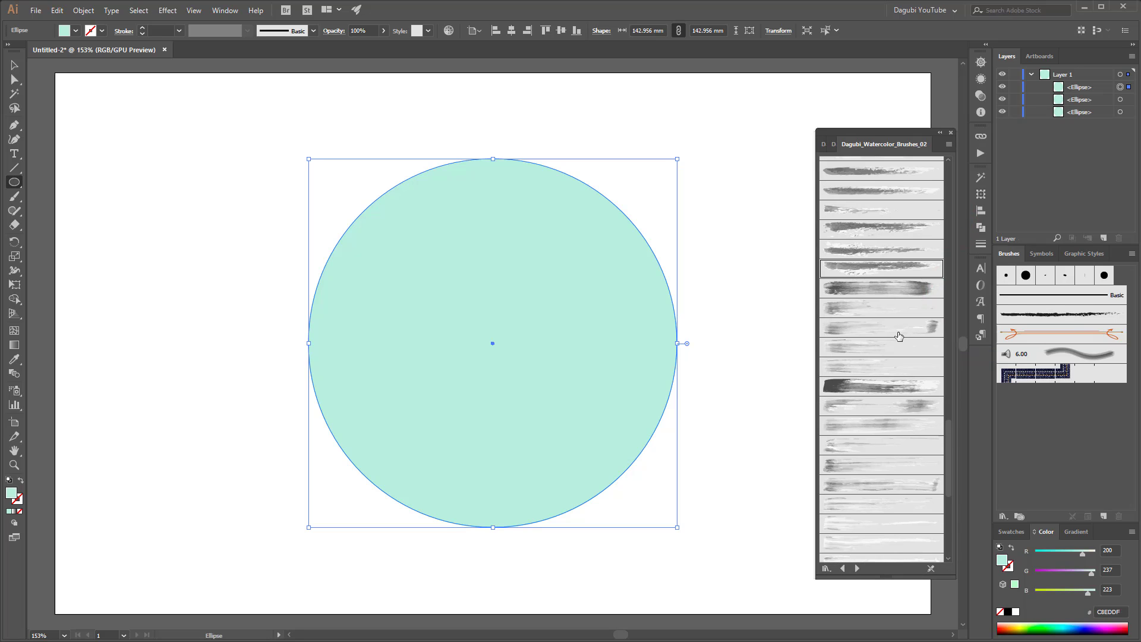
scroll(897, 331, up, 2)
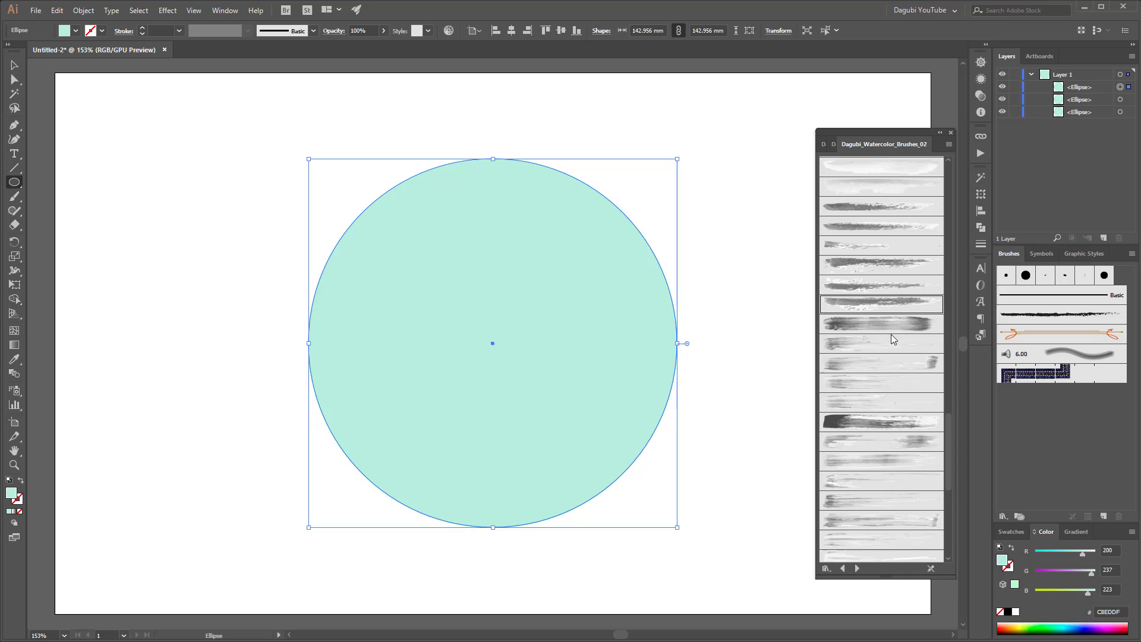
click(883, 264)
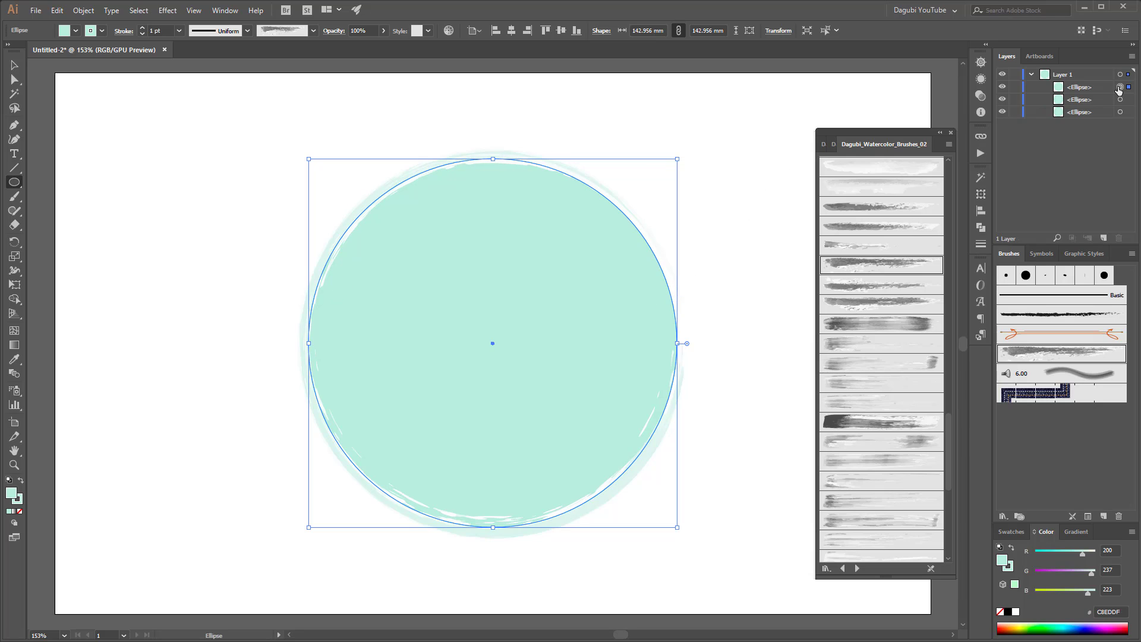
Step: Cut the brushed ellipse into two half-circle paths at its upper and lower anchor points
click(14, 80)
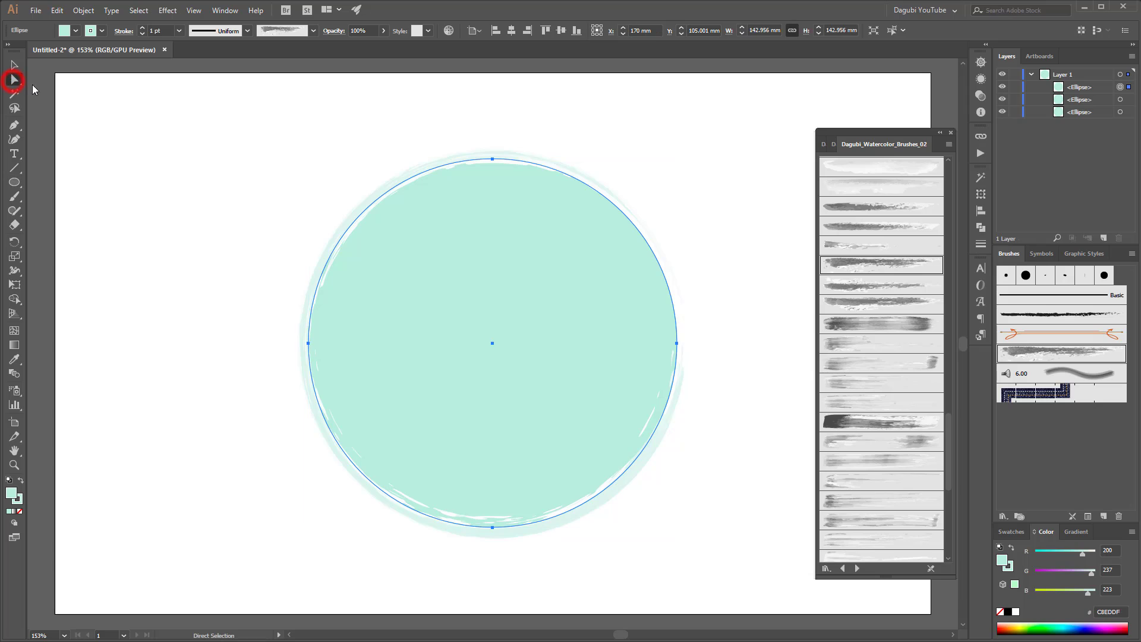
click(492, 160)
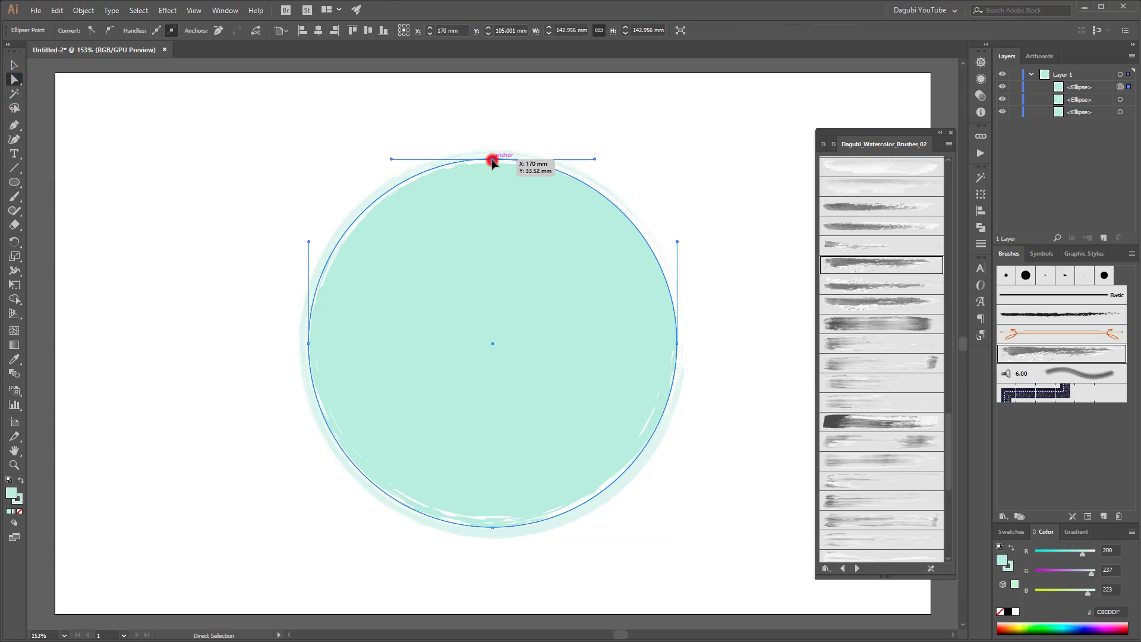
shift+click(492, 527)
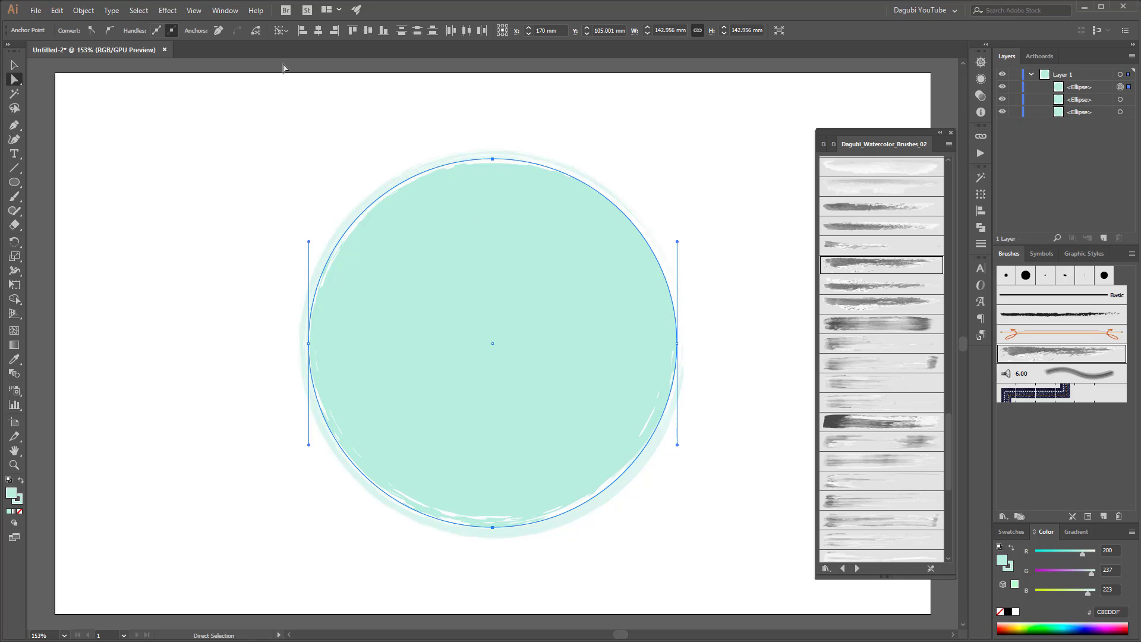
click(255, 31)
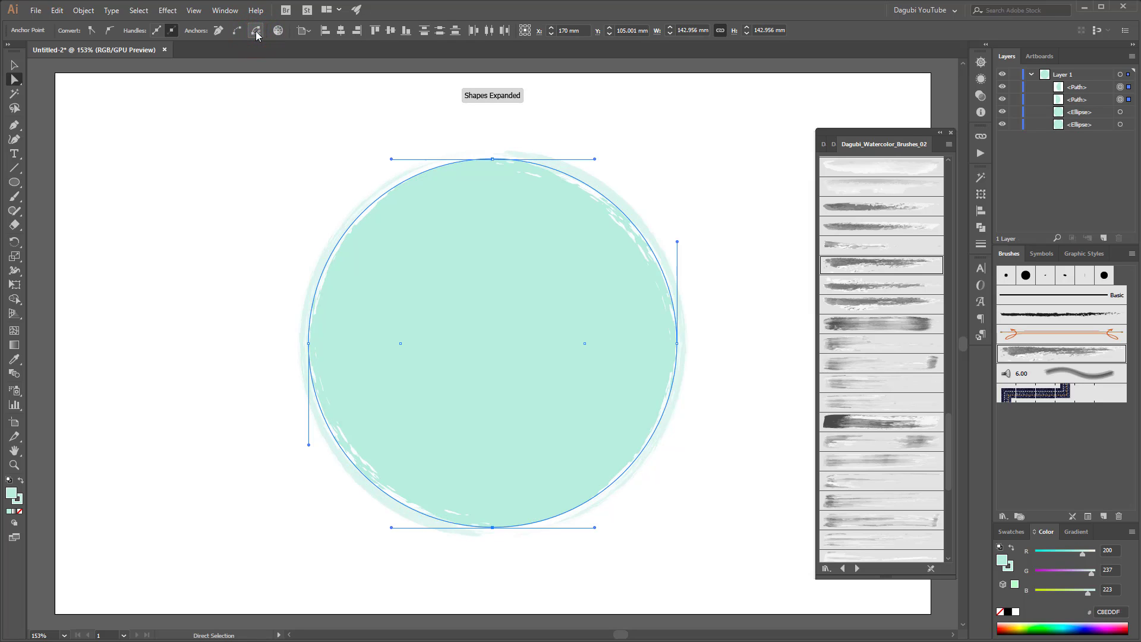
Step: Apply a different rough watercolor brush, two below the one used, to the right half-circle path
click(1119, 88)
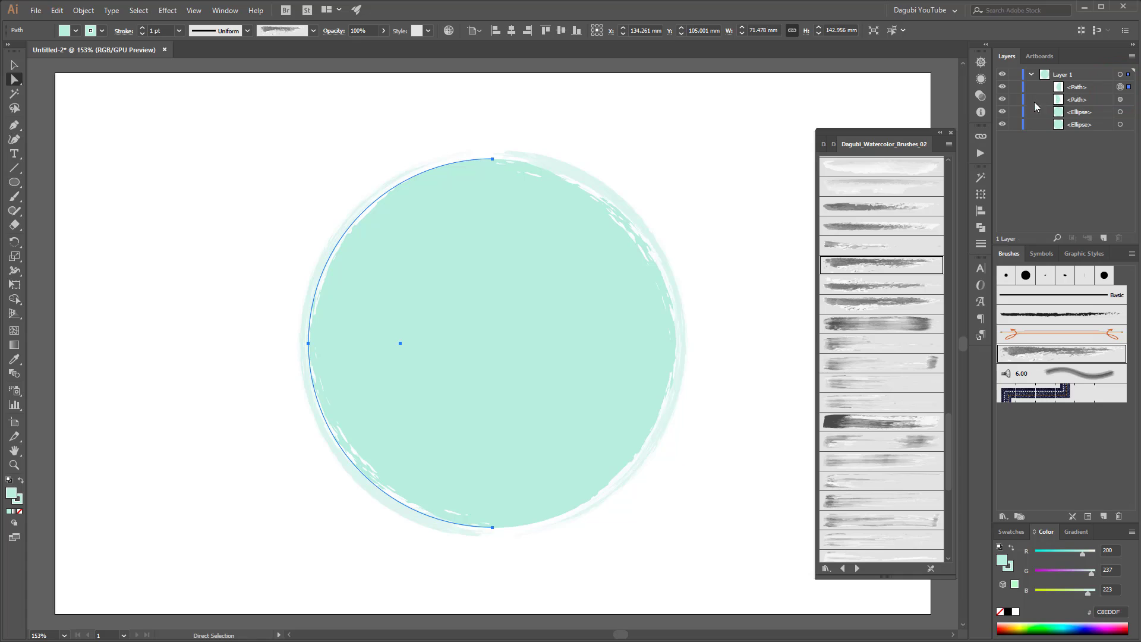
click(1120, 99)
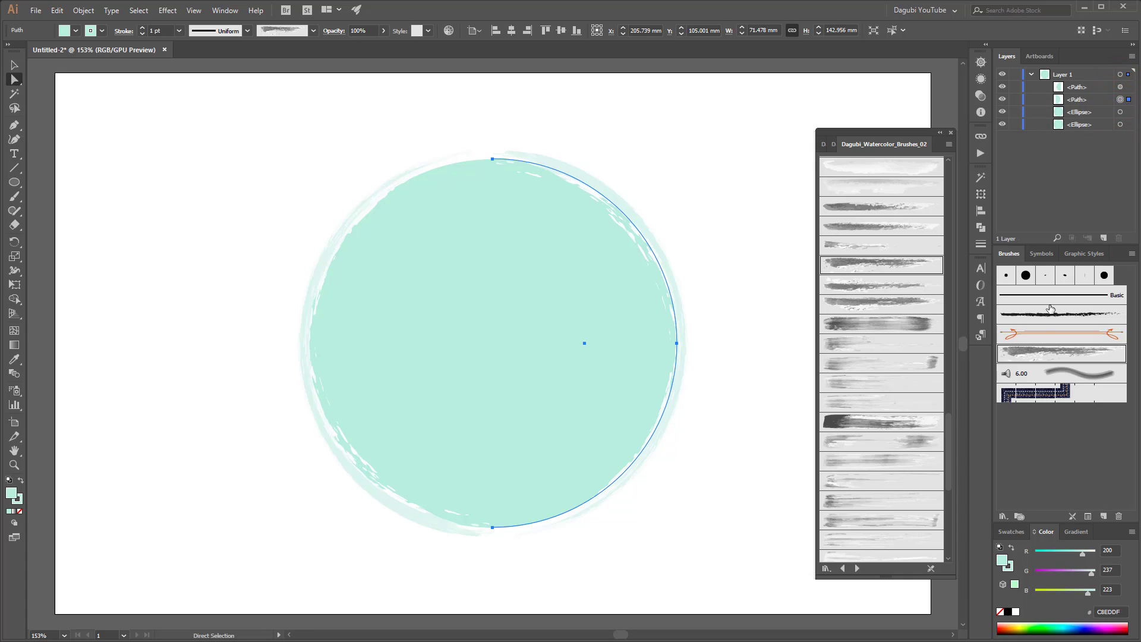
click(887, 305)
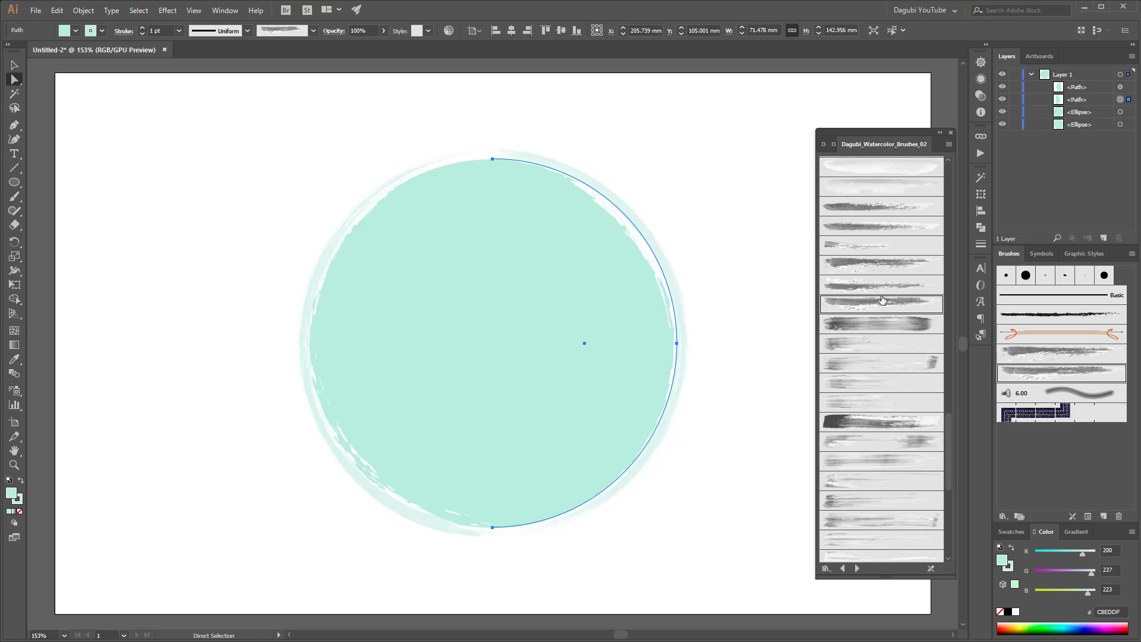
Step: Expand the appearance of both brushed half-circle paths together with the ellipse directly beneath them, and unite them with Pathfinder
click(1120, 87)
click(1120, 99)
click(1121, 111)
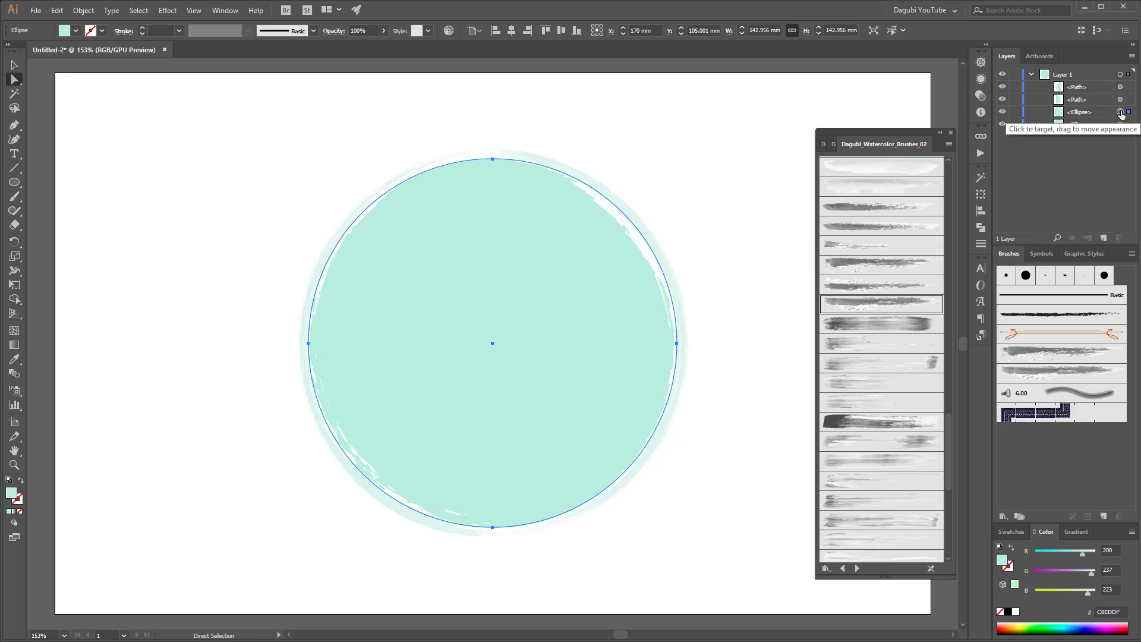
shift+click(1120, 99)
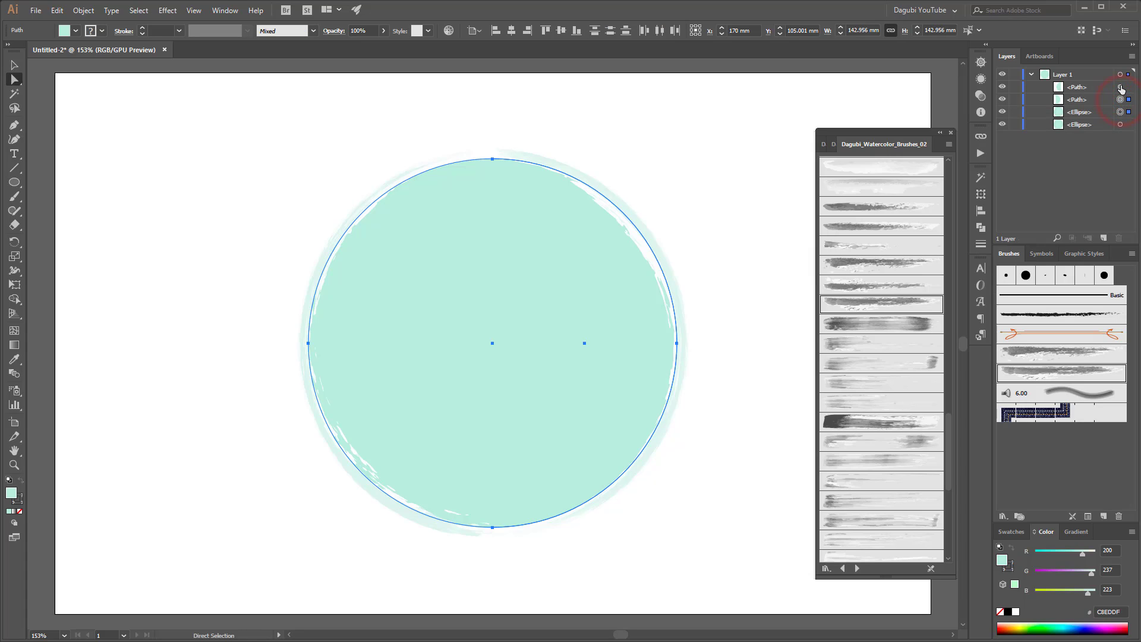
shift+click(1120, 87)
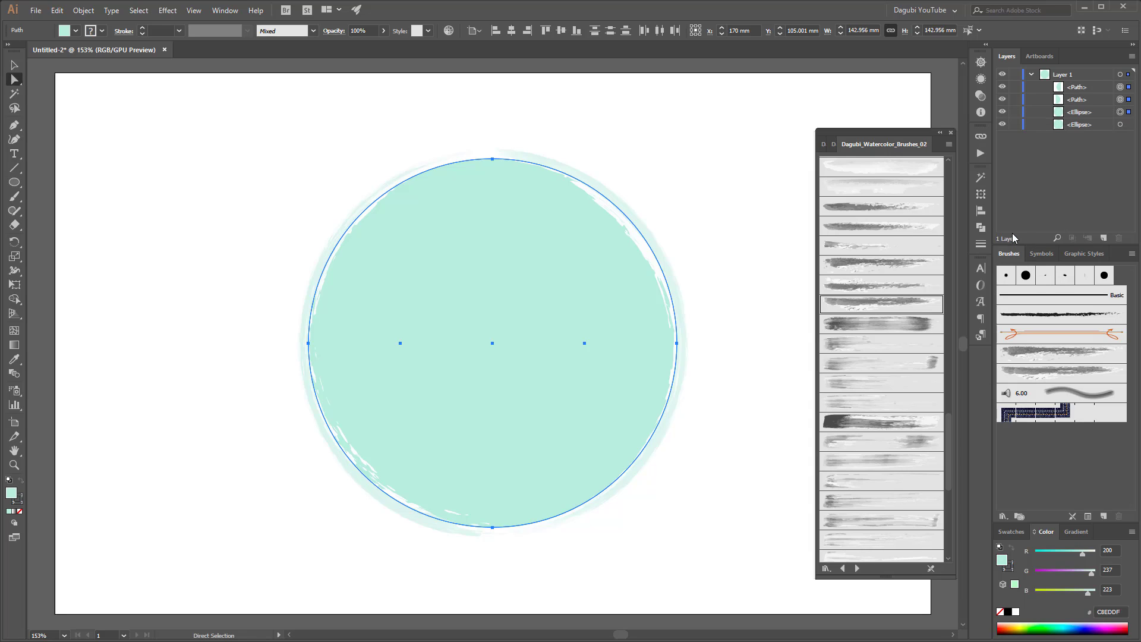
click(83, 11)
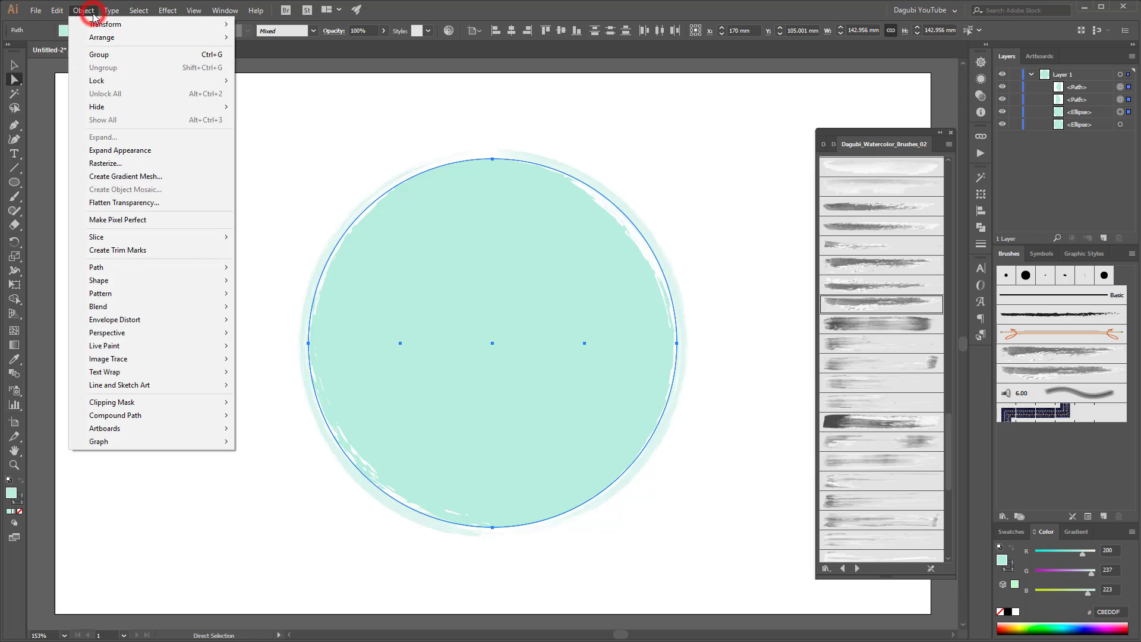
click(118, 152)
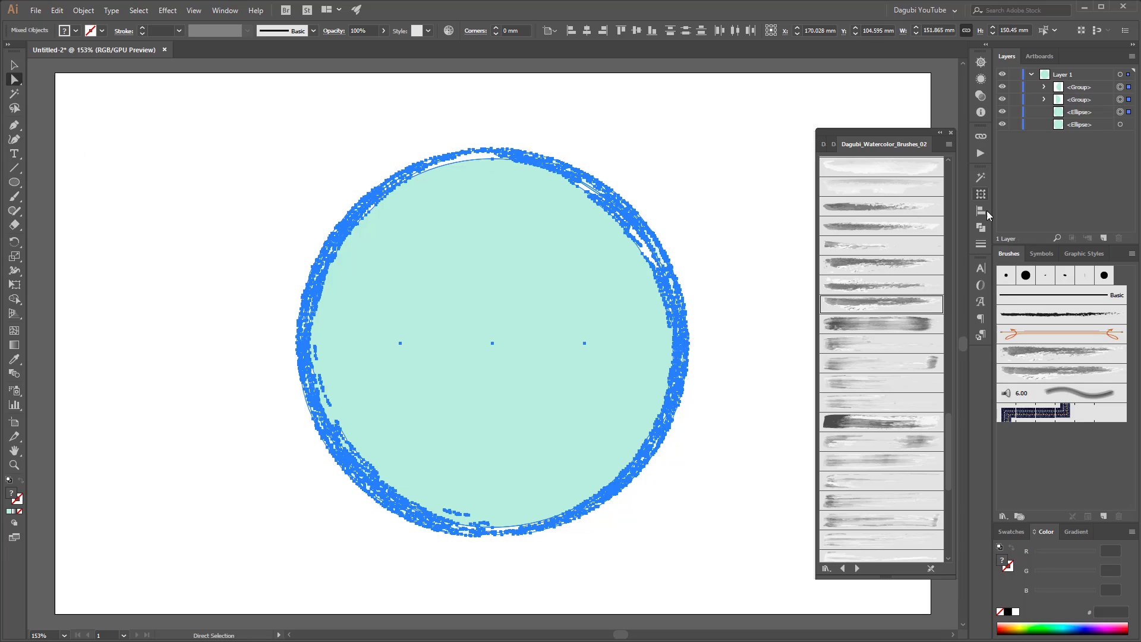
click(981, 228)
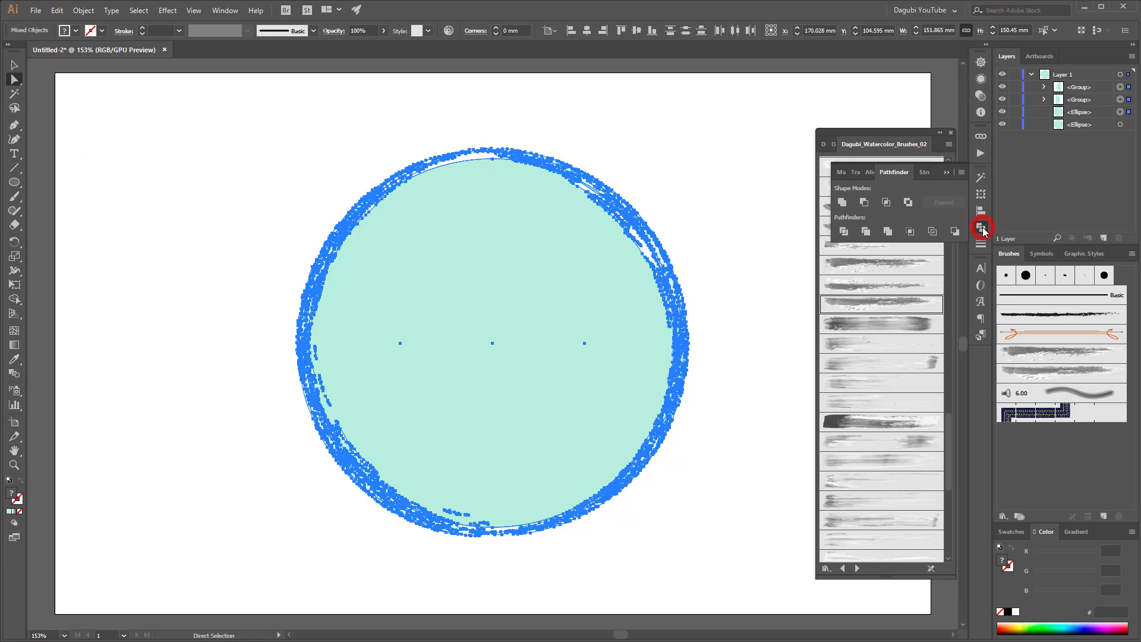
click(842, 203)
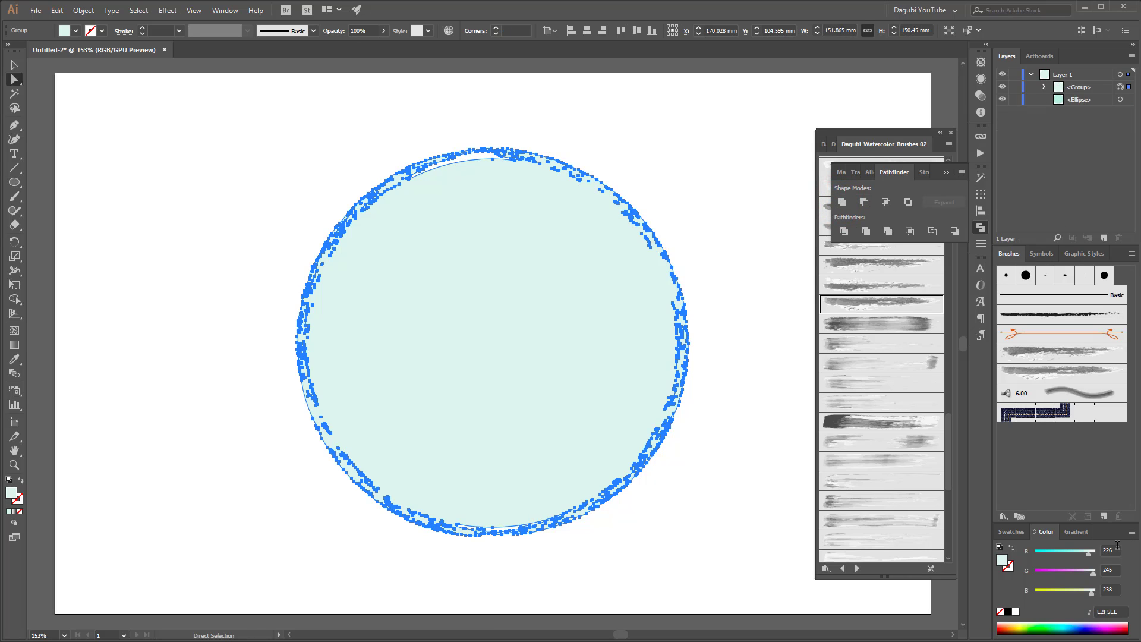
Step: Set the united shape's fill to RGB 200, 237, 223, deselect it and compare the artwork with the shape hidden and shown
click(1108, 550)
text(200)
click(1108, 569)
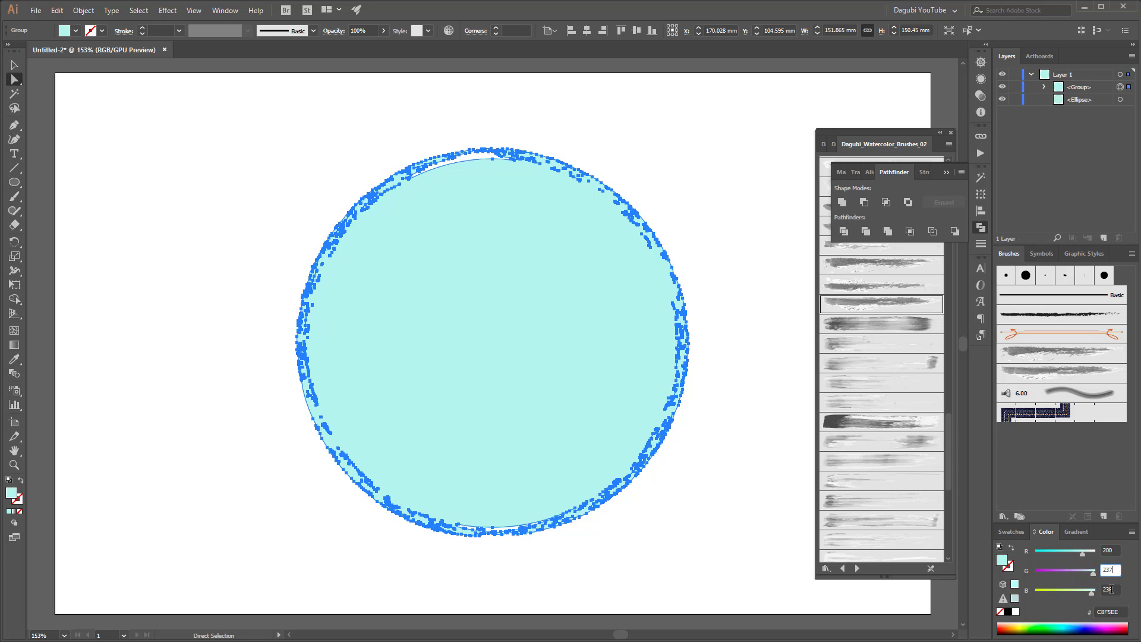
double_click(1112, 589)
text(223)
key(Return)
click(811, 105)
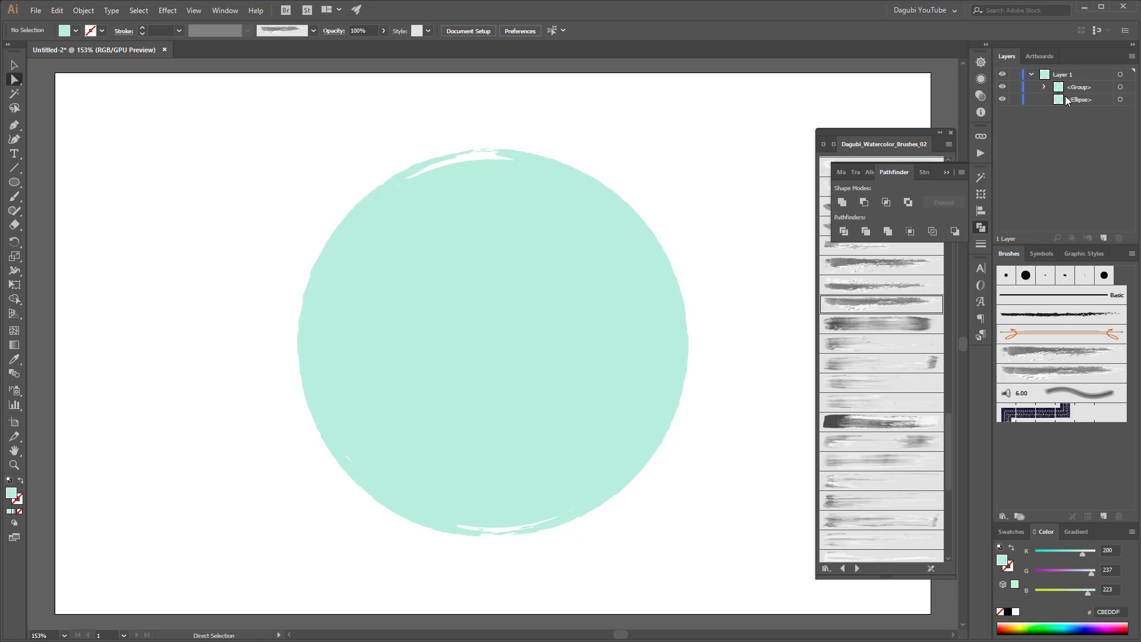
click(1002, 87)
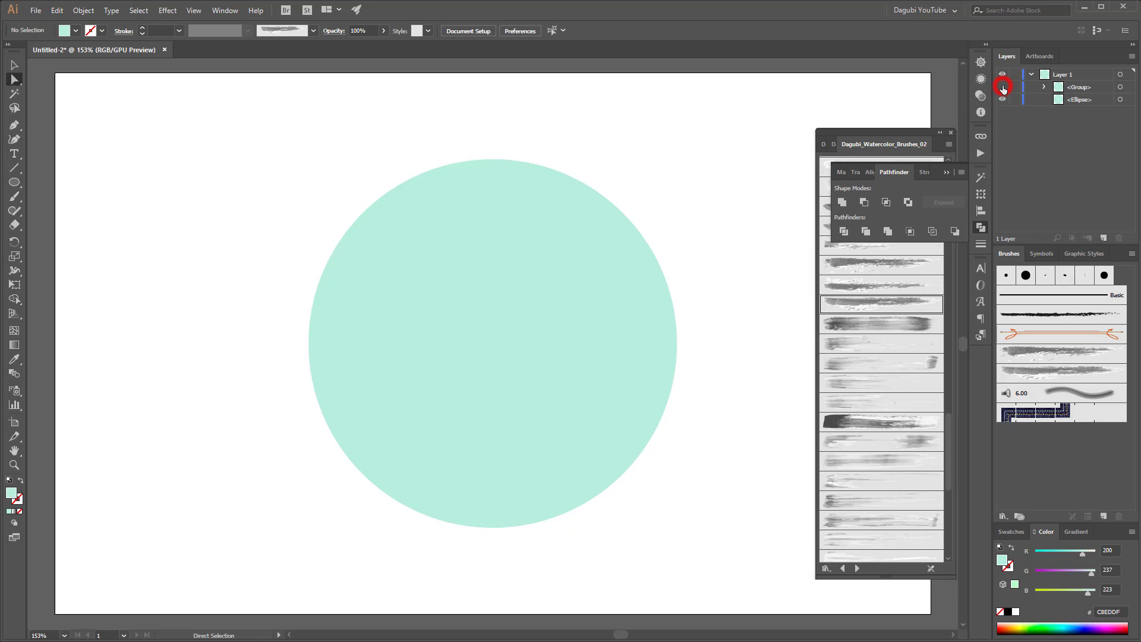
click(1003, 87)
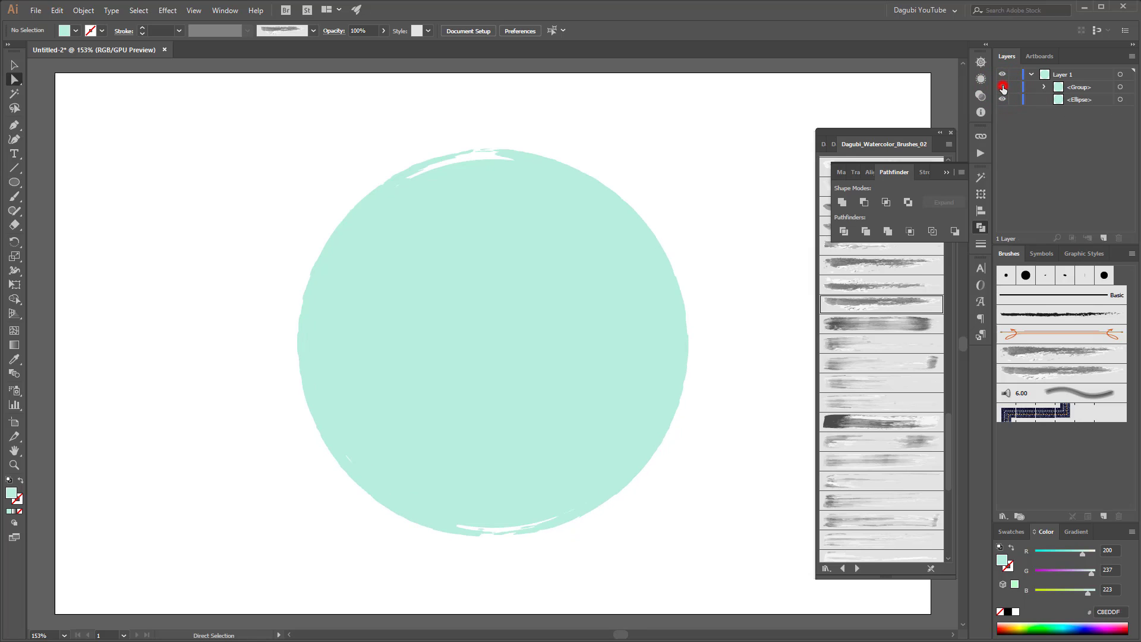
Step: Duplicate the plain ellipse, place the united group between the two ellipses, and hide the group and the upper ellipse
click(1086, 101)
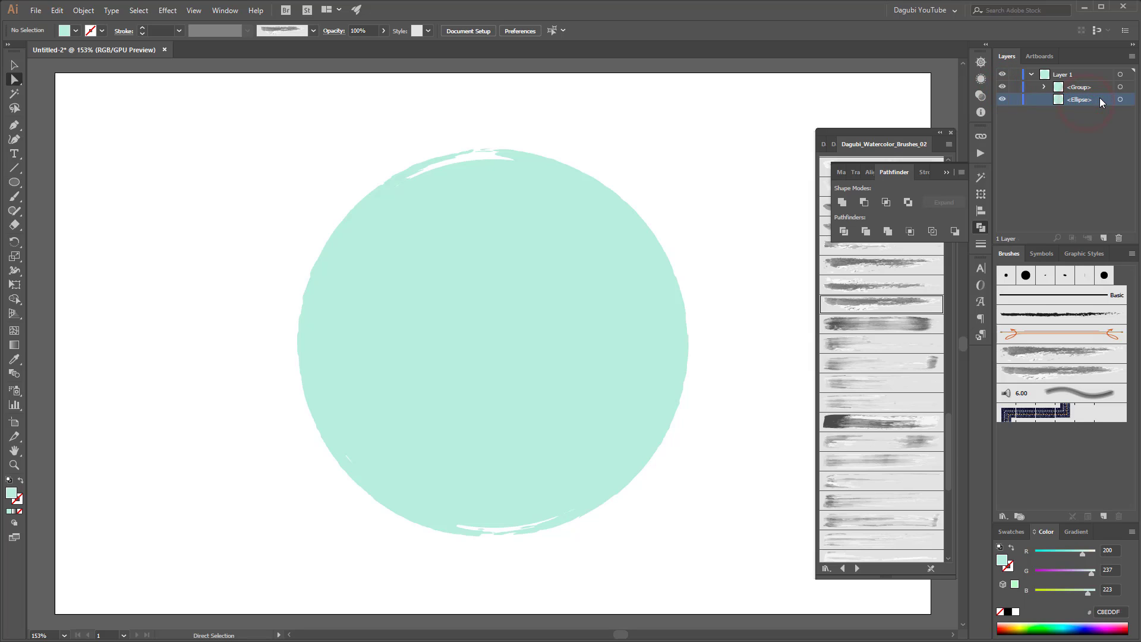
drag(1101, 102, 1103, 237)
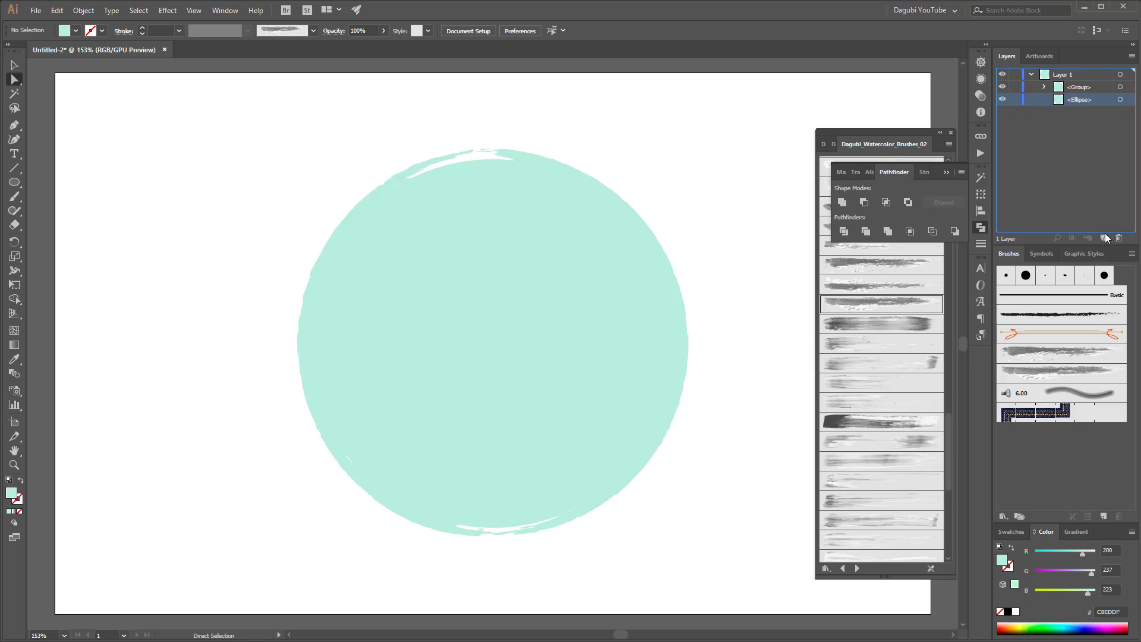
drag(1104, 235, 1104, 236)
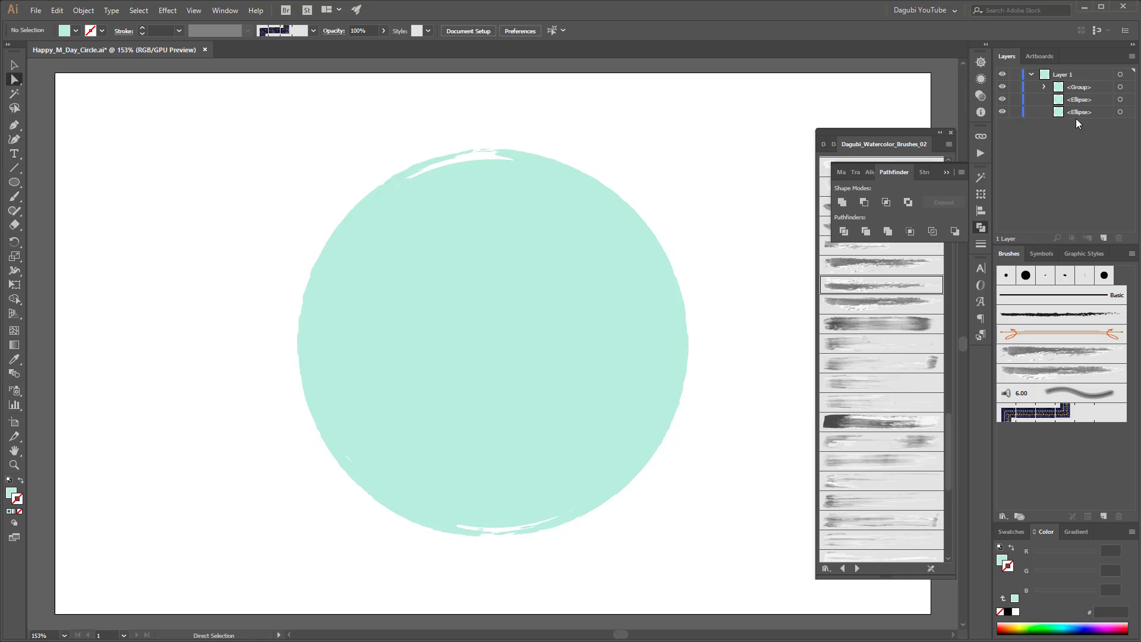
drag(1085, 83, 1085, 106)
click(1002, 99)
click(1072, 112)
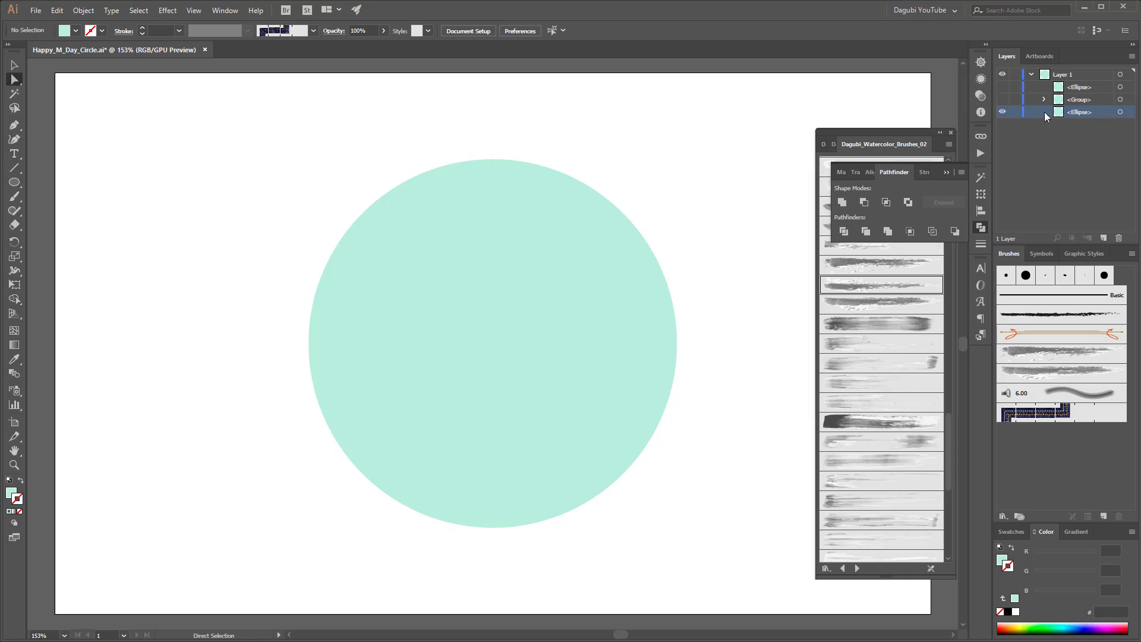
Step: Apply the rough watercolor library brush to the lowest ellipse, remove its fill and set its stroke weight to 2 pt
click(1120, 111)
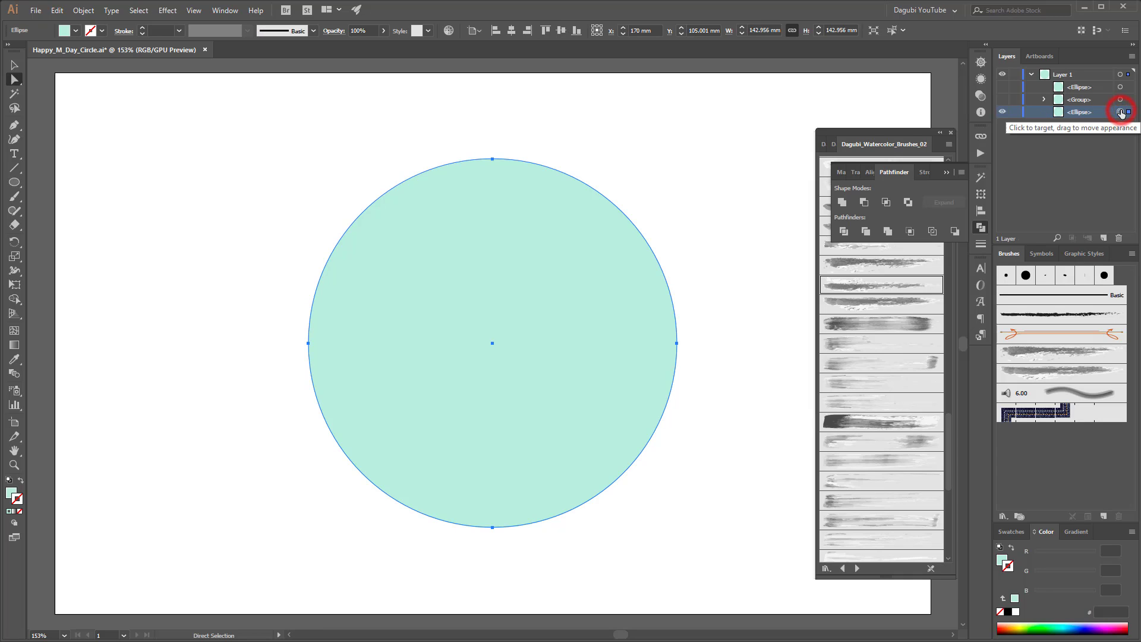
click(877, 285)
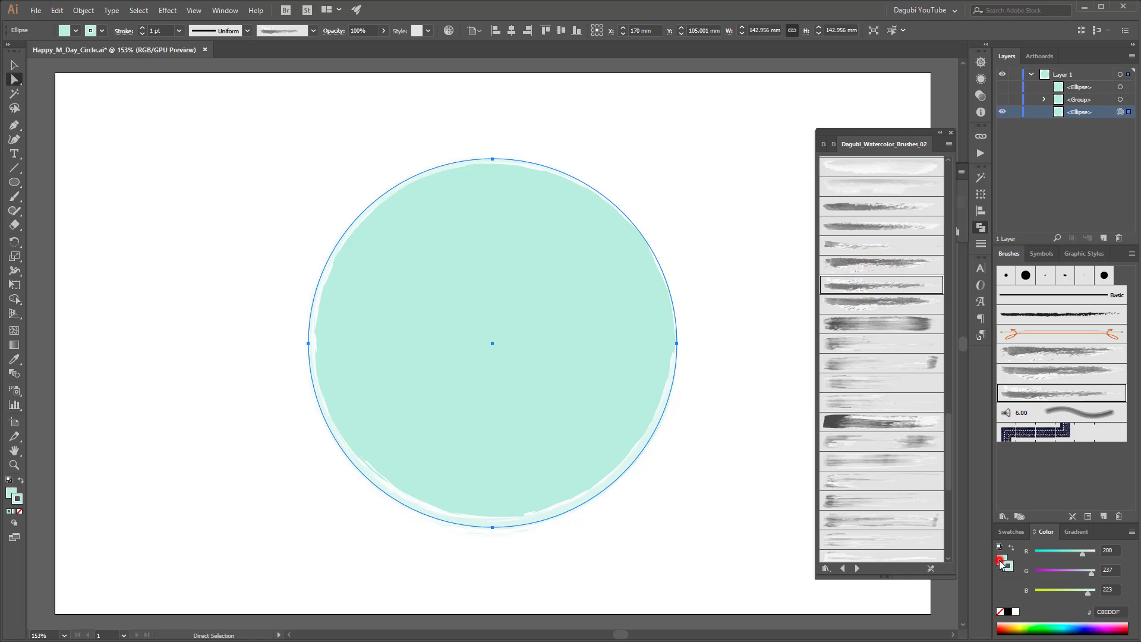
click(999, 612)
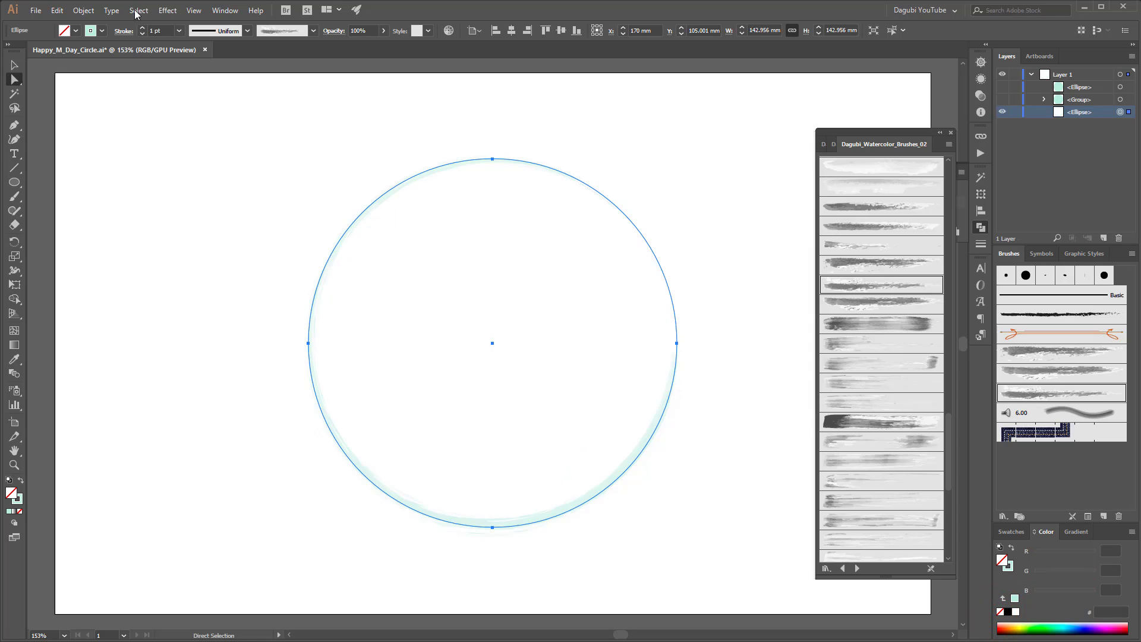
click(142, 28)
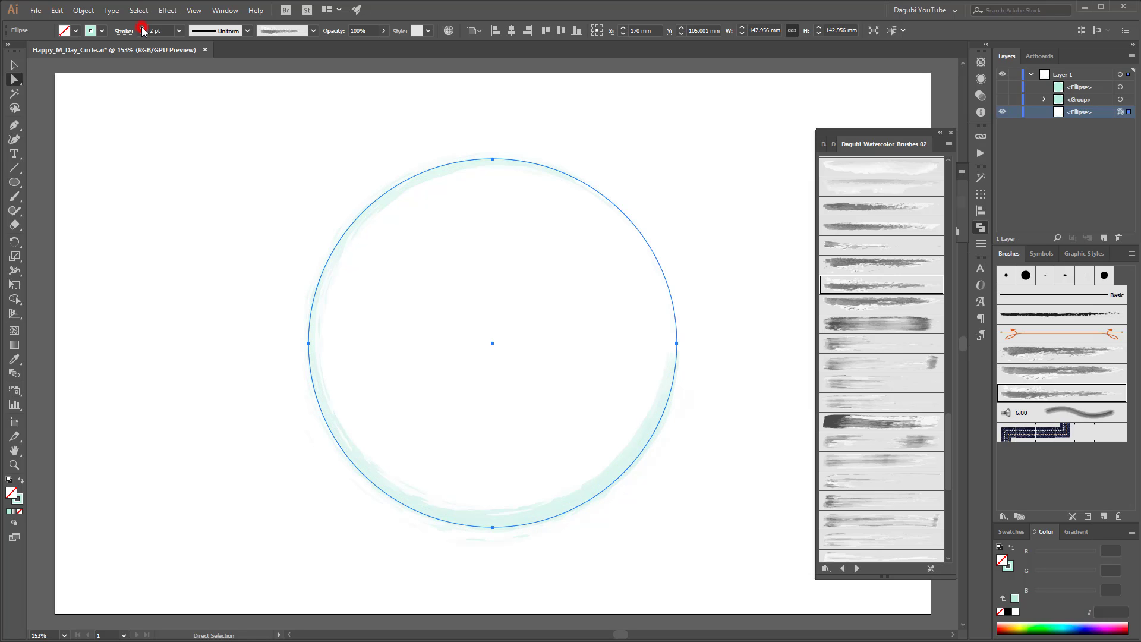
Step: Show the group again, scale the brushed ellipse from its centre out to the group's outer edge, and compare the result
click(1002, 100)
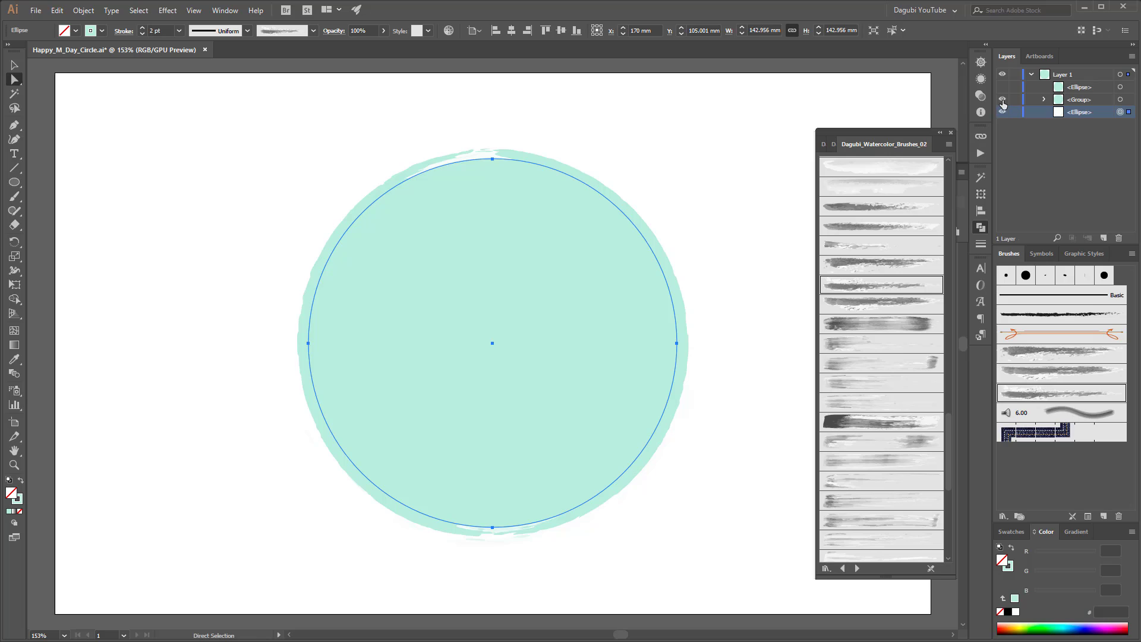
click(1003, 112)
click(14, 284)
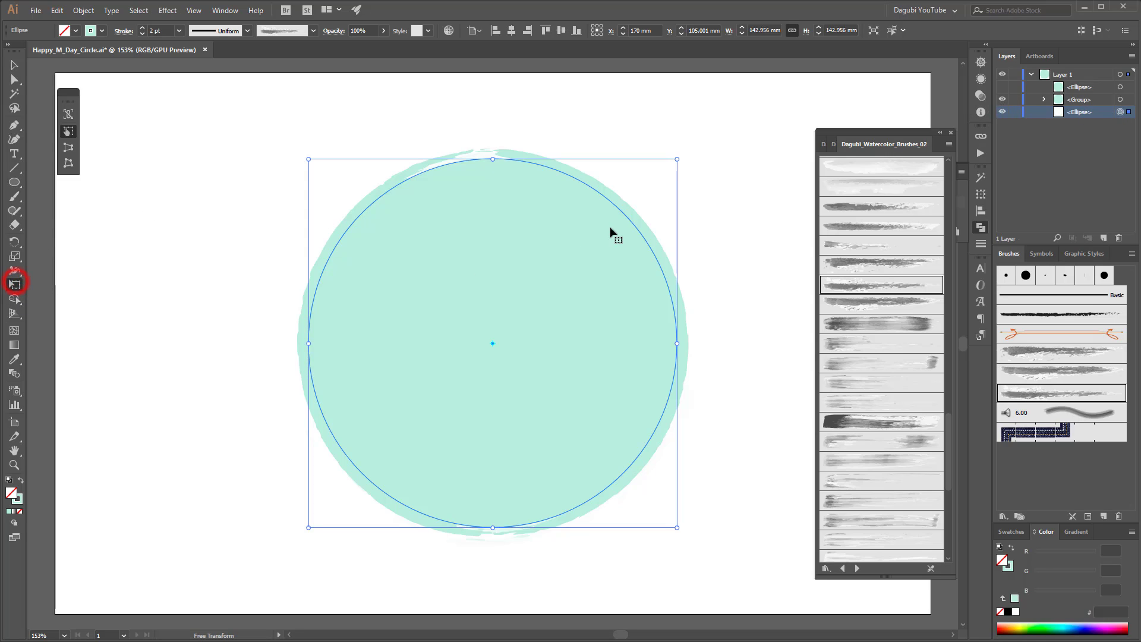
drag(675, 159, 688, 148)
click(737, 177)
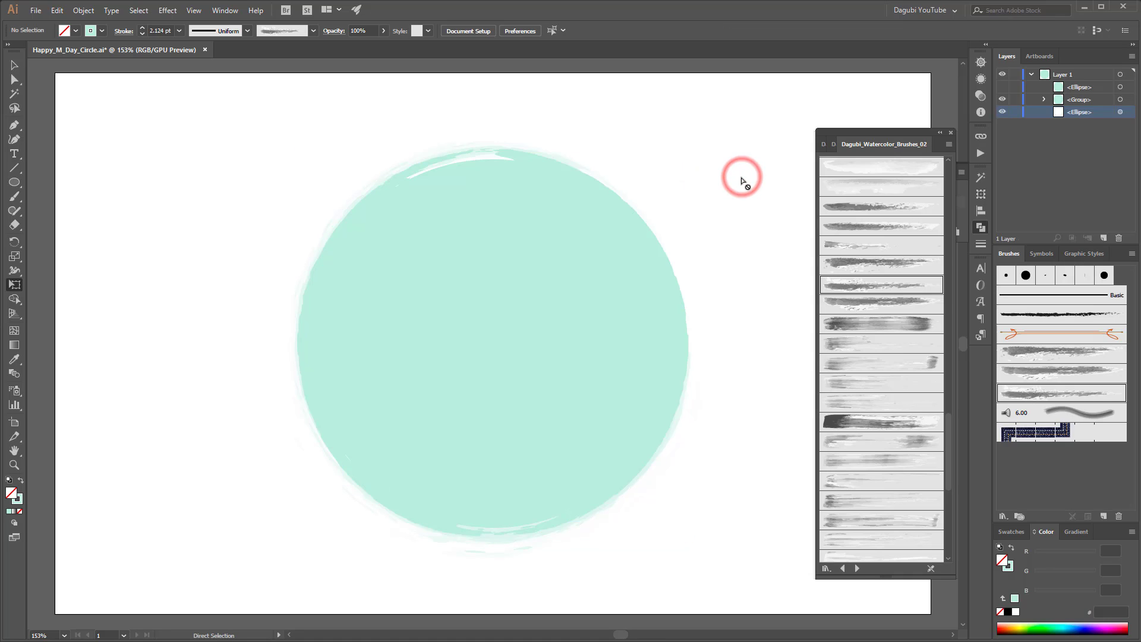
click(1002, 100)
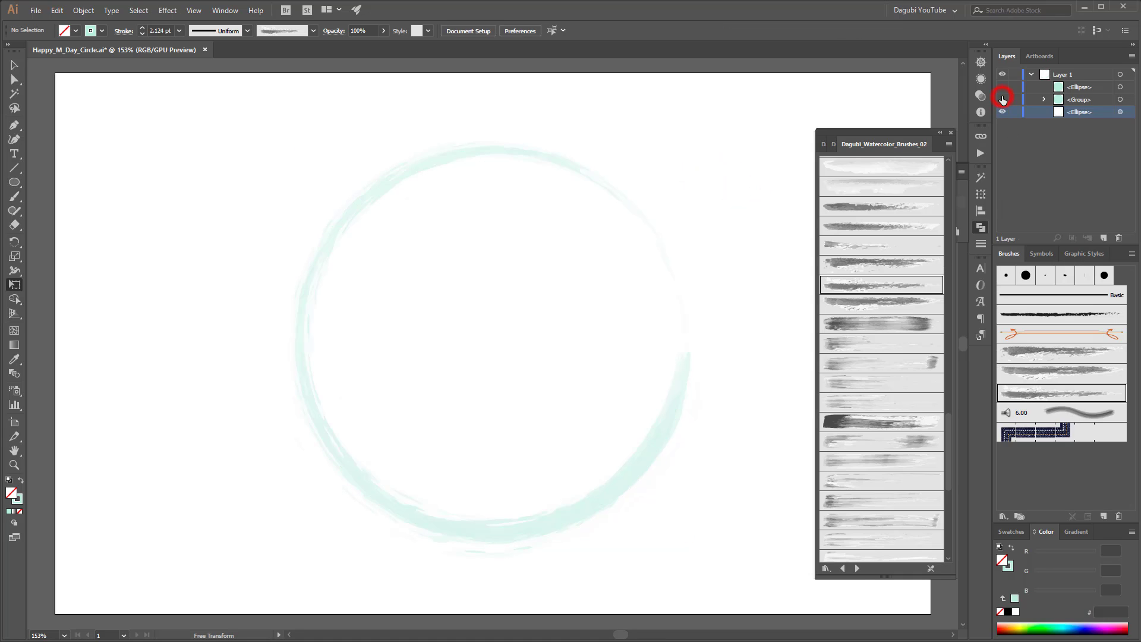
click(1002, 100)
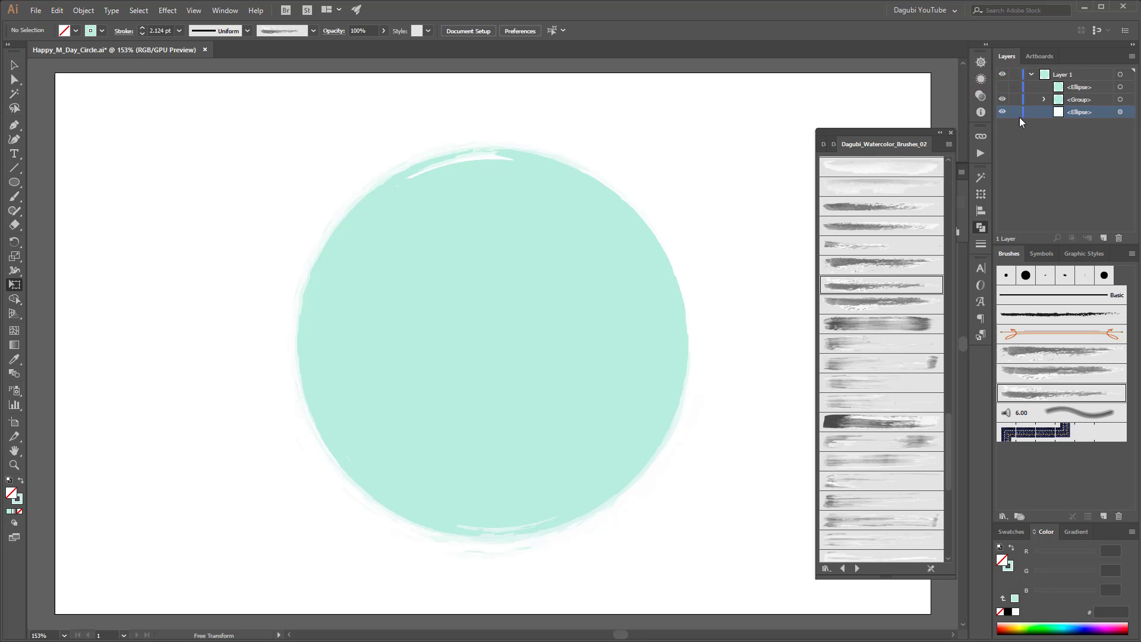
Step: Show and select the uppermost ellipse and apply the Bildpinsel 75 watercolor brush to it
click(1084, 87)
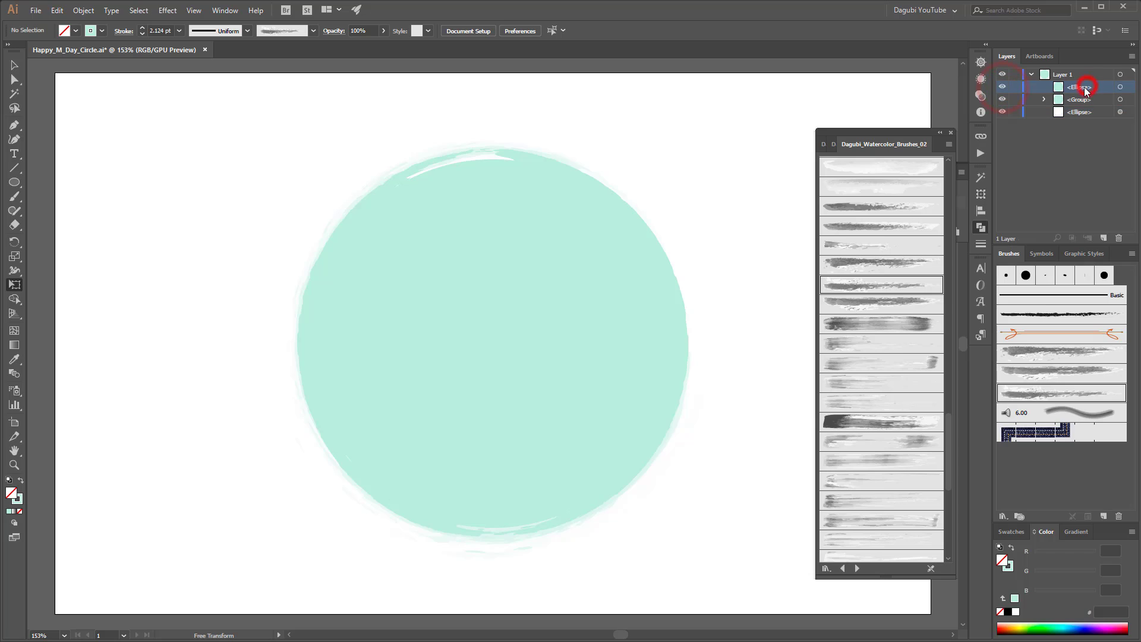
click(1120, 88)
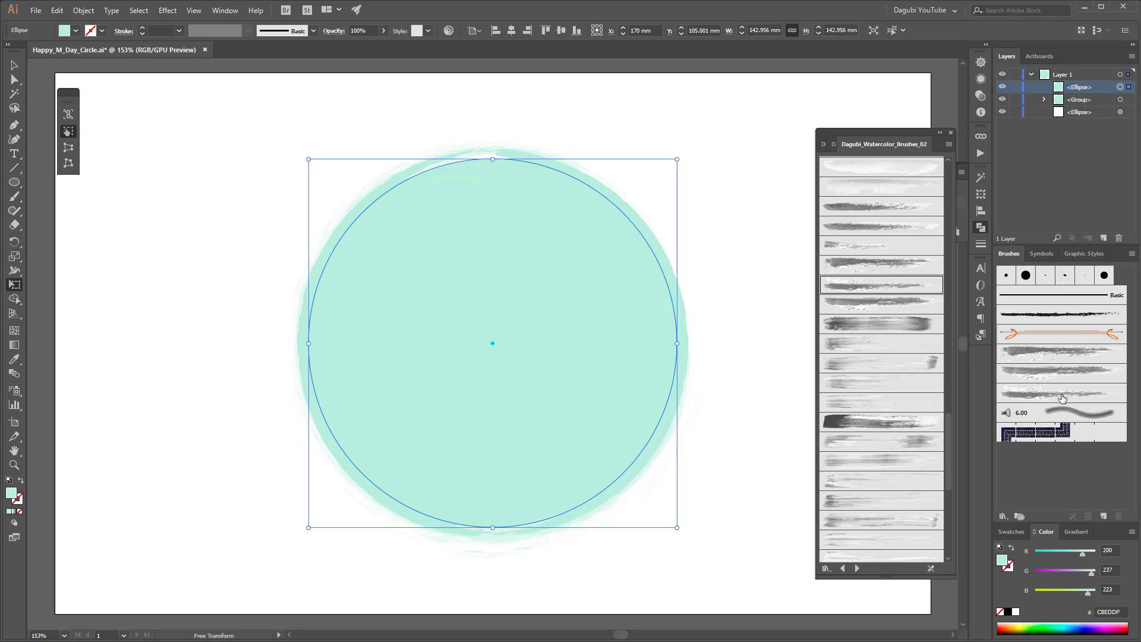
click(1069, 355)
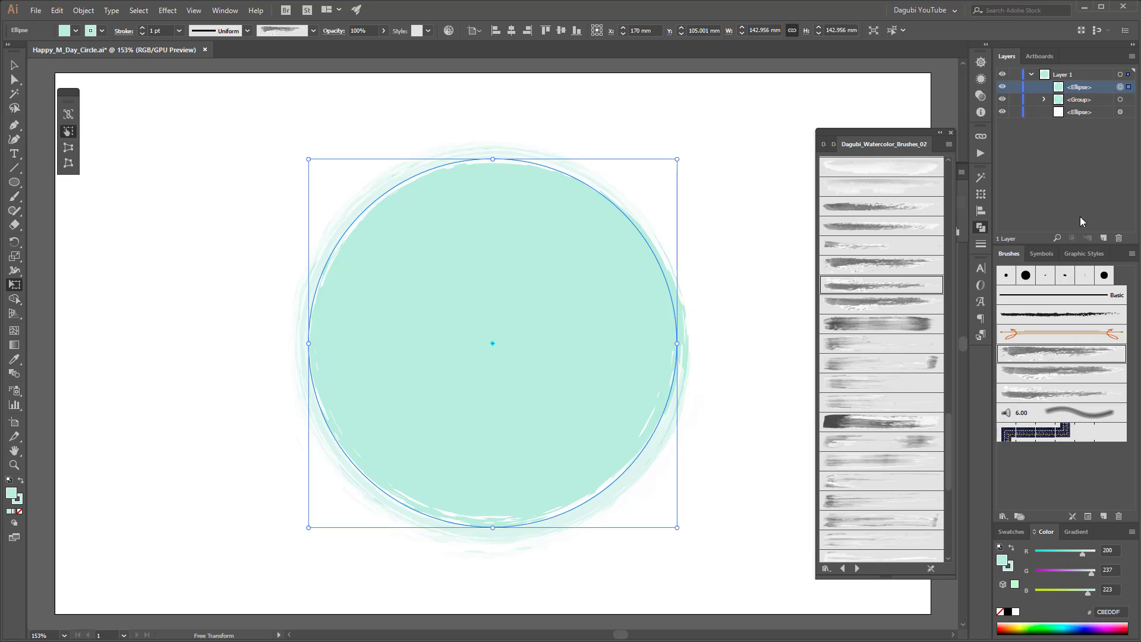
click(1120, 87)
Step: Set the uppermost ellipse's blend mode to Multiply, remove its fill and set its stroke weight to 2 pt
click(981, 97)
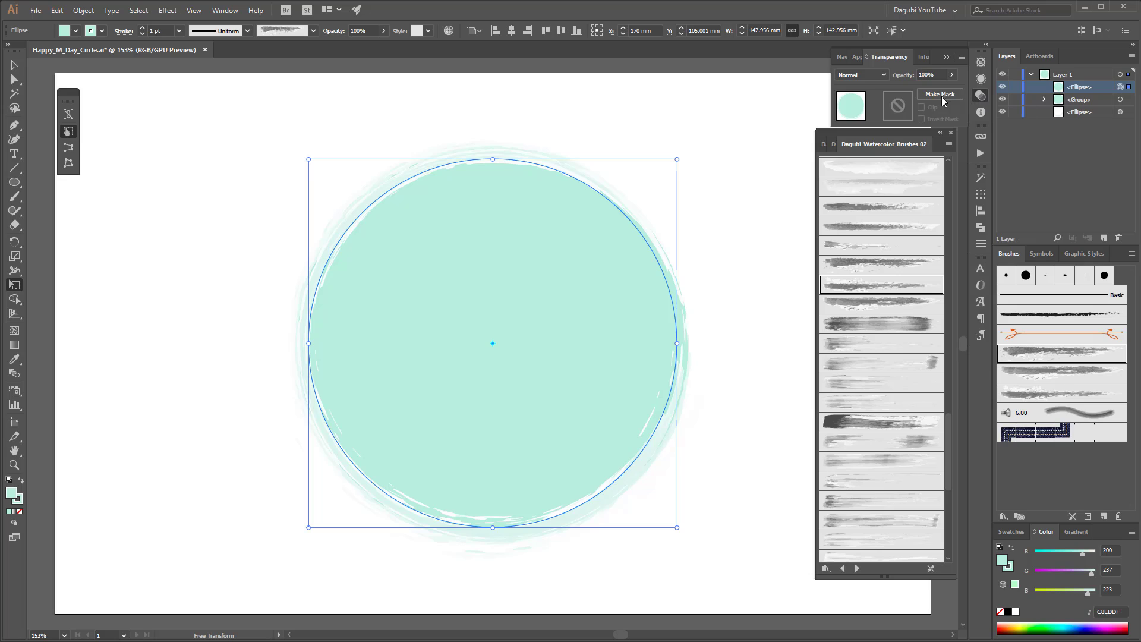
click(871, 73)
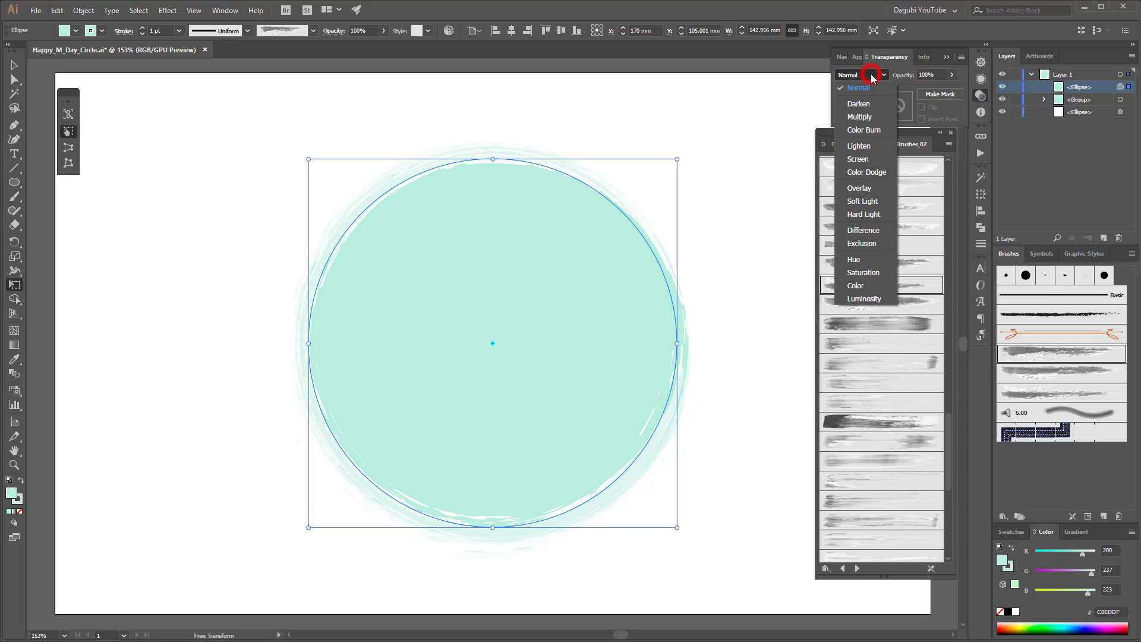
click(863, 117)
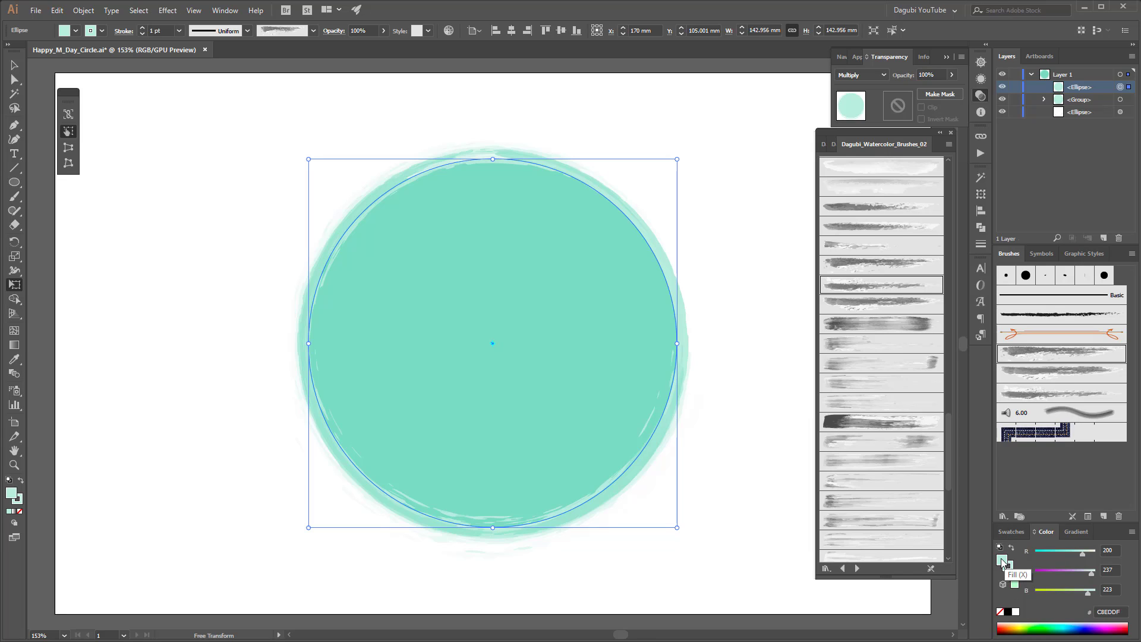
click(1000, 612)
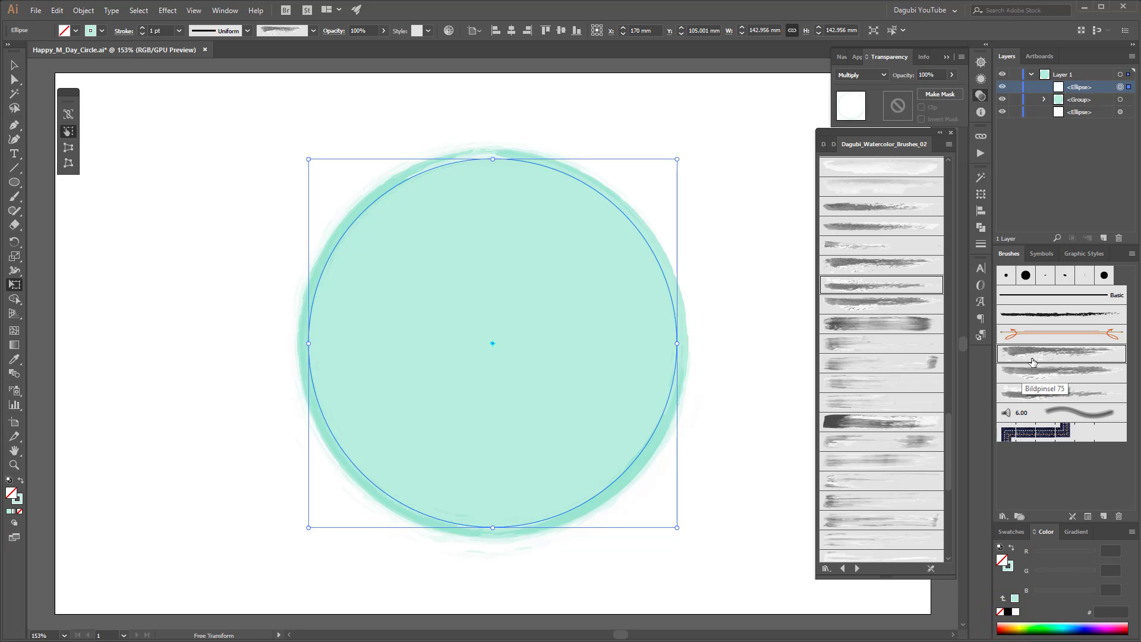
click(142, 29)
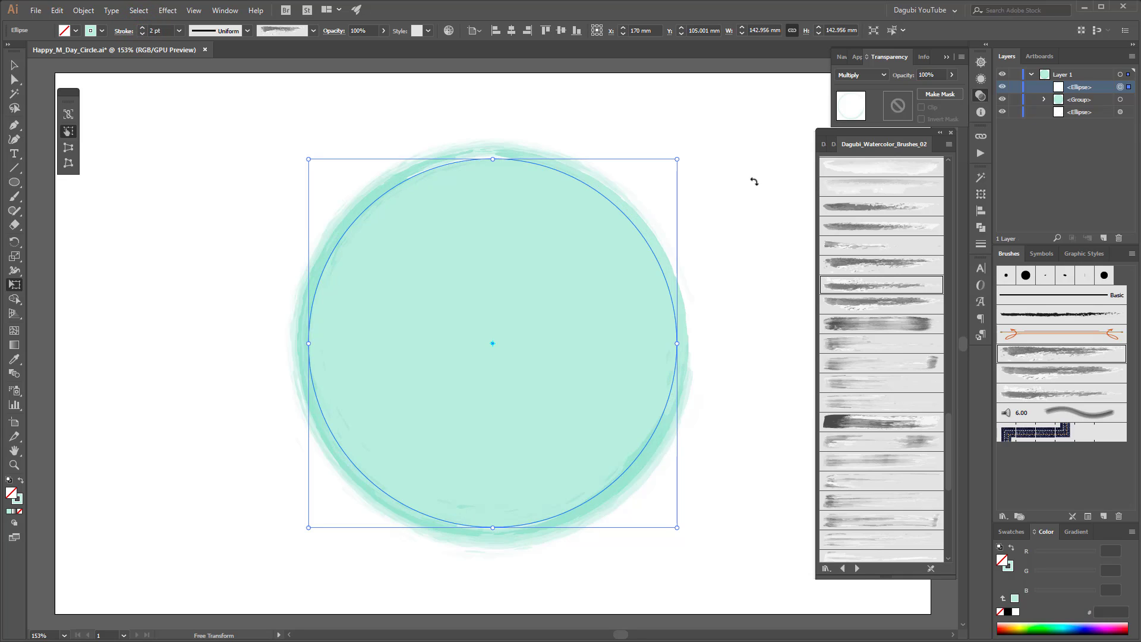
Step: Rotate the uppermost brushed ellipse clockwise, and rotate all artwork on Layer 1 clockwise by roughly an eighth of a turn
drag(685, 153, 755, 366)
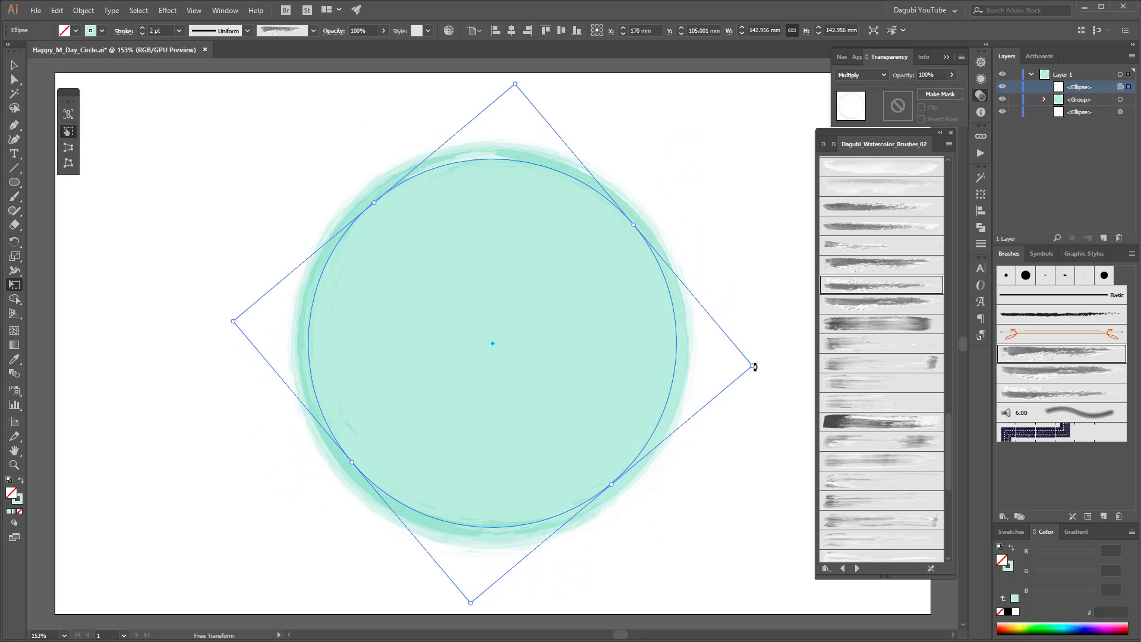
ctrl+click(772, 131)
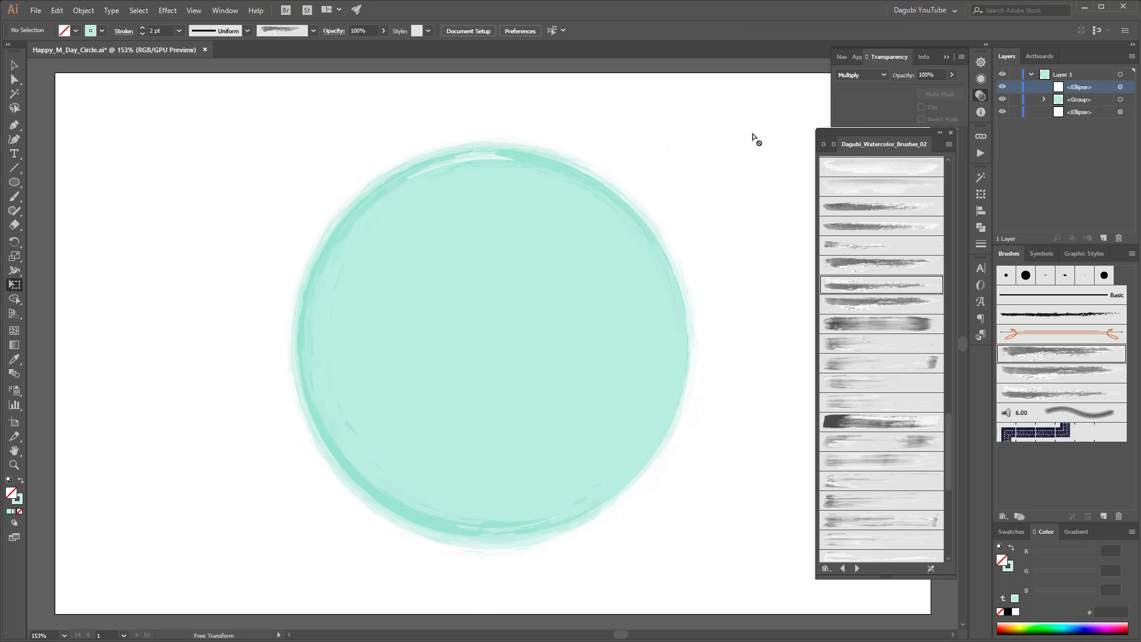
click(1120, 76)
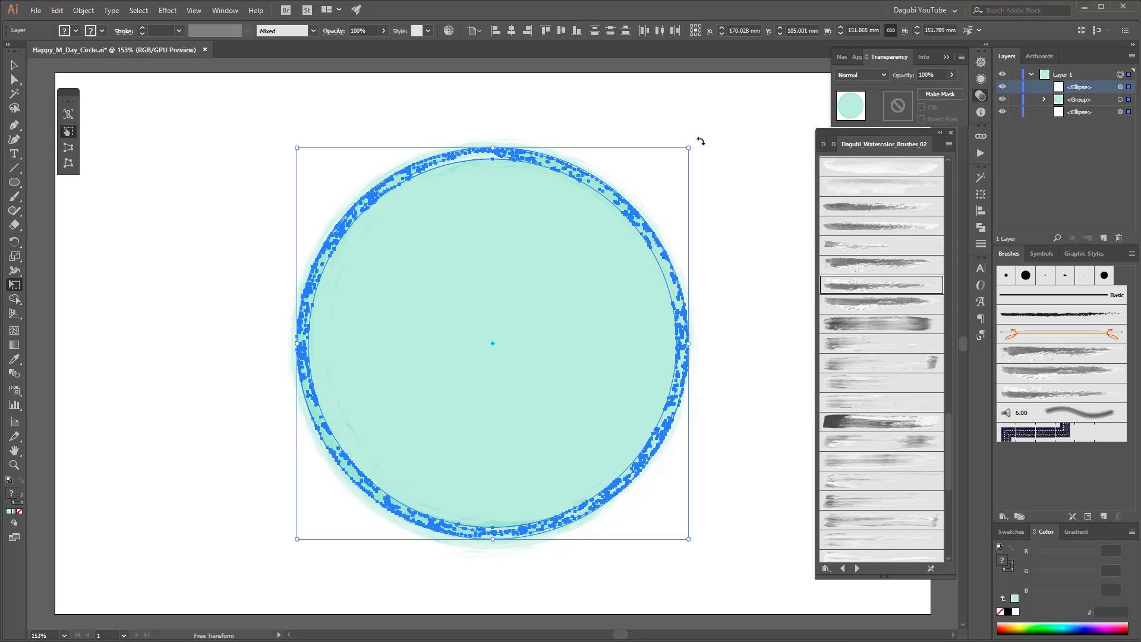
drag(695, 141, 790, 260)
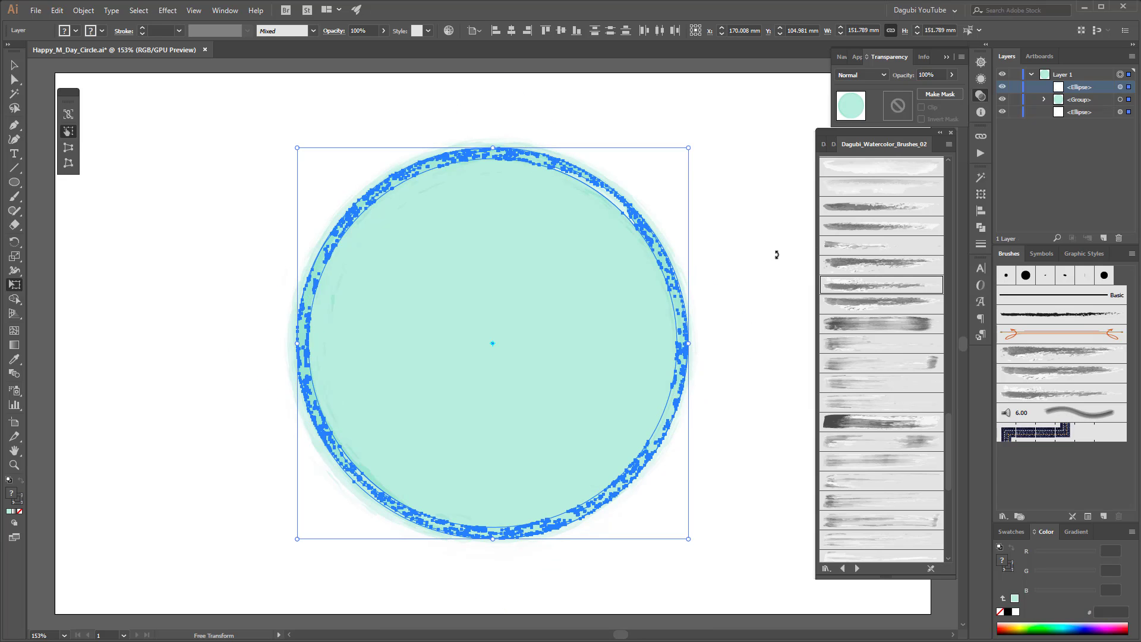
click(779, 109)
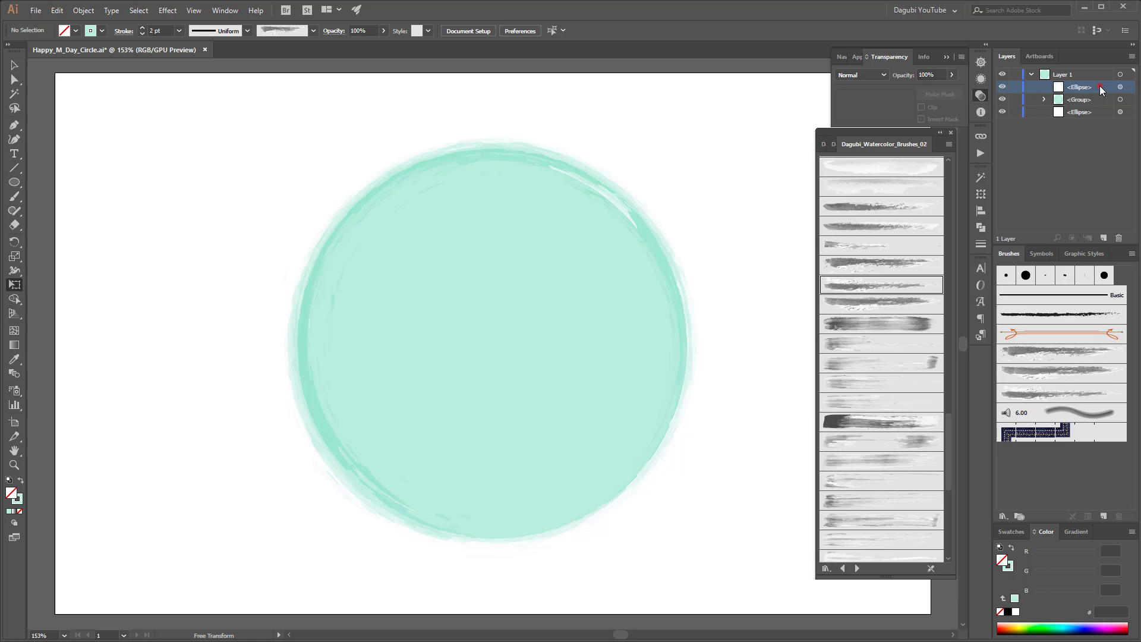
Step: Duplicate the uppermost brushed ellipse and give the copy the Basic brush with a white stroke
drag(1100, 88, 1104, 234)
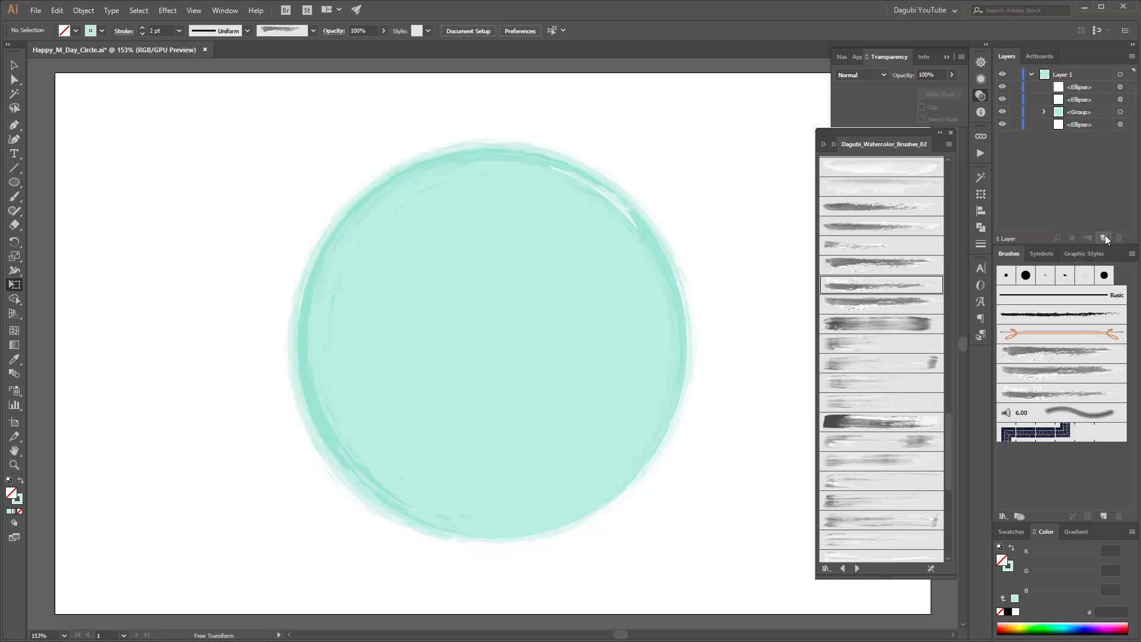
click(1121, 87)
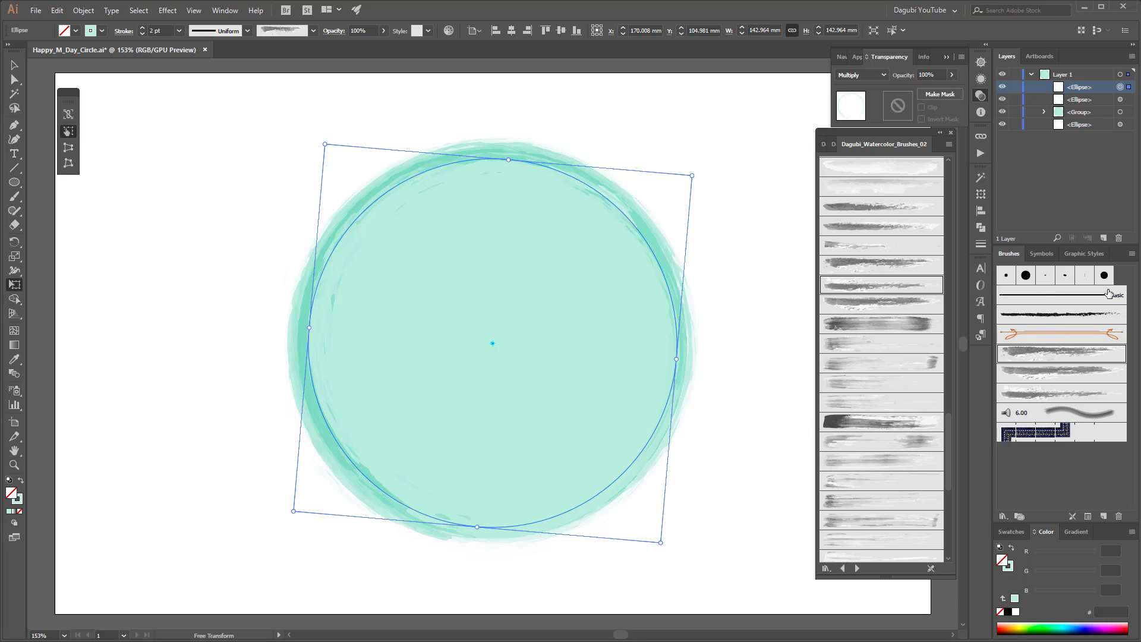
click(1068, 296)
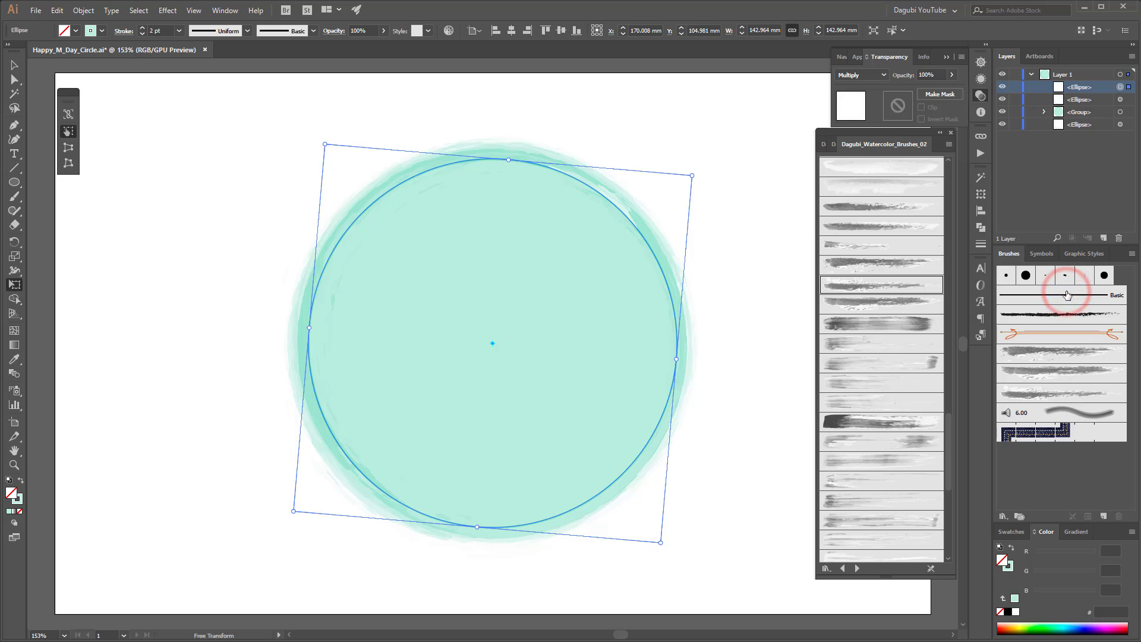
click(1008, 566)
click(1015, 611)
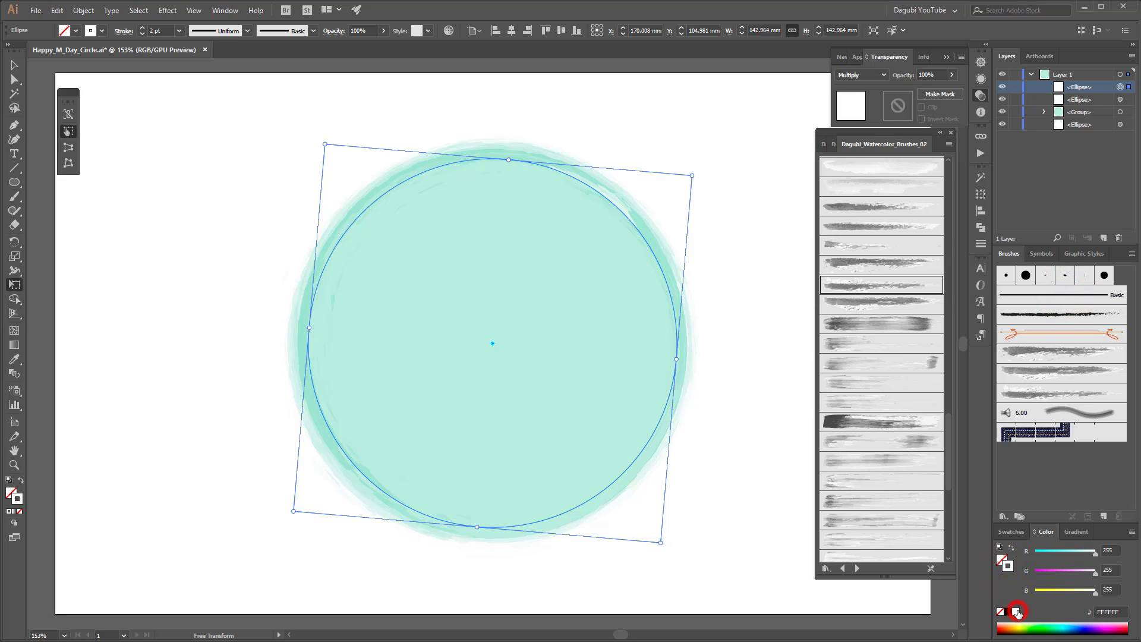
Step: Set the white ellipse's stroke weight to 5 pt and its blend mode to Normal
click(981, 246)
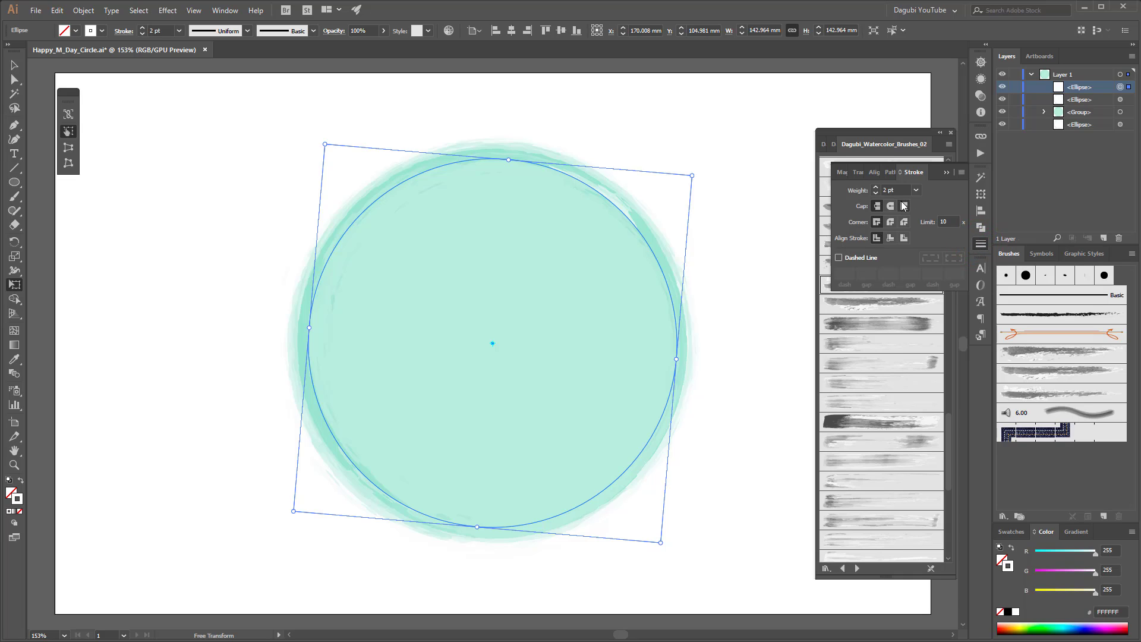
click(875, 187)
click(875, 187)
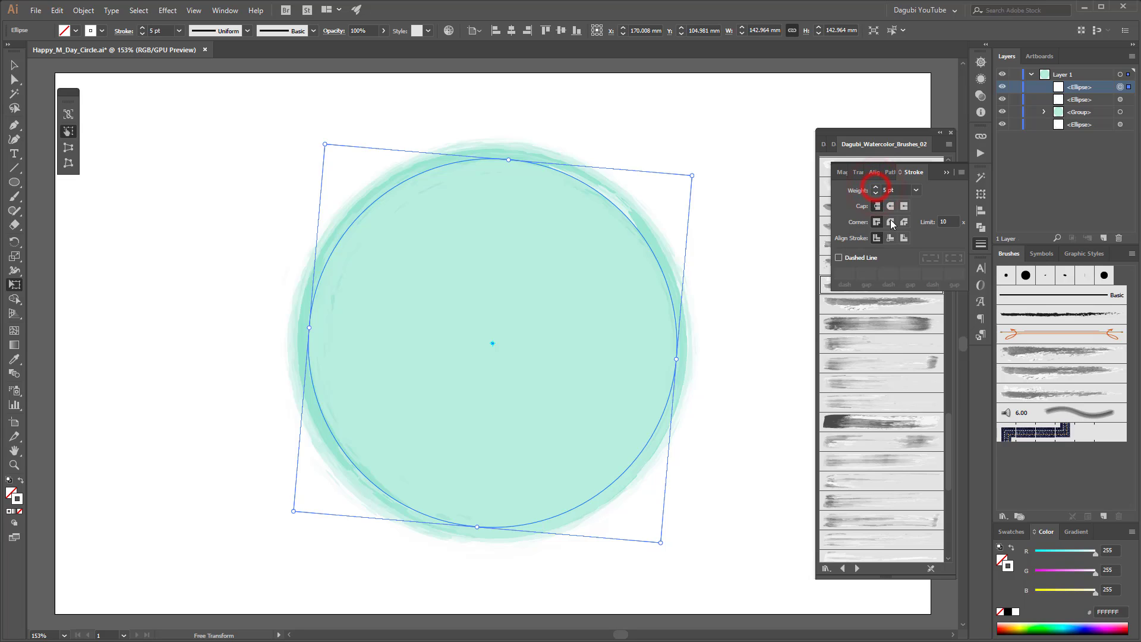
click(981, 97)
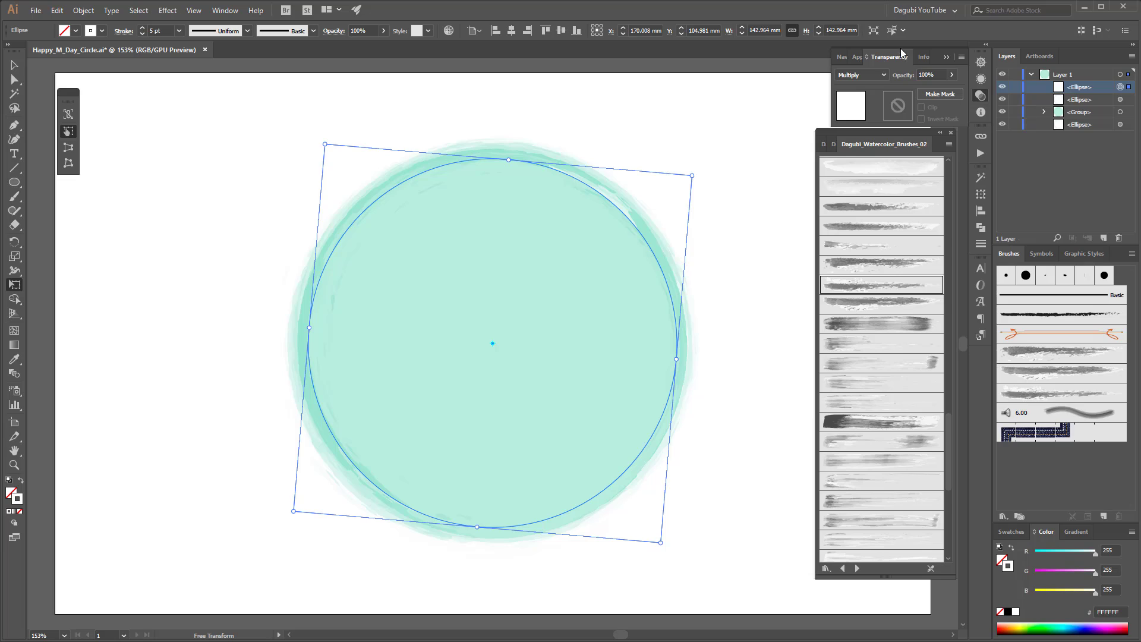
click(872, 75)
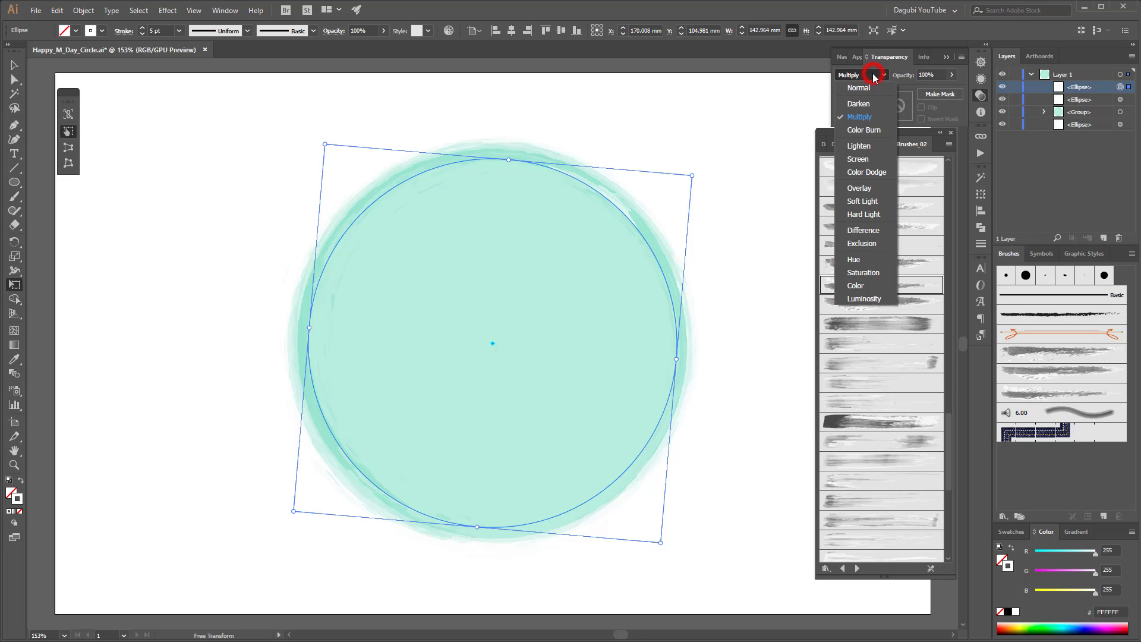
click(863, 89)
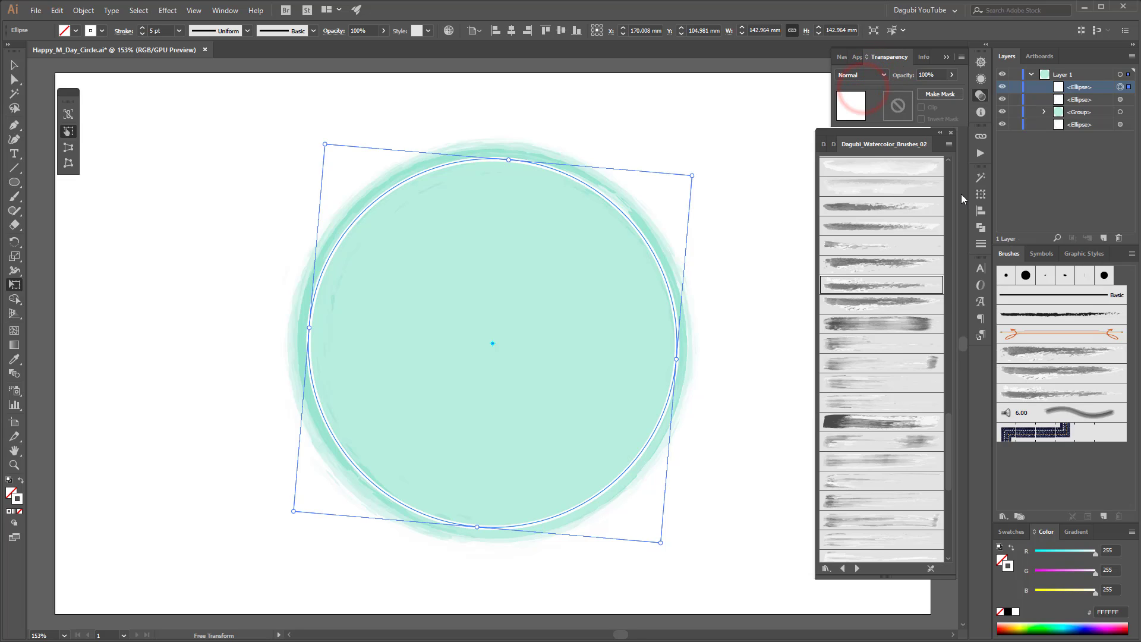
Step: Make the white ellipse's stroke a dashed line with a 6 pt dash and a 10 pt gap
click(981, 245)
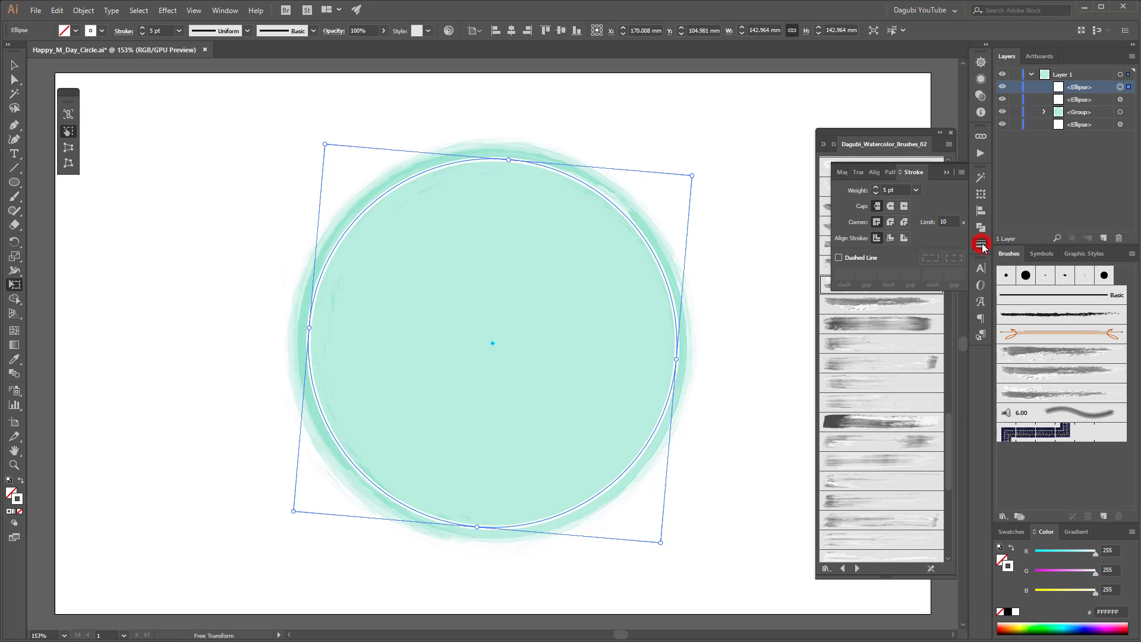
click(838, 258)
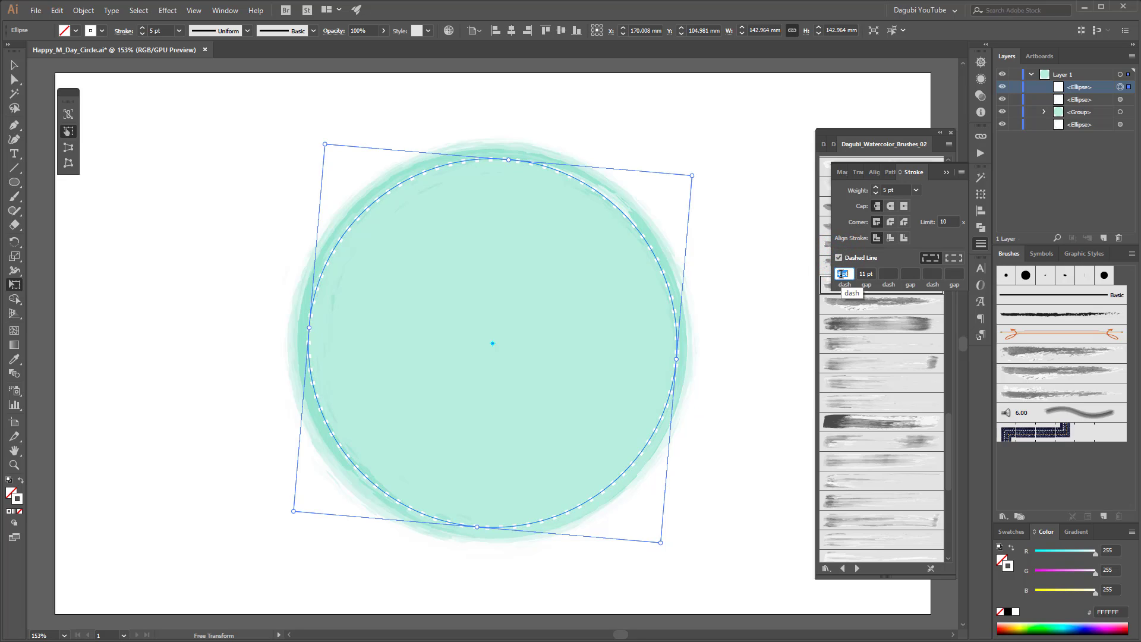
key(Up)
key(Up)
key(Up)
key(Up)
key(Up)
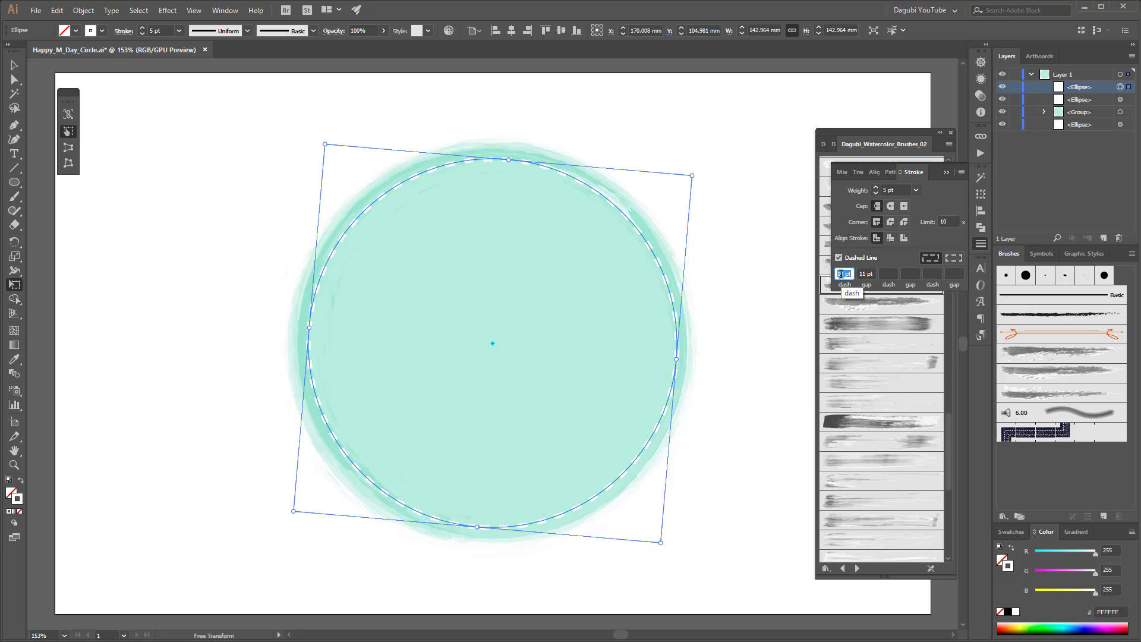
key(Down)
key(Down)
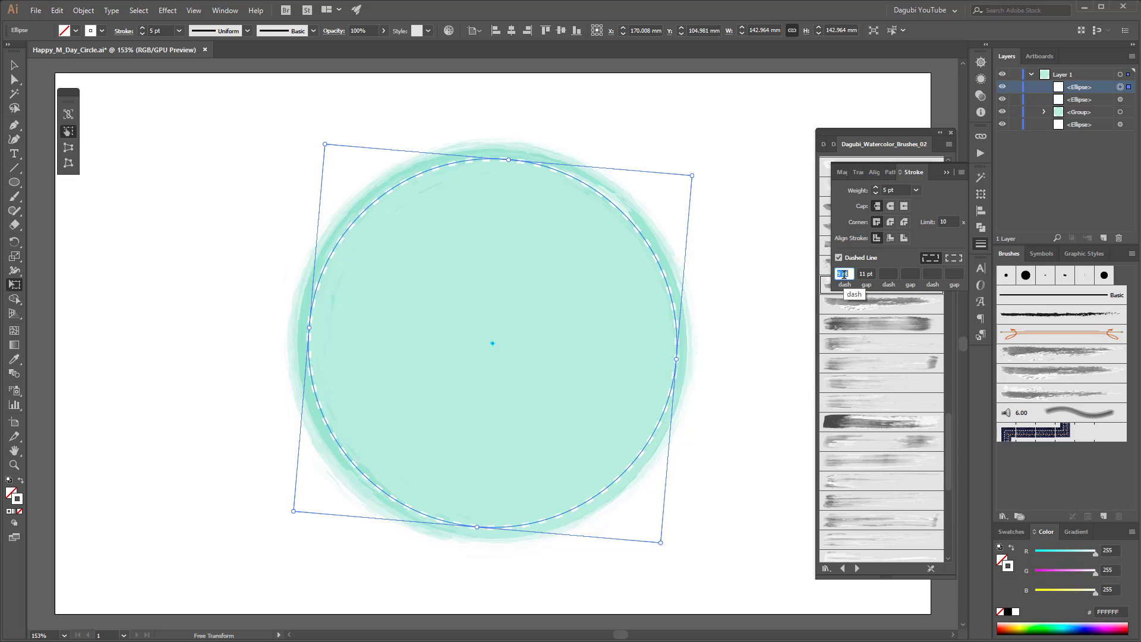
key(Down)
key(Down)
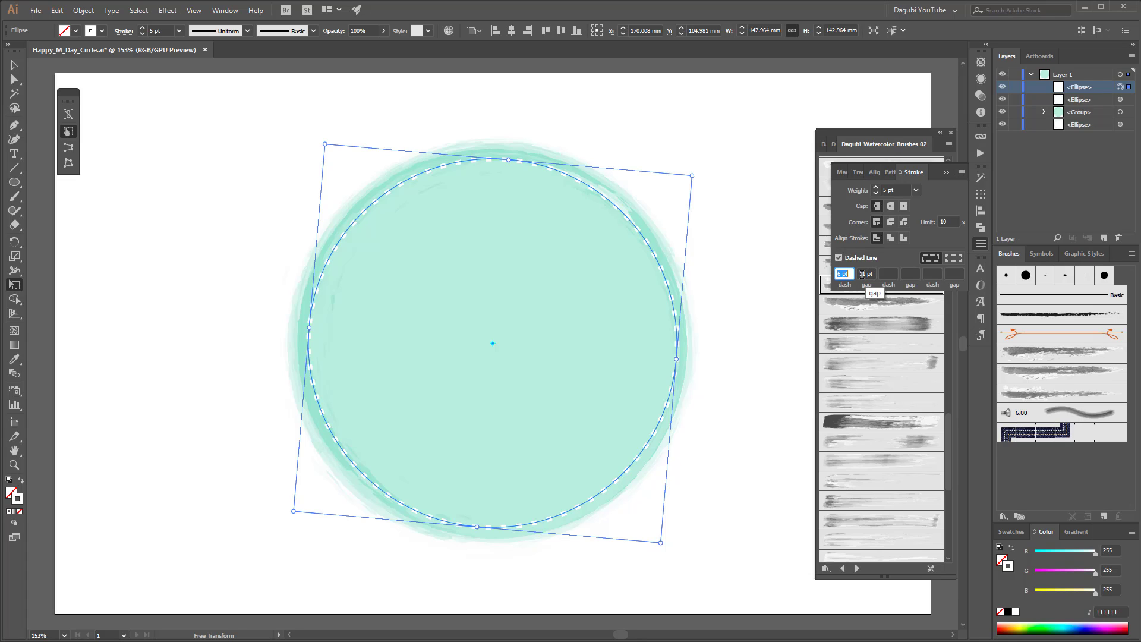
scroll(864, 275, up, 5)
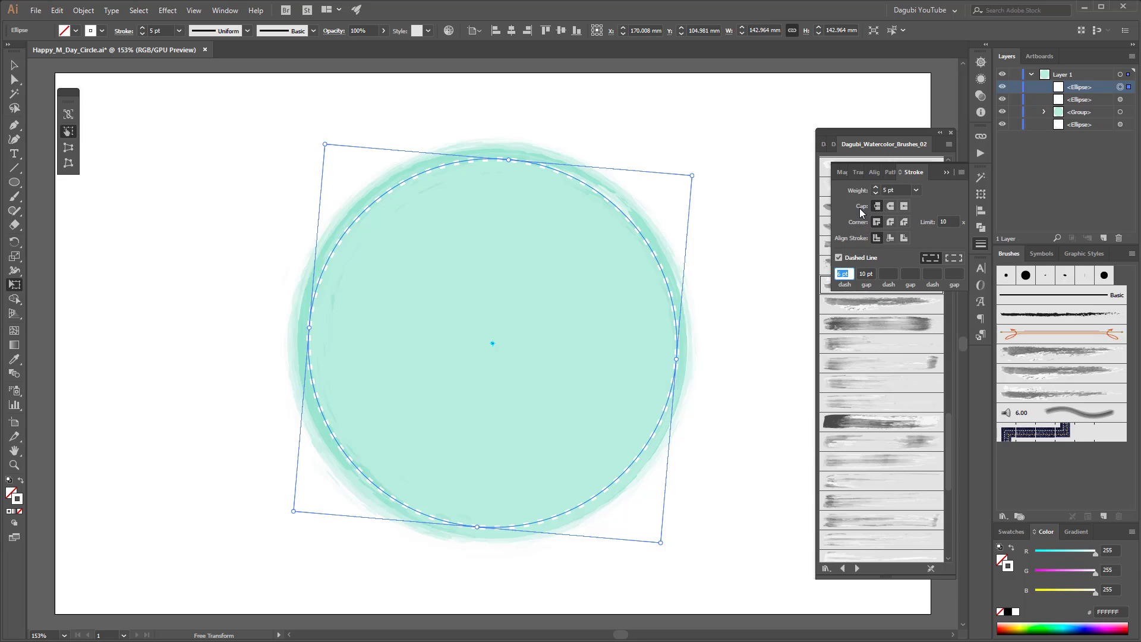
Step: Give the dashed white ellipse round caps and set its stroke weight to 3 pt
click(890, 207)
scroll(624, 215, up, 5)
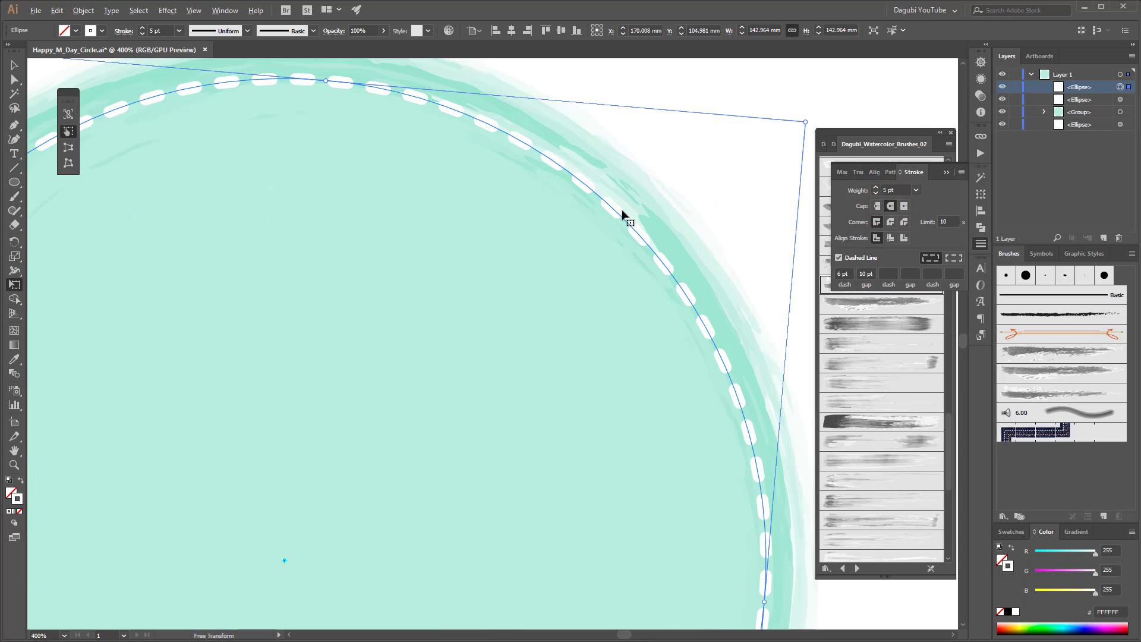
click(877, 205)
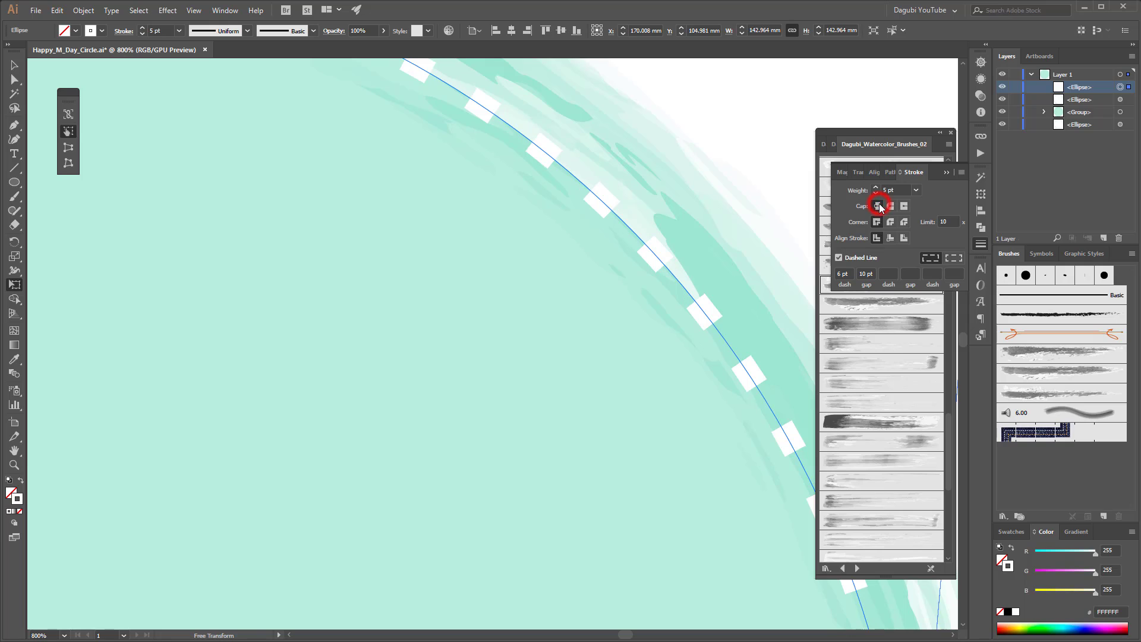
click(896, 208)
scroll(624, 234, down, 4)
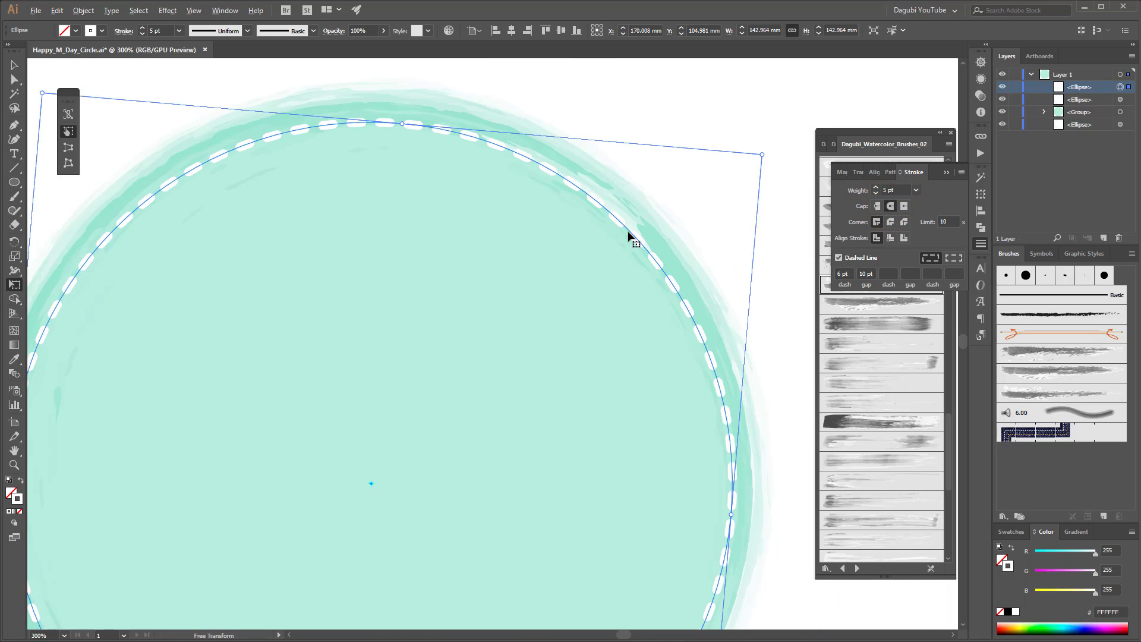
click(877, 194)
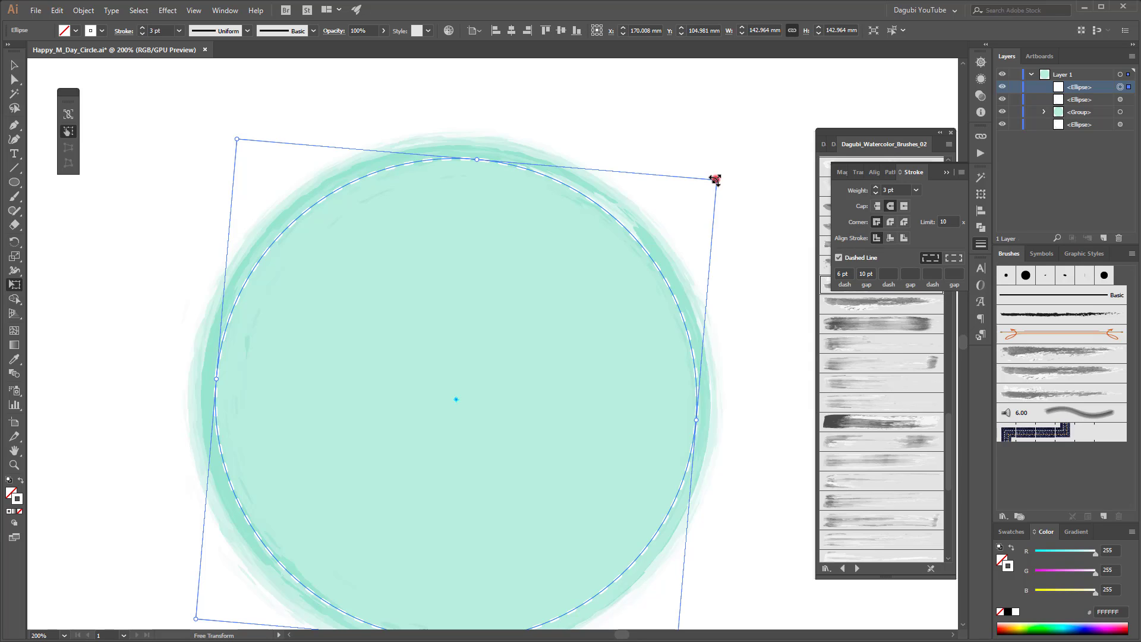
Step: Enlarge the dashed white ellipse slightly to about 145 mm across, and set its dash to 5 pt and gap to 10 pt
drag(716, 180, 720, 179)
click(763, 121)
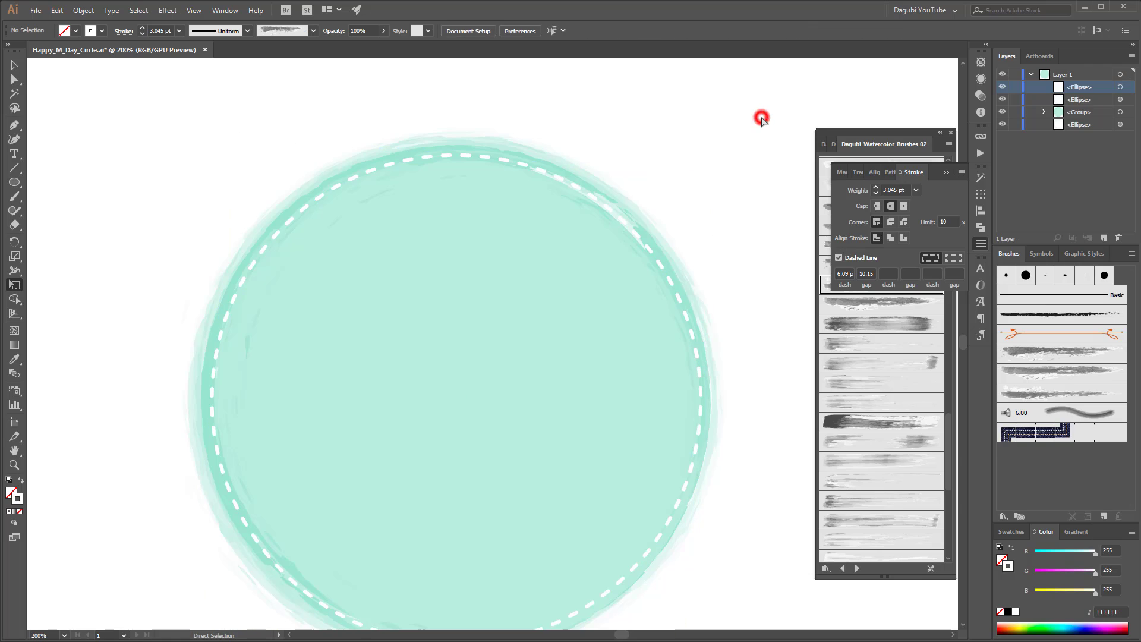
click(1119, 87)
scroll(846, 272, down, 2)
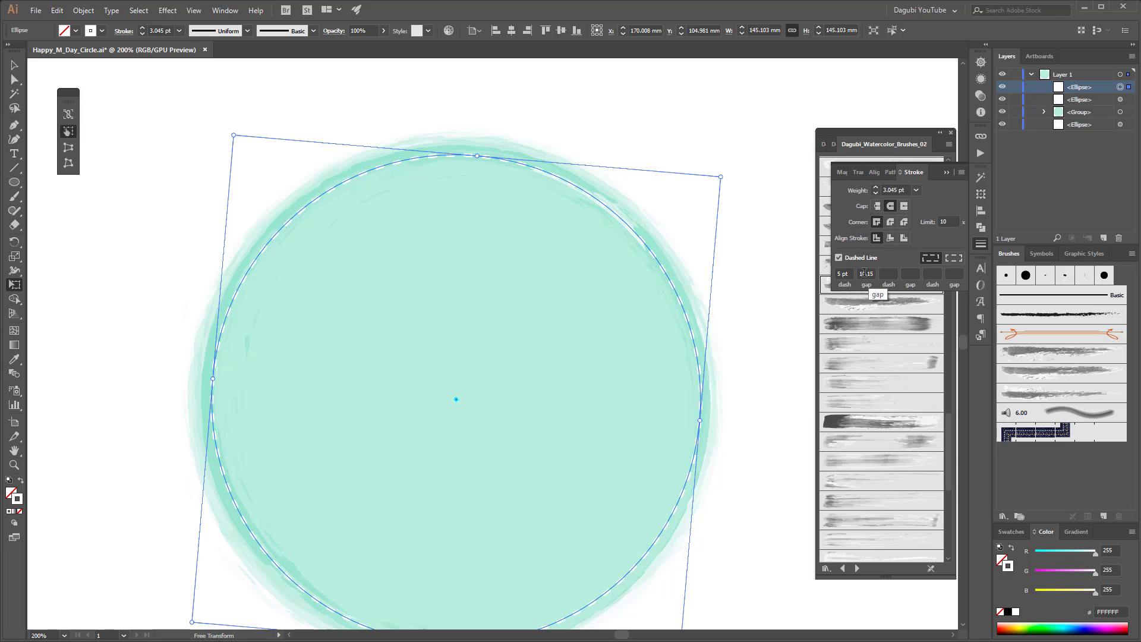
scroll(874, 273, down, 1)
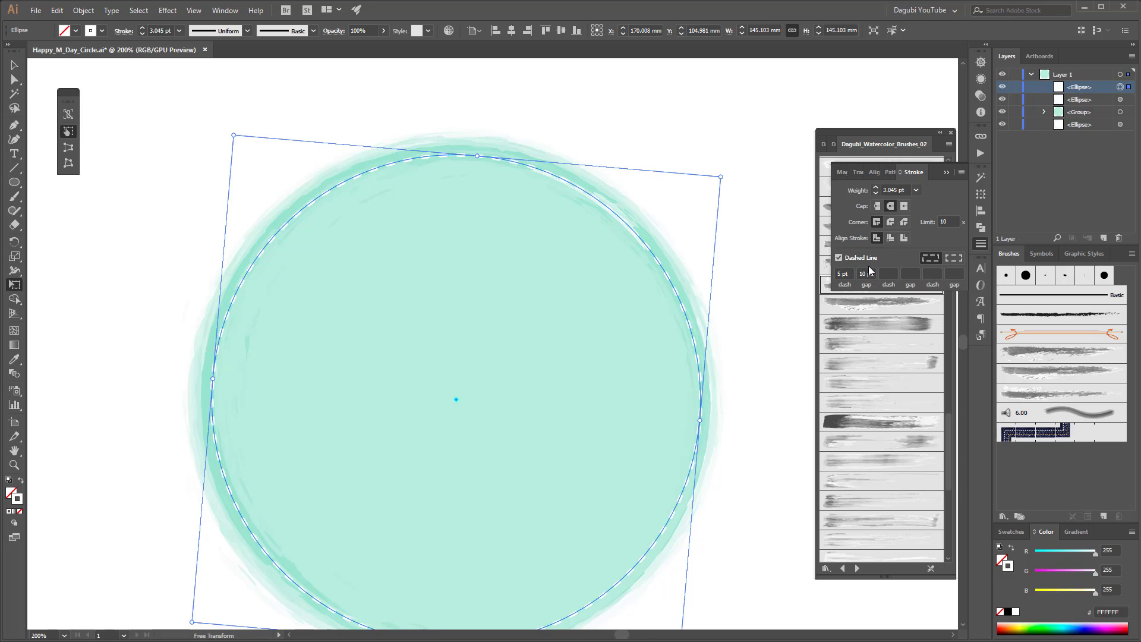
click(949, 173)
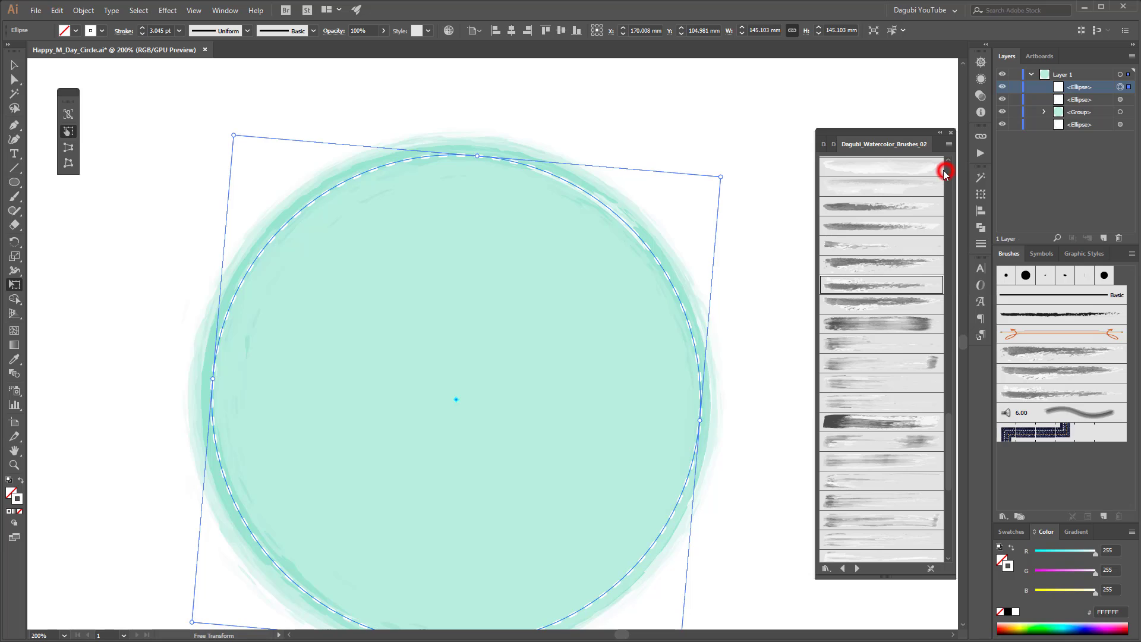
click(905, 87)
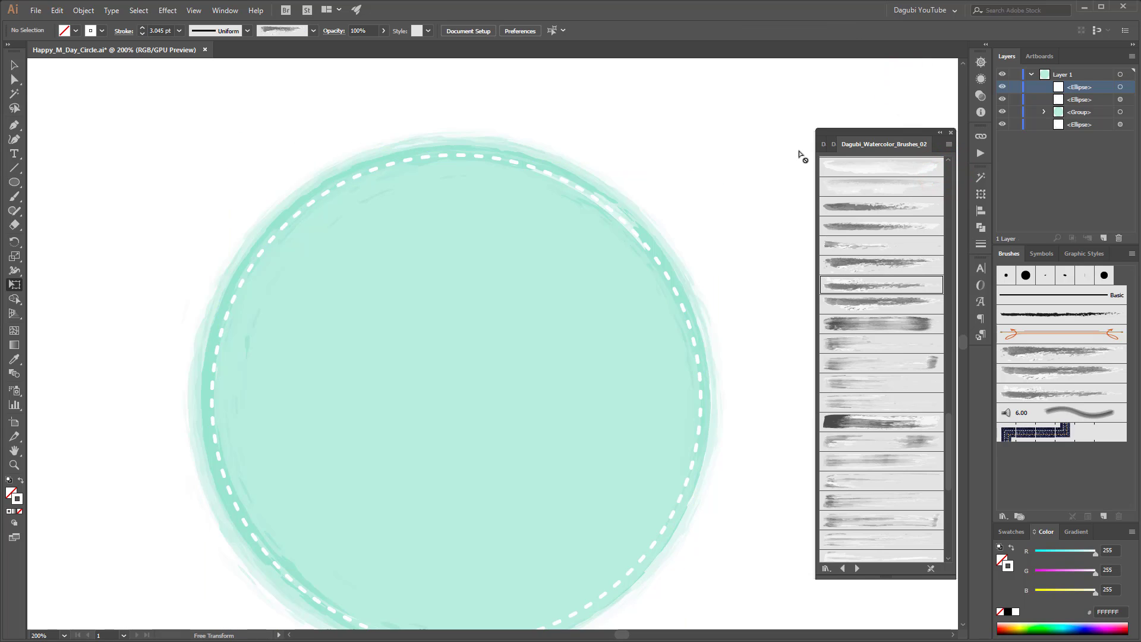
key(ctrl+0)
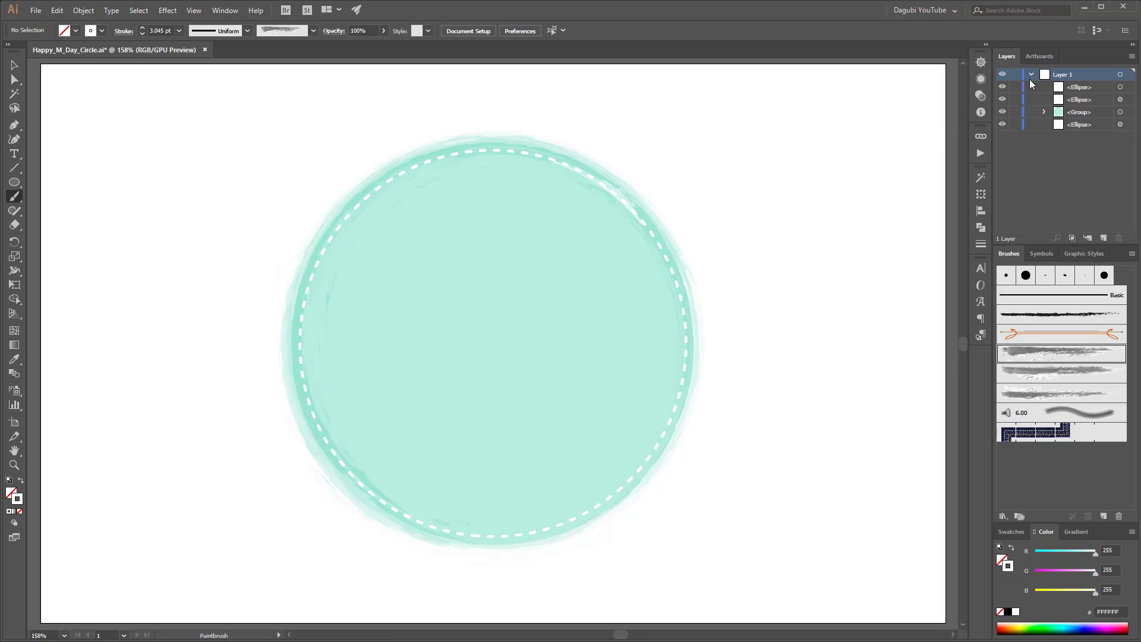
Step: Create an opacity mask for all artwork on Layer 1 and switch to editing the mask
click(1119, 75)
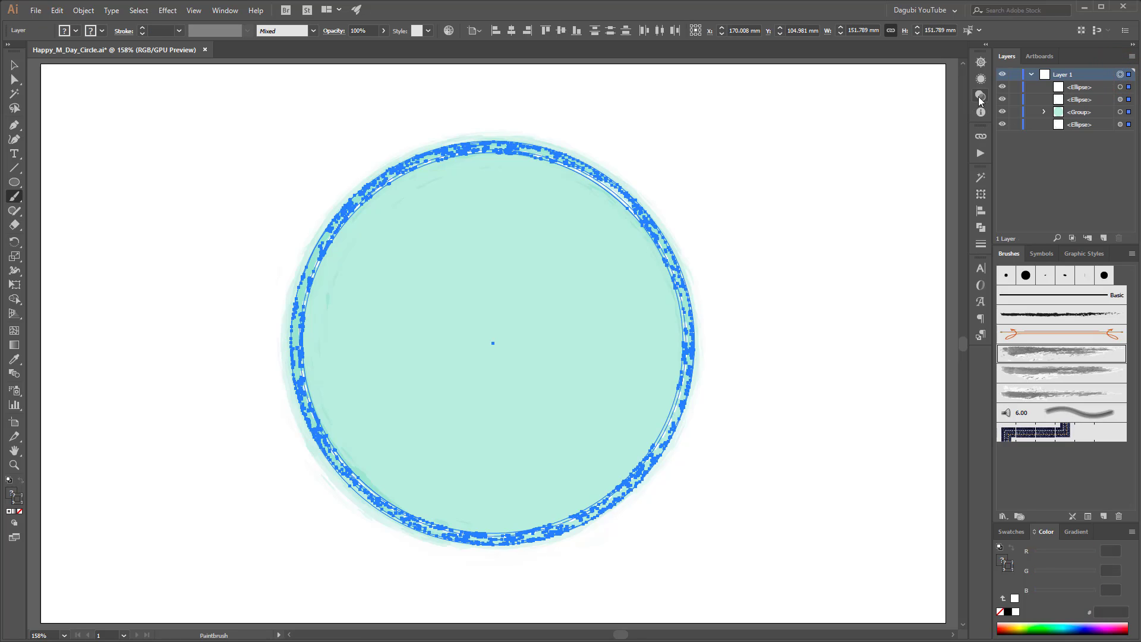
click(225, 11)
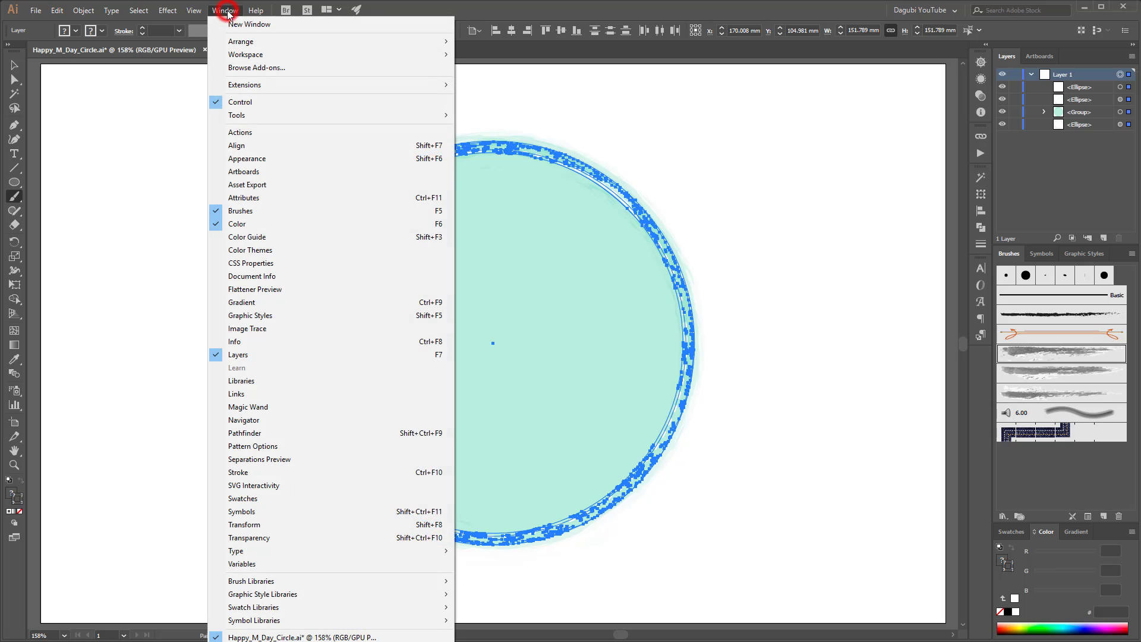
click(261, 538)
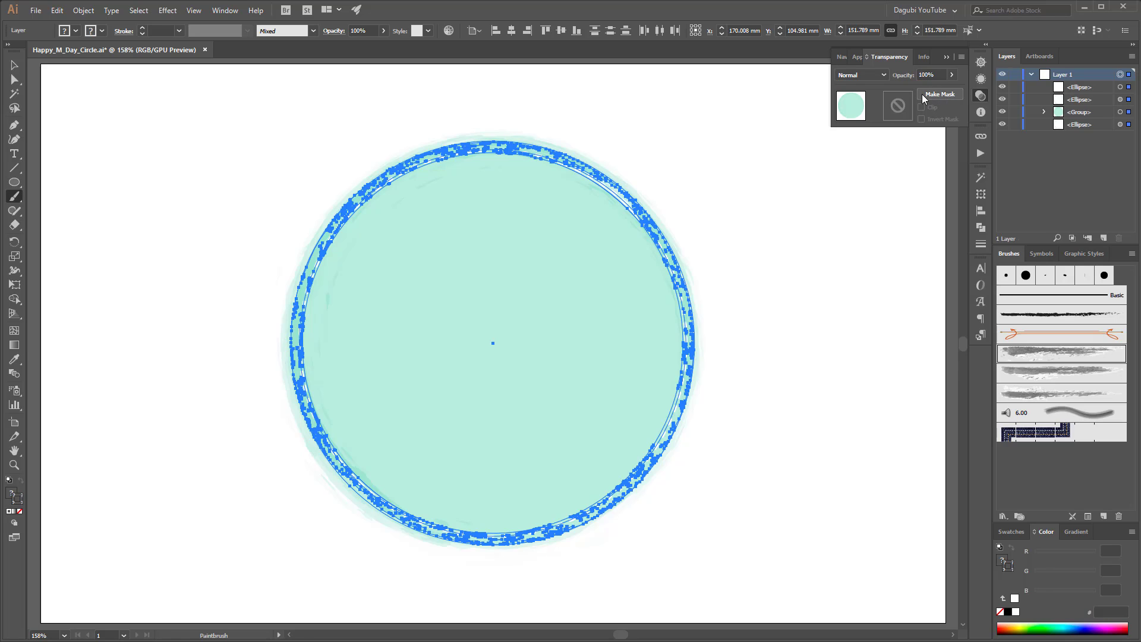
click(945, 95)
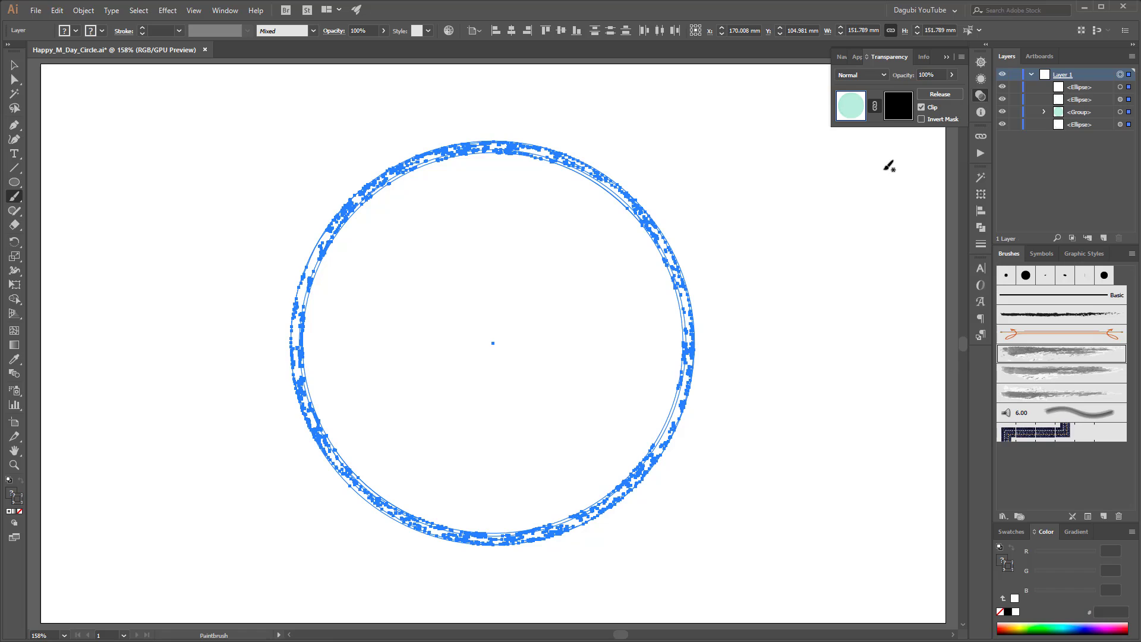
click(899, 105)
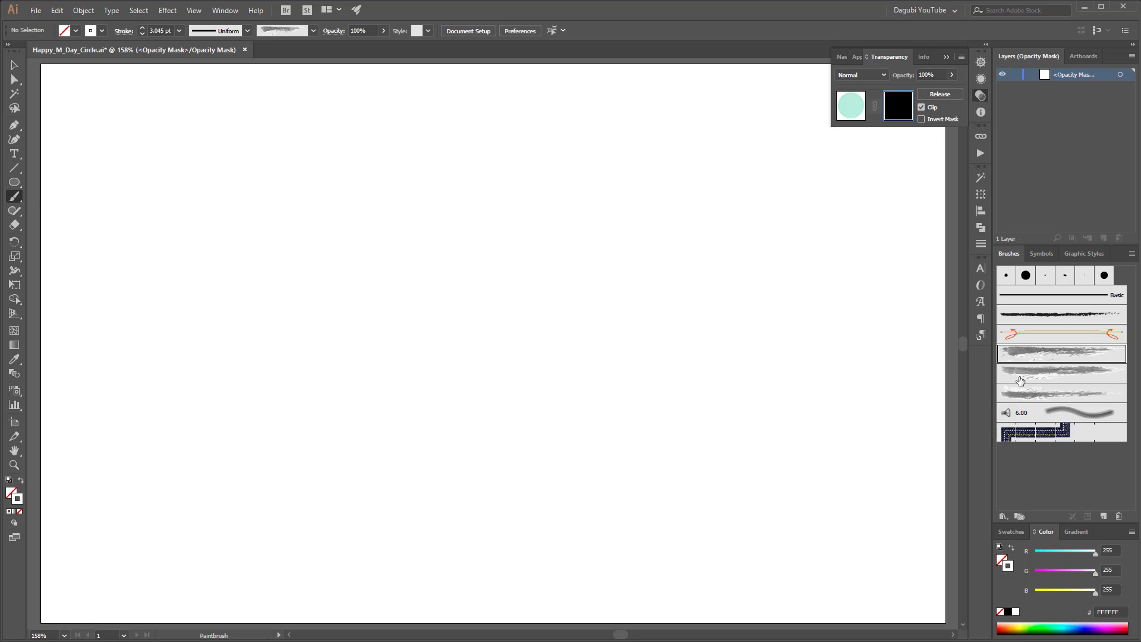
Step: Paint a long wavy trial stroke across the circle area in the opacity mask with a rough watercolor brush
click(1071, 351)
mouse_move(790, 224)
mouse_down()
mouse_move(632, 236)
mouse_move(301, 336)
mouse_up()
drag(171, 320, 174, 319)
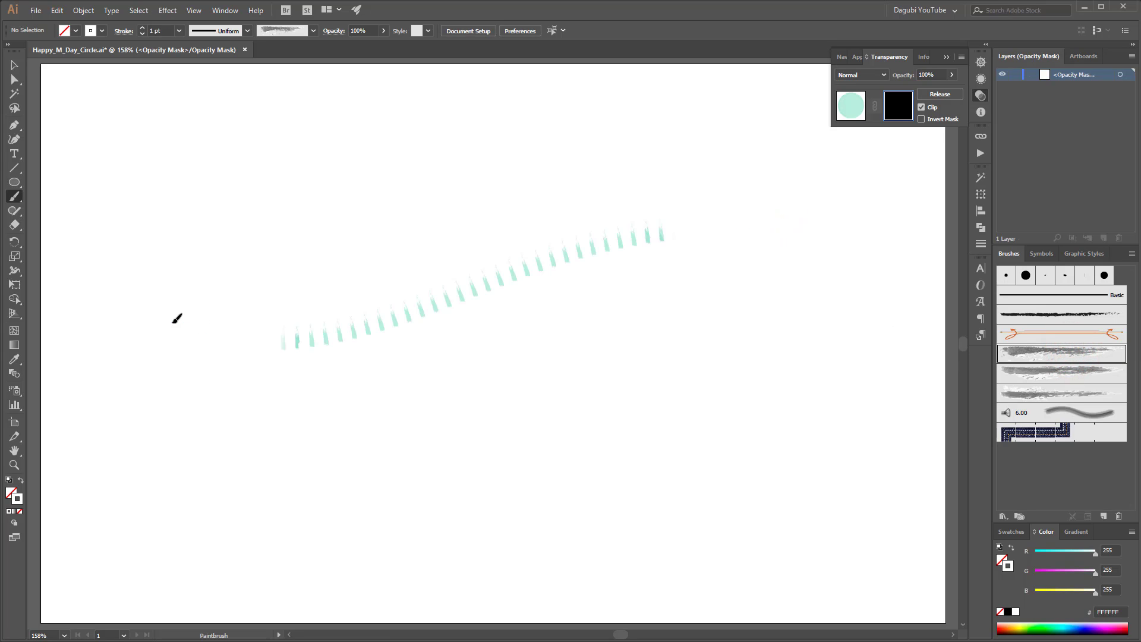
Step: Turn off the dashed line for the wavy mask stroke and set its weight to 2 pt
click(979, 244)
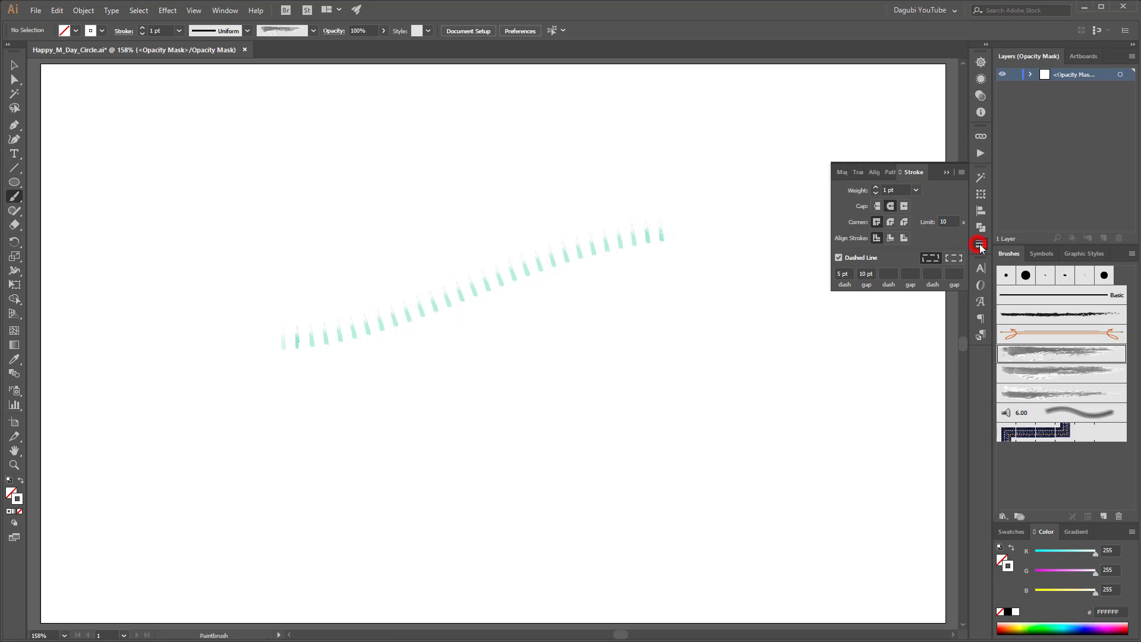
click(838, 259)
ctrl+click(634, 243)
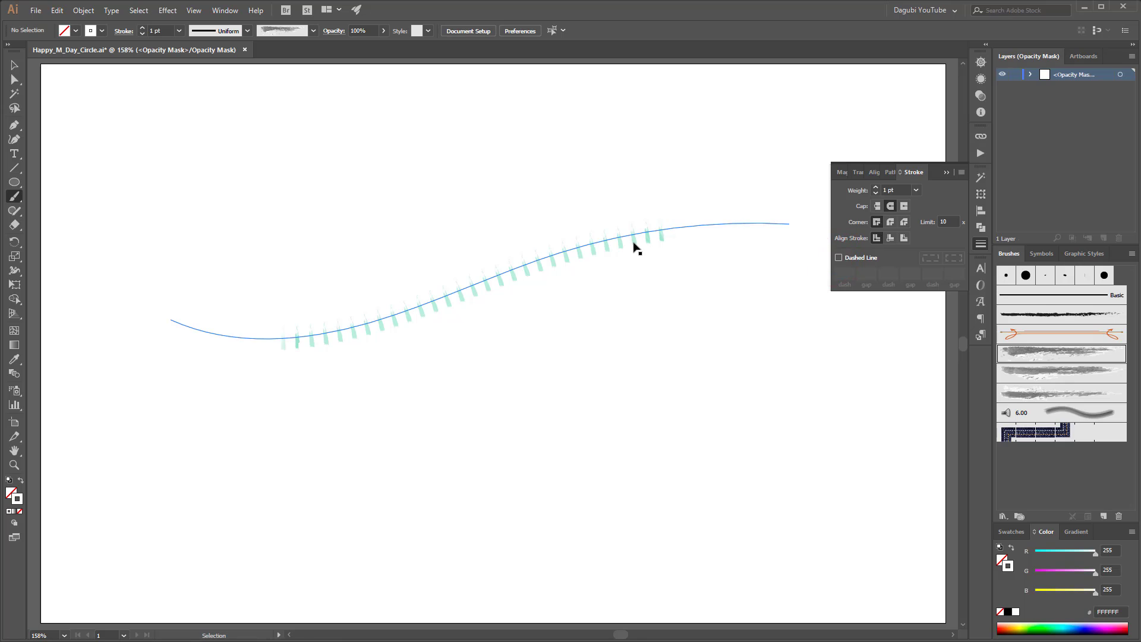
click(838, 258)
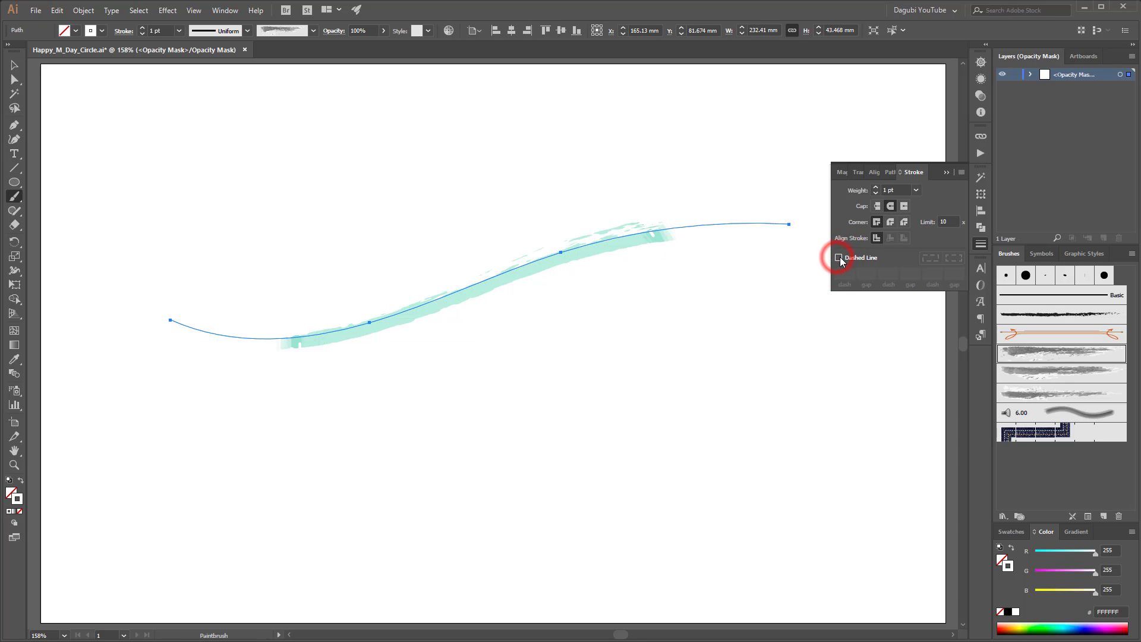
click(142, 28)
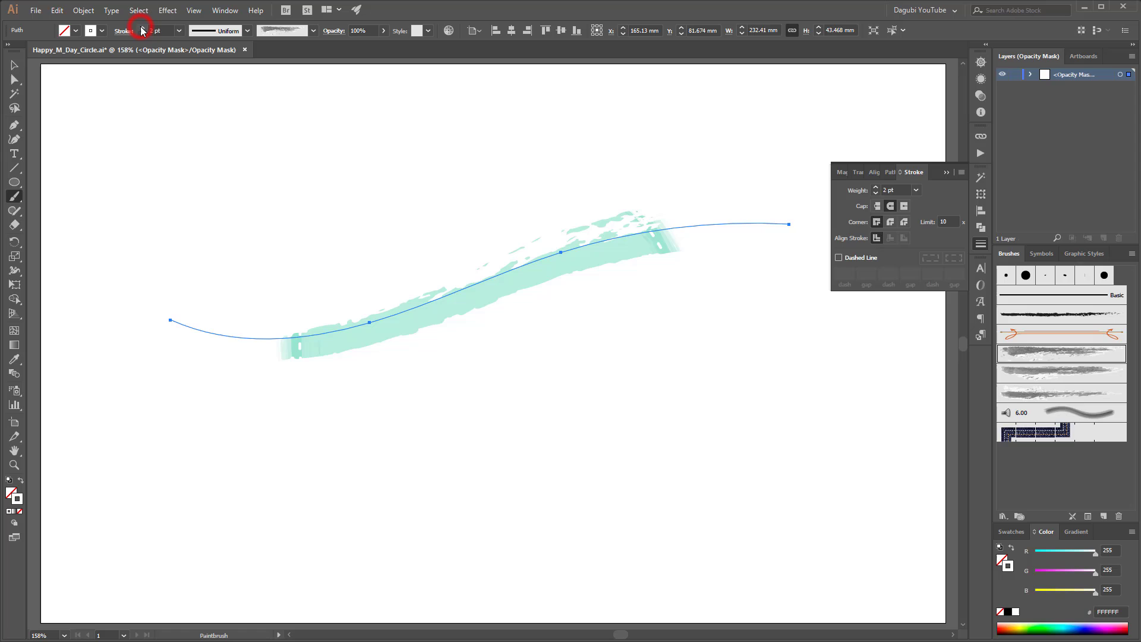
click(949, 173)
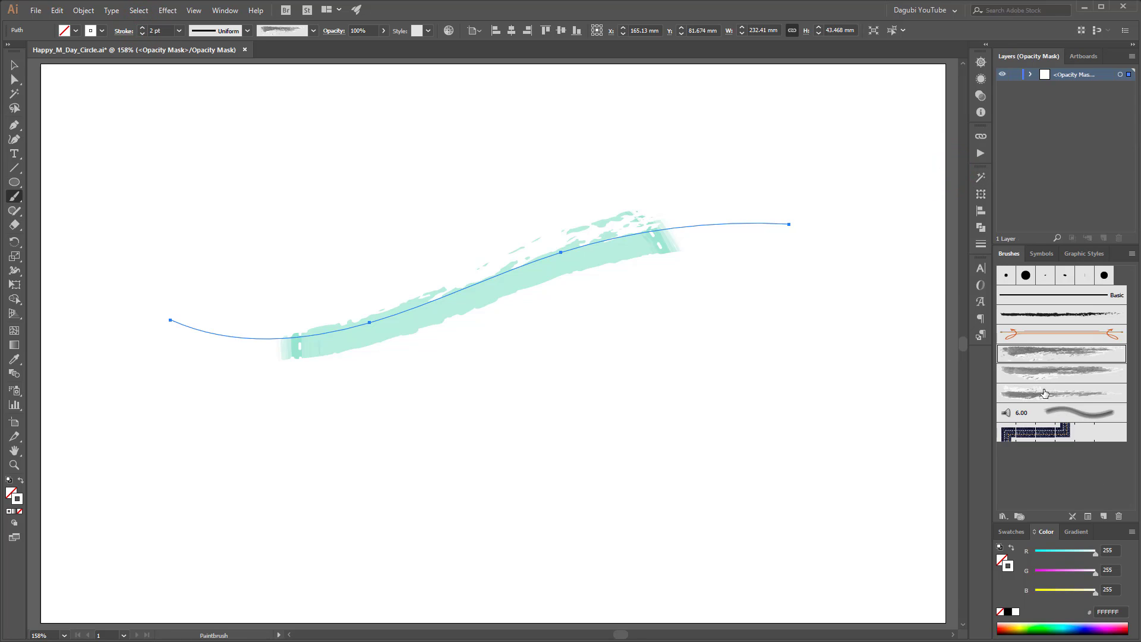
Step: Apply a broad, pale brush from the Dagubi_Watercolor_Brushes_01 library to the wavy mask stroke and make its stroke color black
click(1001, 517)
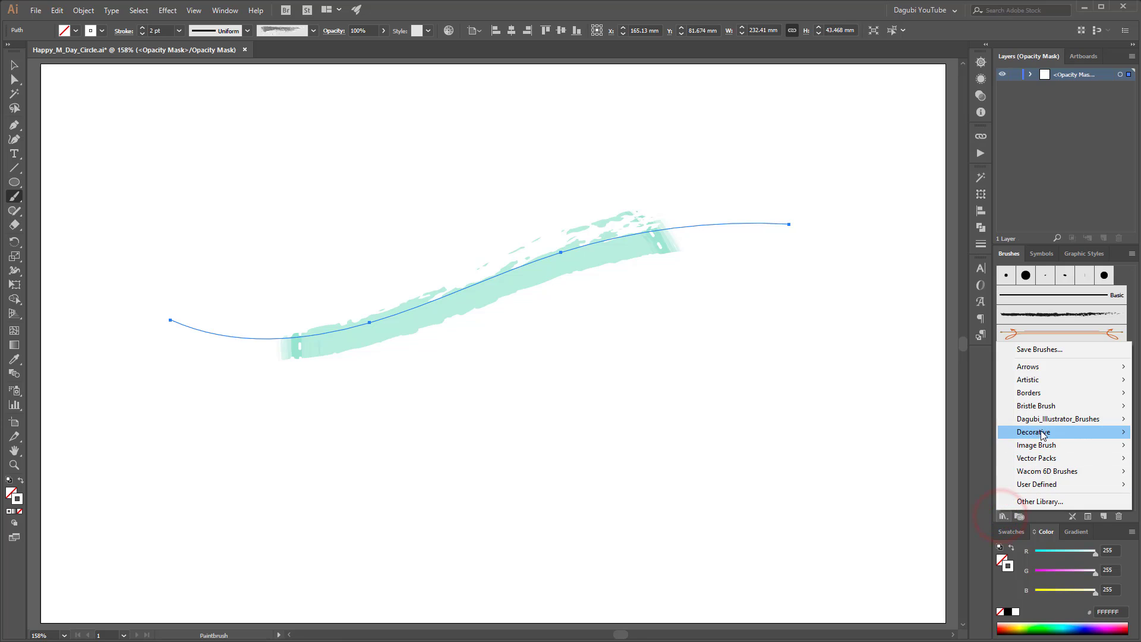
mouse_move(1041, 423)
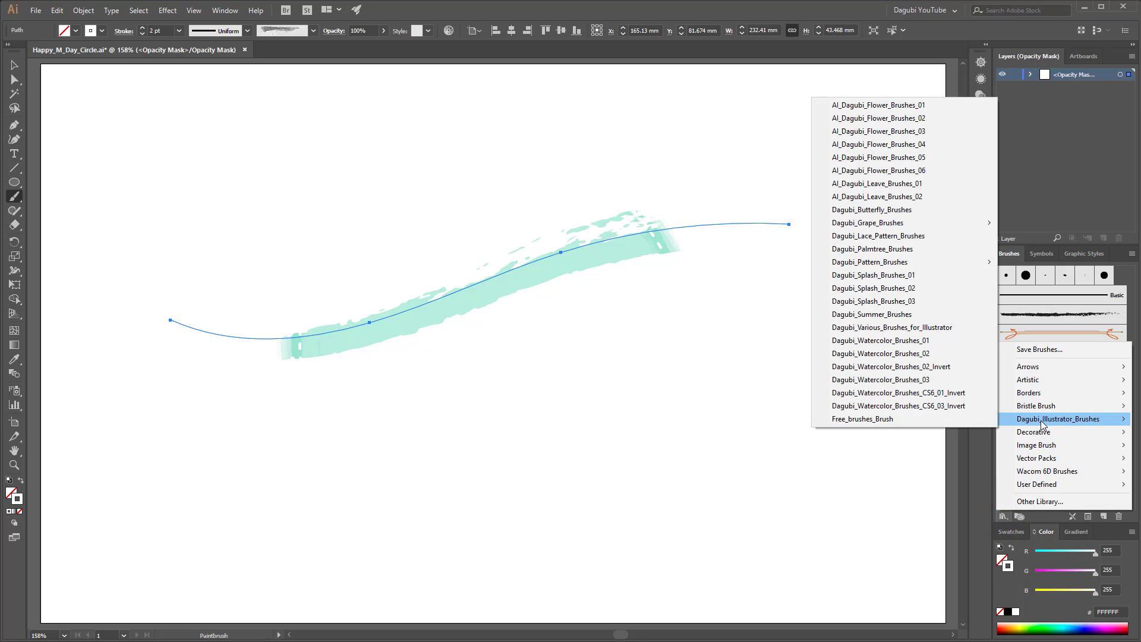
click(910, 343)
drag(900, 138, 894, 90)
scroll(907, 237, up, 2)
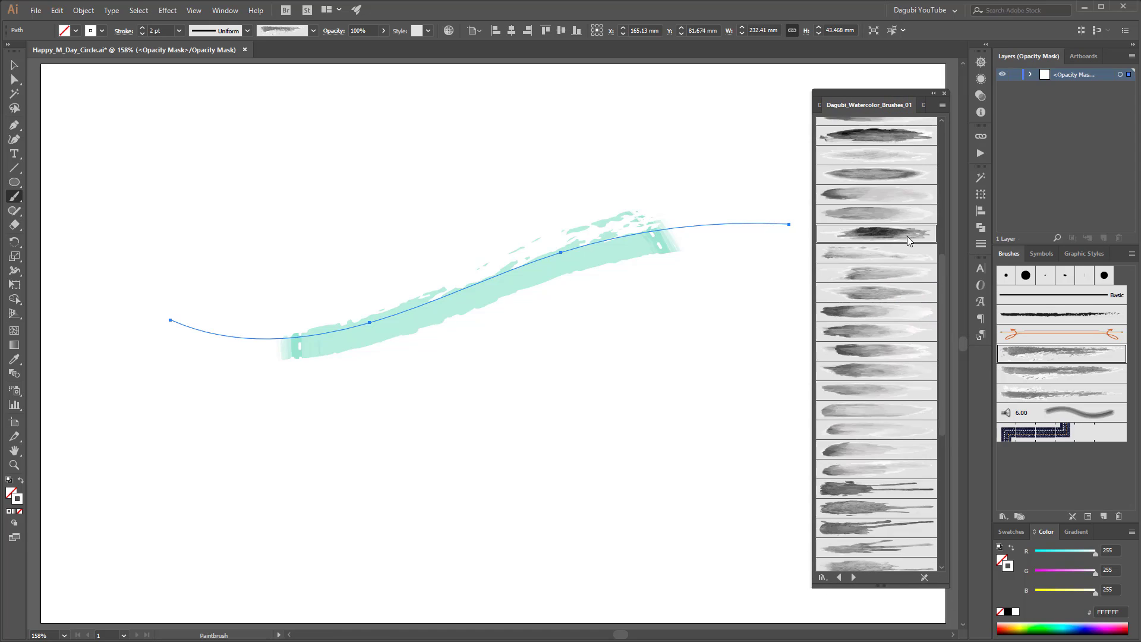
scroll(907, 236, up, 5)
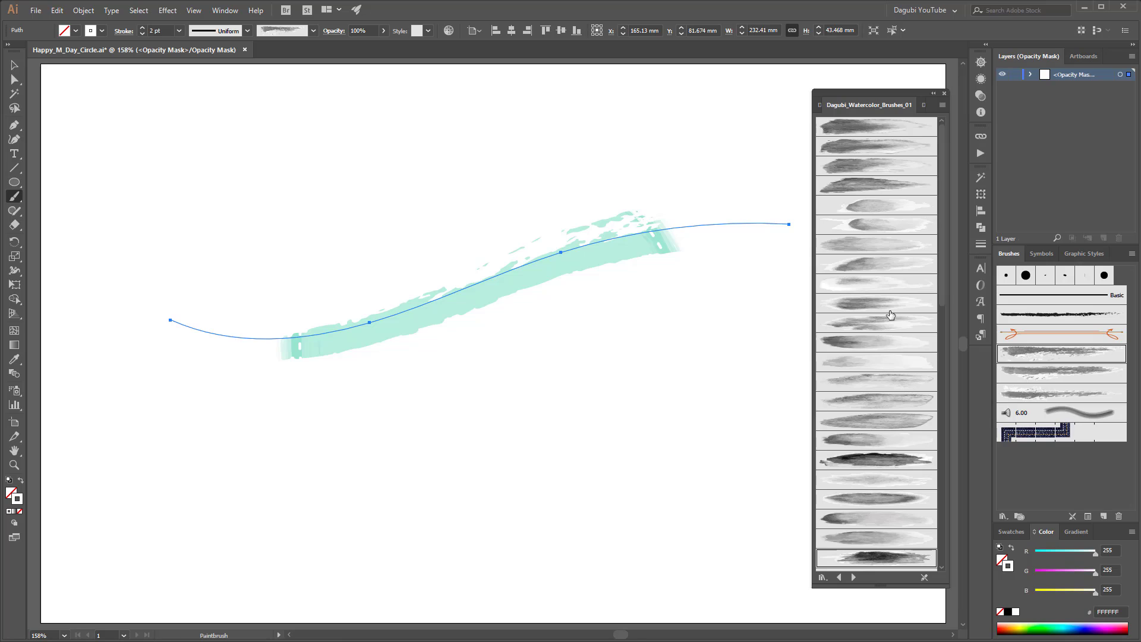
click(869, 282)
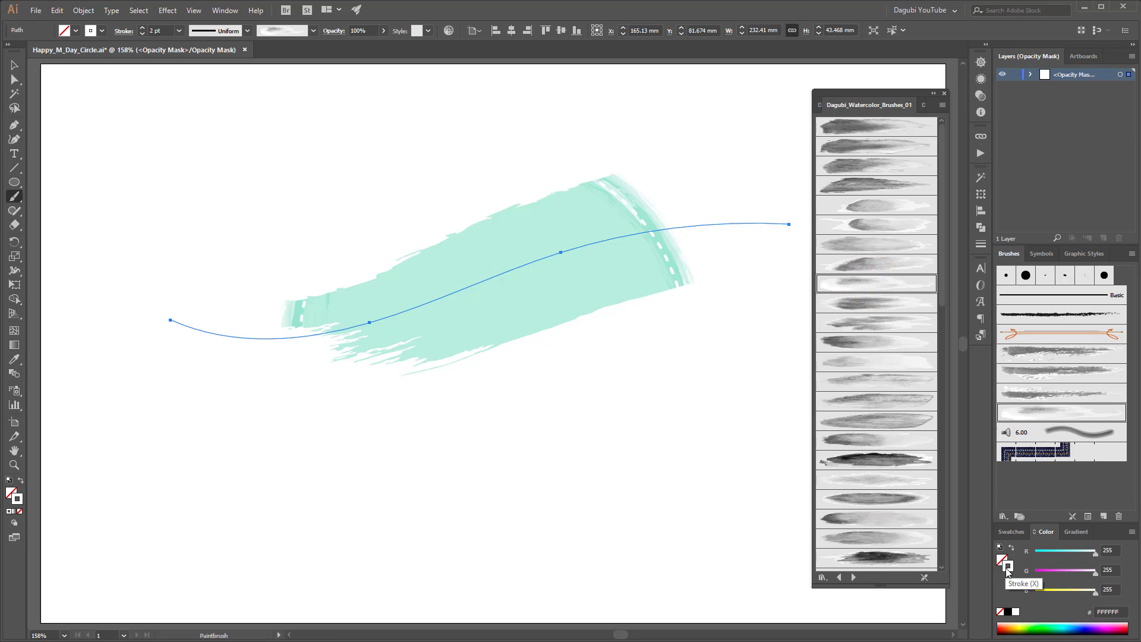
click(1008, 612)
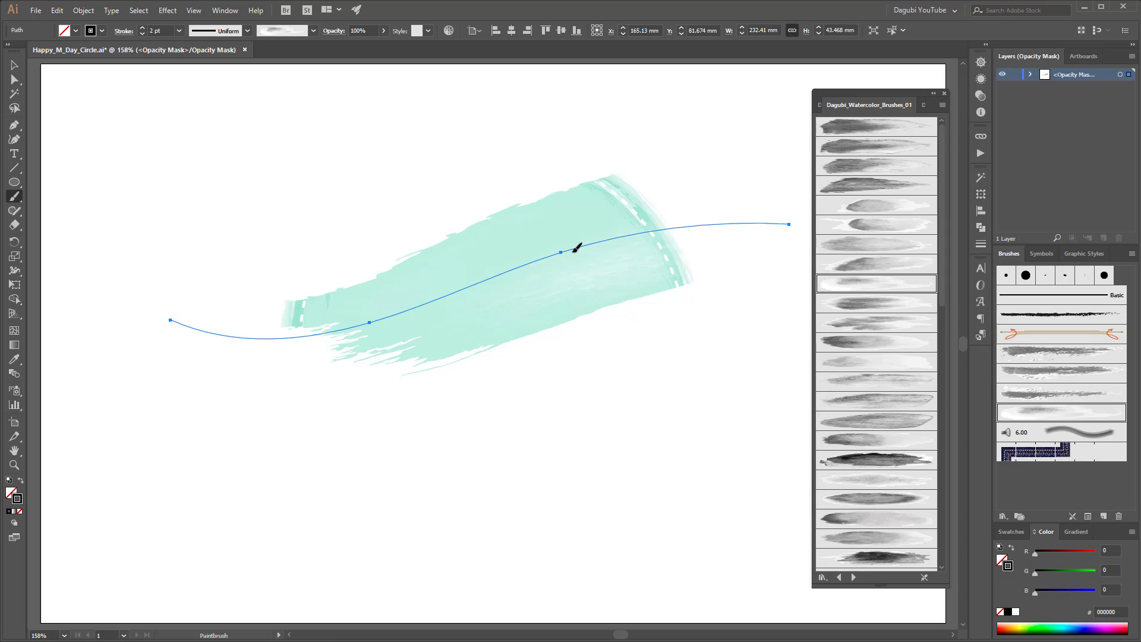
Step: Delete the wavy trial stroke and paint a broad watercolor stroke across the top of the circle in the opacity mask
key(Delete)
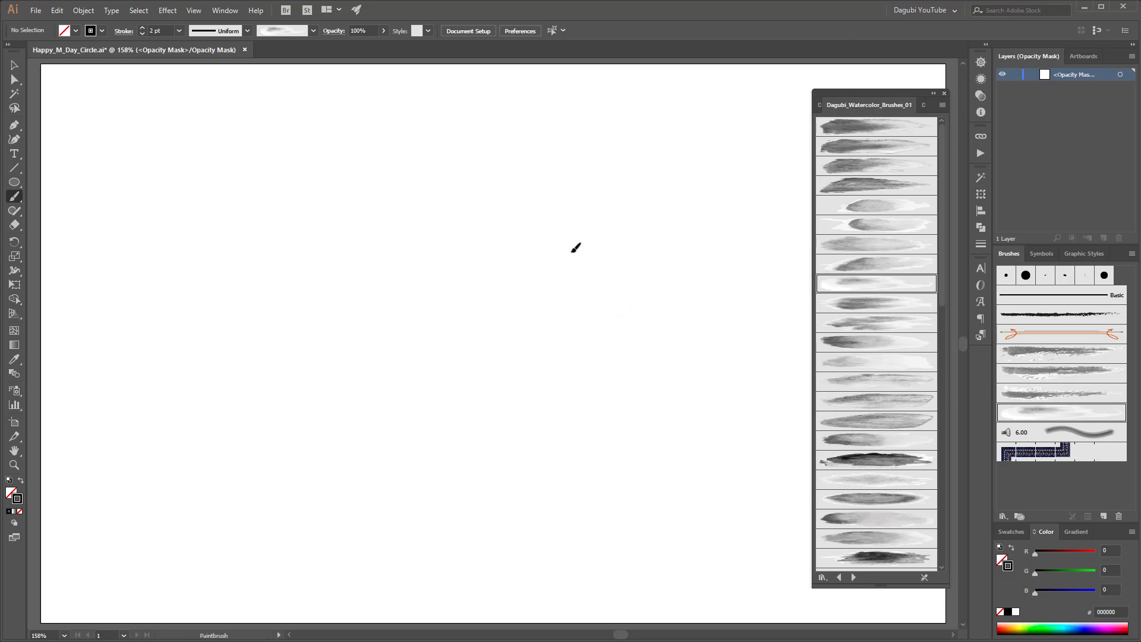
drag(224, 154, 776, 145)
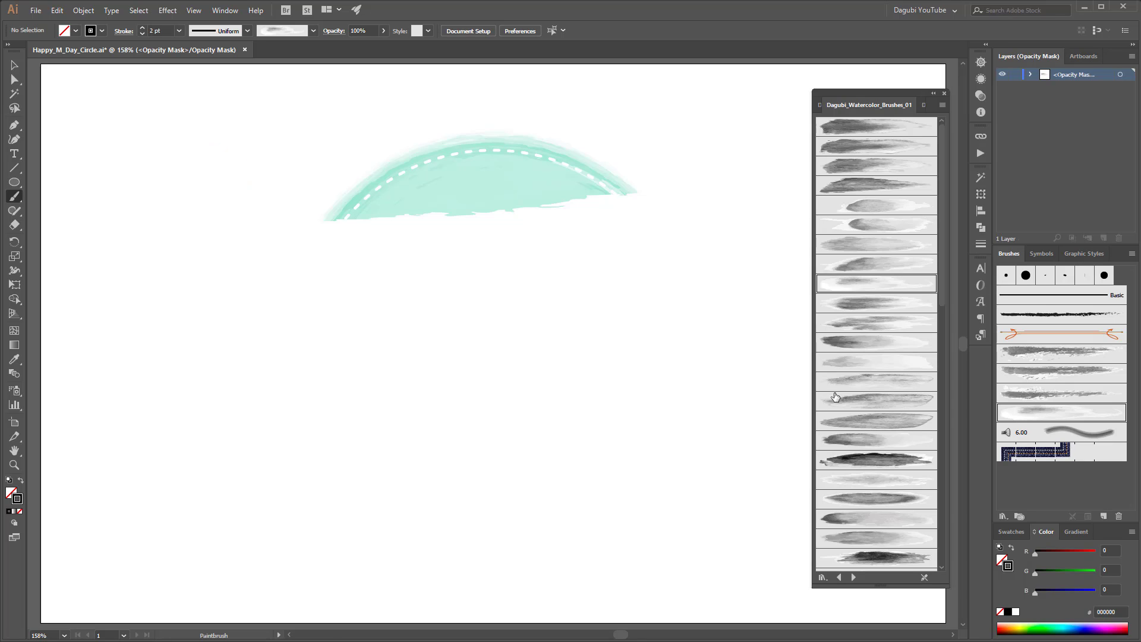
Step: Paint a streaky watercolor stroke across the circle's upper part, just below the first mask stroke, and save the file
click(886, 323)
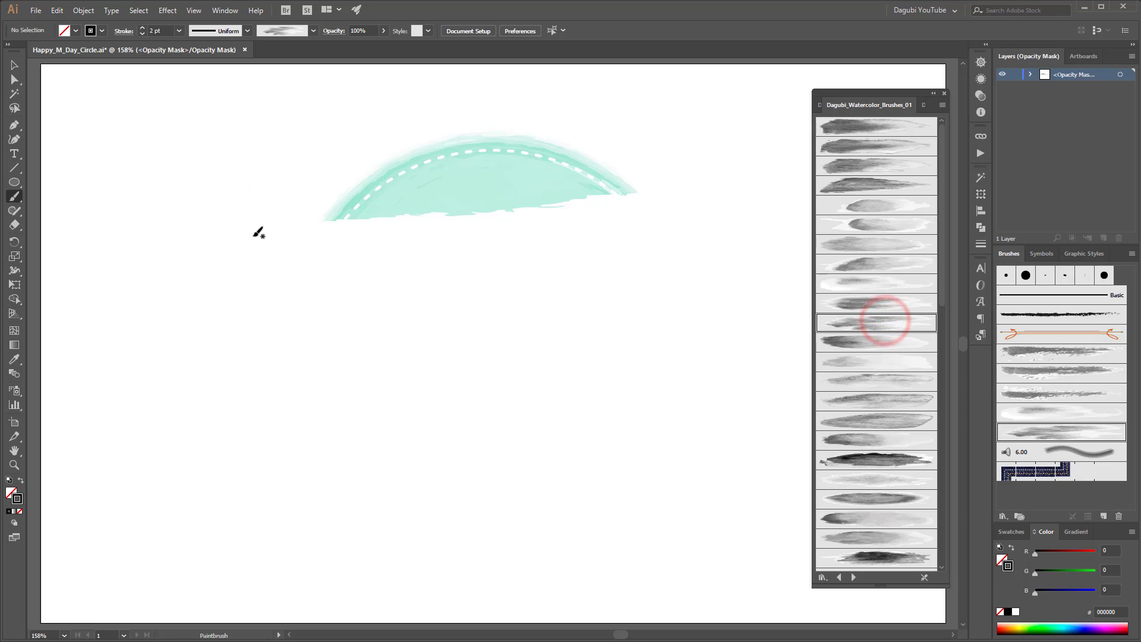
drag(255, 237, 759, 232)
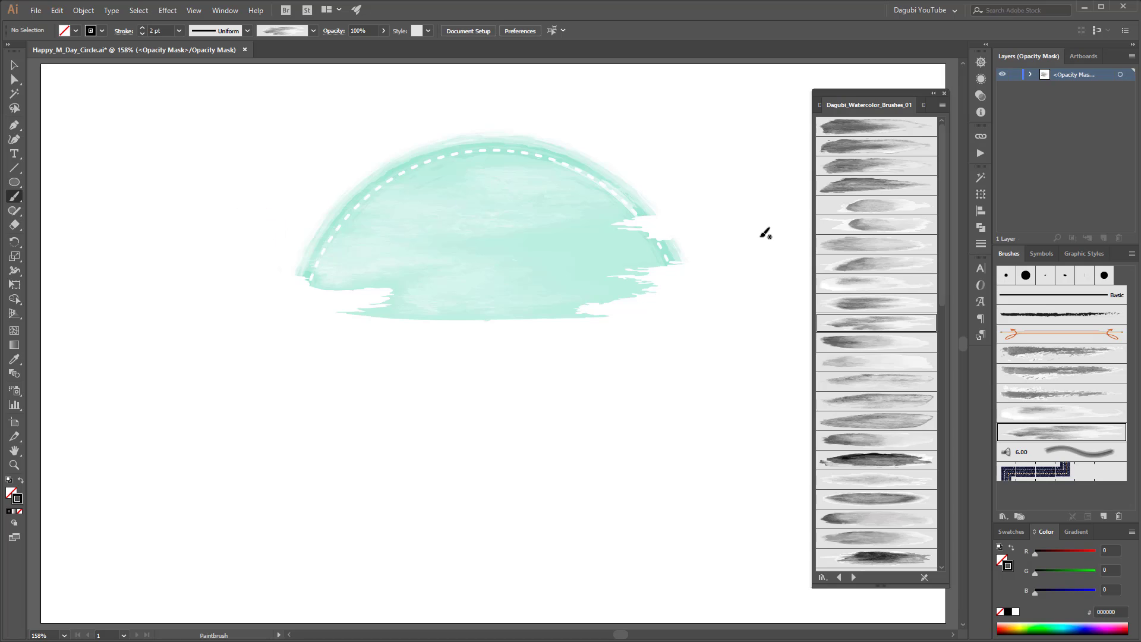
key(ctrl+s)
Step: Paint two more horizontal mask strokes with different dark, ragged watercolor brushes, across the circle's middle and across its lower part
click(865, 354)
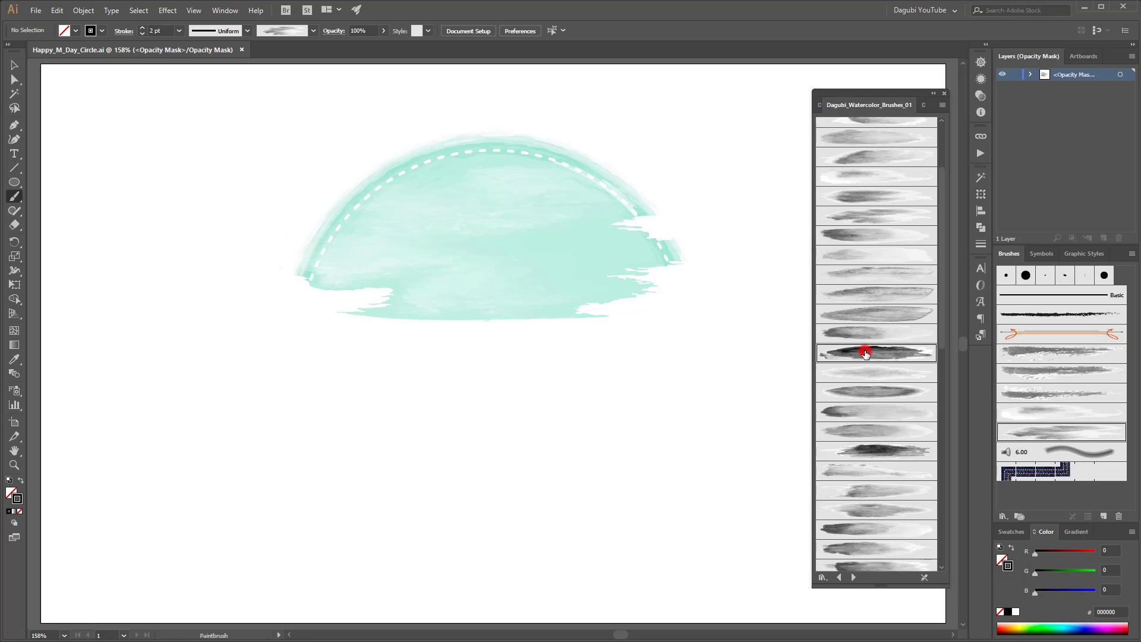
drag(737, 309, 210, 308)
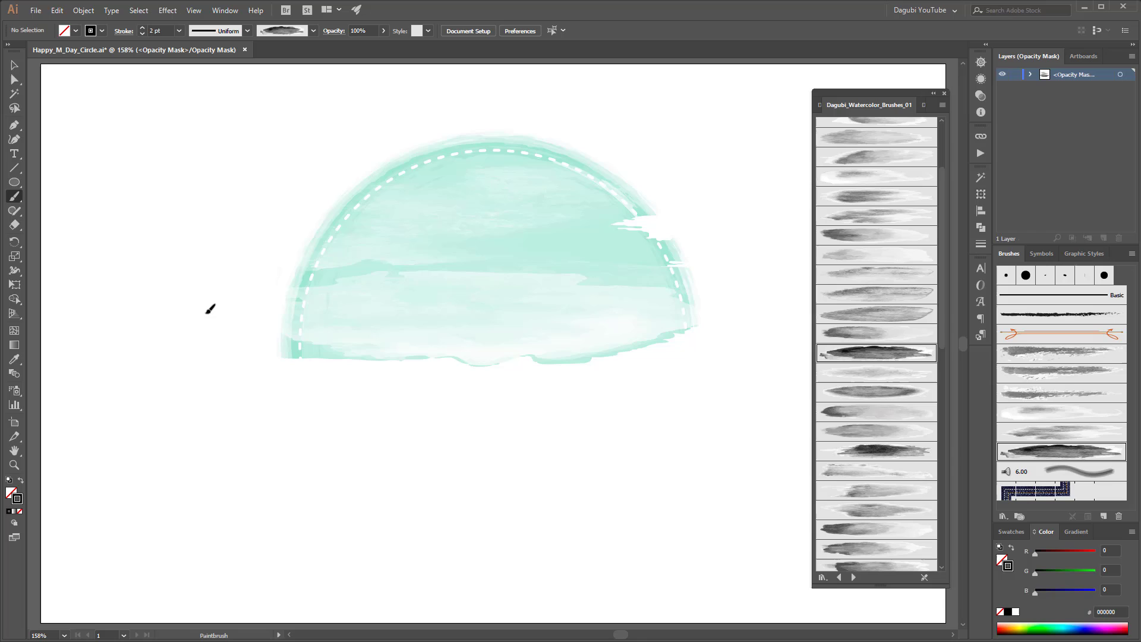
click(897, 455)
drag(747, 487, 193, 488)
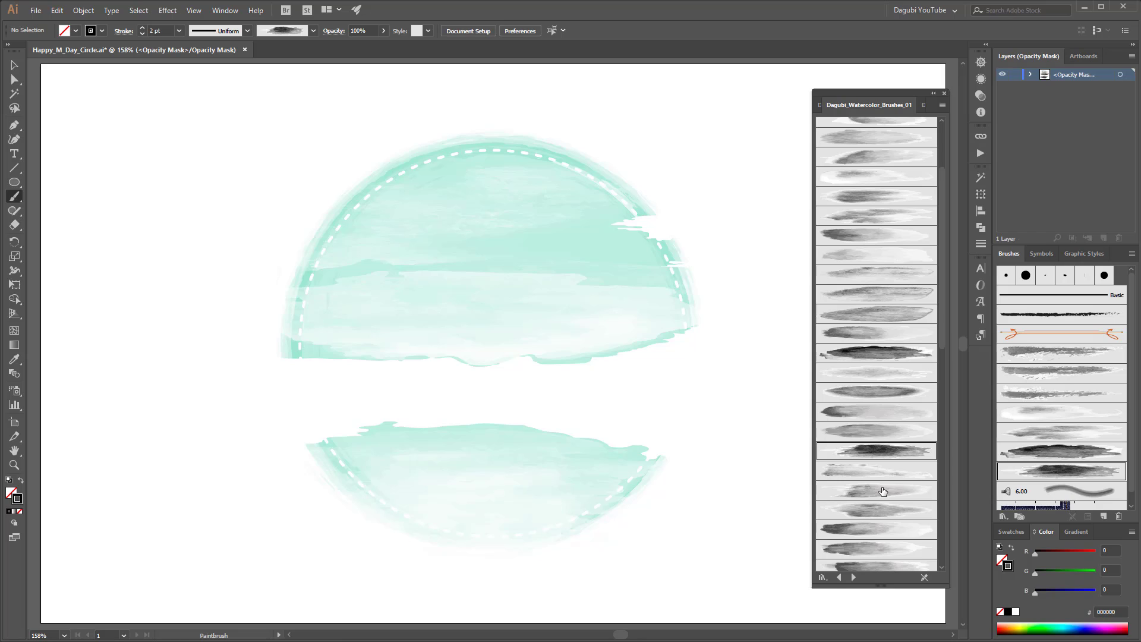
Step: Paint a horizontal mask stroke through the gap between the middle and lower strokes and change its brush to a wider, streaky grey one
click(884, 373)
drag(222, 389, 803, 382)
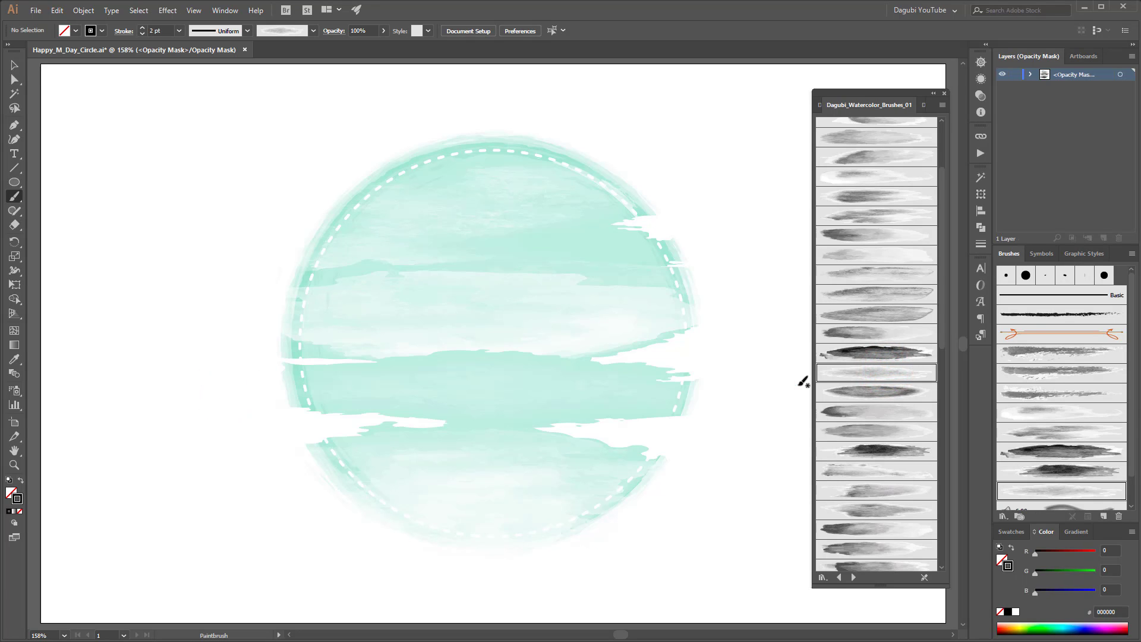
ctrl+click(620, 380)
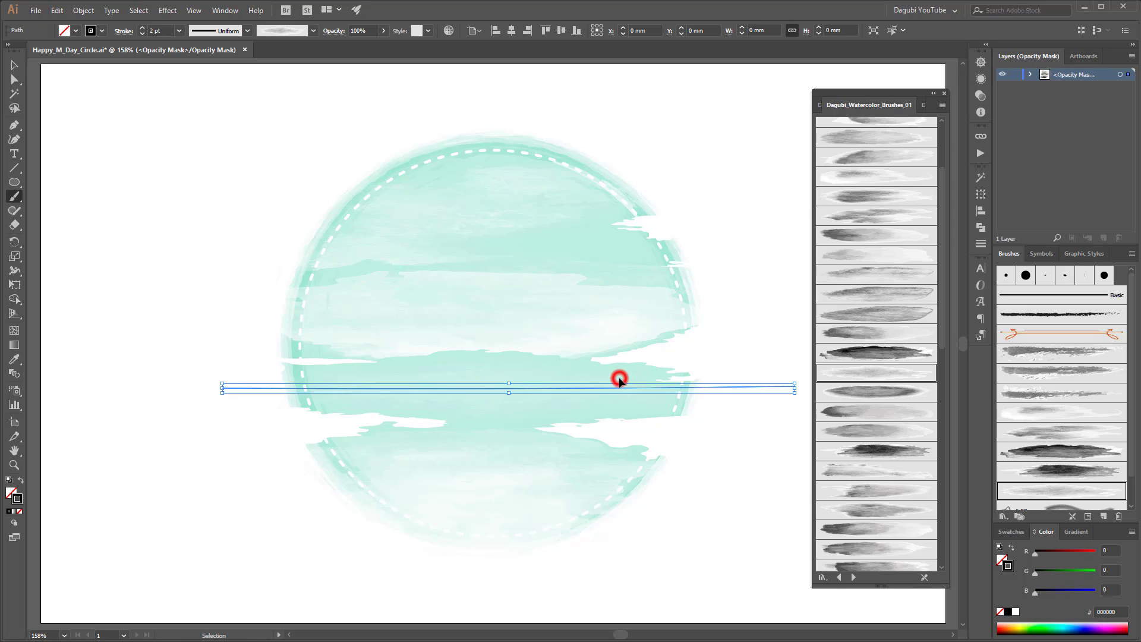
click(880, 275)
key(ctrl)
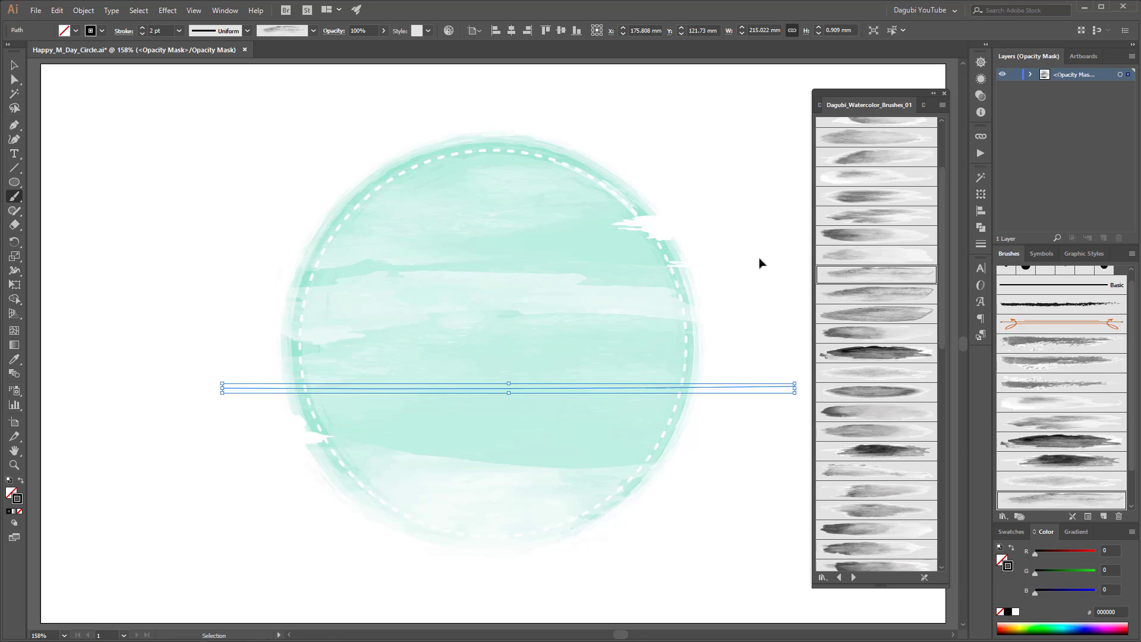
ctrl+click(760, 261)
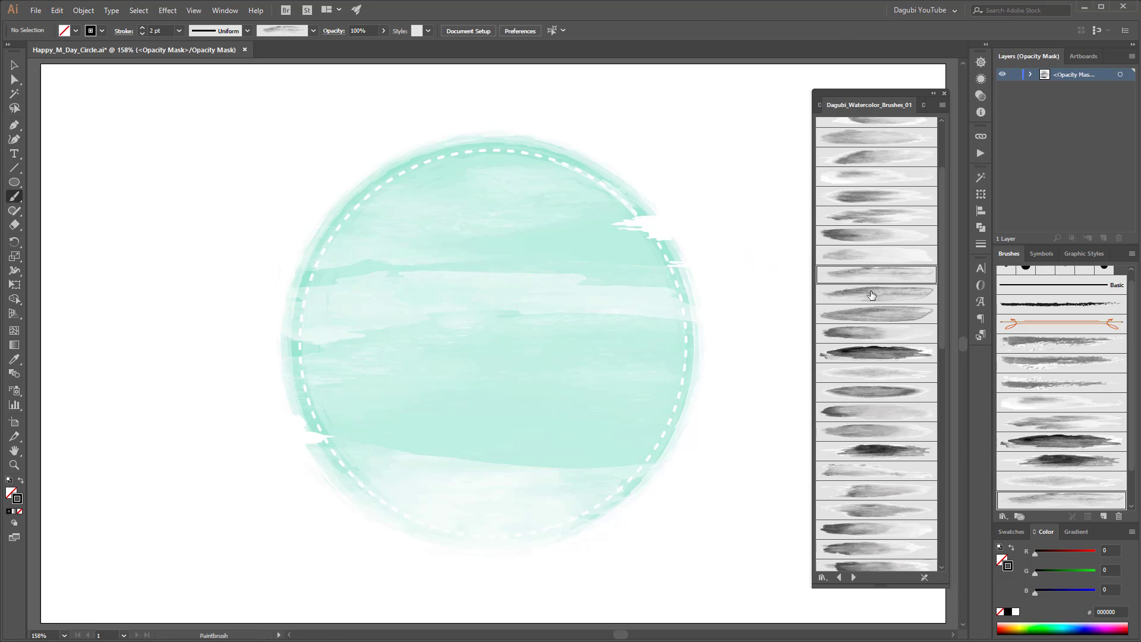
Step: Paint a curved mask stroke down the outside of the circle's right edge with a pale brush that has splayed, streaky ends
scroll(873, 309, down, 3)
scroll(881, 336, down, 10)
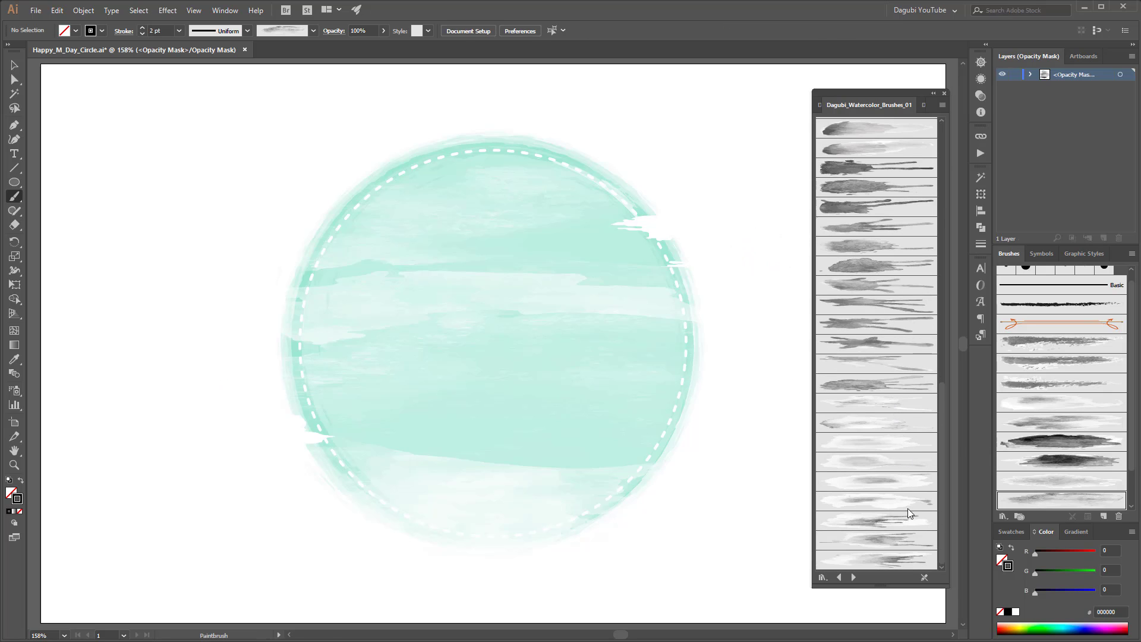
click(903, 520)
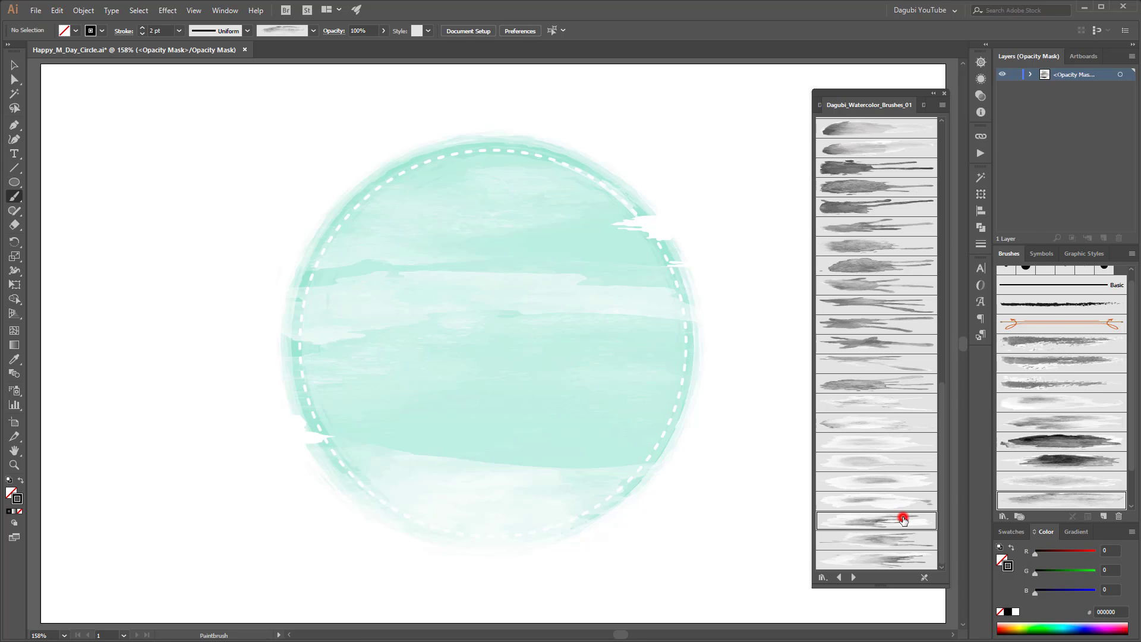
mouse_move(642, 140)
mouse_down()
mouse_move(703, 198)
mouse_move(776, 383)
mouse_move(767, 479)
mouse_up()
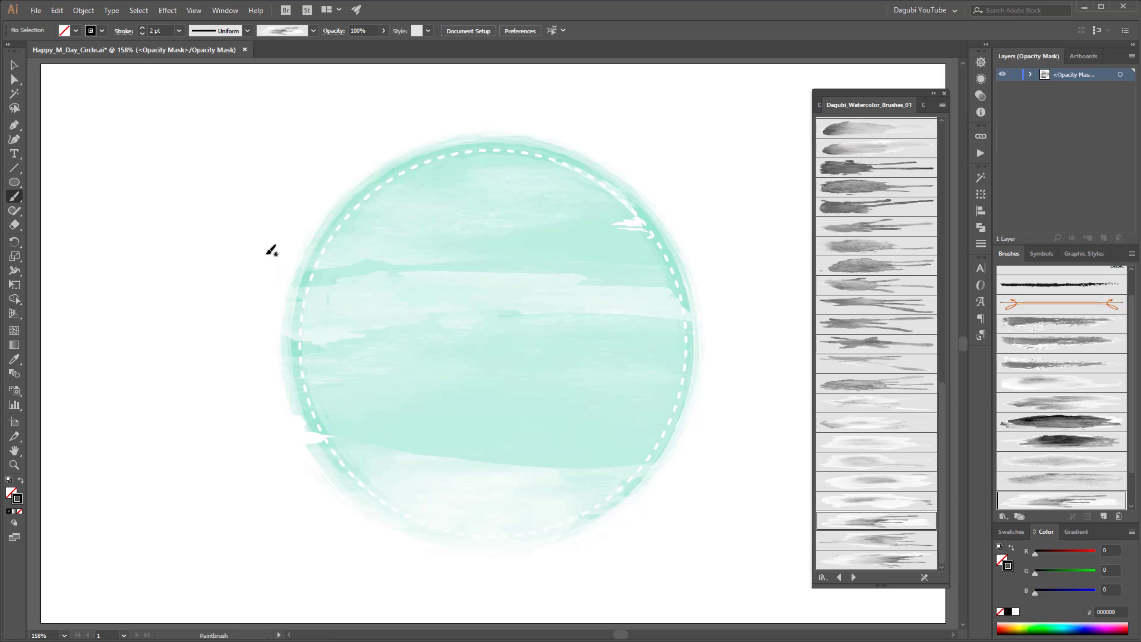
Step: Paint a curved mask stroke along the outside of the circle's left edge with another streaky brush and shift it slightly outward
click(889, 557)
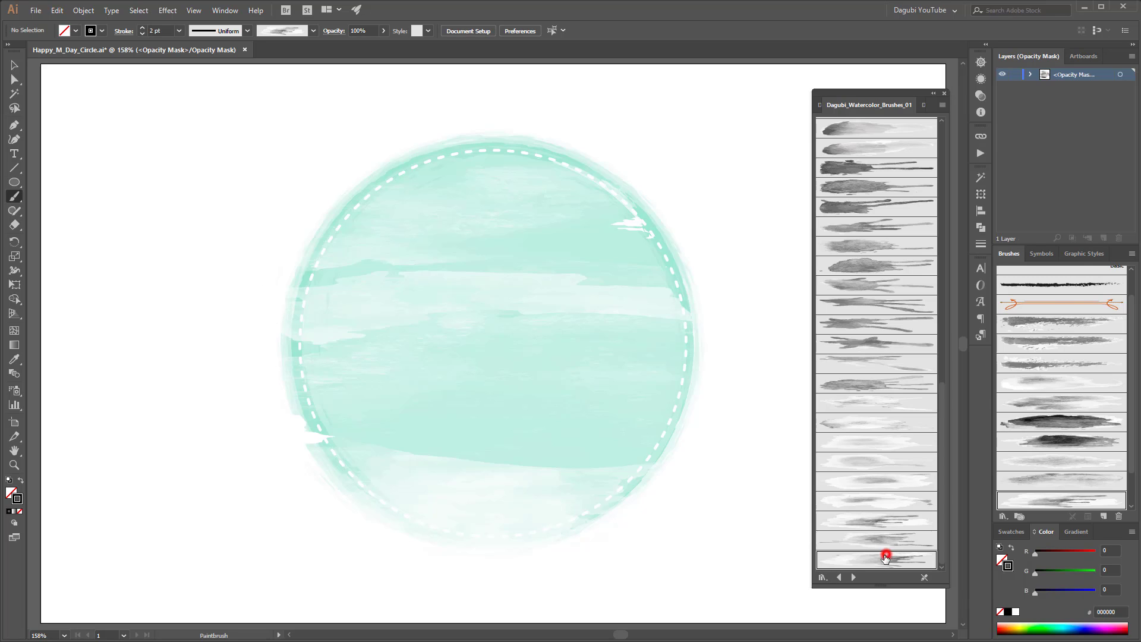
mouse_move(308, 190)
mouse_down()
mouse_move(275, 239)
mouse_move(267, 389)
mouse_move(292, 470)
mouse_move(337, 535)
mouse_move(364, 542)
mouse_up()
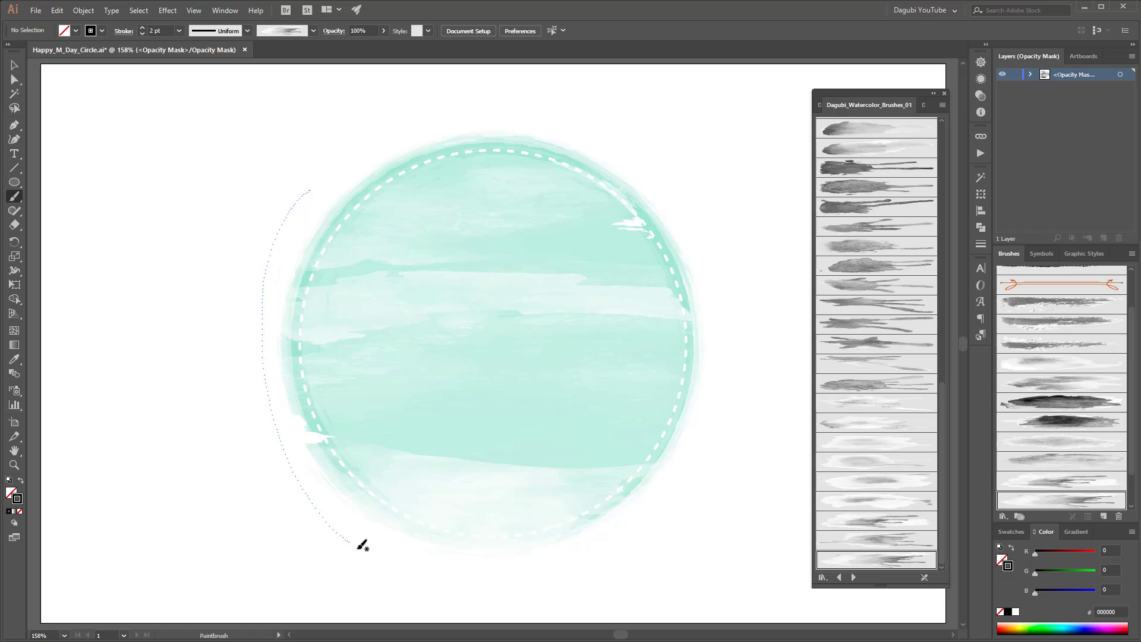
ctrl+click(289, 460)
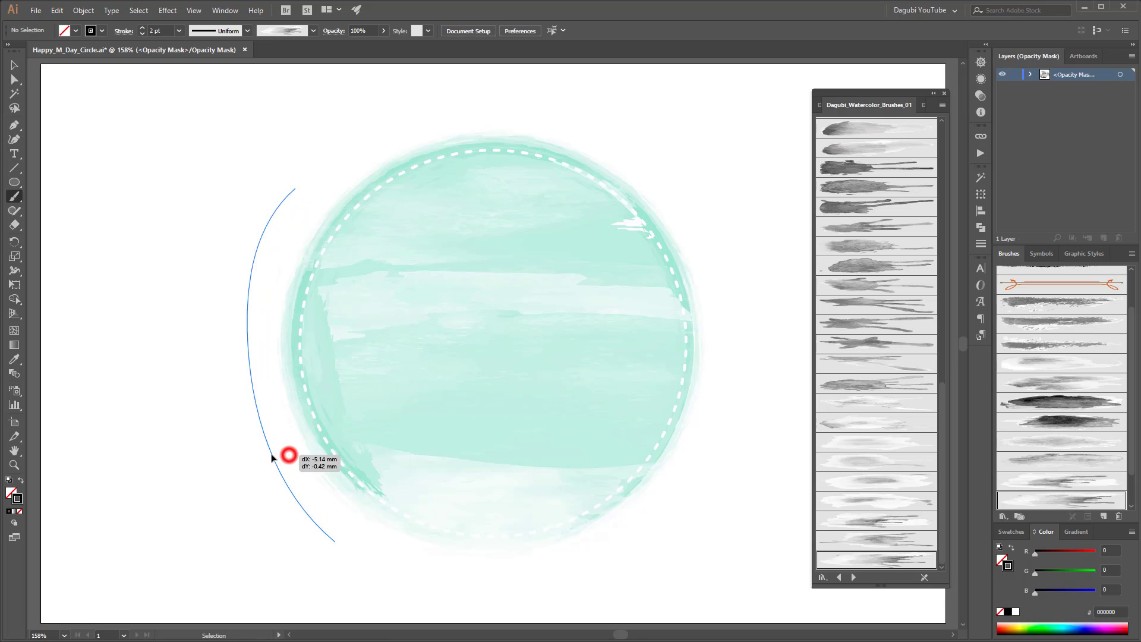
ctrl+click(197, 457)
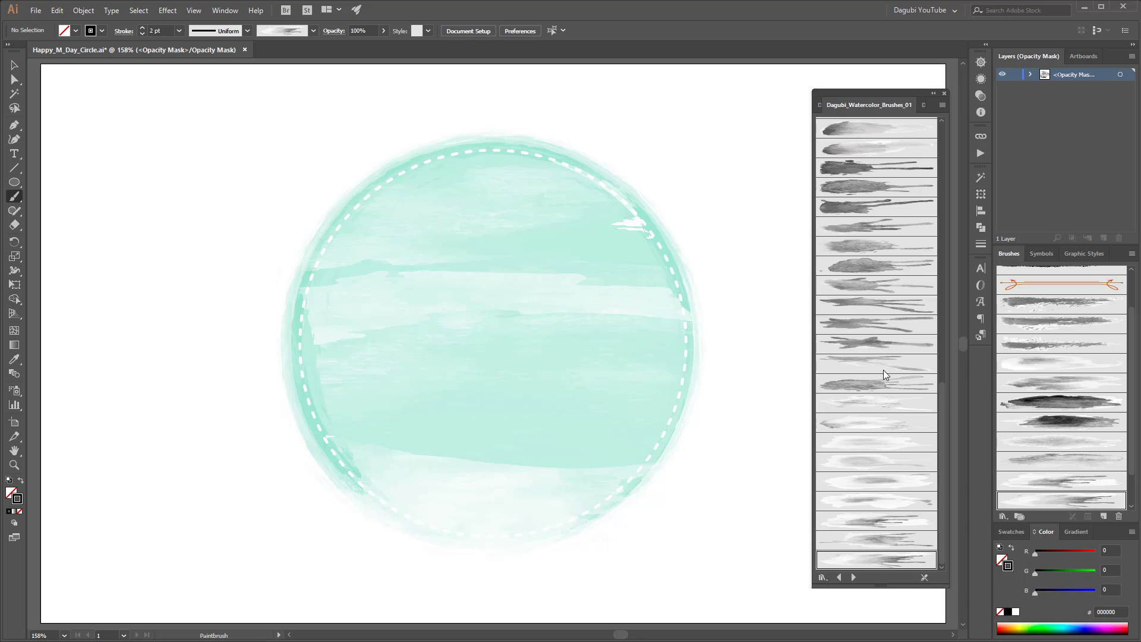
Step: Paint a horizontal mask stroke over the circle's faded bottom with the streaky grey brush and move it down to the bottom edge
scroll(887, 377, up, 15)
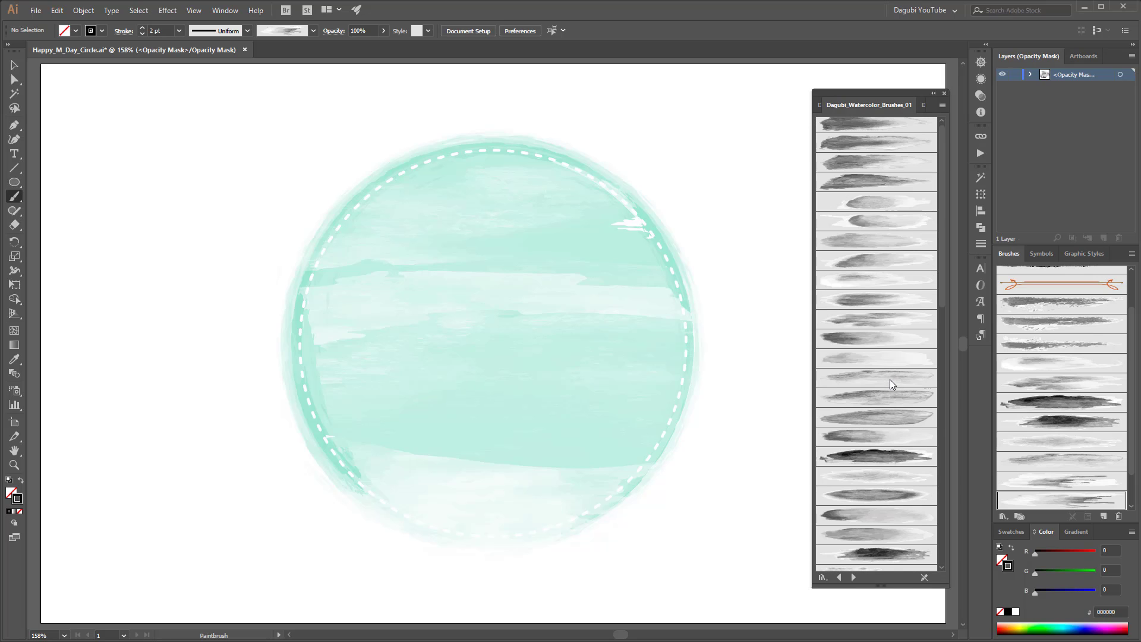
click(912, 377)
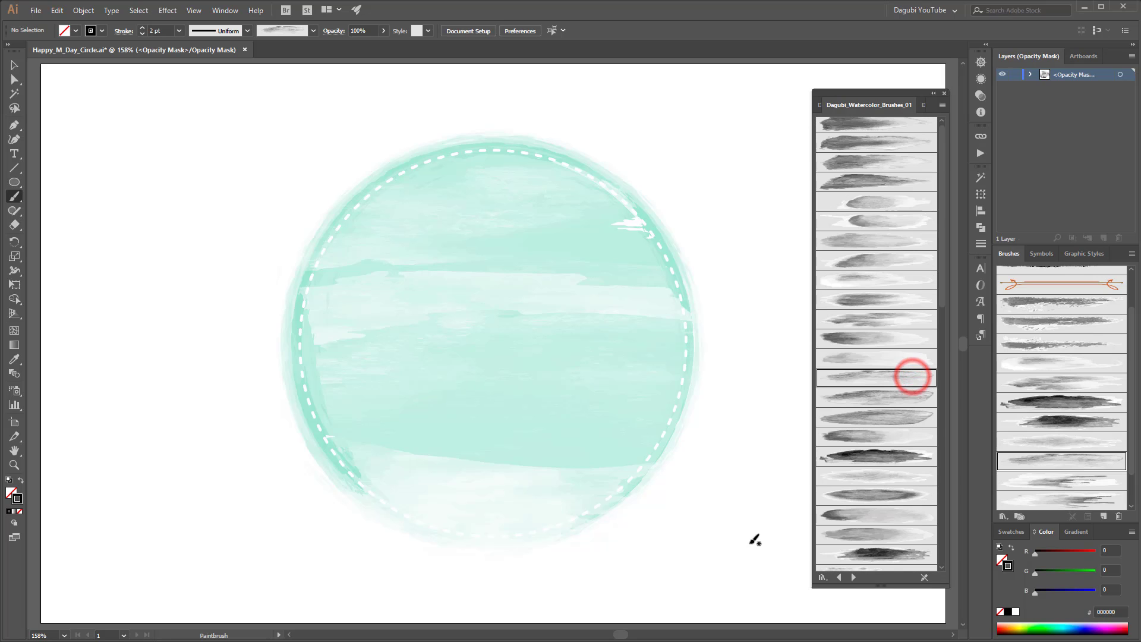
drag(759, 549, 150, 553)
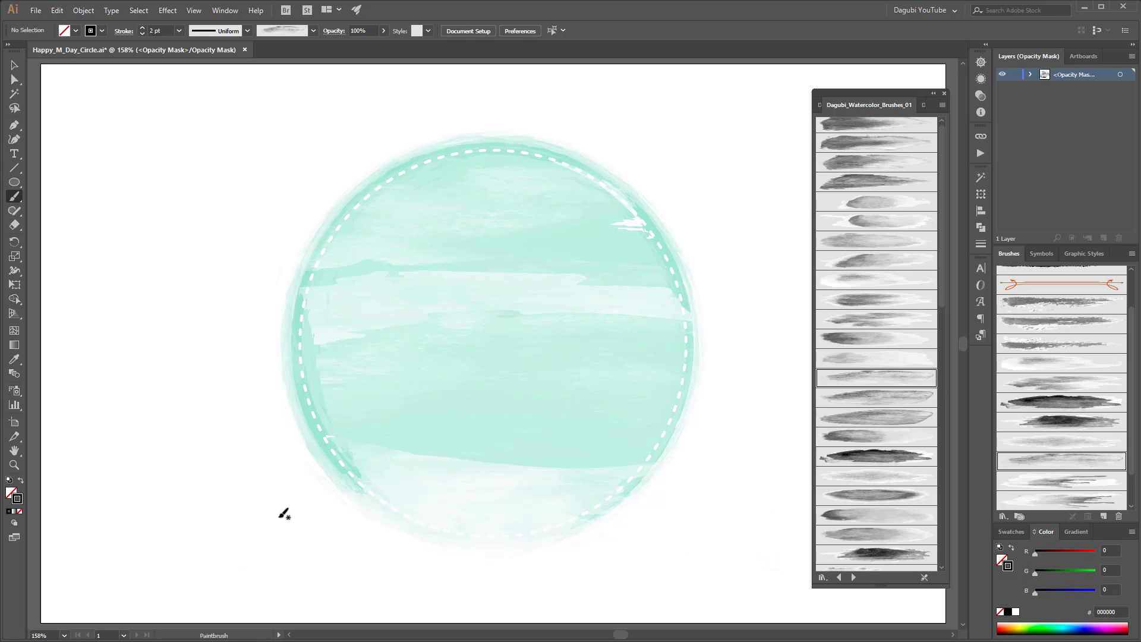
drag(309, 516, 659, 513)
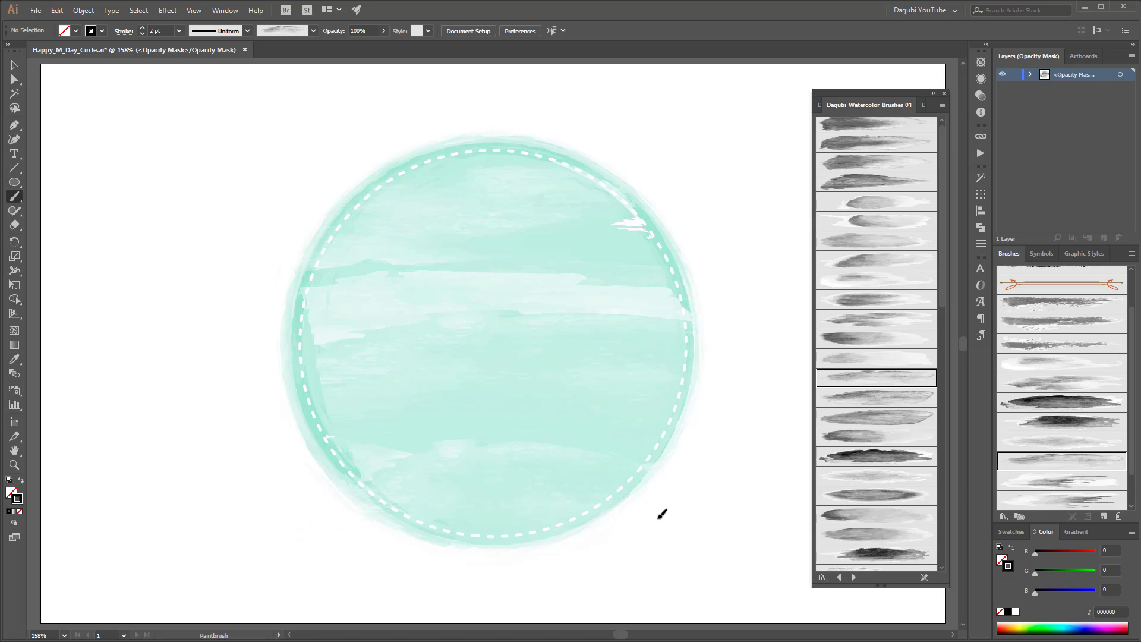
mouse_move(510, 491)
mouse_down()
mouse_move(542, 519)
mouse_move(518, 504)
mouse_up()
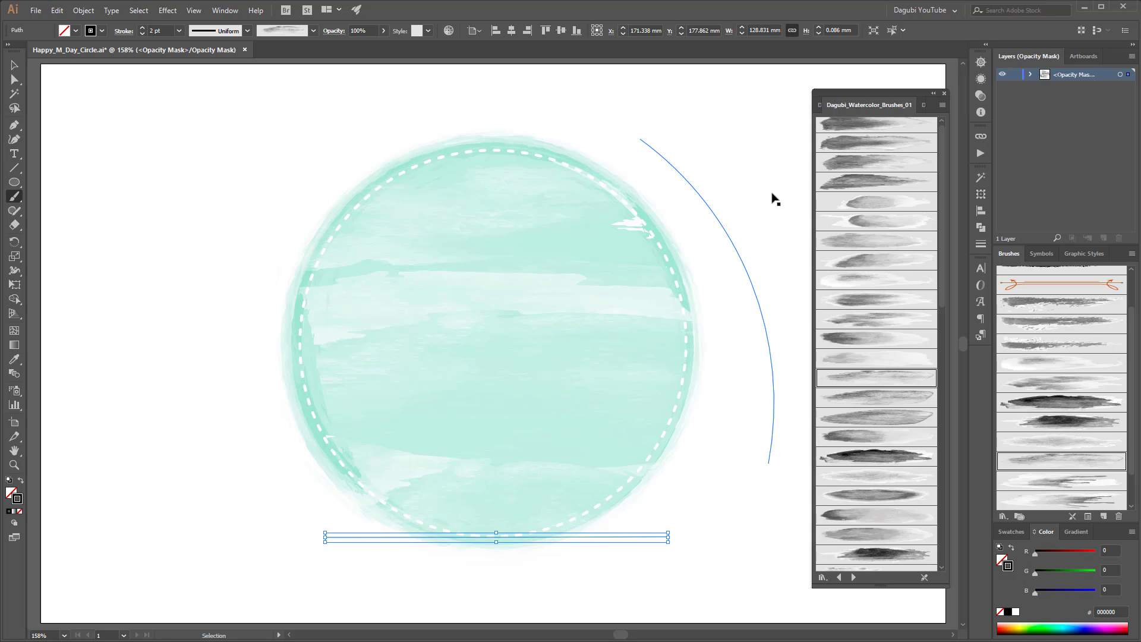
click(846, 84)
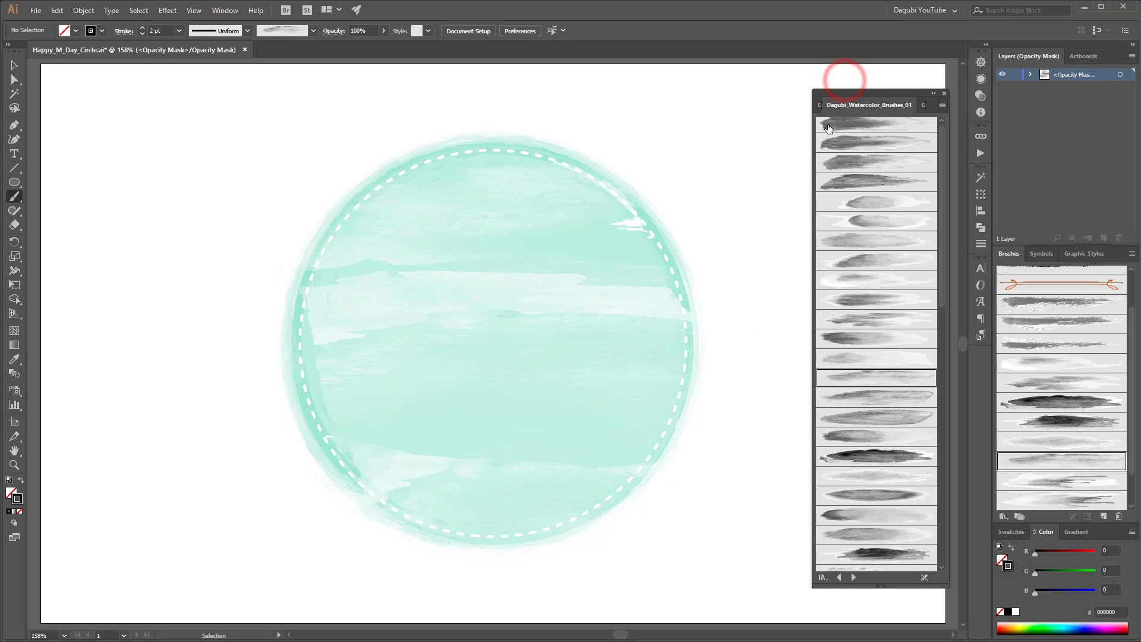
Step: Set the stroke weight to 1 pt, try a dark, ragged brush stroke across the circle's lower middle, and undo that stroke
click(888, 461)
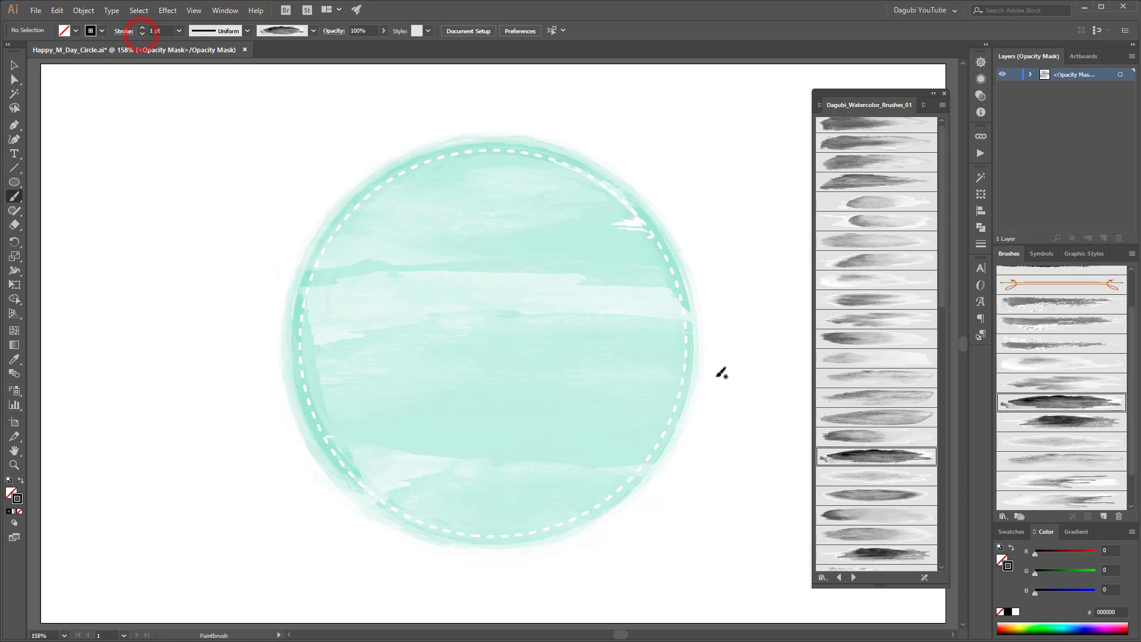
drag(797, 395, 288, 392)
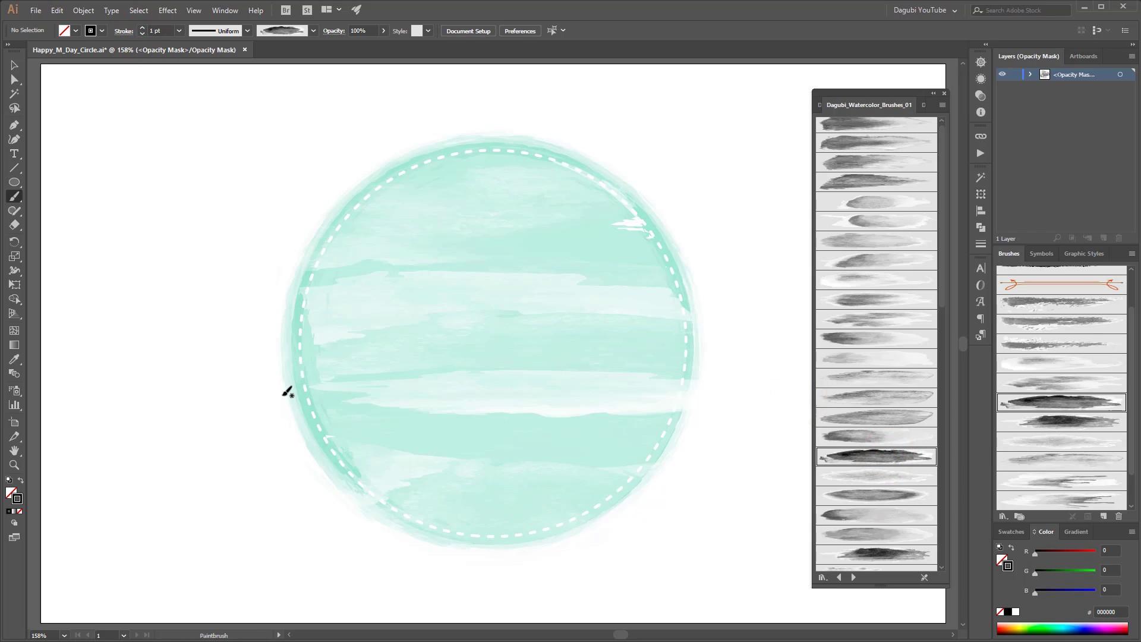
key(ctrl+z)
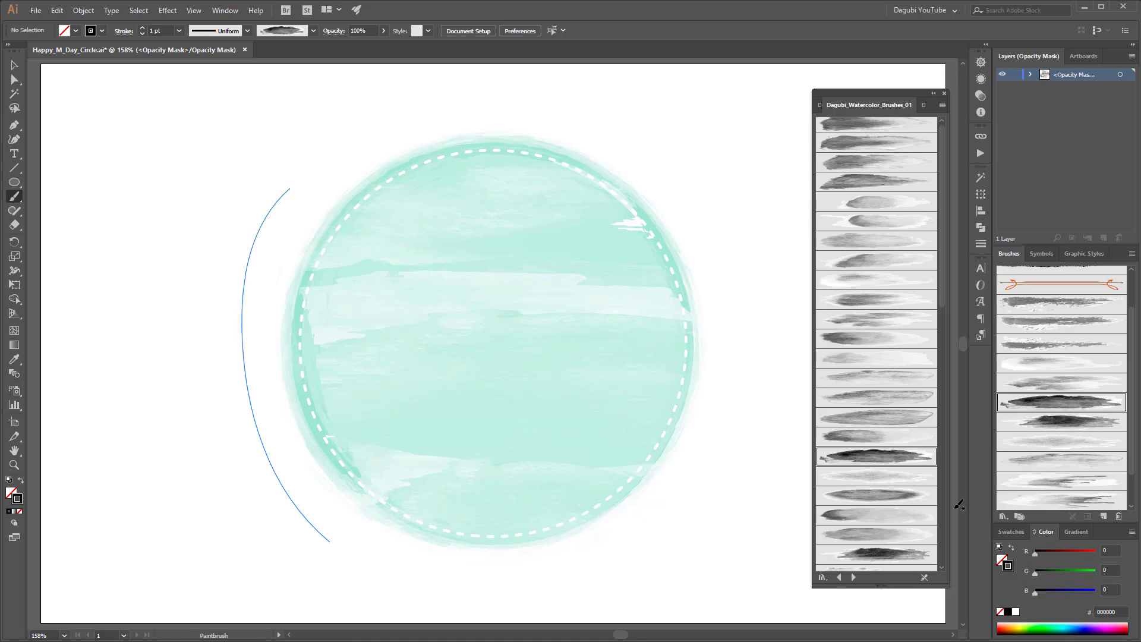
Step: Paint two thinner mask strokes inward from the circle's right side with dark tapered brushes, a short wavy lower one and a longer middle one
scroll(898, 421, up, 1)
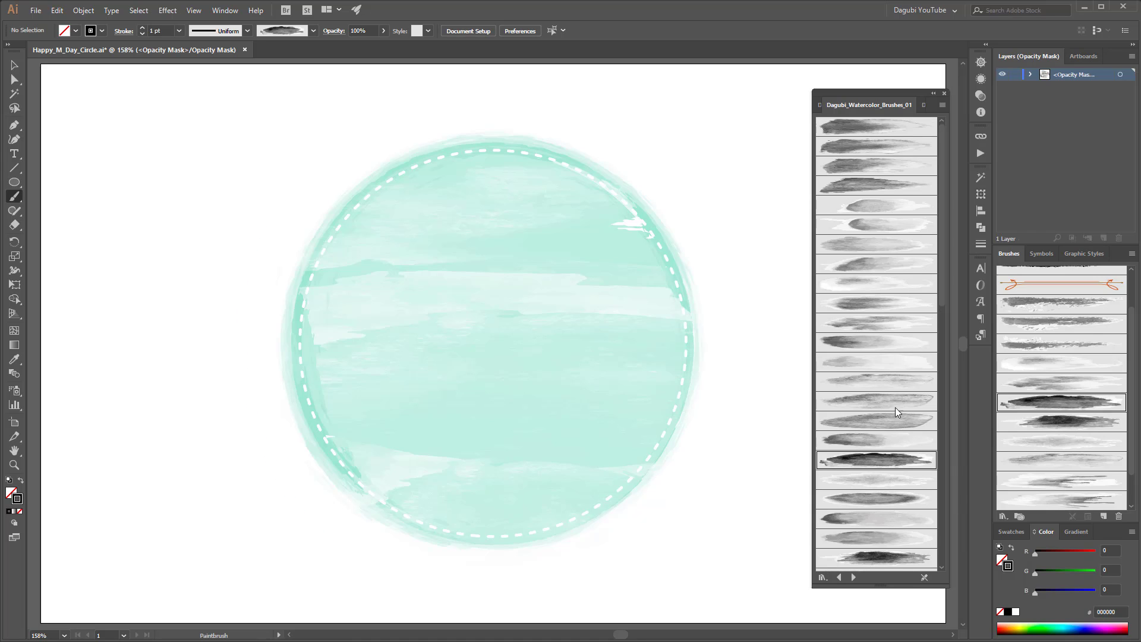
click(879, 188)
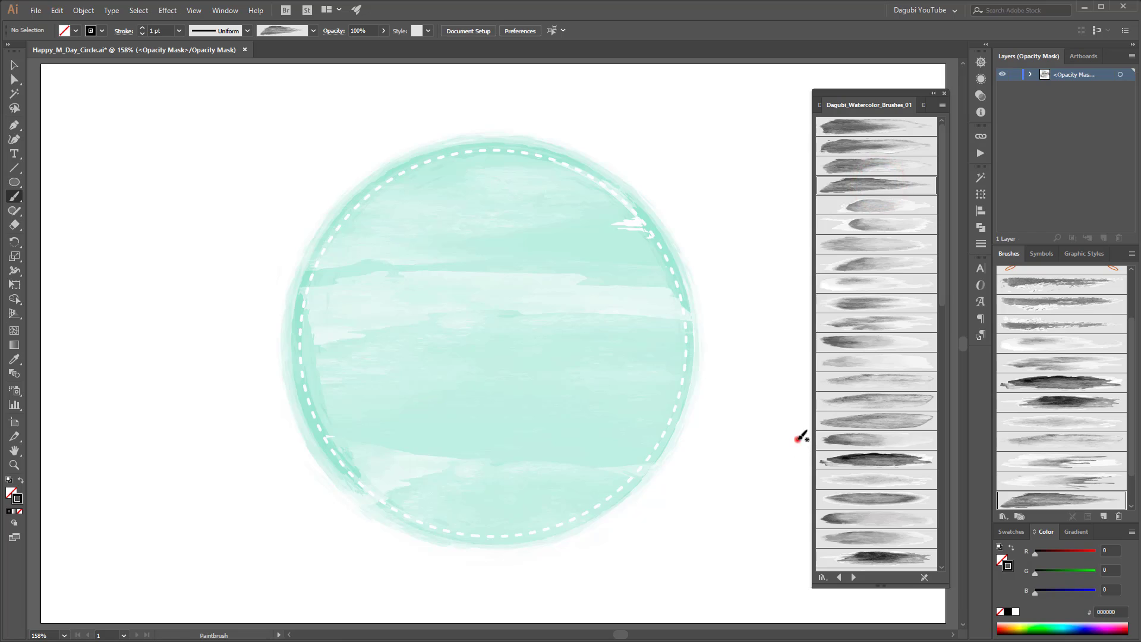
drag(797, 439, 431, 455)
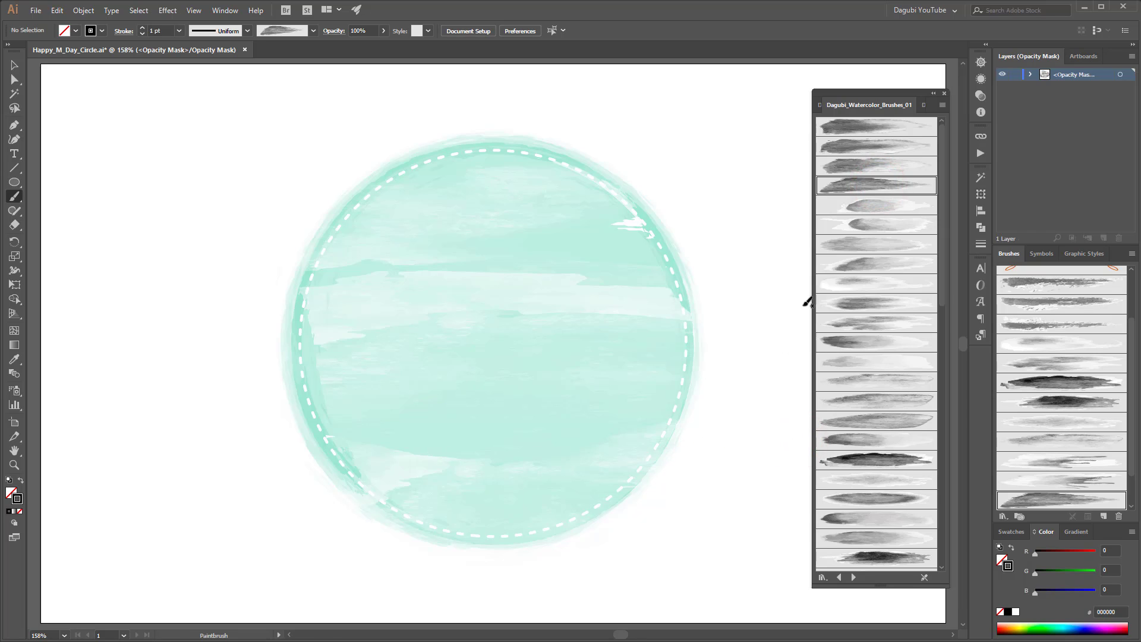
click(857, 146)
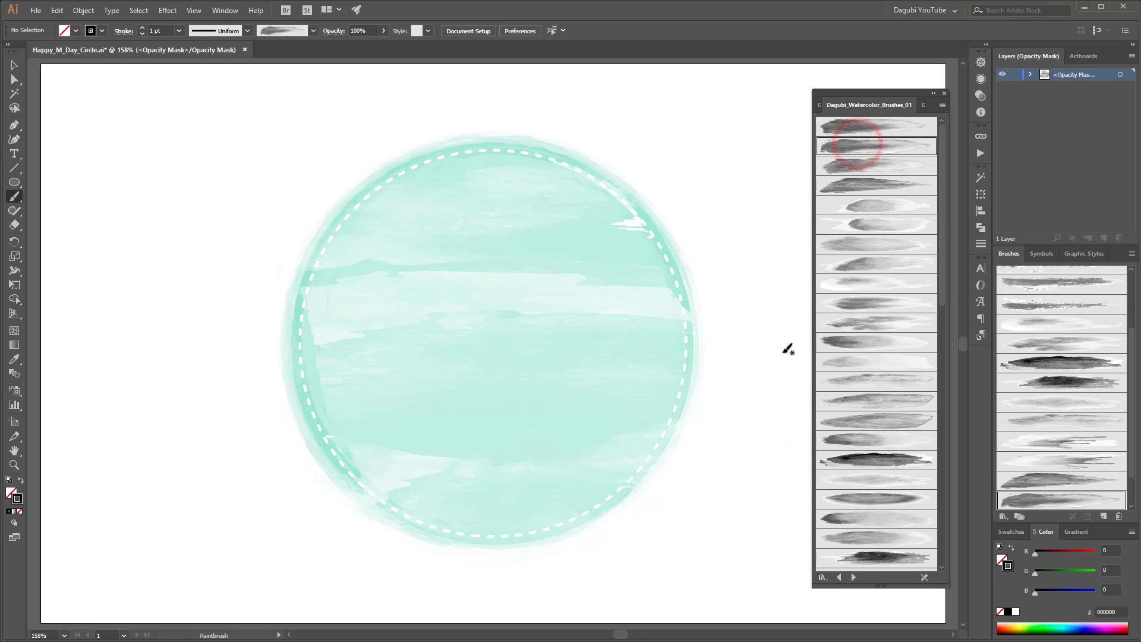
drag(789, 355, 287, 360)
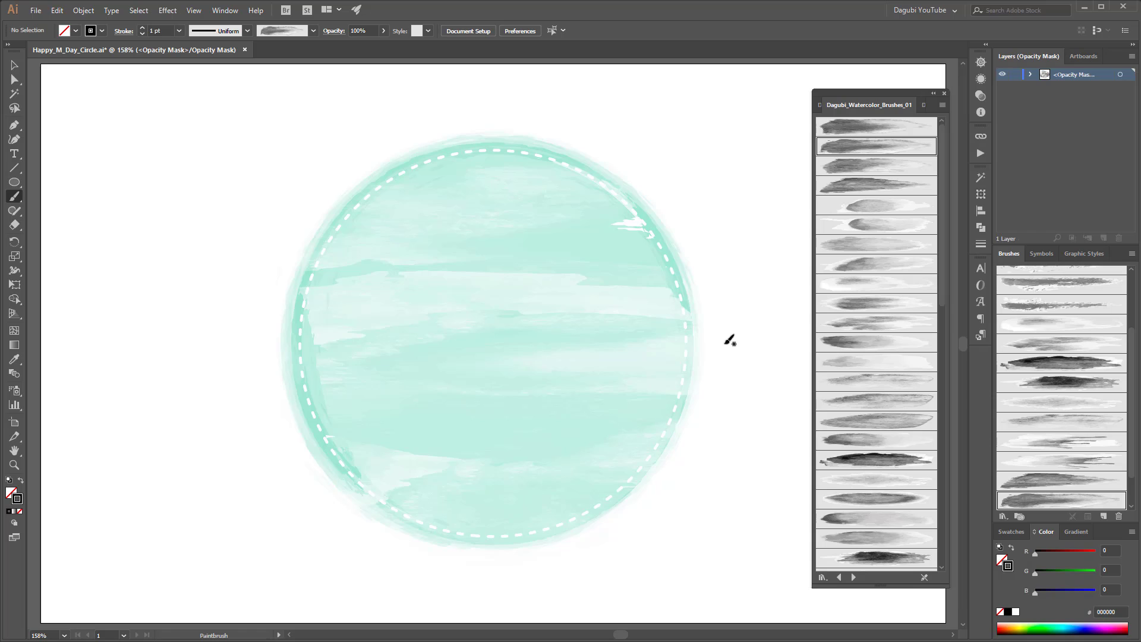
Step: Cover the white gap at the circle's upper right with a short, soft grey brush stroke in the mask and save the file
click(910, 205)
drag(763, 218, 565, 216)
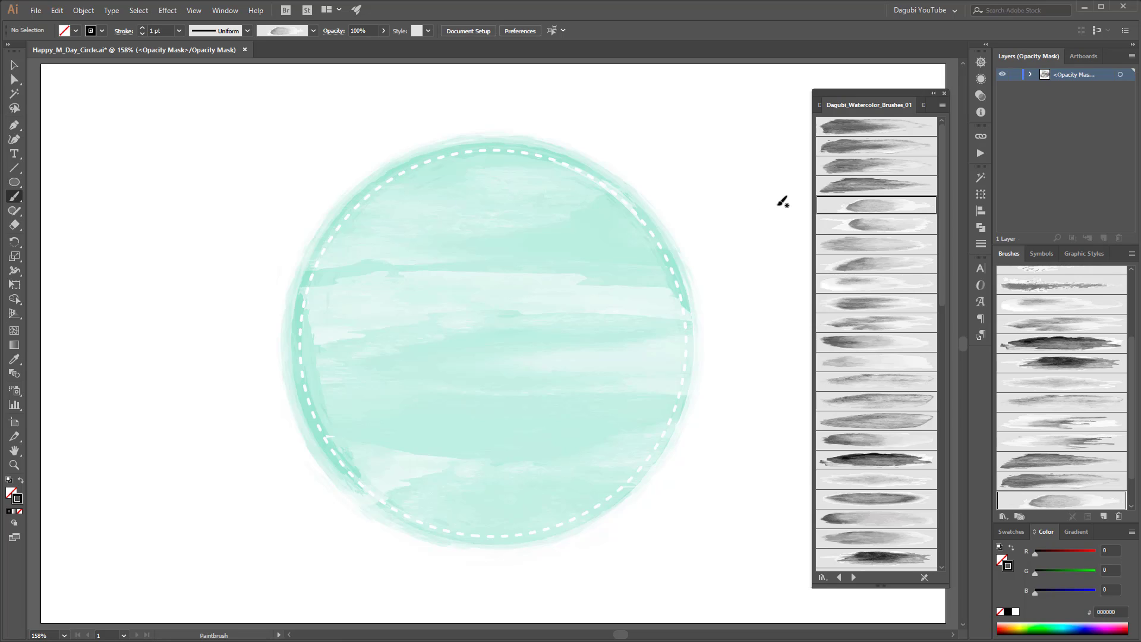
key(ctrl+s)
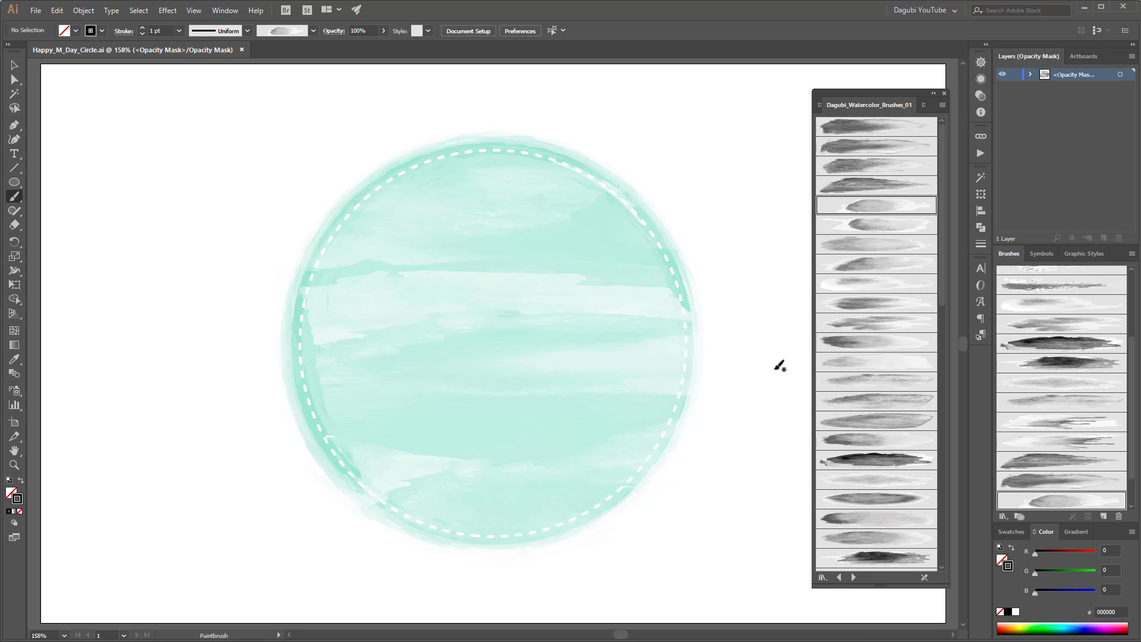
Step: Select all the brush strokes in the opacity mask and leave mask editing to return to the circle artwork
click(1120, 75)
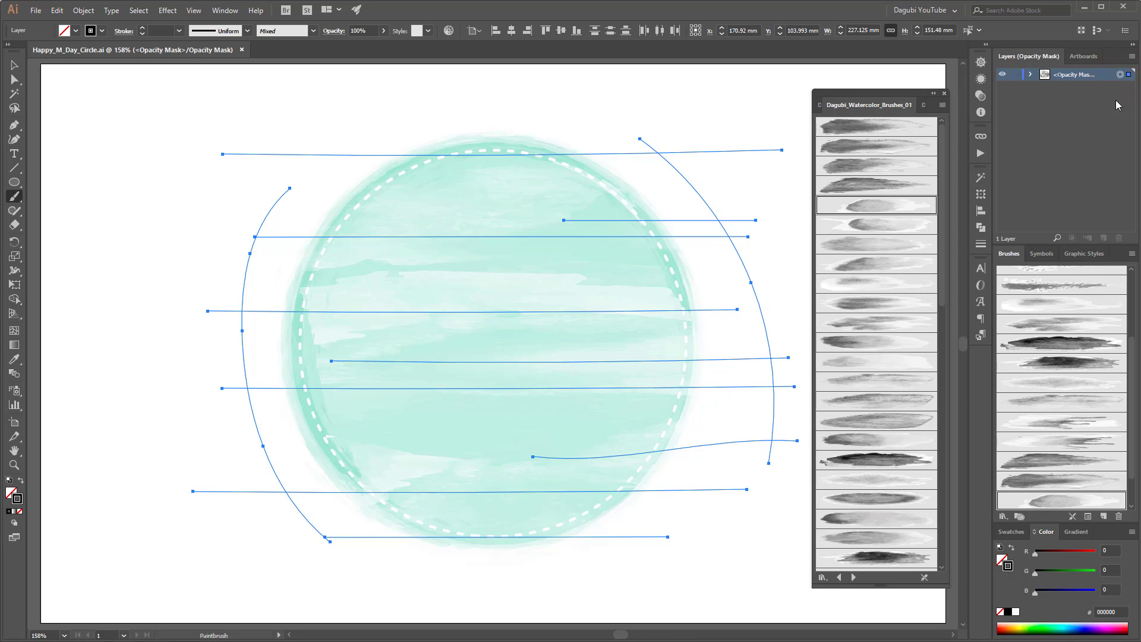
click(981, 97)
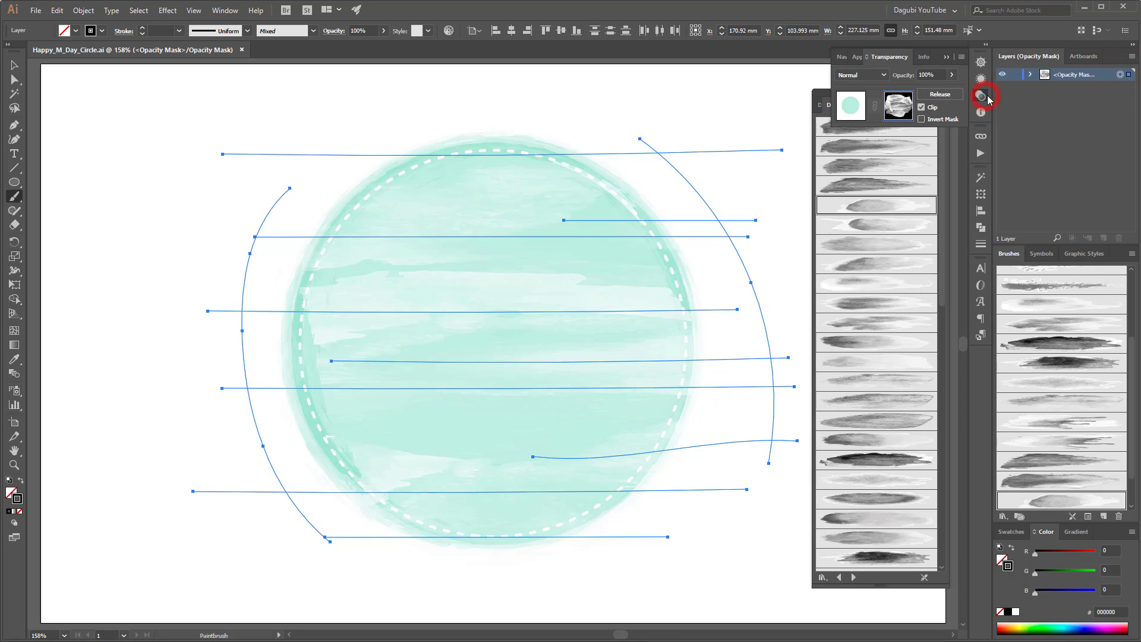
click(851, 106)
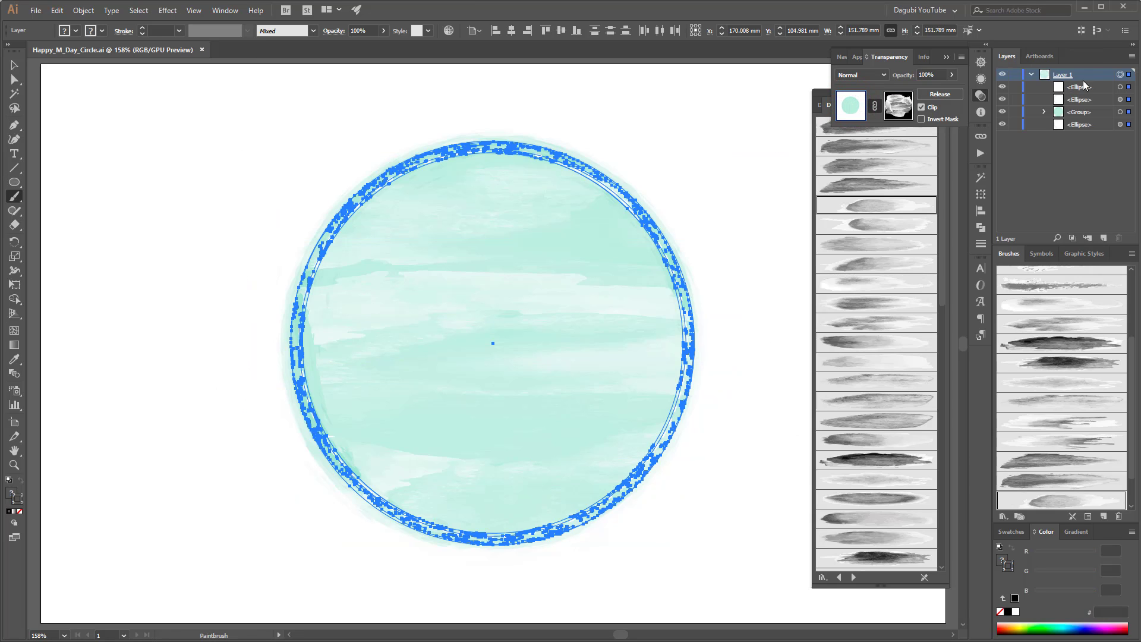
Step: Add a new layer above the circle artwork and lock Layer 1
click(1031, 74)
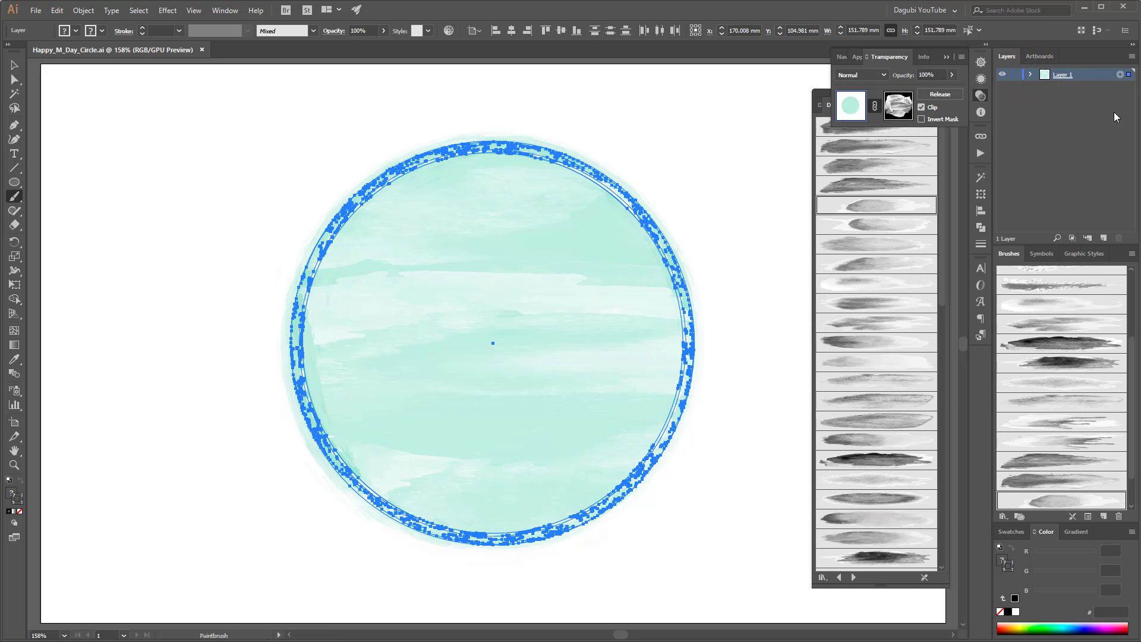
click(1103, 238)
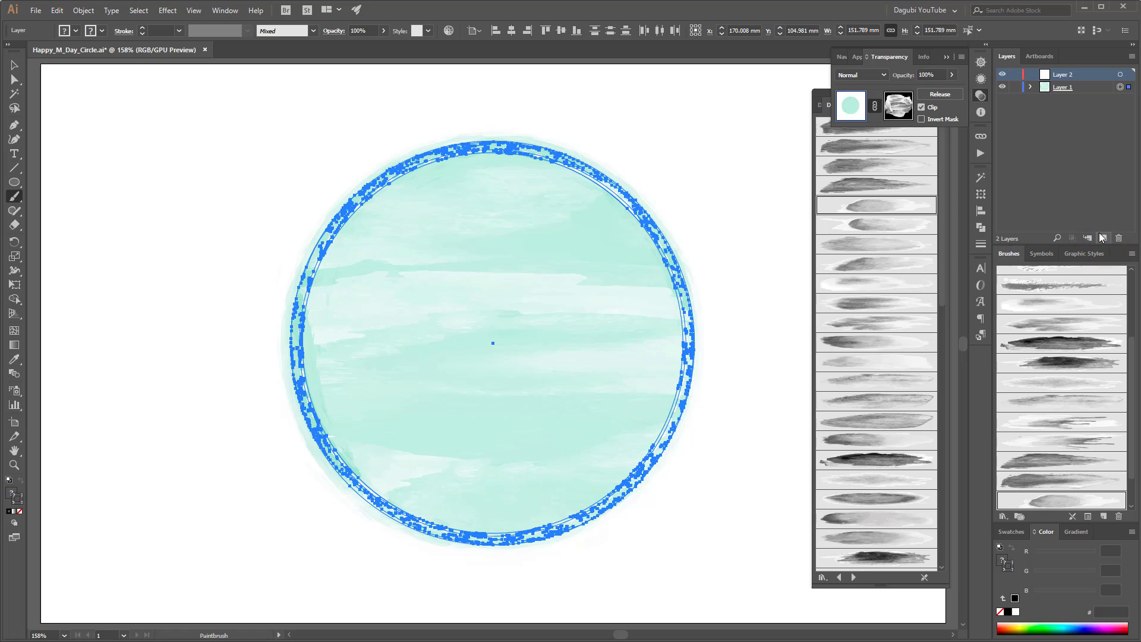
click(1015, 88)
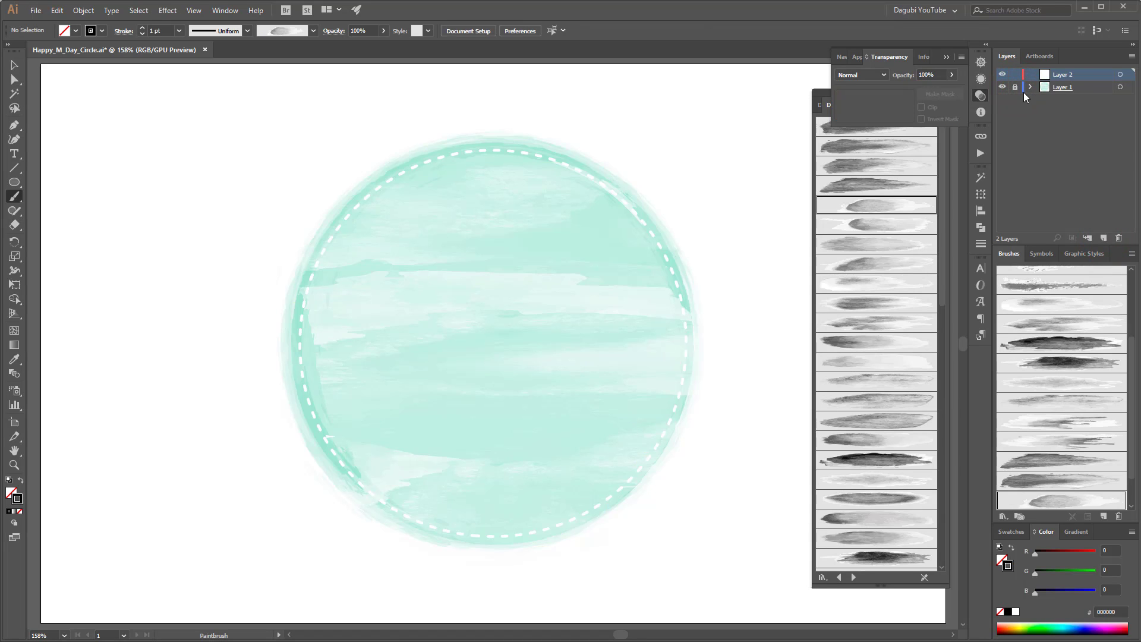
Step: Close the floating watercolor brush library and open the Dagubi_Summer_Brushes library
click(824, 92)
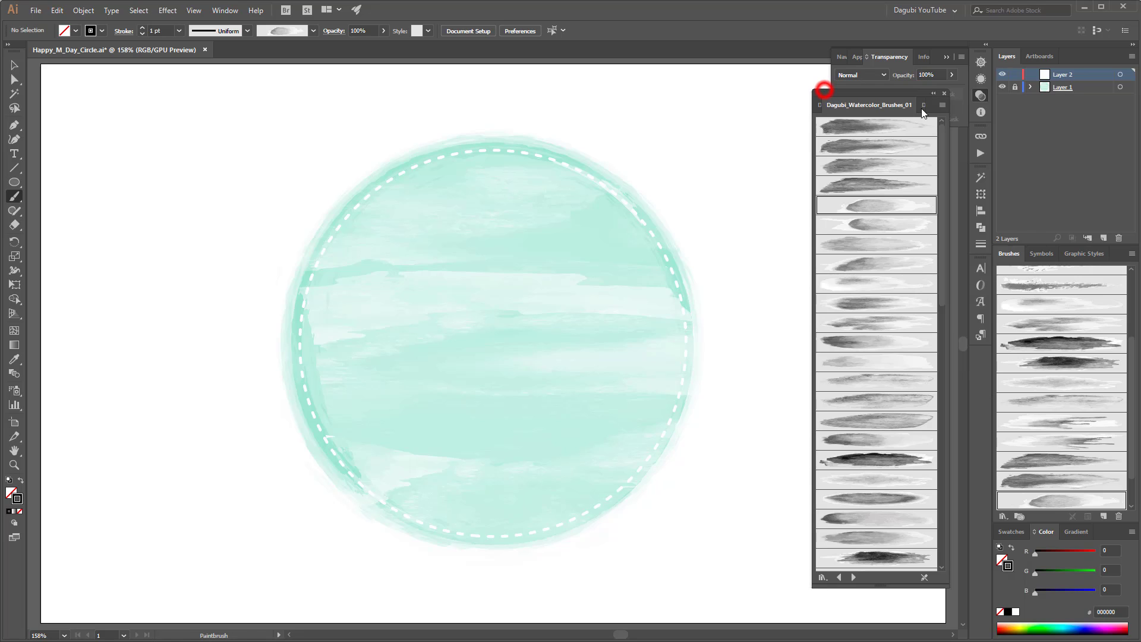
click(945, 94)
click(1003, 516)
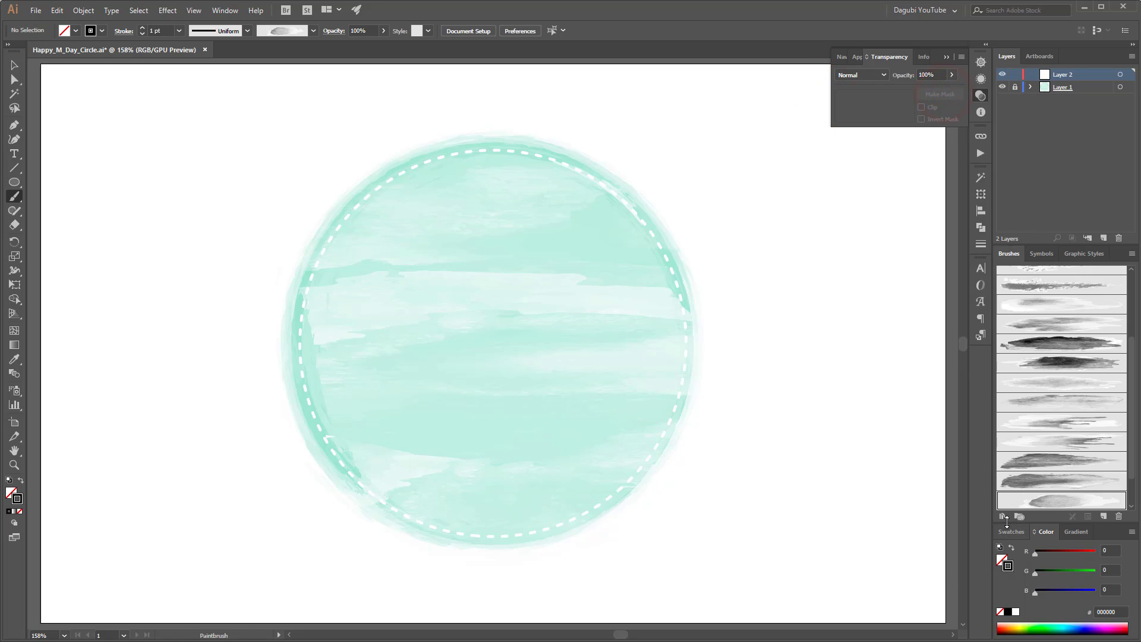
mouse_move(1040, 423)
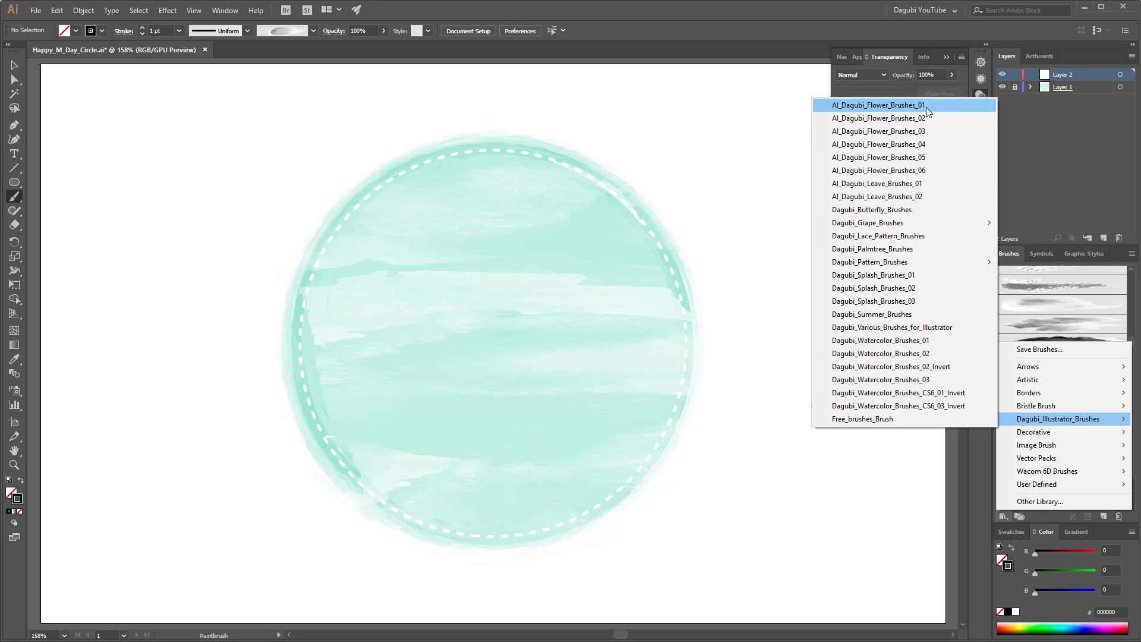
click(896, 315)
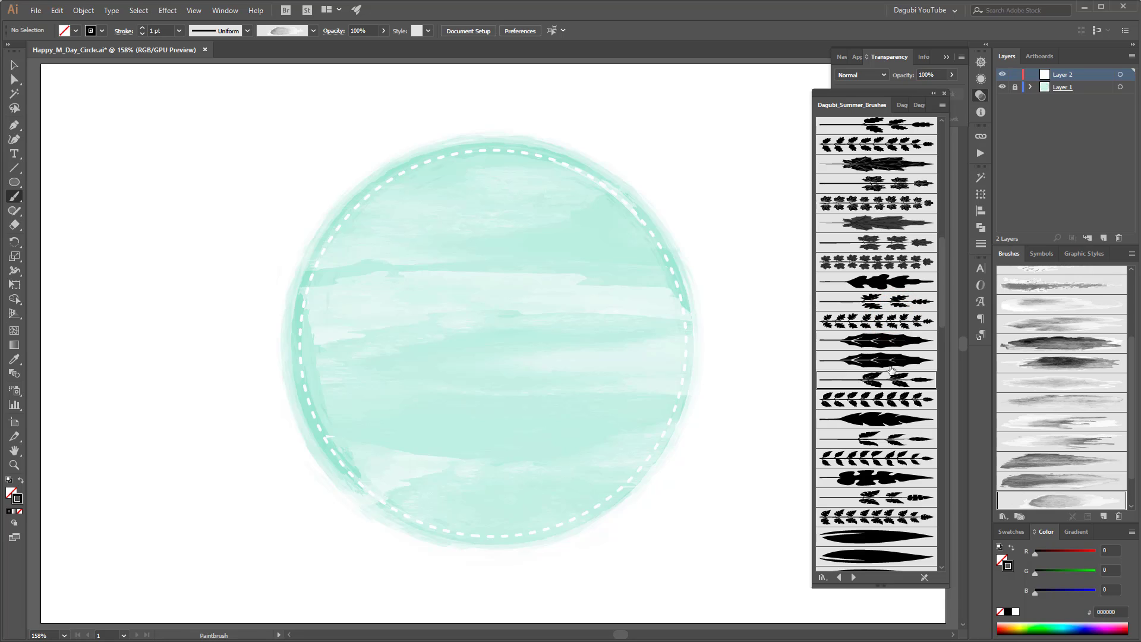
Step: Choose the long, fully leaved branch brush and set the stroke color to dark green 007100
click(883, 400)
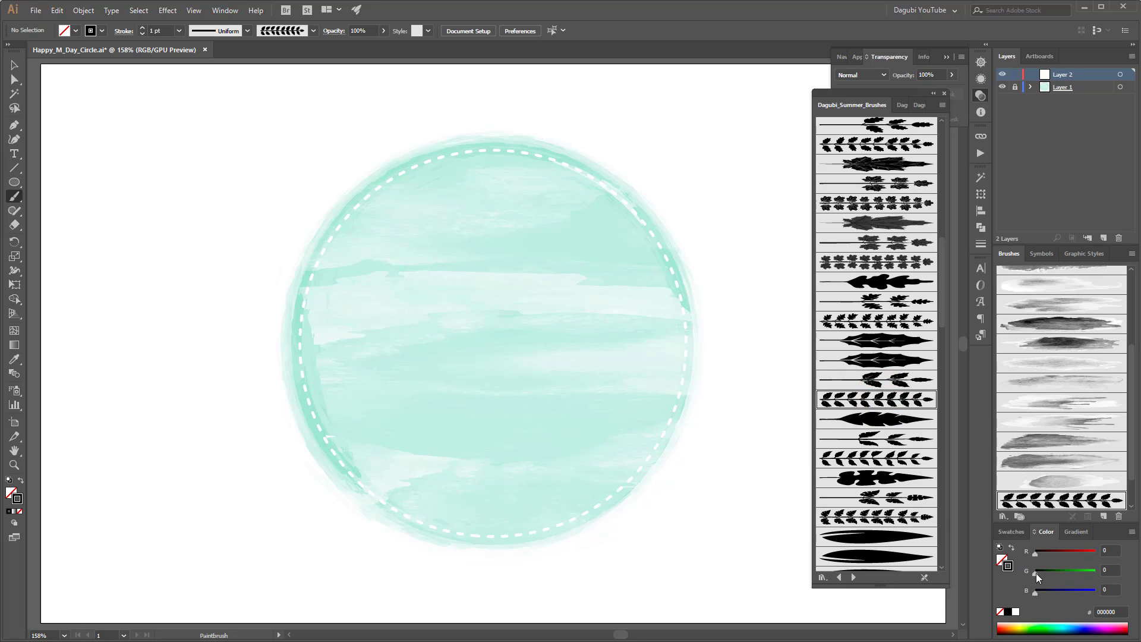
drag(1036, 573, 1061, 573)
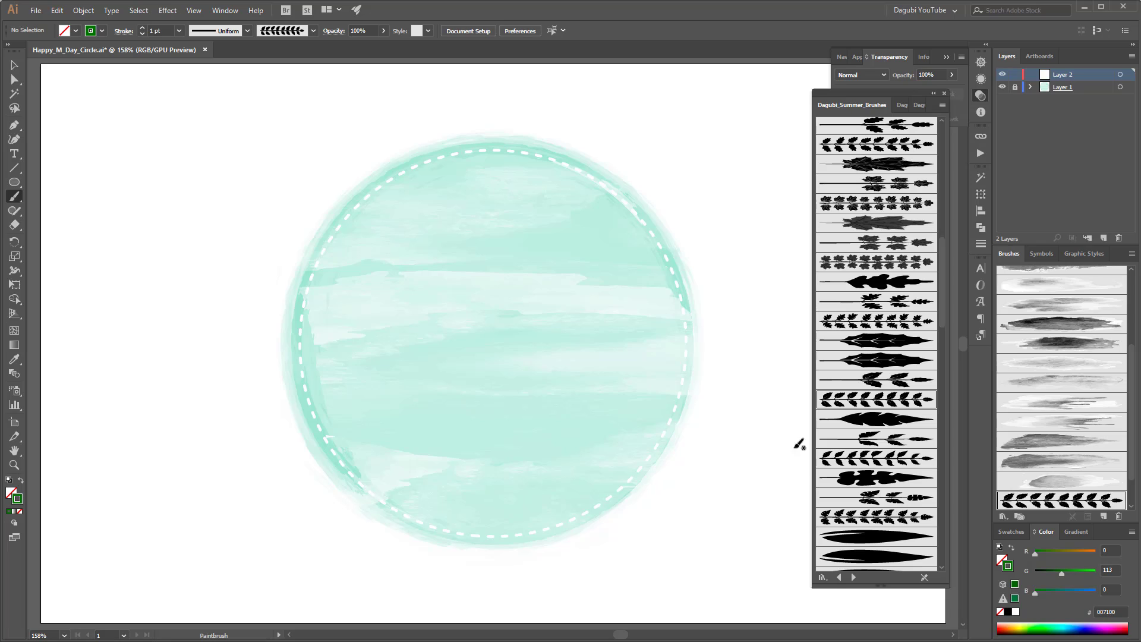
Step: Paint trial strokes beside the circle with the long branch brush, the short two-pair branch brush and the single-leaf brush
mouse_move(726, 448)
mouse_down()
mouse_move(746, 381)
mouse_move(732, 290)
mouse_move(746, 174)
mouse_up()
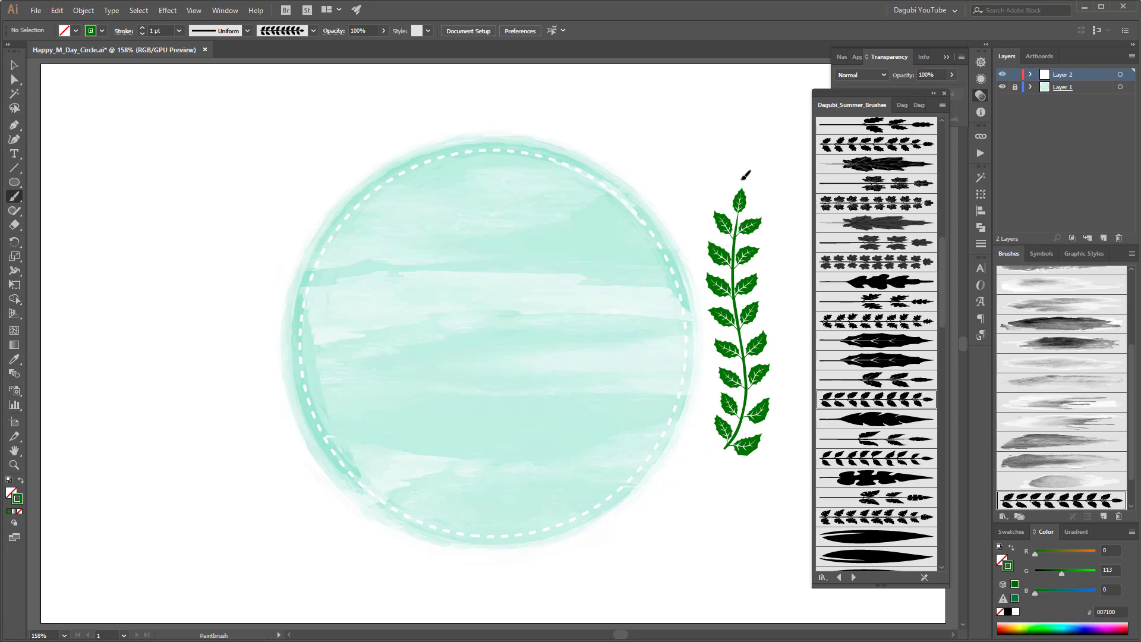
click(868, 379)
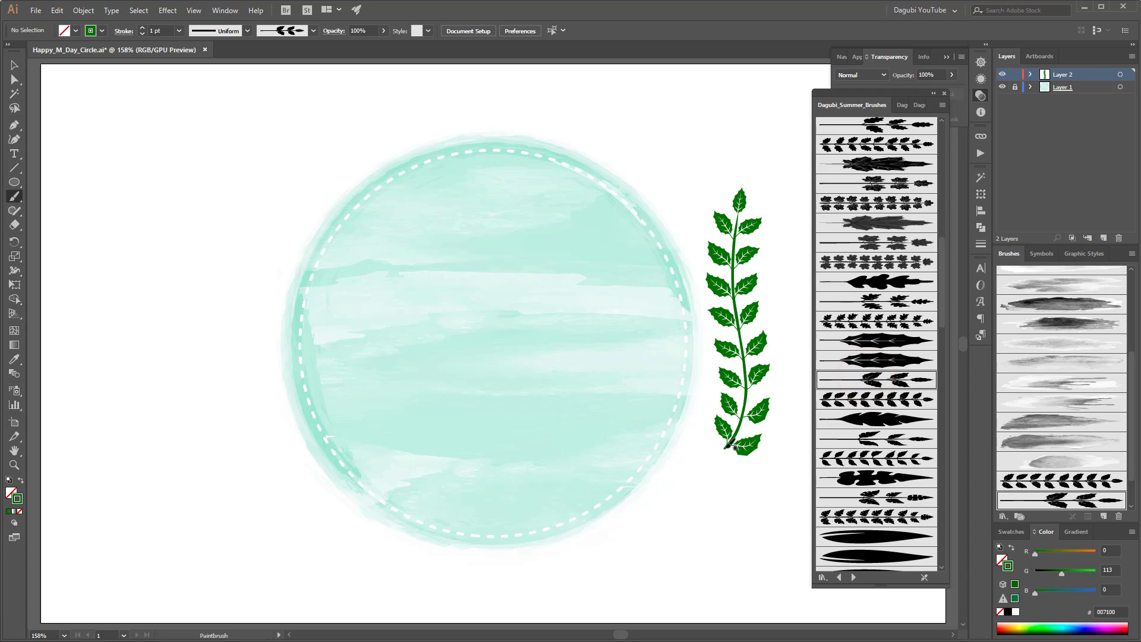
mouse_move(727, 447)
mouse_down()
mouse_move(706, 470)
mouse_move(702, 512)
mouse_move(658, 557)
mouse_up()
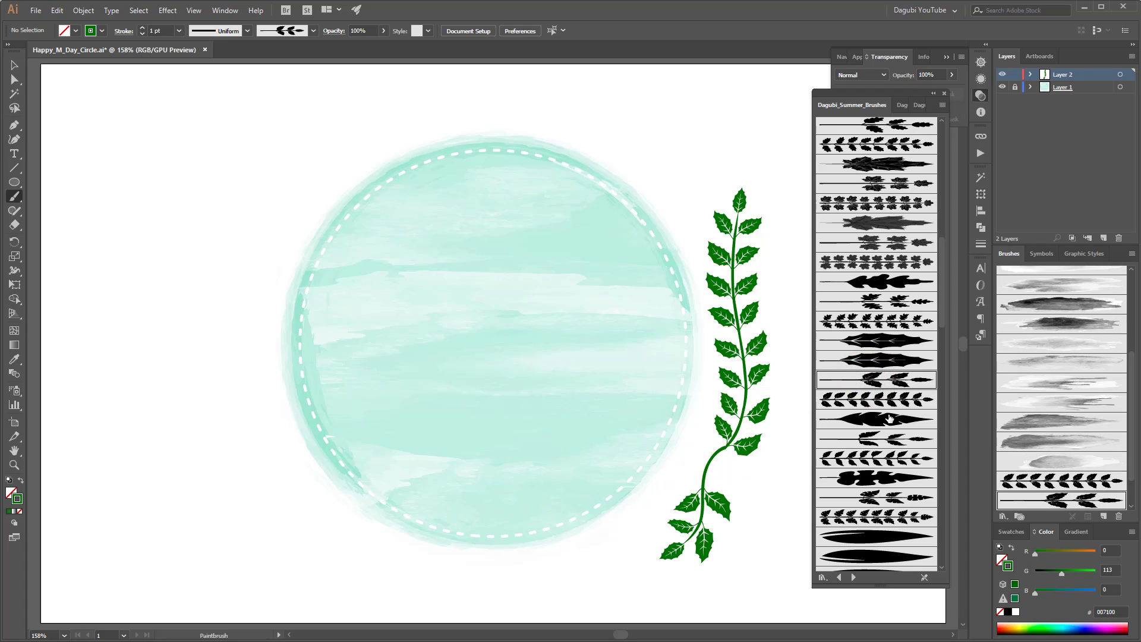
click(906, 361)
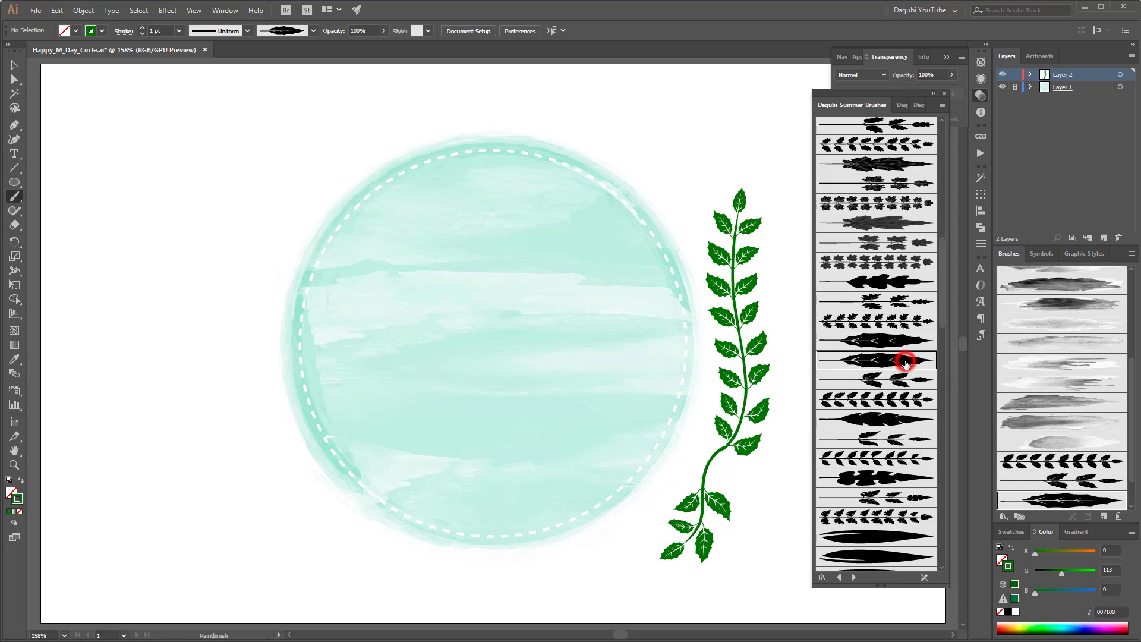
drag(731, 565, 783, 489)
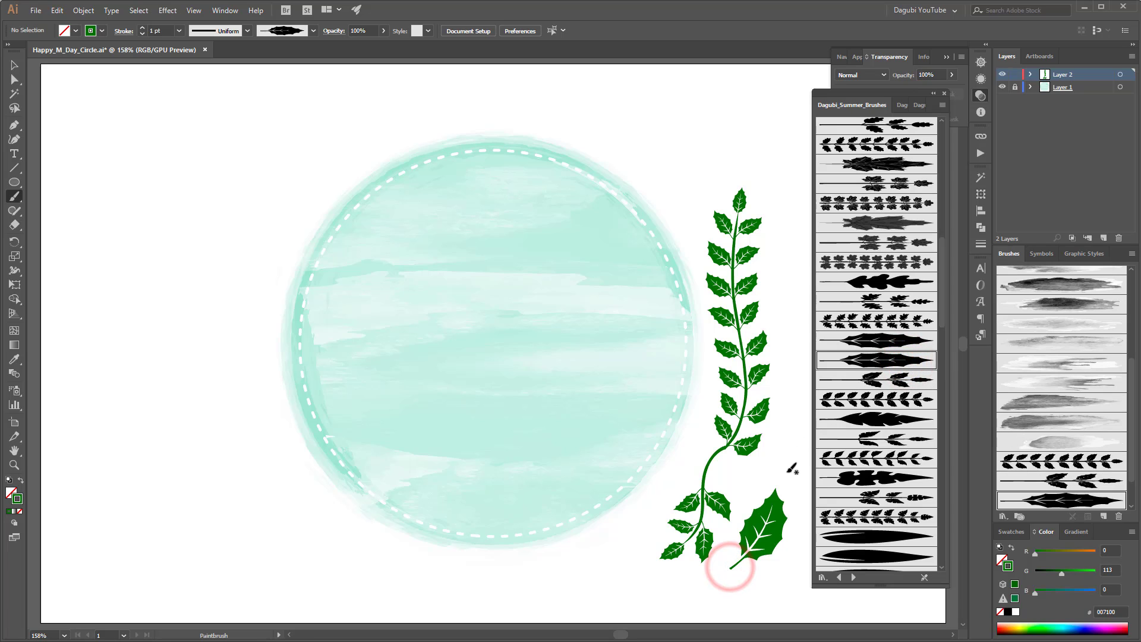
Step: Select the green trial branches and the single leaf beside the circle and delete them
ctrl+click(759, 374)
ctrl+click(718, 508)
ctrl+shift+click(773, 523)
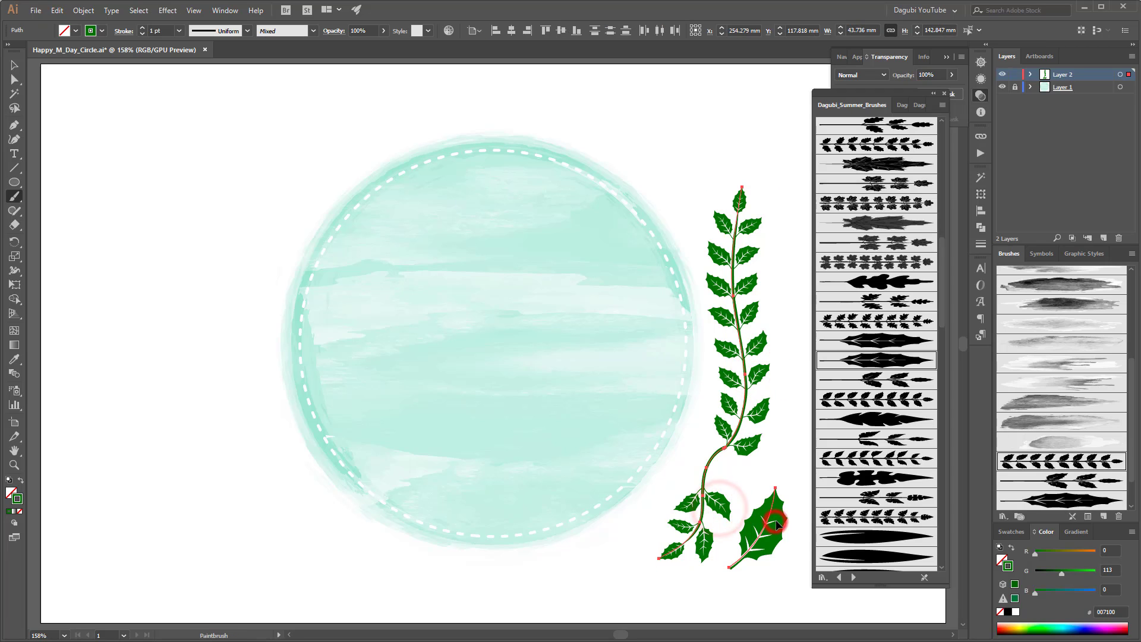
key(Delete)
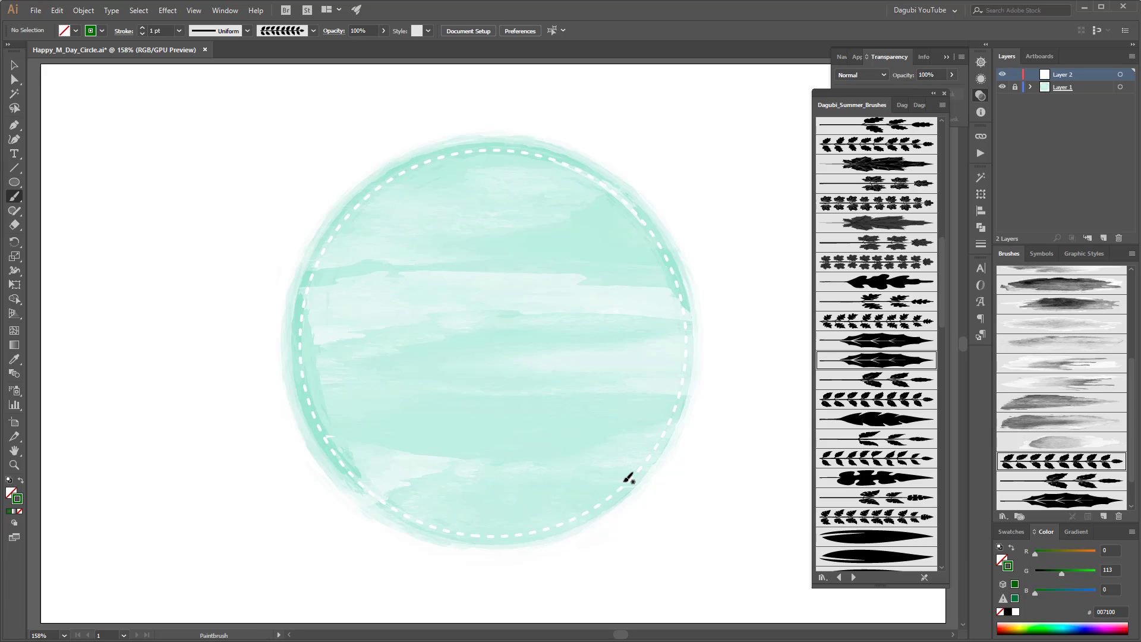
Step: Paint two leafy branches along the dashed ring from one point at the circle's lower right, one upward and one toward the bottom
drag(621, 483, 664, 431)
drag(676, 375, 675, 365)
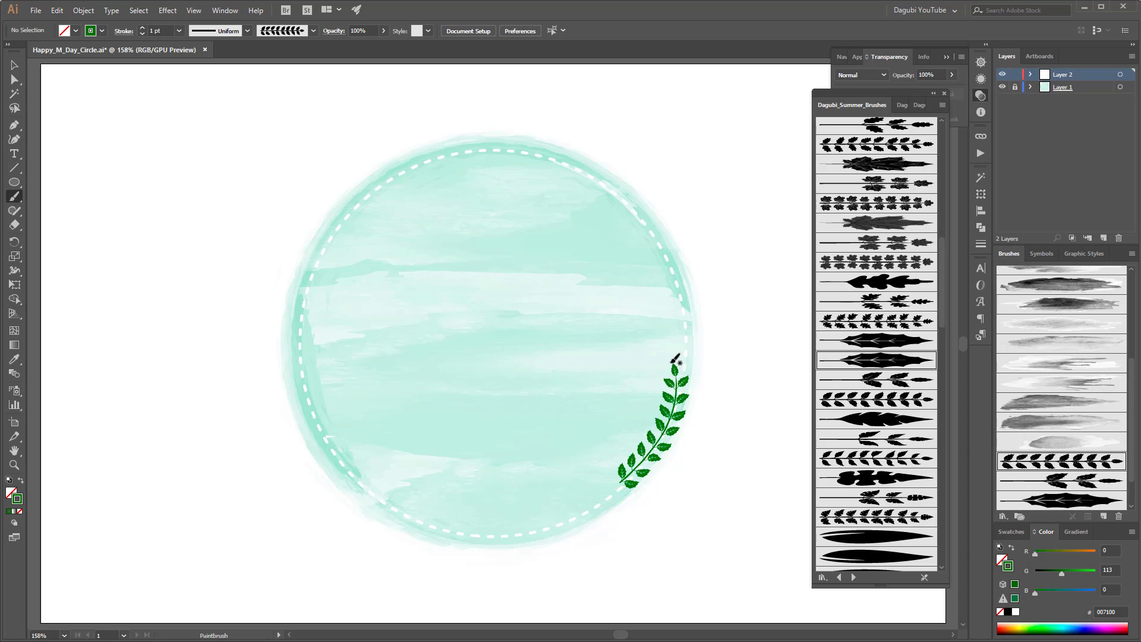
drag(622, 483, 498, 542)
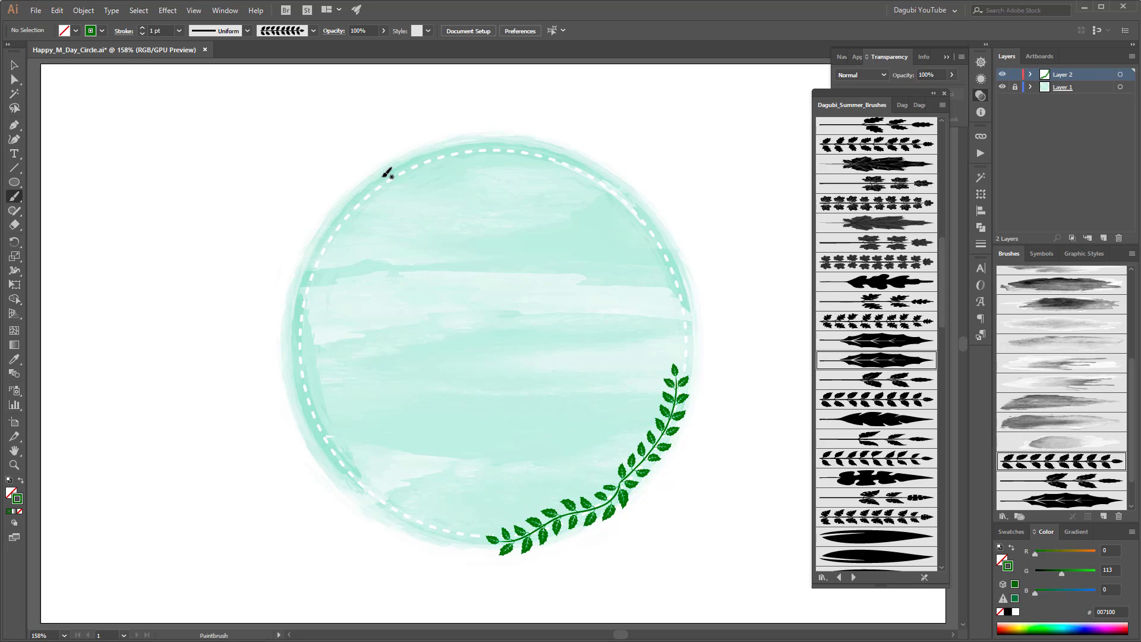
Step: Paint two leafy branches along the dashed ring from one point at the circle's upper left, one over the top and one down the side
drag(383, 177, 444, 145)
drag(513, 152, 513, 153)
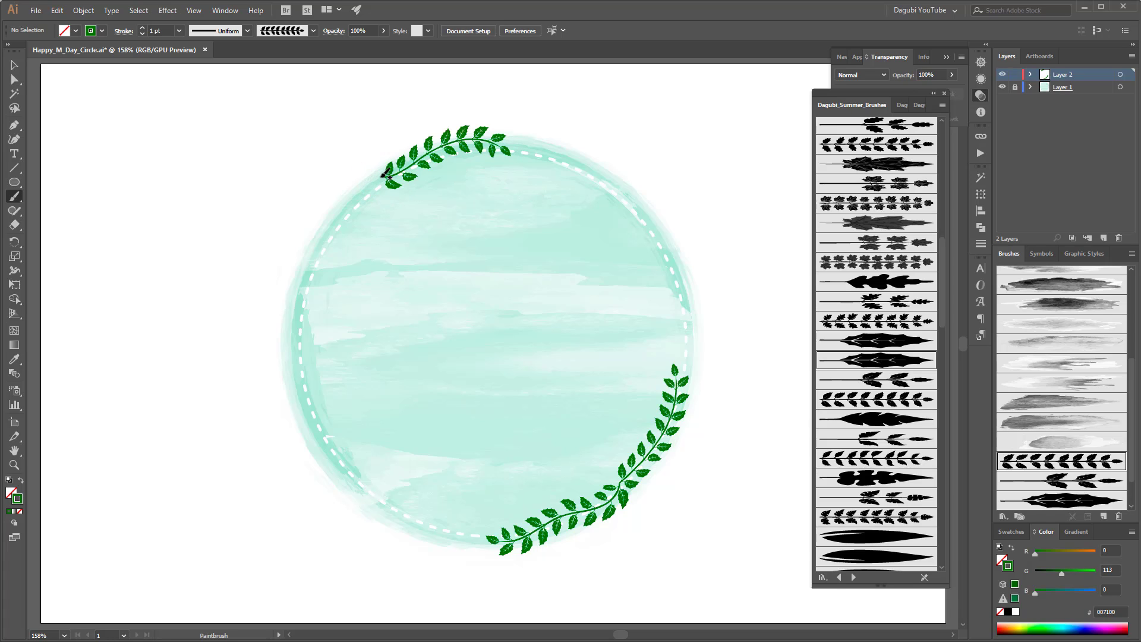
drag(381, 177, 330, 235)
drag(312, 292, 311, 293)
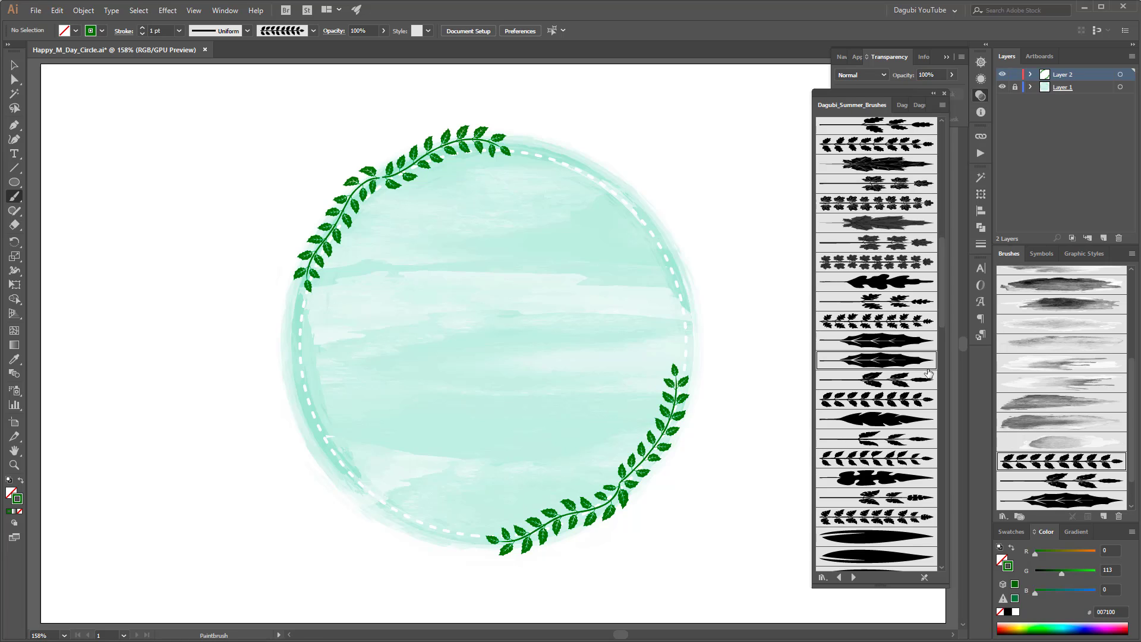
Step: Choose the rose flower brush, set the stroke color to rose pink B44F5F, and undo a trial rose painted beside the circle
scroll(928, 373, down, 10)
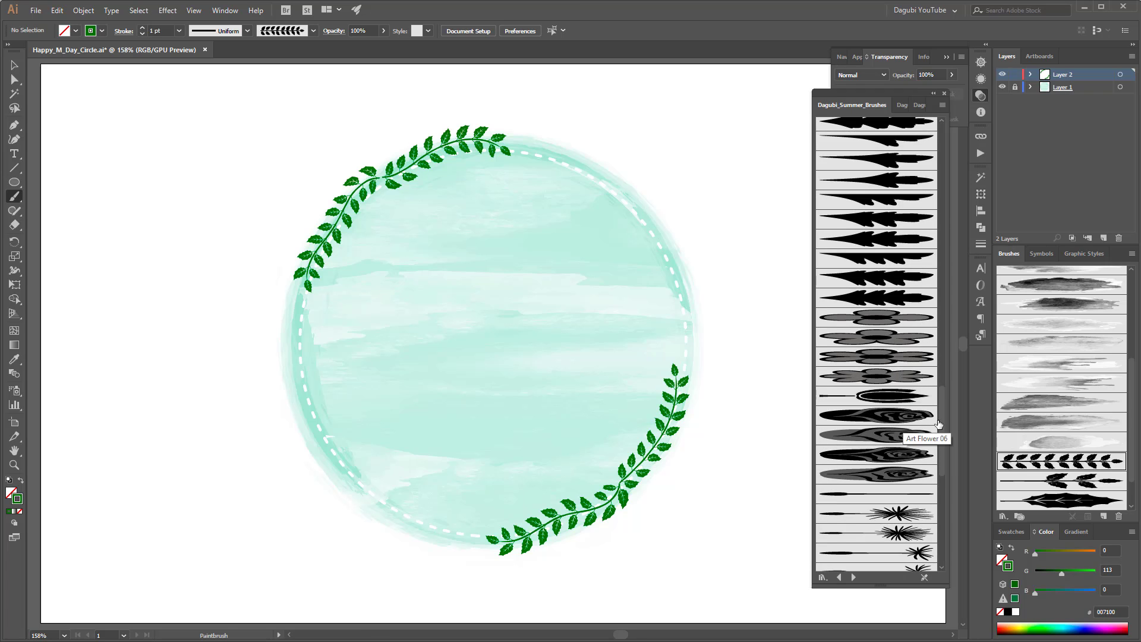
click(893, 417)
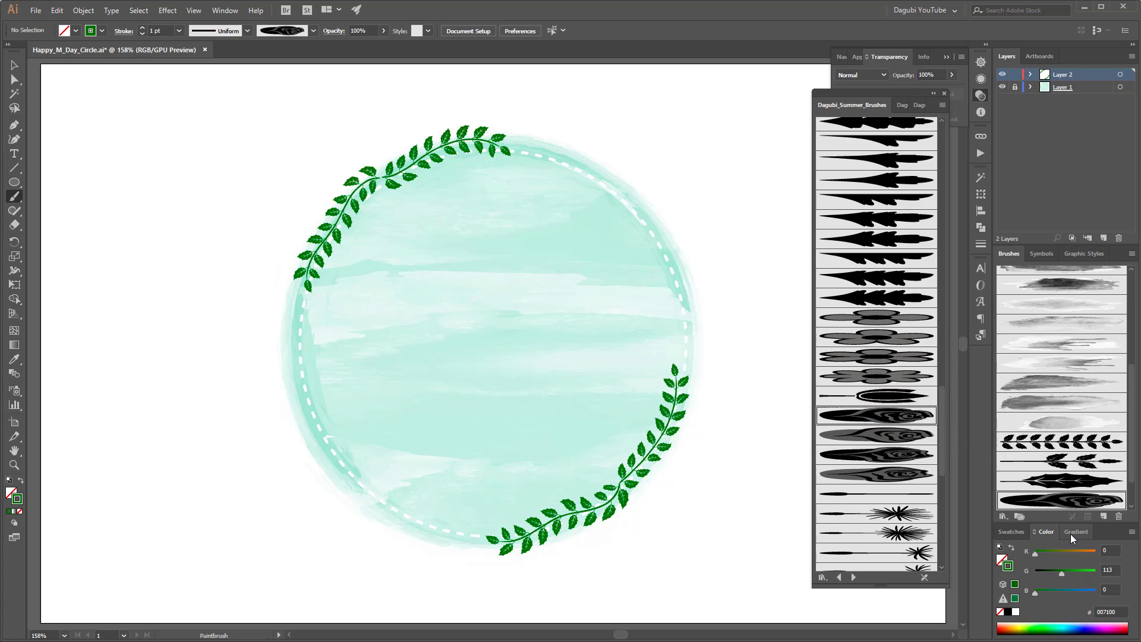
click(1008, 628)
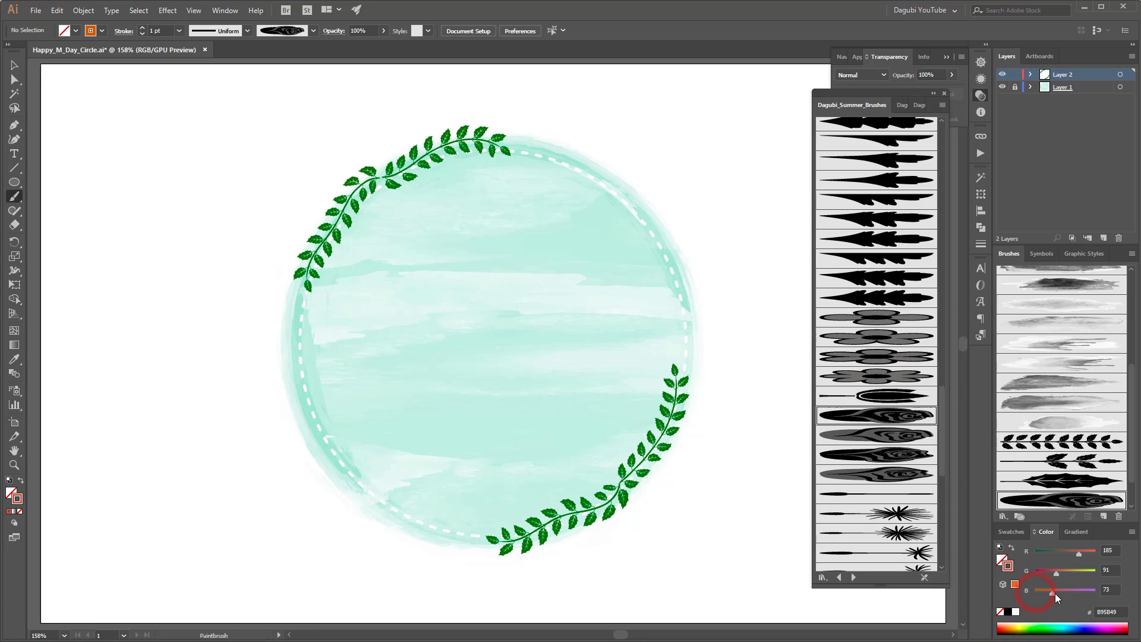
drag(1055, 593, 1056, 593)
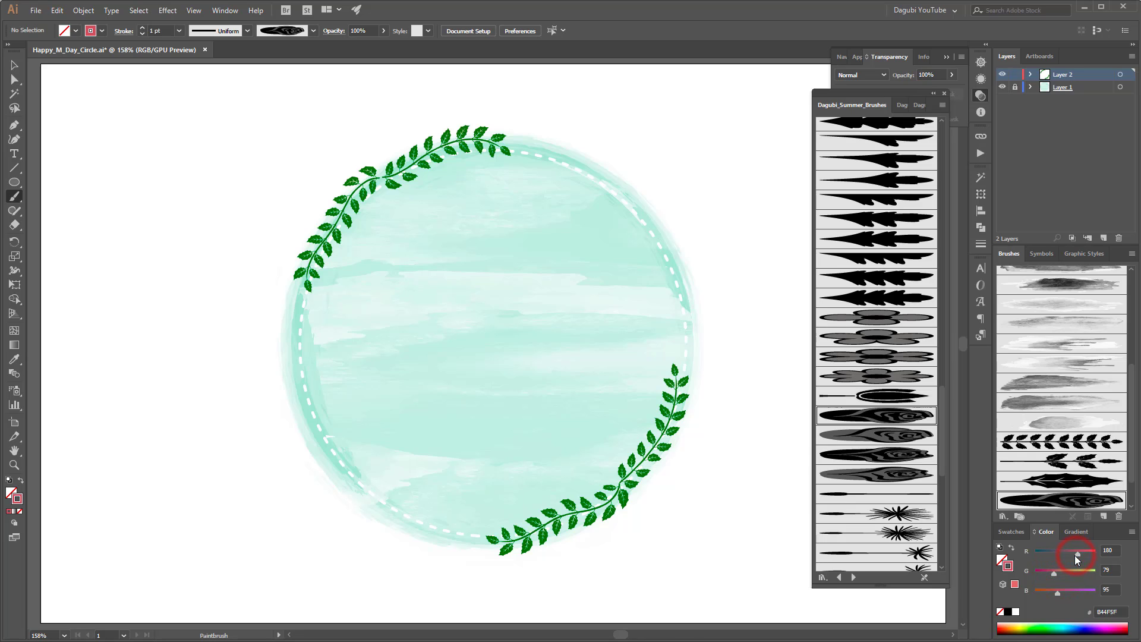
drag(723, 522, 746, 470)
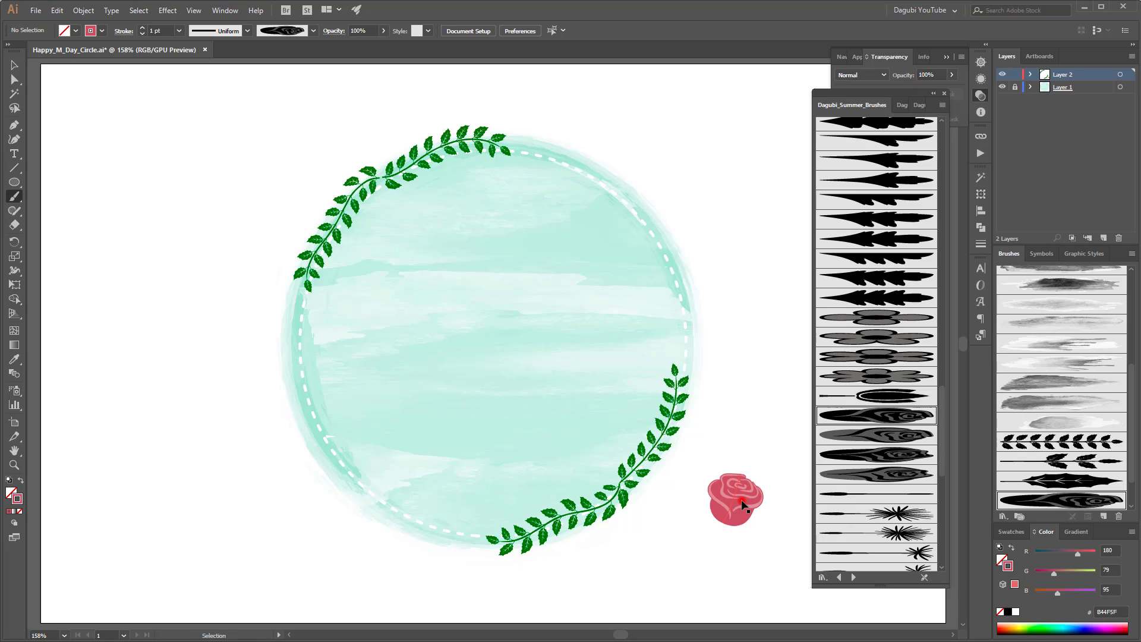
key(ctrl+z)
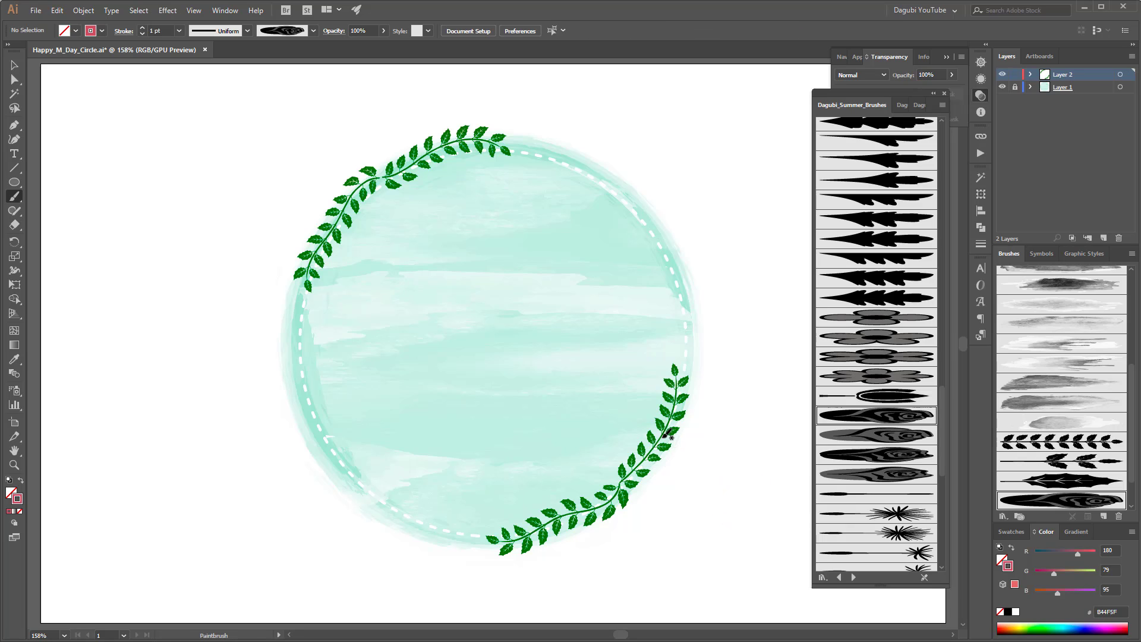
Step: Paint three small pink roses on the lower-right branches, two on the upper part and one near the bottom tip
drag(664, 435, 659, 437)
drag(531, 531, 522, 525)
drag(643, 472, 640, 468)
Step: Paint four small pink roses on the upper-left branches, two along the top and two down the side
drag(457, 143, 459, 138)
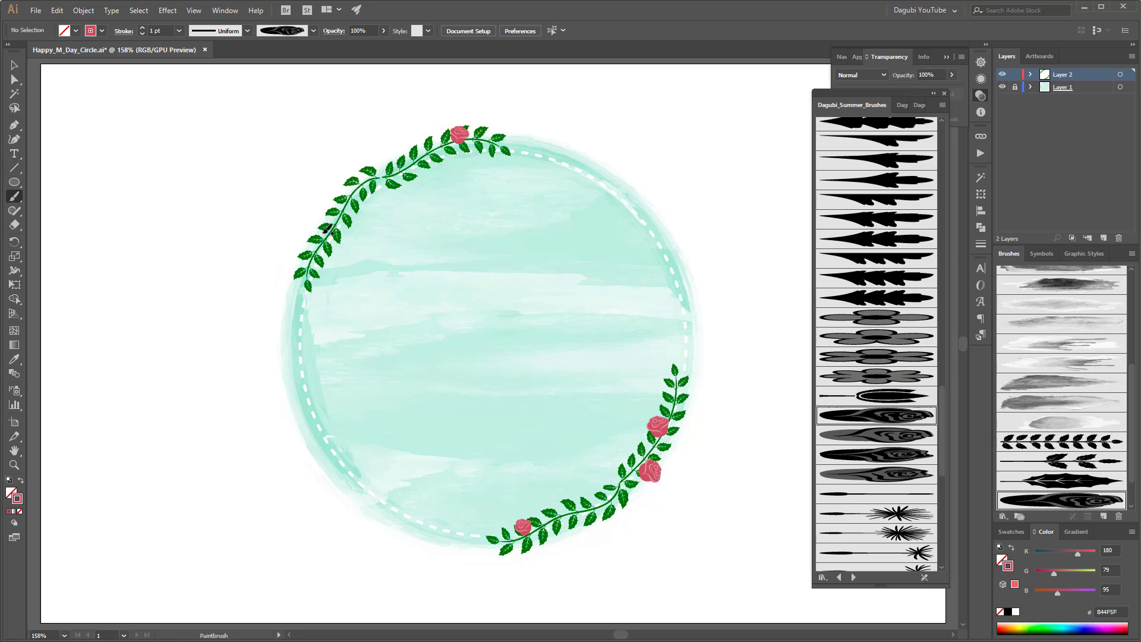
drag(330, 233, 317, 225)
drag(306, 267, 303, 265)
drag(424, 156, 421, 149)
Step: Take the green stroke from the lower branch, undo applying Branch 09 to it, and ready Branch 09 for new strokes
ctrl+click(625, 501)
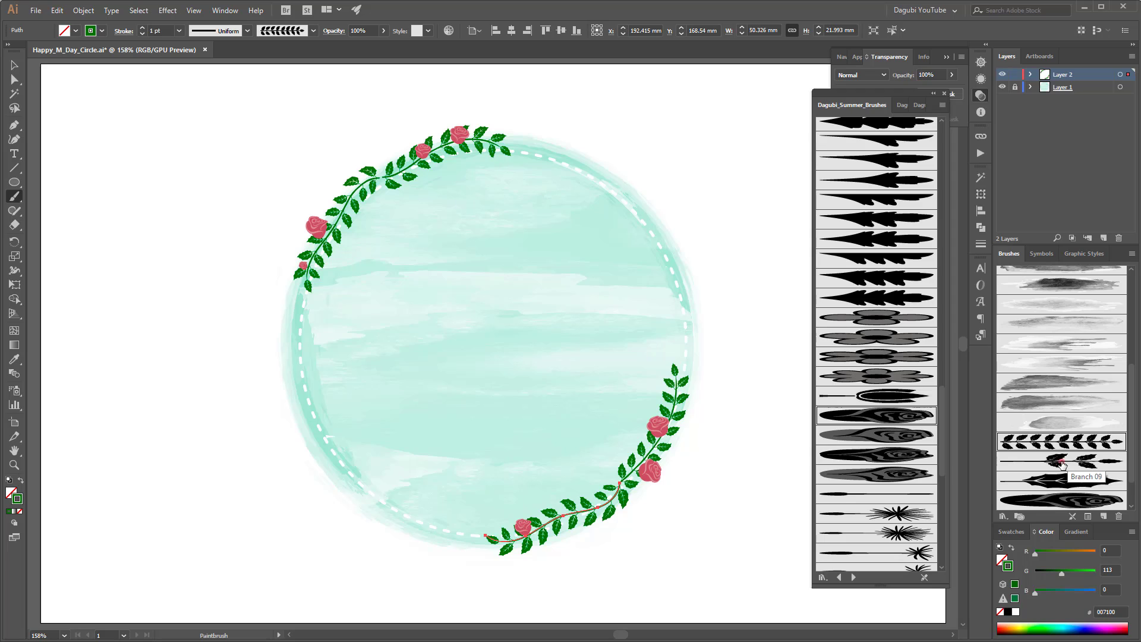
click(1062, 462)
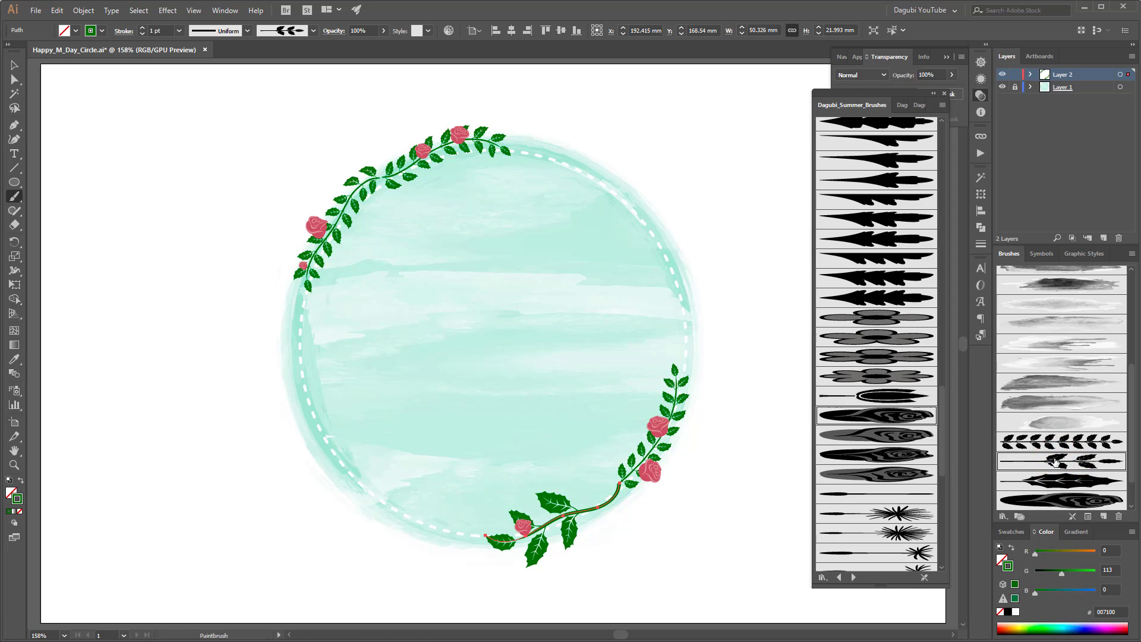
key(ctrl+z)
ctrl+click(738, 574)
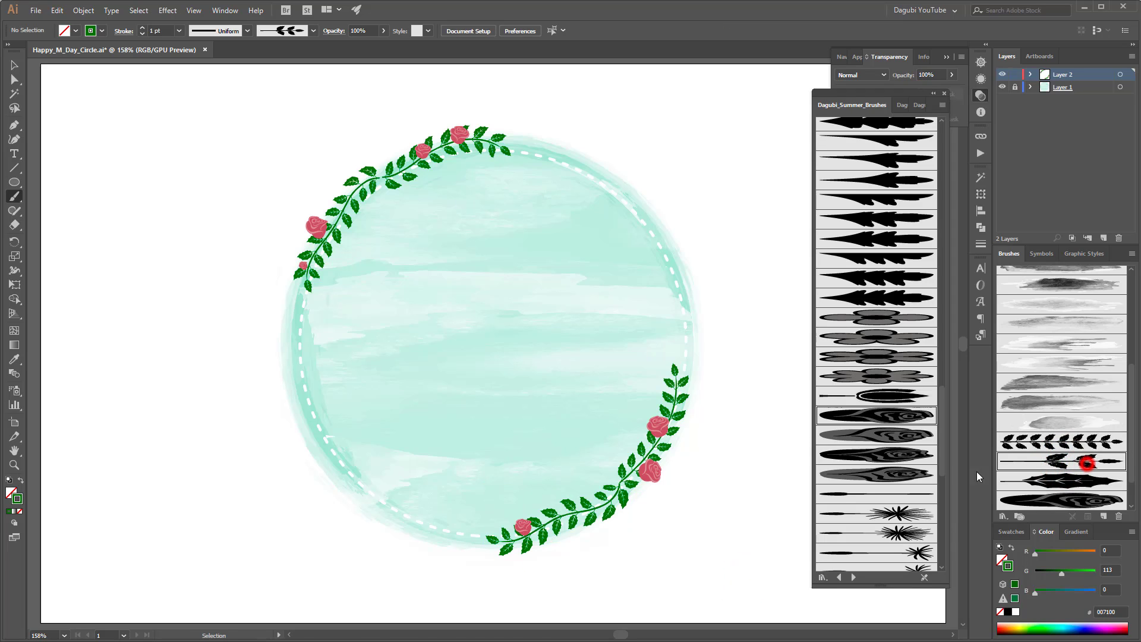
Step: Paint a small Branch 09 sprig inward from the junction of the two lower-right branches, after undoing a larger upward one
scroll(645, 511, up, 4)
drag(666, 351, 656, 331)
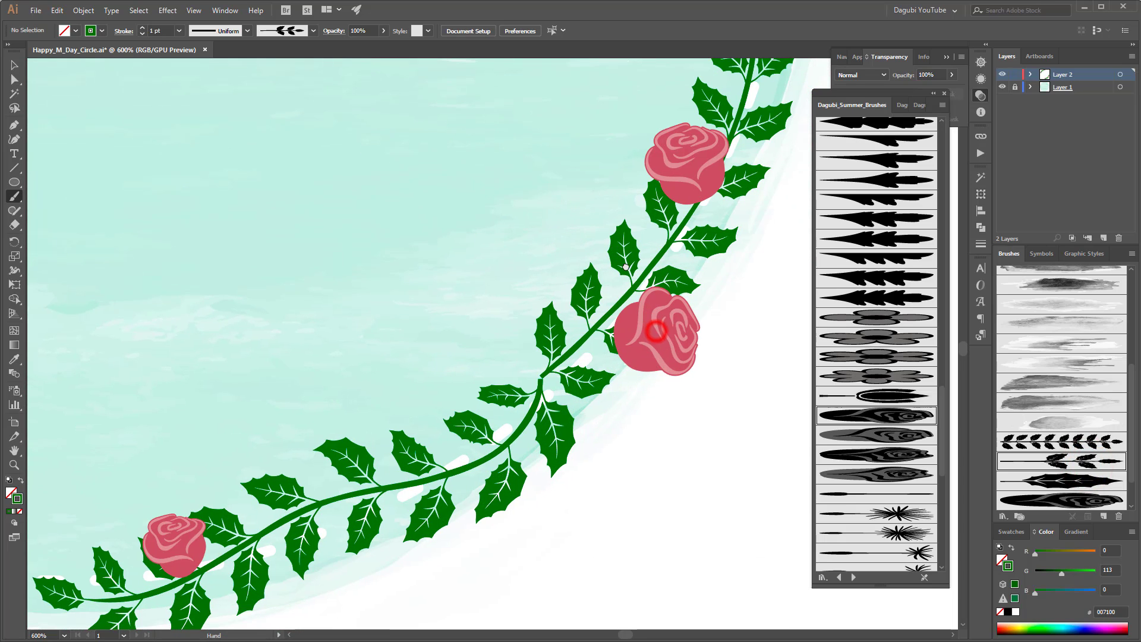
mouse_move(541, 376)
mouse_down()
mouse_move(608, 287)
mouse_move(590, 203)
mouse_up()
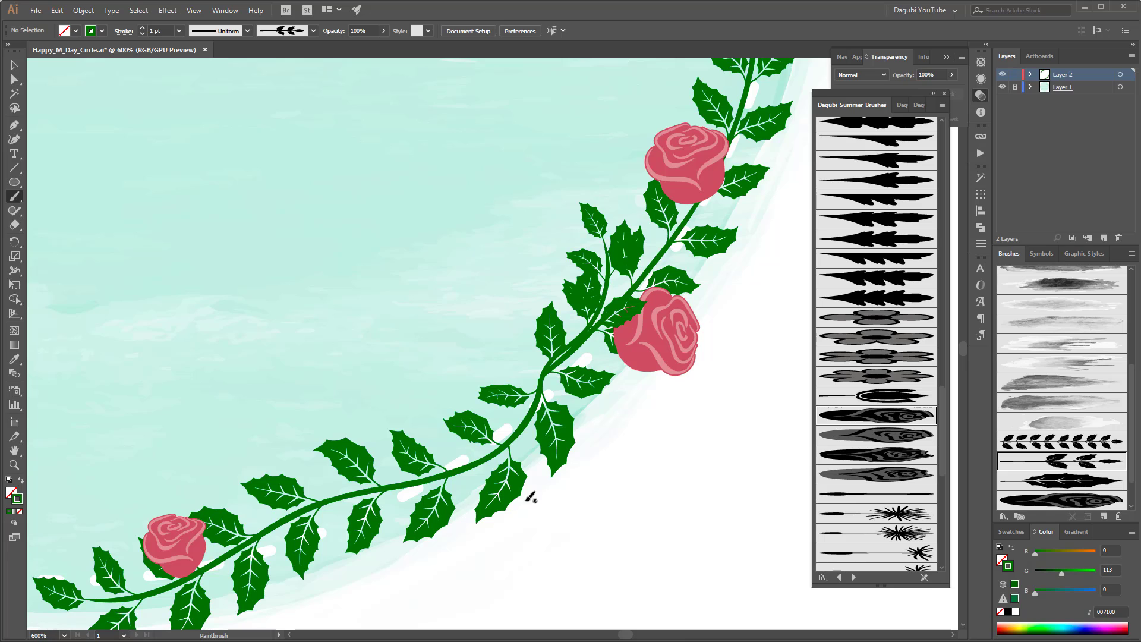
key(ctrl+z)
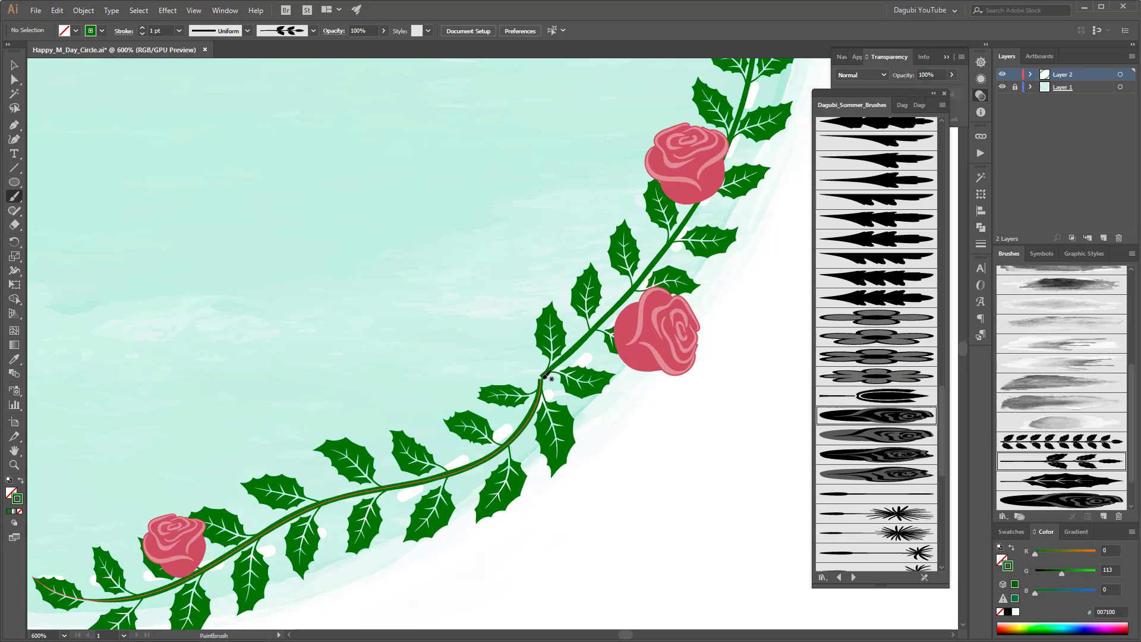
mouse_move(543, 376)
mouse_down()
mouse_move(491, 339)
mouse_move(451, 335)
mouse_up()
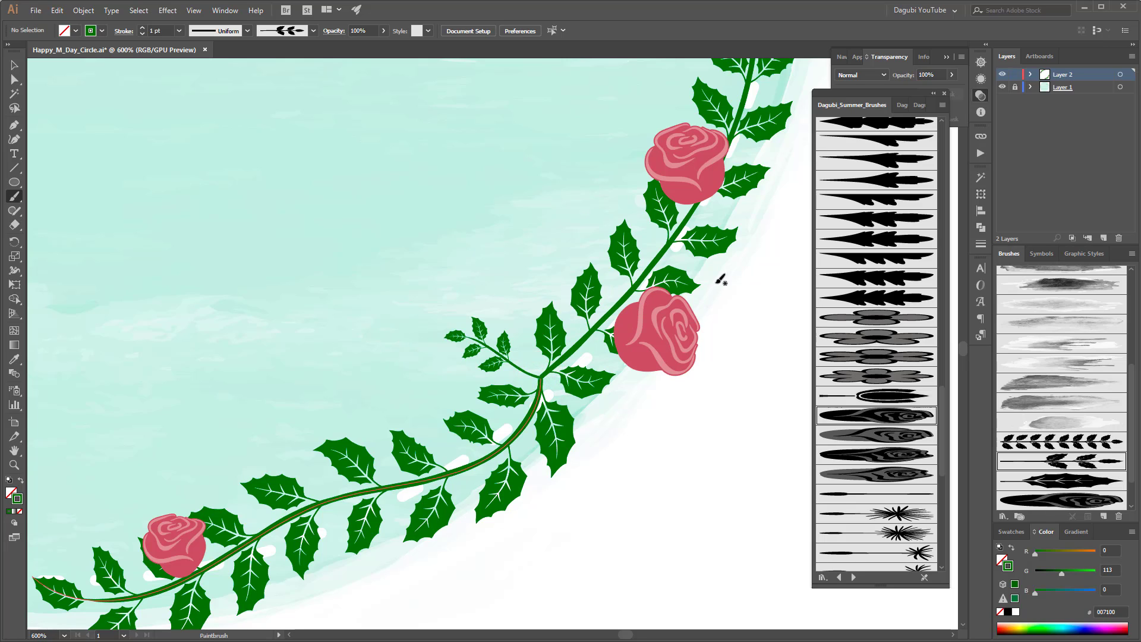
scroll(700, 205, down, 4)
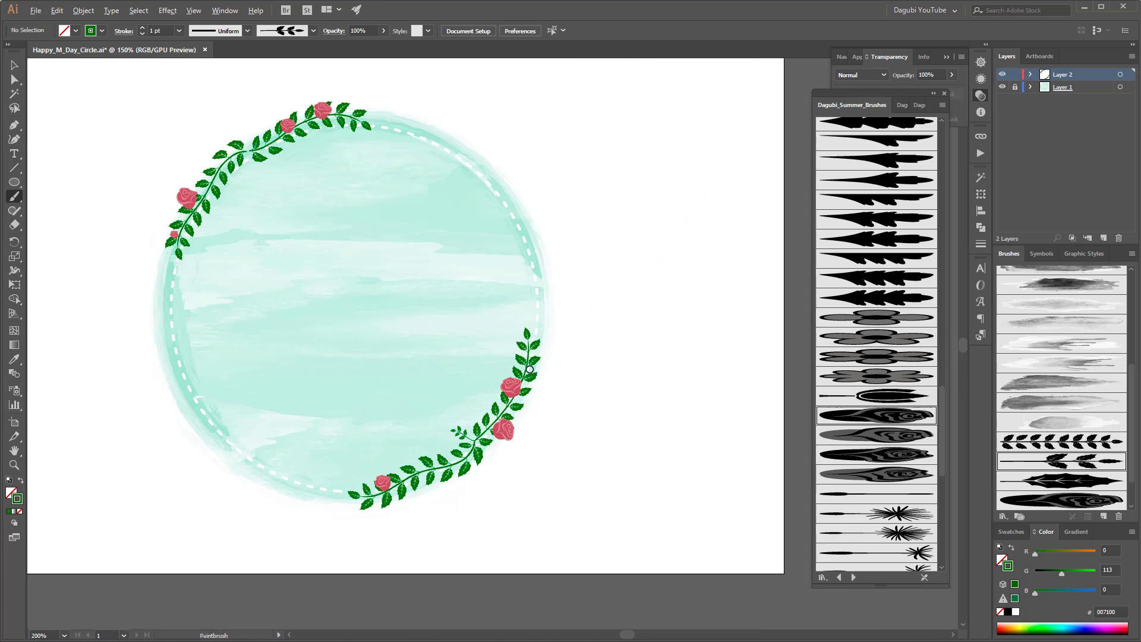
Step: Paint two small Branch 09 sprigs near the upper tip of the lower-right branch, one inward and one extending past the tip
scroll(502, 344, up, 2)
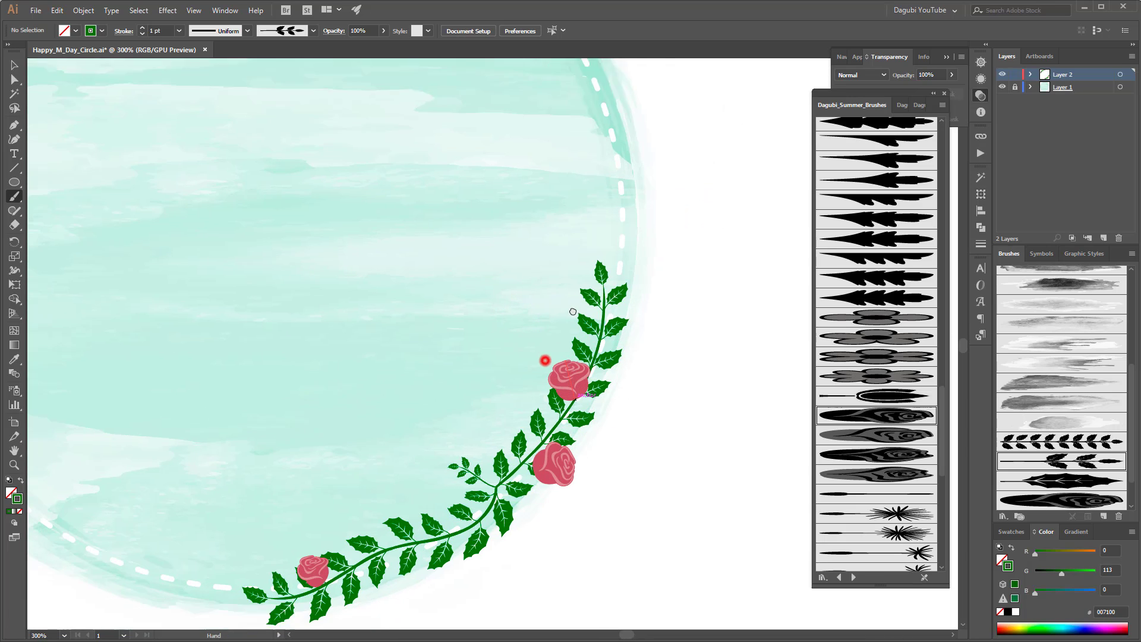
drag(572, 311, 577, 295)
click(720, 274)
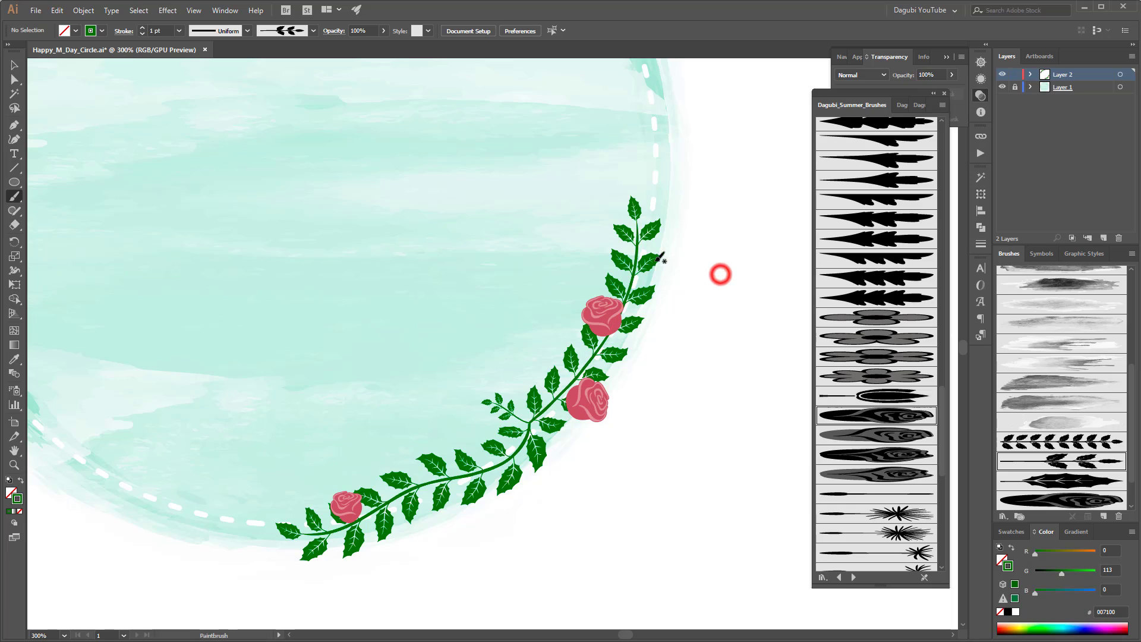
drag(633, 261, 574, 218)
drag(638, 239, 680, 163)
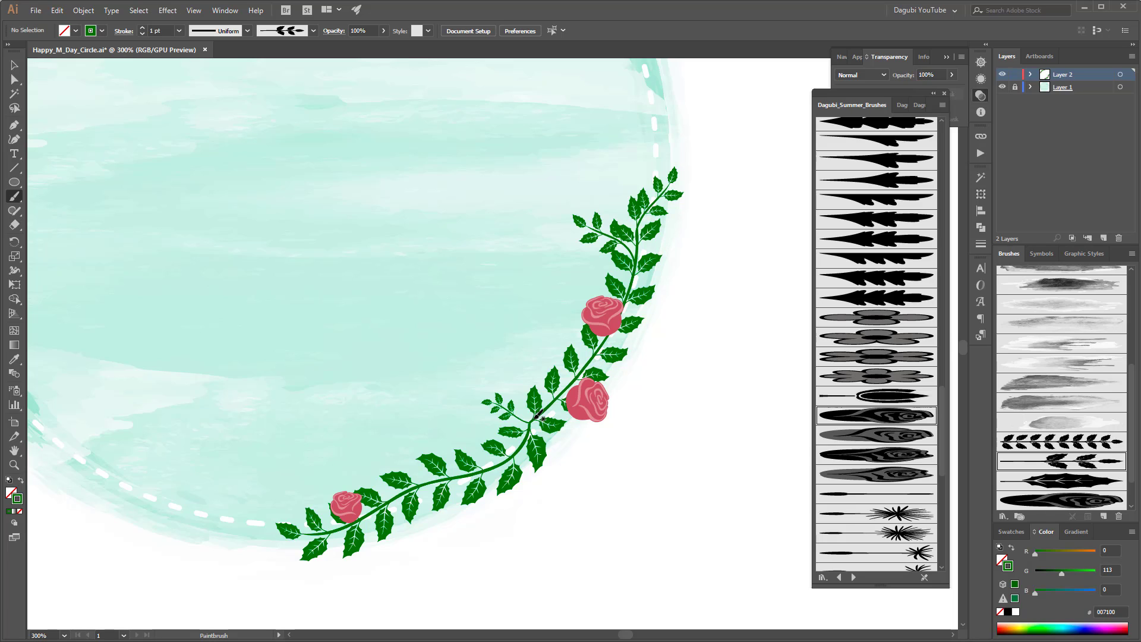
Step: Paint two Branch 09 sprigs from the junction of the lower-right branches, one outward over the rose and one downward, nudging the downward one slightly
drag(535, 423, 631, 429)
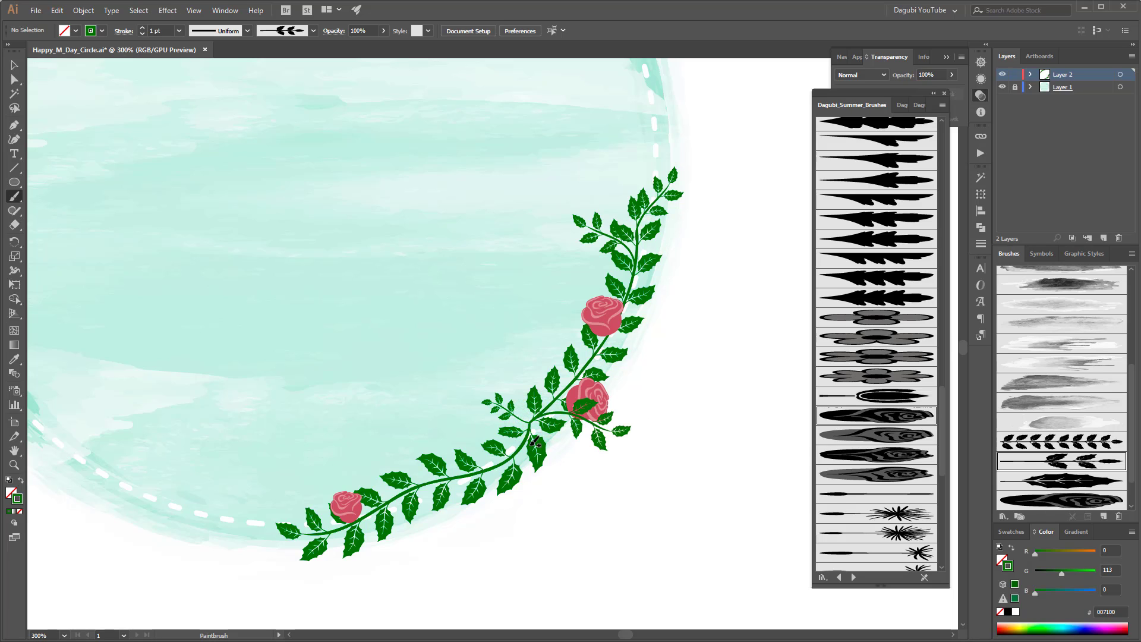
drag(522, 417, 519, 523)
ctrl+click(533, 502)
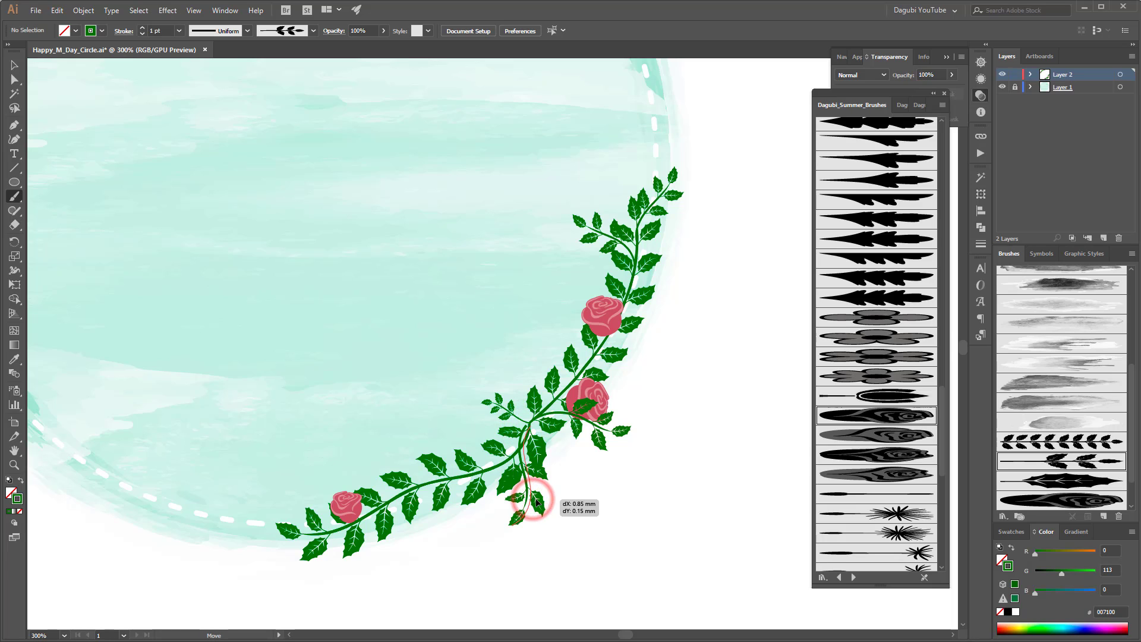
ctrl+click(594, 508)
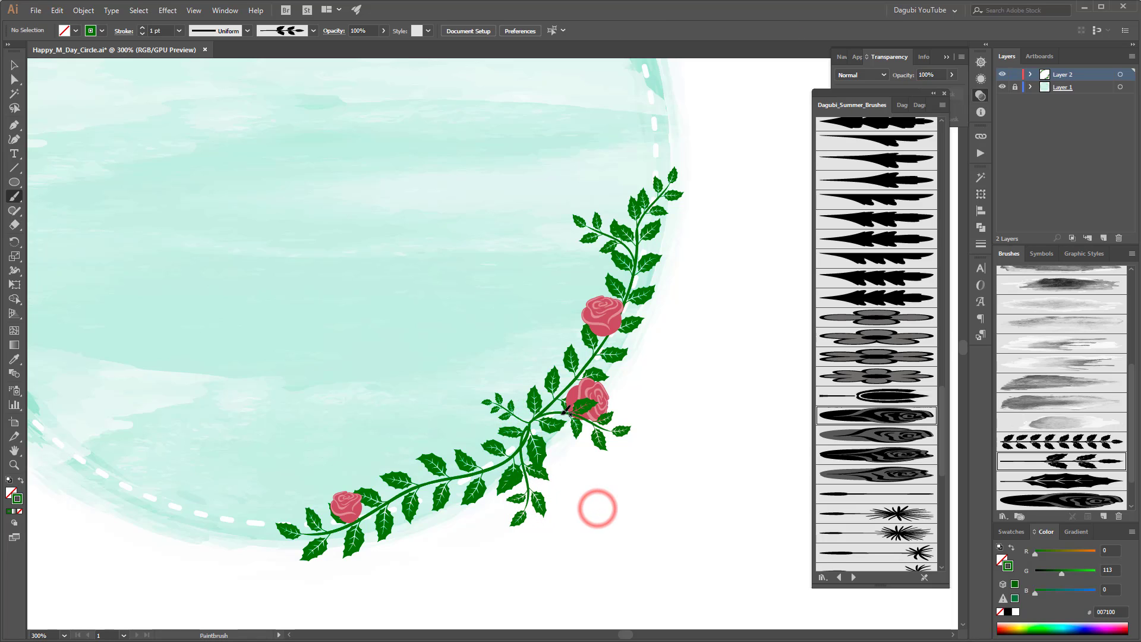
Step: Paint more Branch 09 sprigs along the inner side, outer side and tip of the bottom branch, plus another near the upper tip
drag(513, 459, 450, 438)
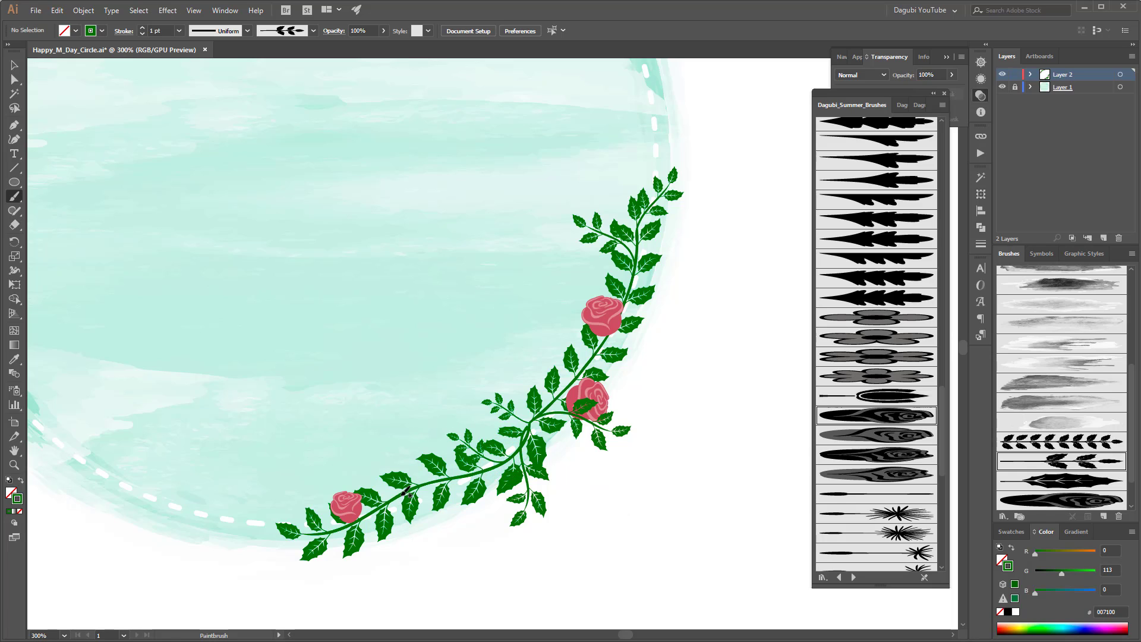
mouse_move(402, 496)
mouse_down()
mouse_move(393, 539)
mouse_move(322, 534)
mouse_move(265, 547)
mouse_up()
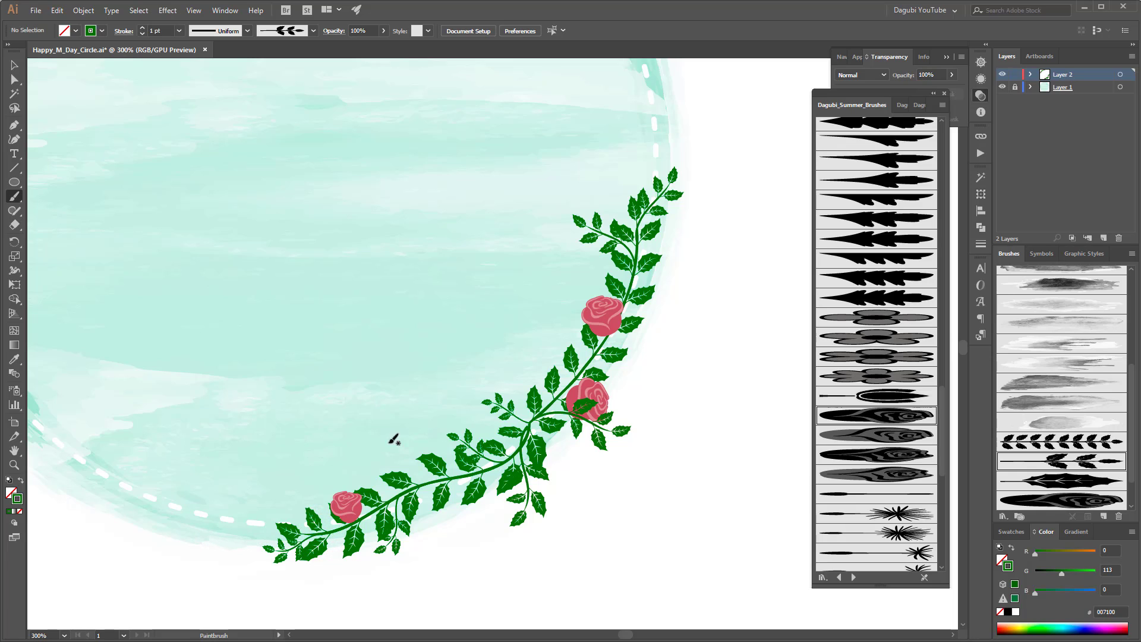
drag(637, 235, 613, 189)
drag(473, 473, 445, 534)
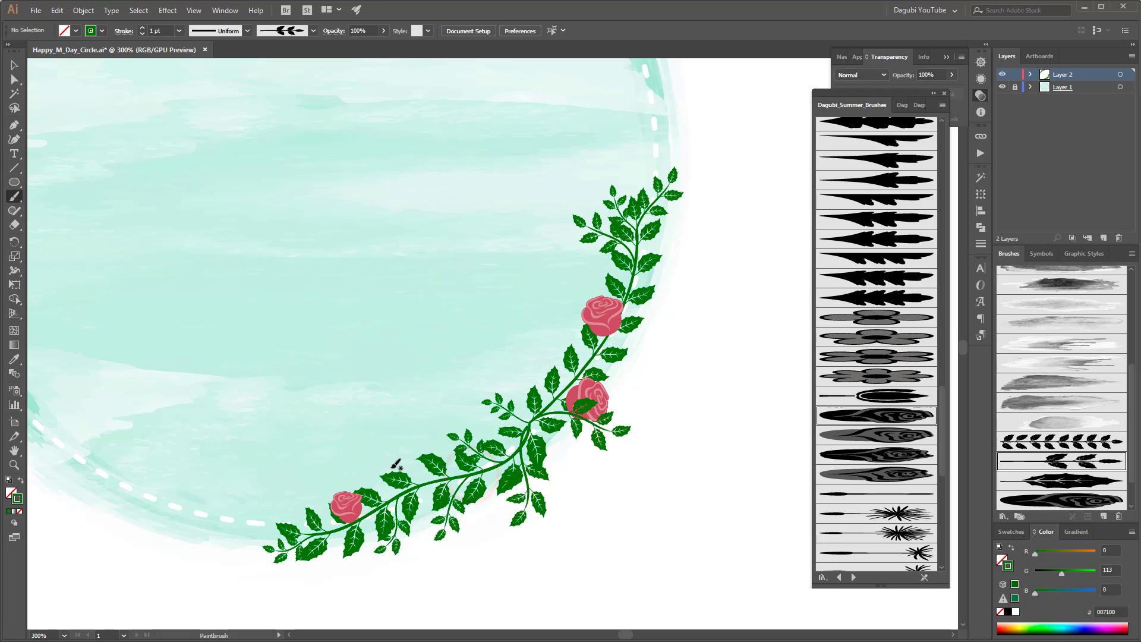
Step: Move the left branch of the upper-left pair slightly inward so it meets the start of the top branch
key(space)
drag(374, 309, 599, 601)
drag(391, 263, 359, 387)
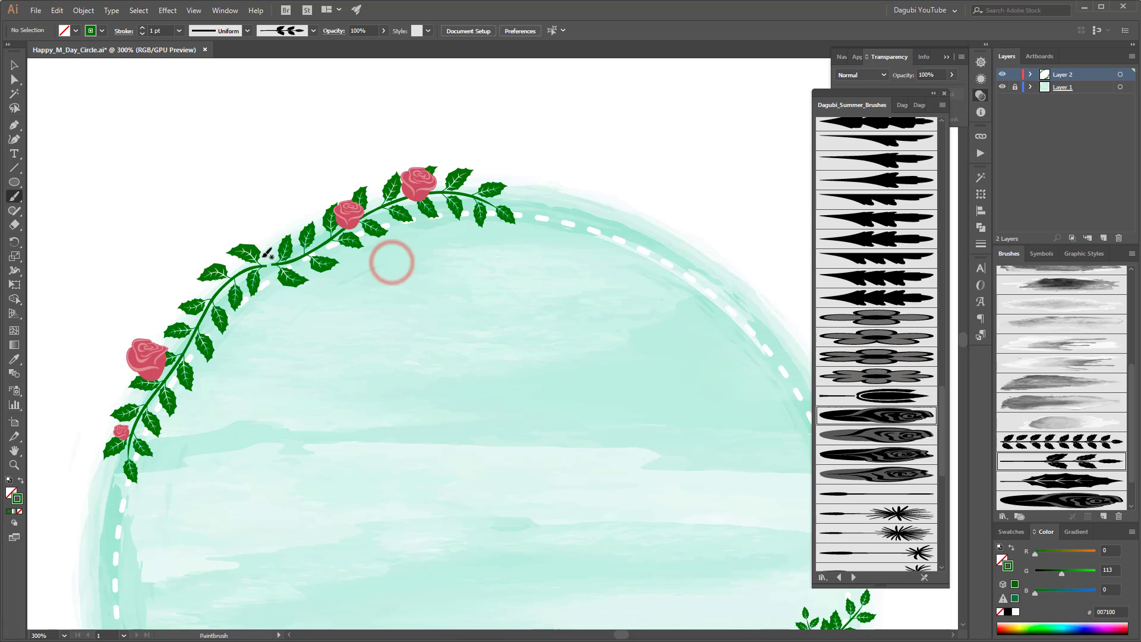
drag(255, 283, 259, 284)
click(318, 309)
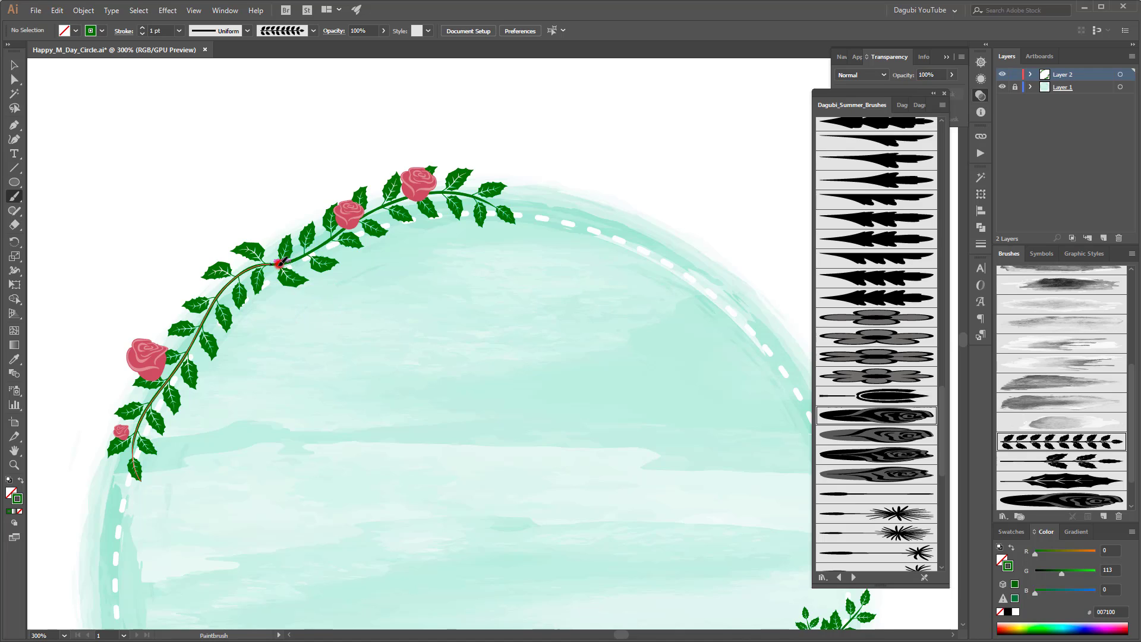
Step: Paint two small full-leaf sprigs inward from the upper-left branches, and undo a third one painted upward over the top rose
mouse_move(279, 262)
mouse_down()
mouse_move(267, 313)
mouse_move(246, 334)
mouse_up()
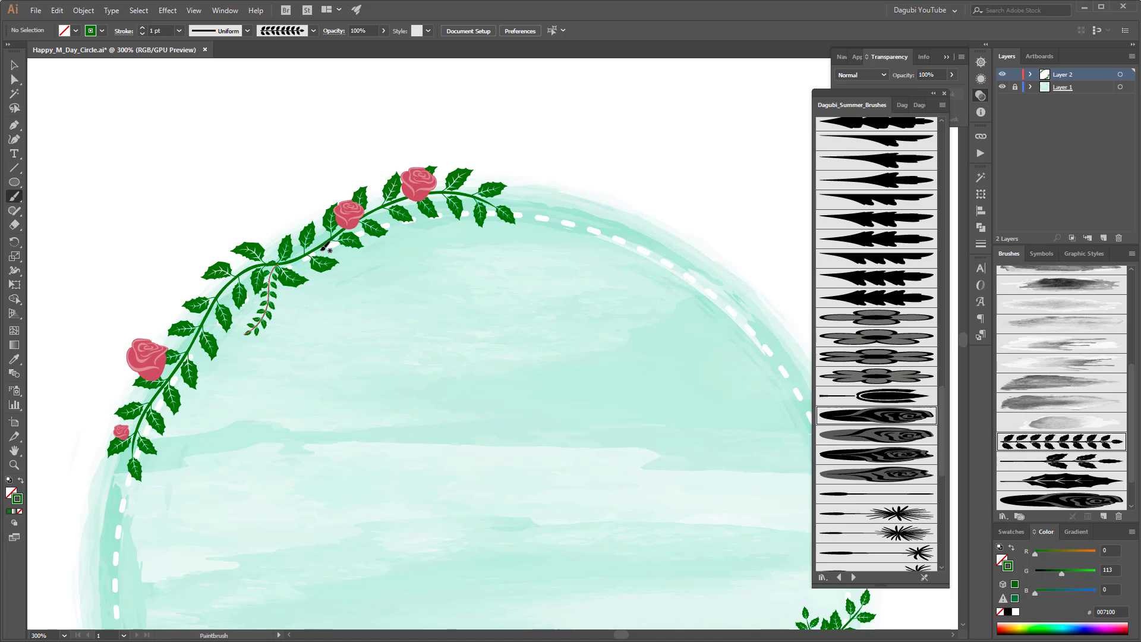
drag(349, 225, 390, 253)
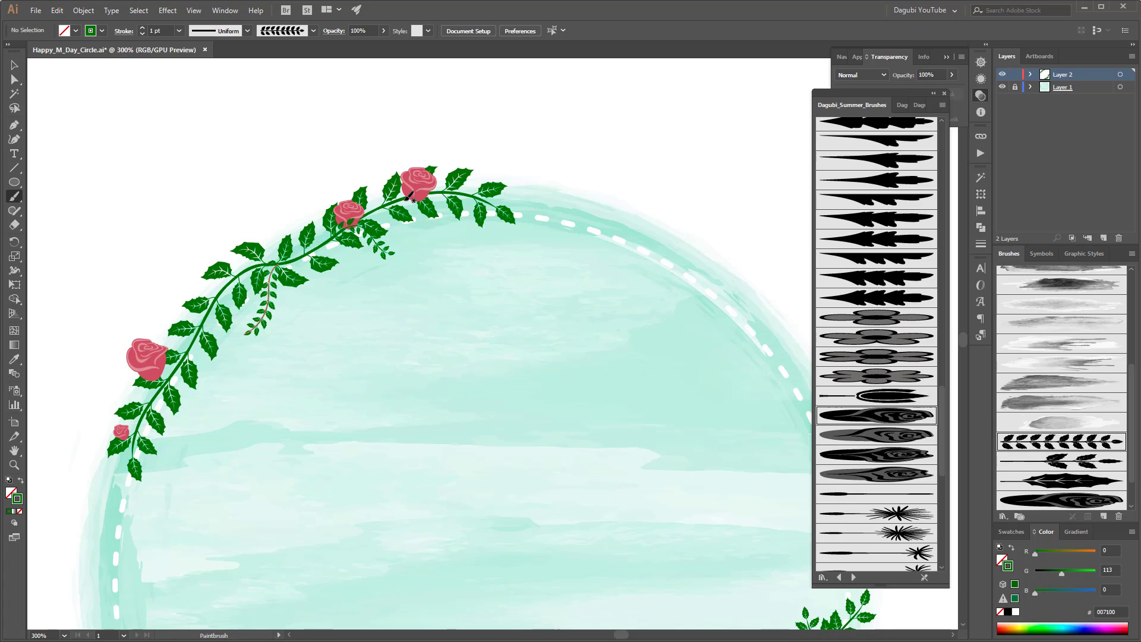
drag(404, 197, 418, 132)
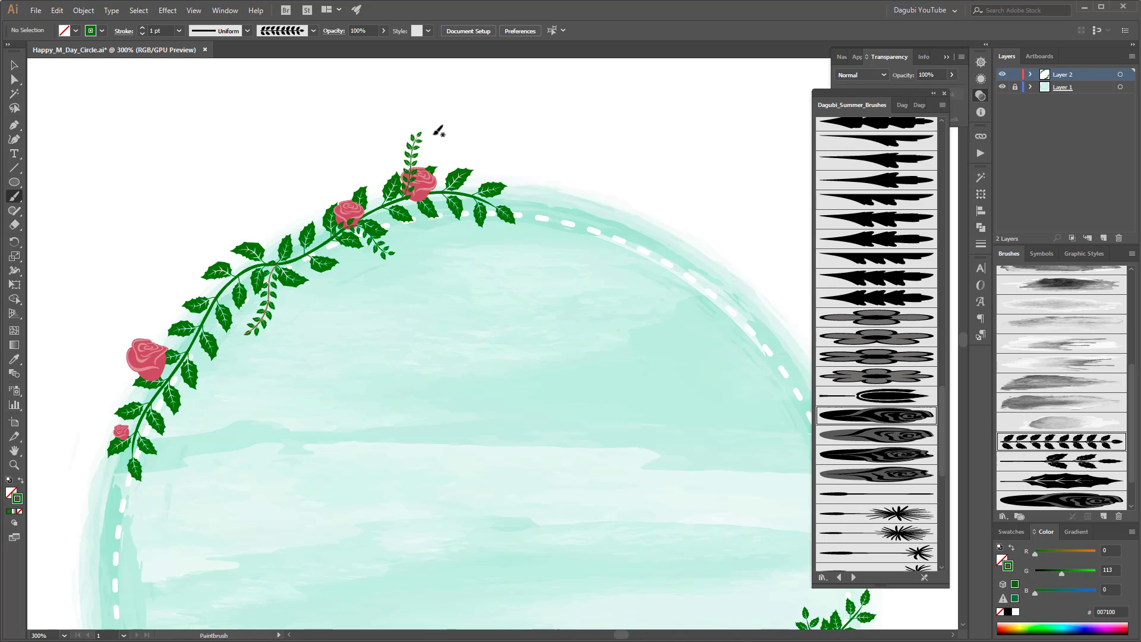
key(ctrl+z)
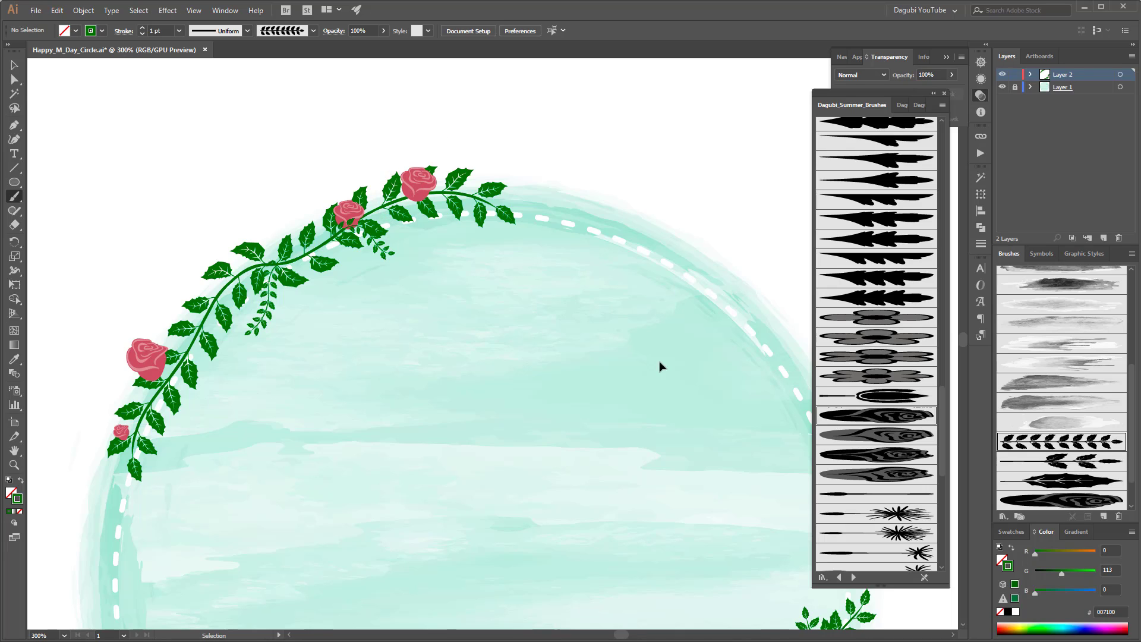
Step: Paint a Branch 09 sprig upward over the top rose and apply Branch 09 to the inward sprig at the upper-left junction
click(1075, 463)
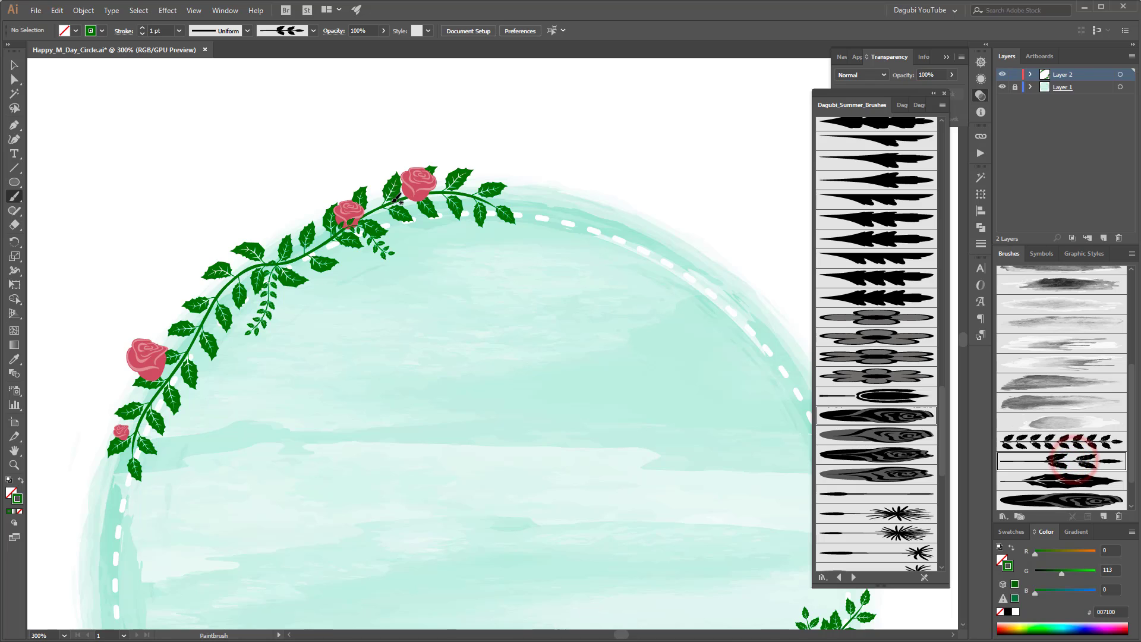
drag(392, 203, 419, 151)
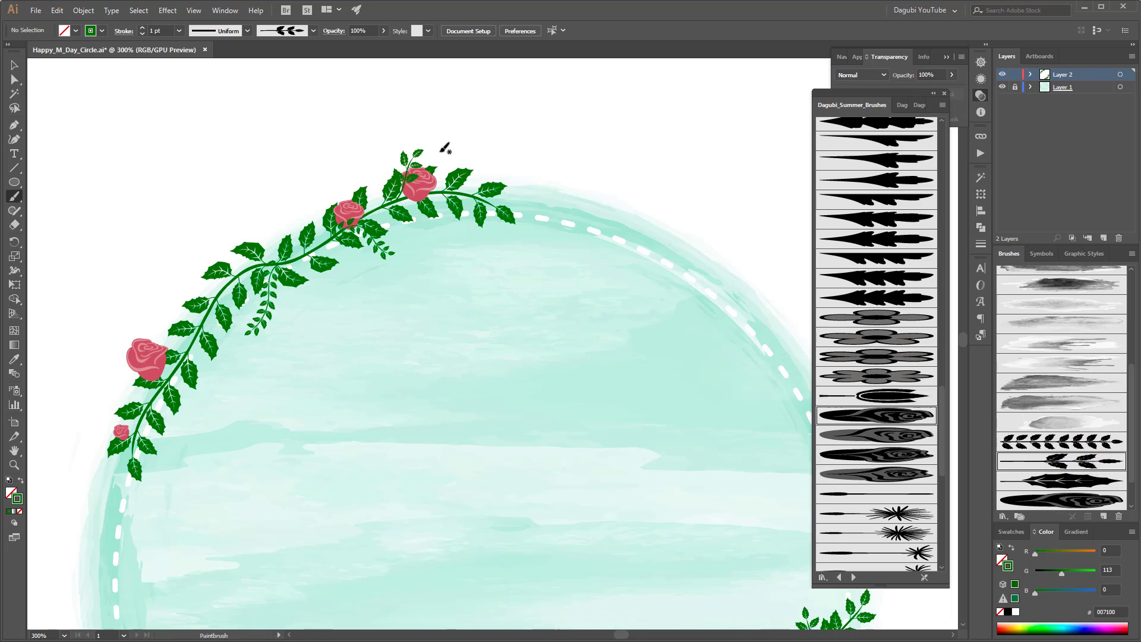
ctrl+click(270, 303)
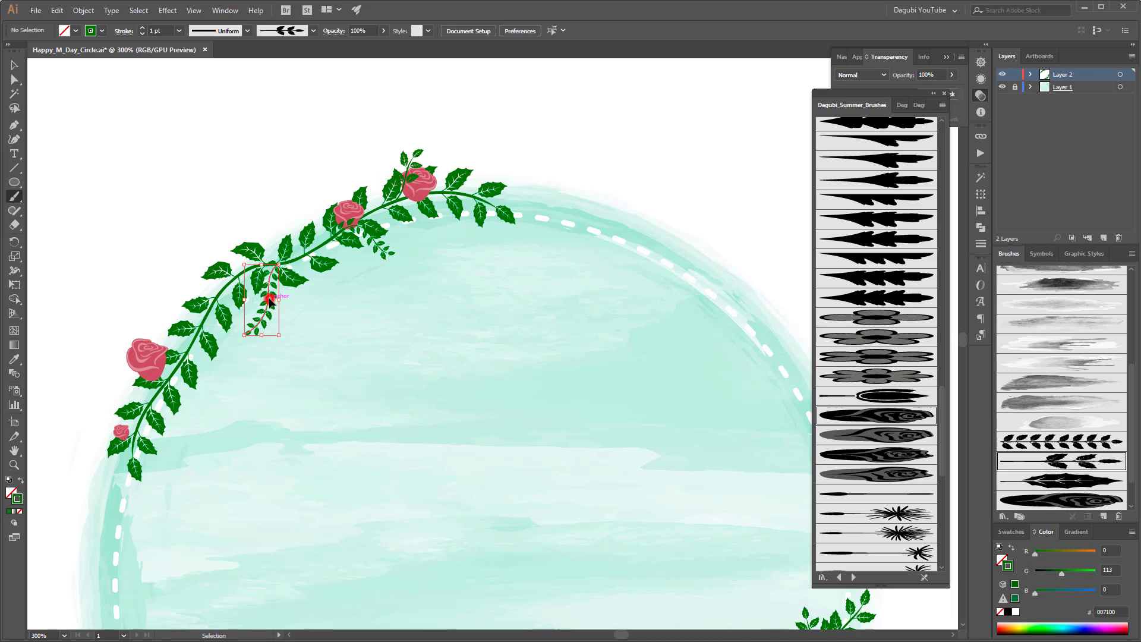
click(1062, 458)
ctrl+click(643, 117)
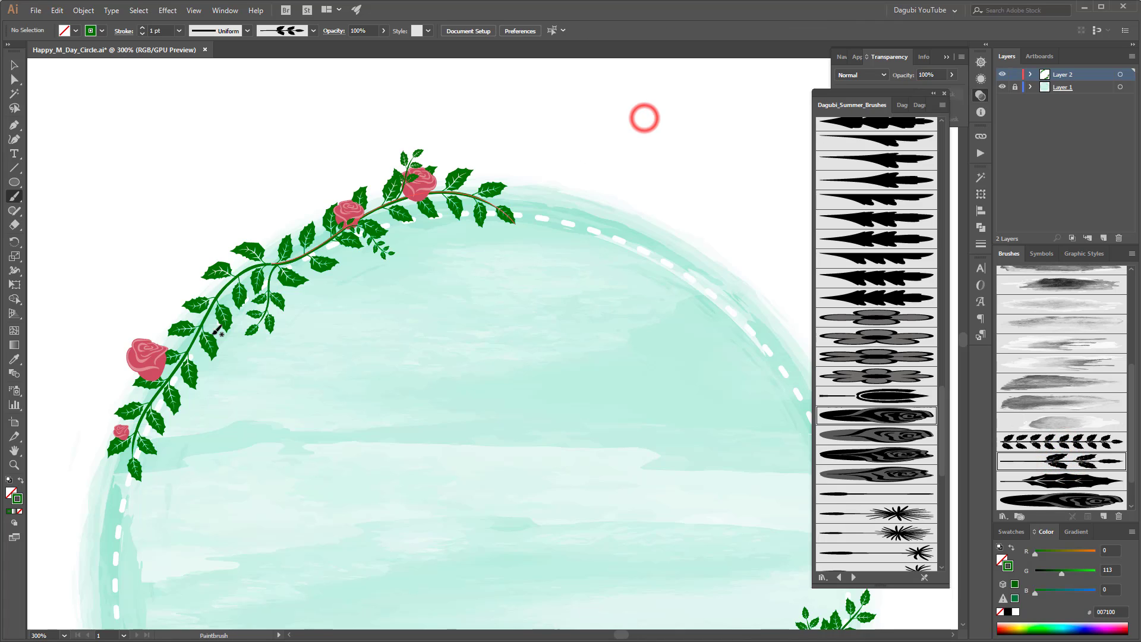
Step: Paint Branch 09 sprigs along the left branch: one outward over the rose, two around the lower tip and two outward near the junction
drag(177, 364, 116, 378)
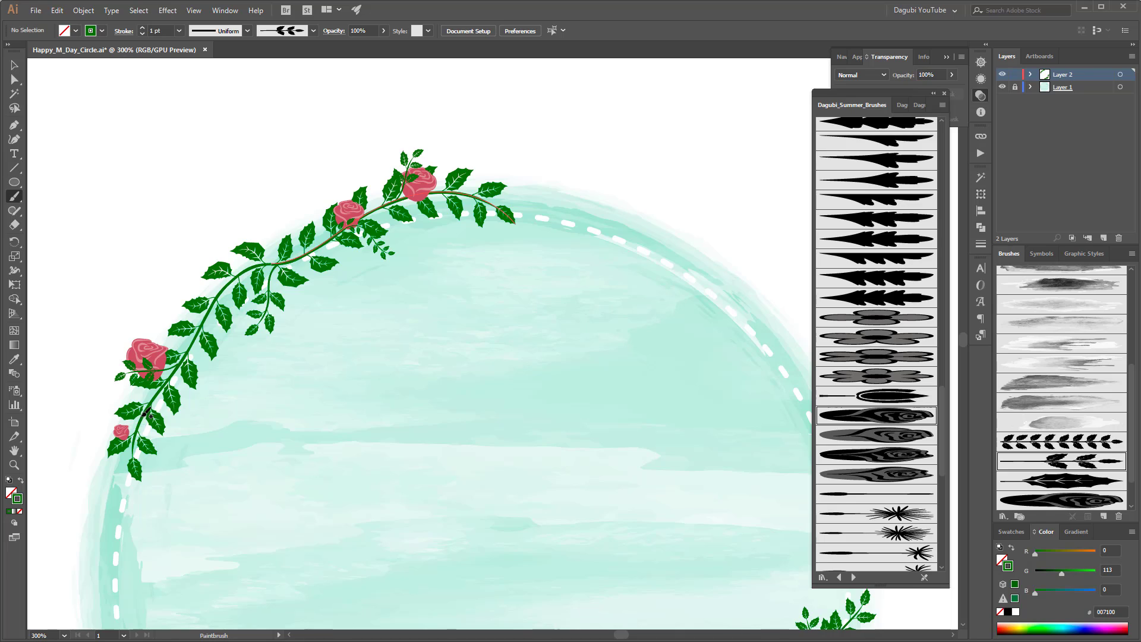
mouse_move(143, 416)
mouse_down()
mouse_move(161, 457)
mouse_move(132, 443)
mouse_move(106, 488)
mouse_up()
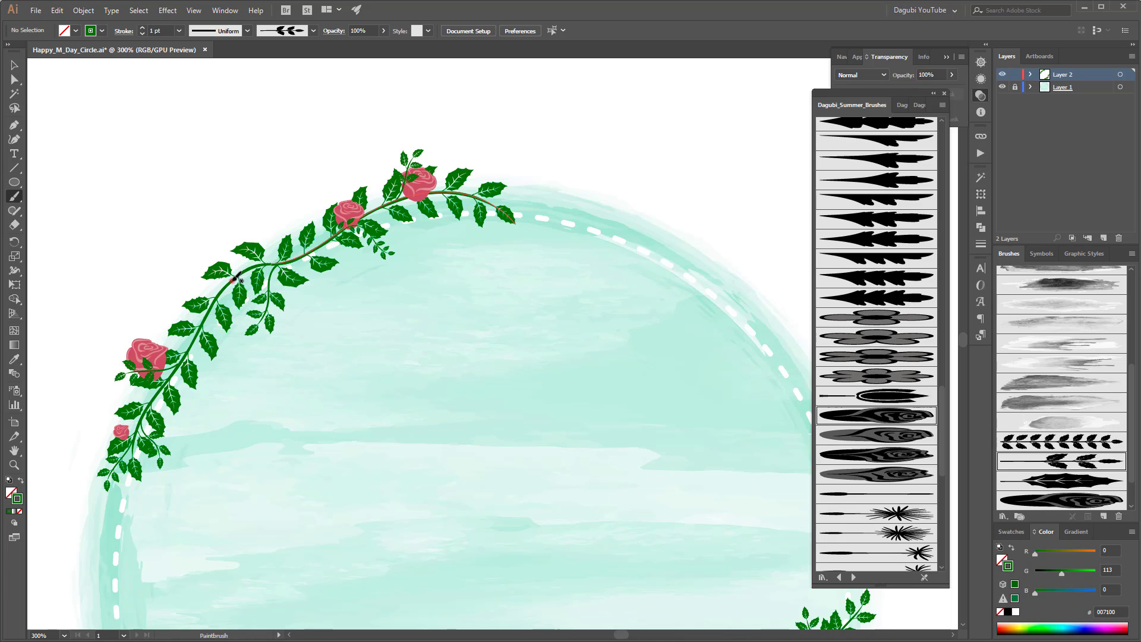
drag(236, 277, 205, 286)
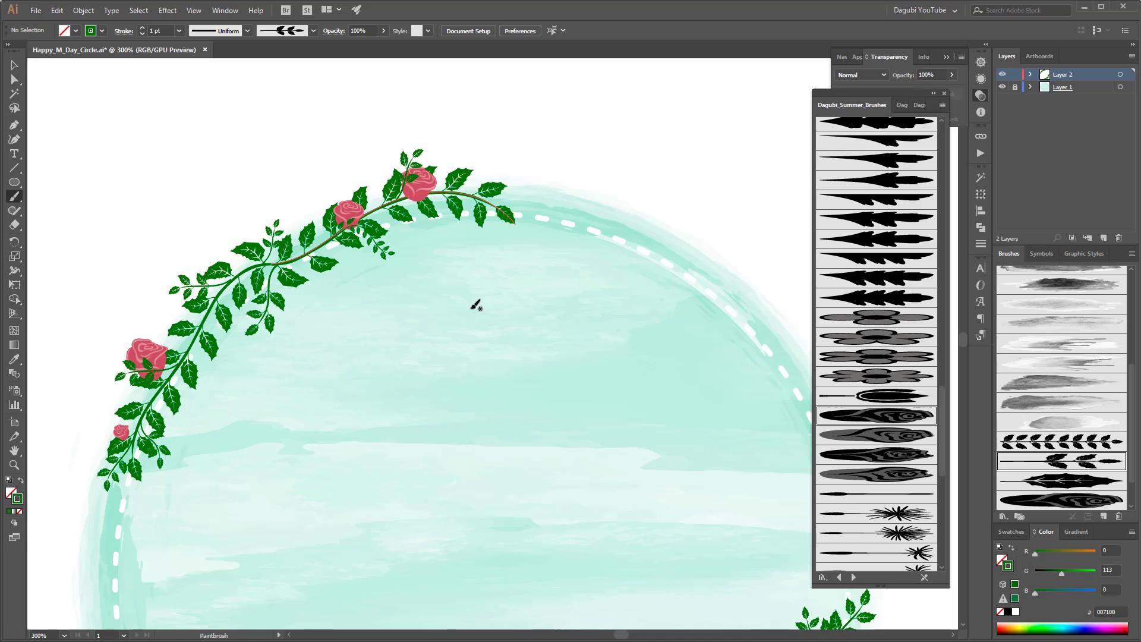
scroll(476, 305, down, 2)
drag(554, 407, 547, 334)
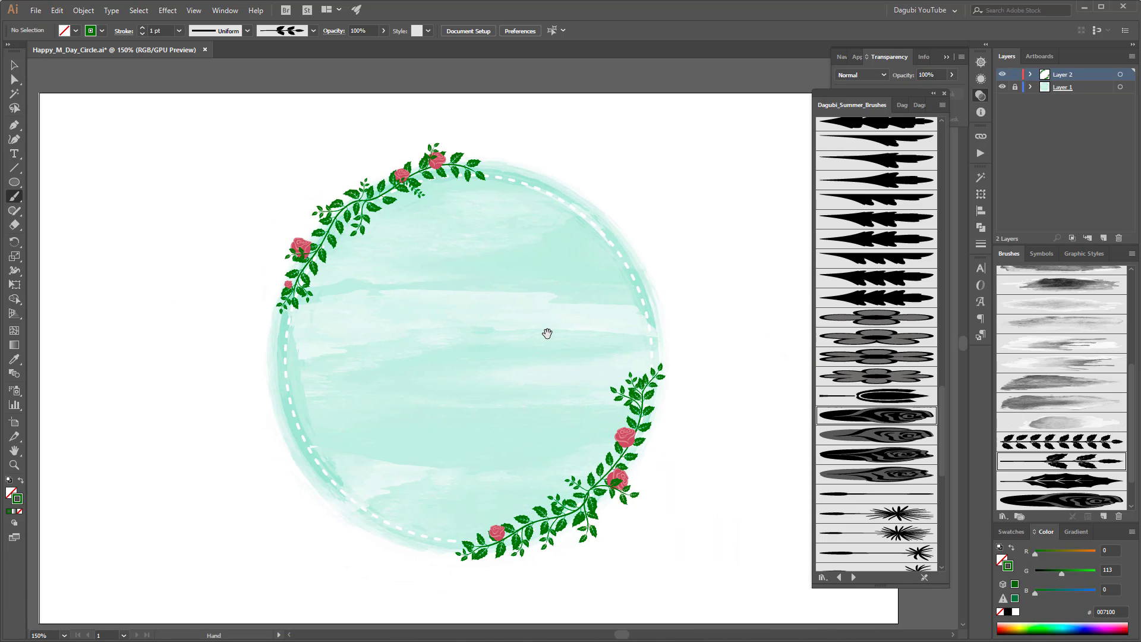
click(747, 295)
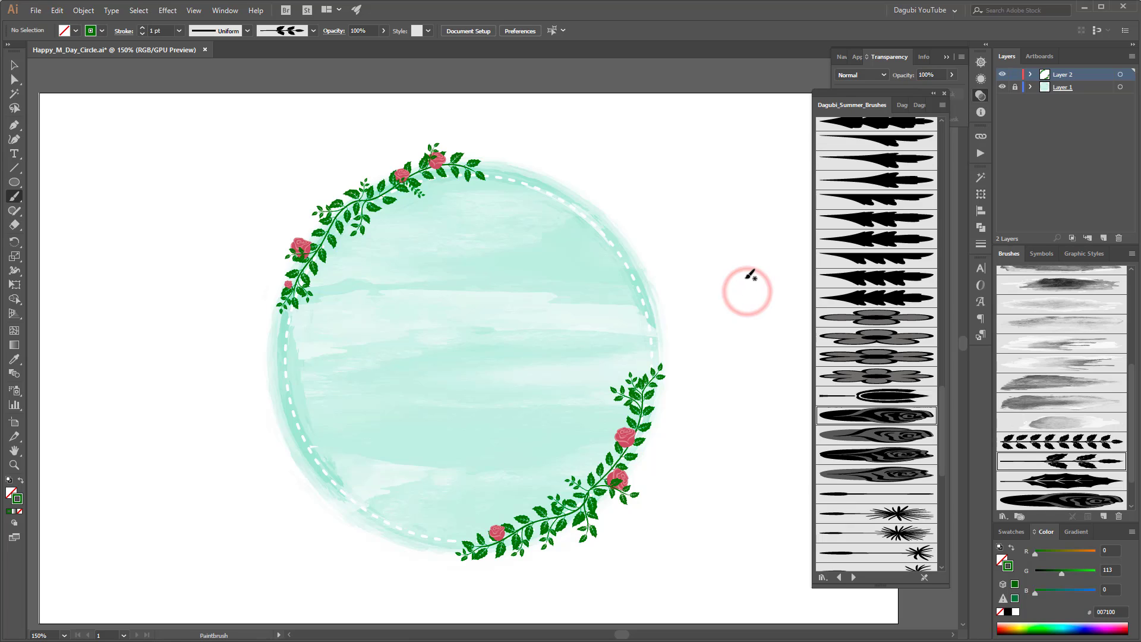
Step: Paint four large roses in an existing rose's pink stroke with the third dark rose brush, two on the lower-right branches and two on the upper-left
click(900, 456)
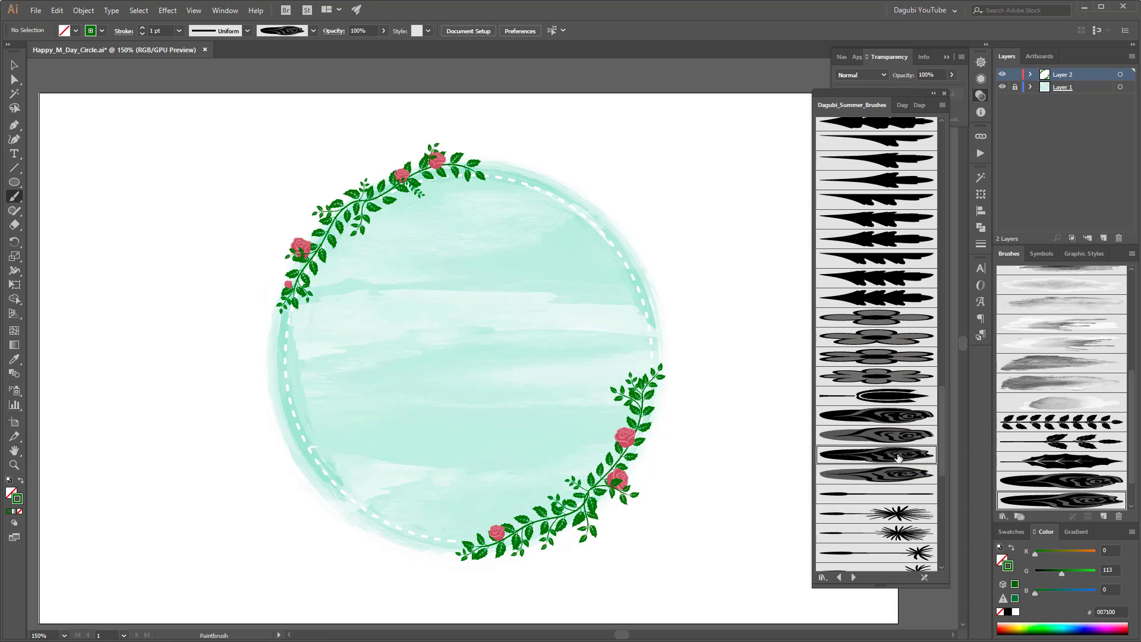
click(625, 438)
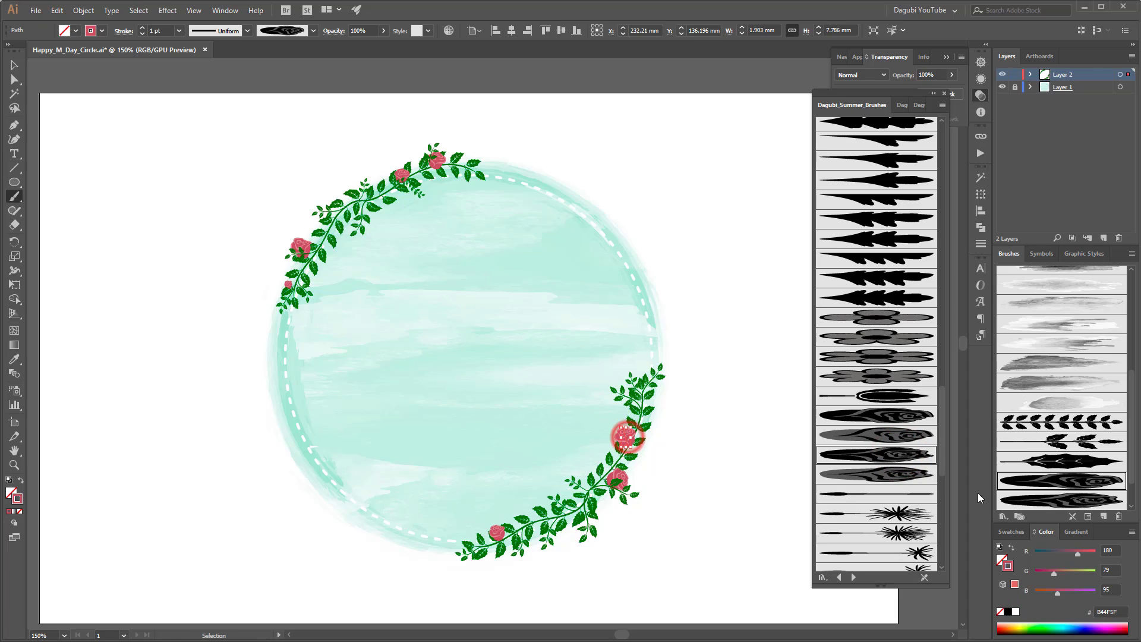
click(789, 405)
click(865, 459)
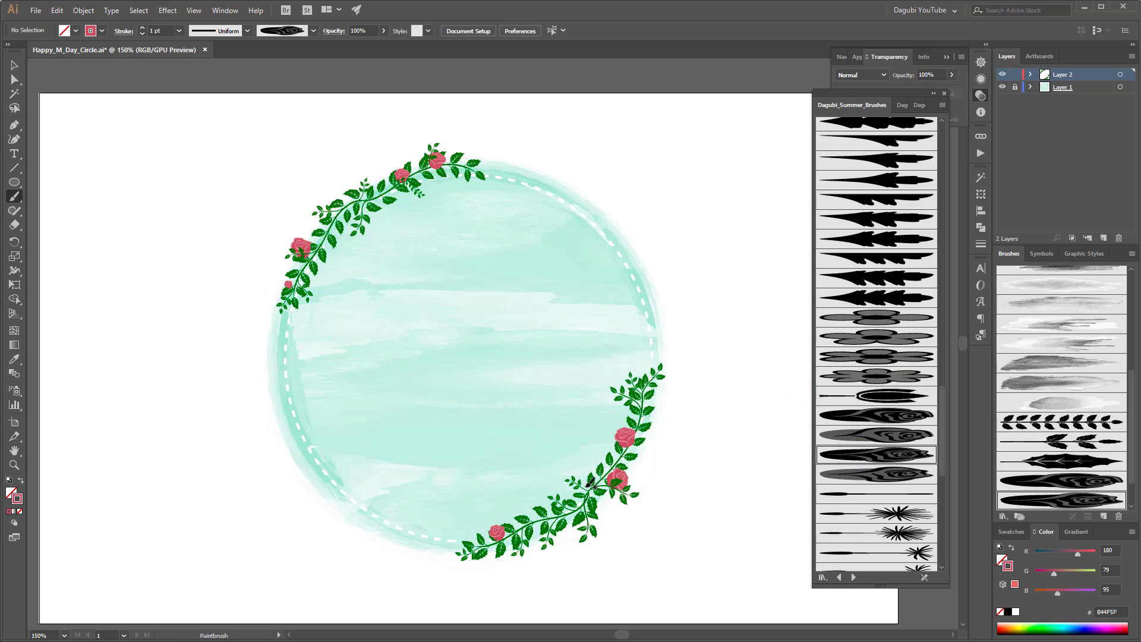
mouse_move(590, 501)
mouse_down()
mouse_move(571, 510)
mouse_move(574, 461)
mouse_up()
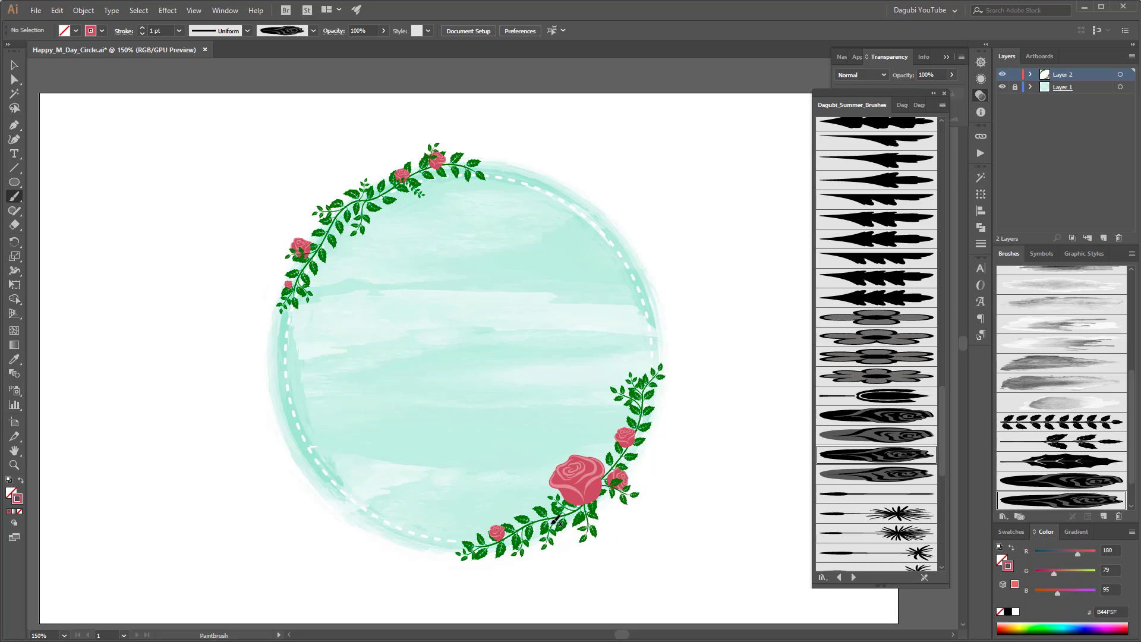
mouse_move(555, 521)
mouse_down()
mouse_move(544, 538)
mouse_move(524, 500)
mouse_up()
mouse_move(371, 200)
mouse_down()
mouse_move(374, 213)
mouse_move(382, 165)
mouse_up()
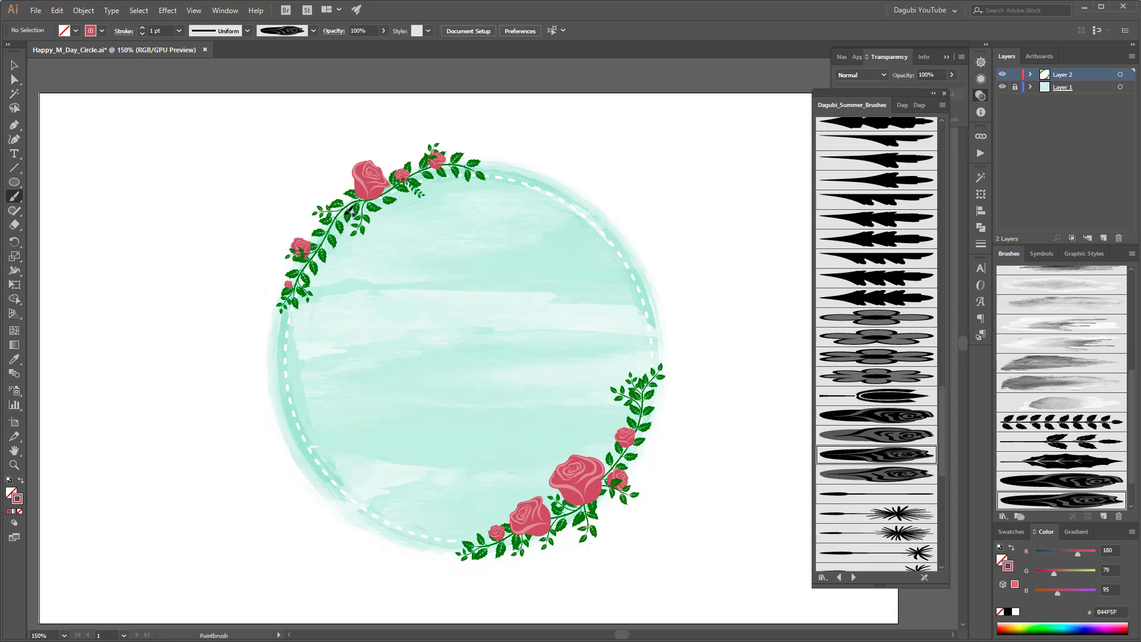
mouse_move(348, 219)
mouse_down()
mouse_move(333, 235)
mouse_move(305, 208)
mouse_up()
Step: Paint a medium pink rose with the first dark rose brush and place it between the two large upper-left roses
click(904, 421)
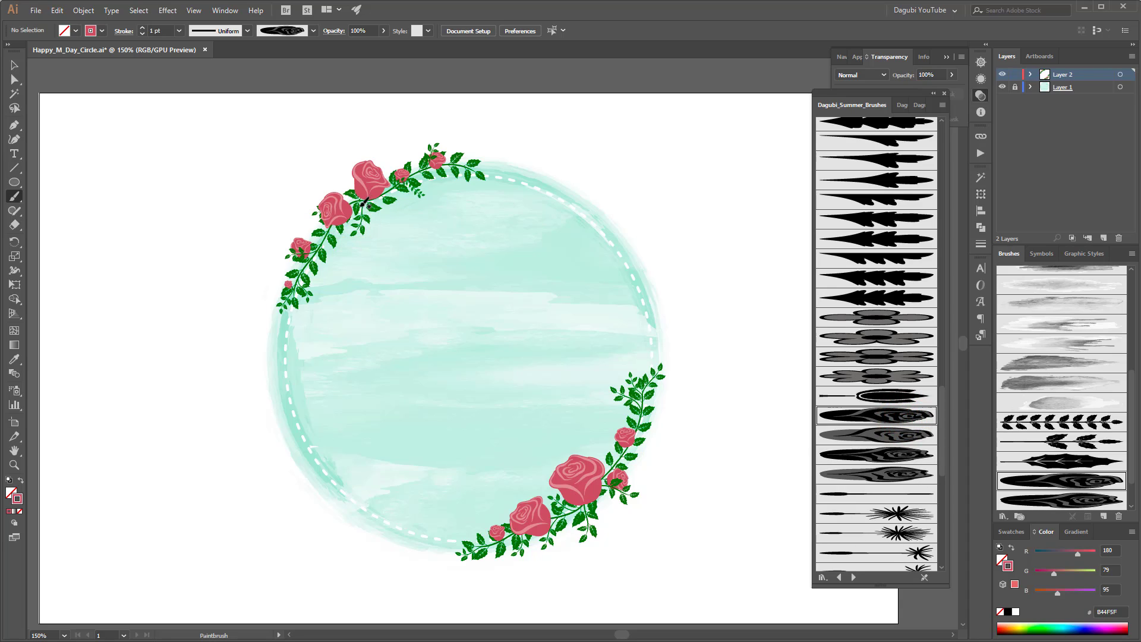
drag(363, 203, 340, 177)
key(v)
click(355, 199)
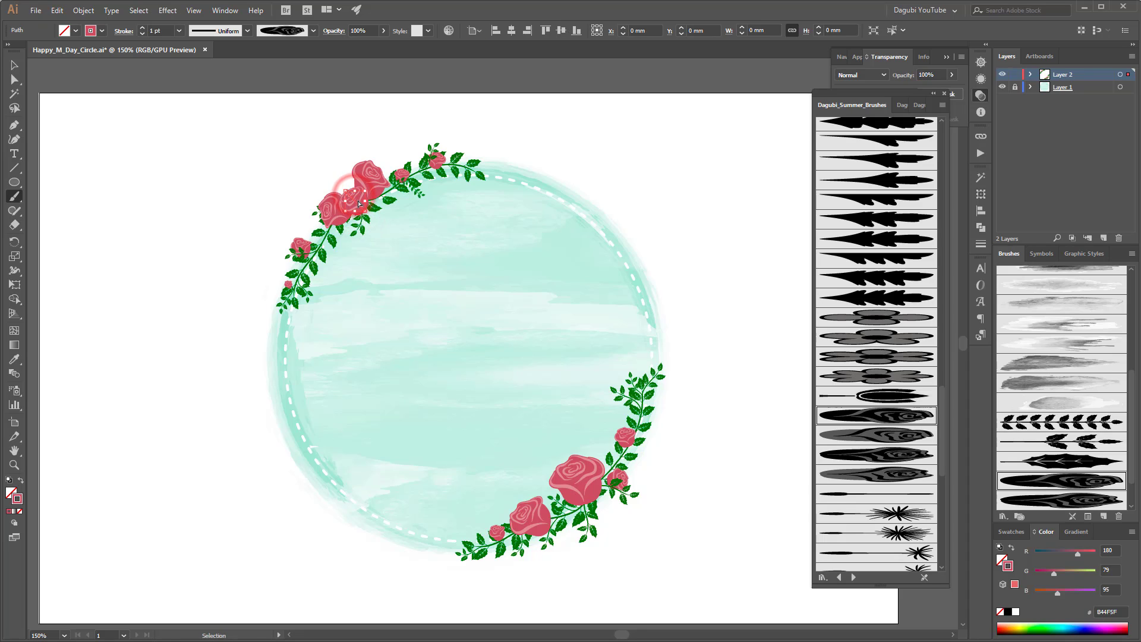
ctrl+click(600, 147)
Step: Paint a medium rose between the two small roses on the top branch after undoing a larger one, and enlarge it slightly
drag(415, 171, 419, 147)
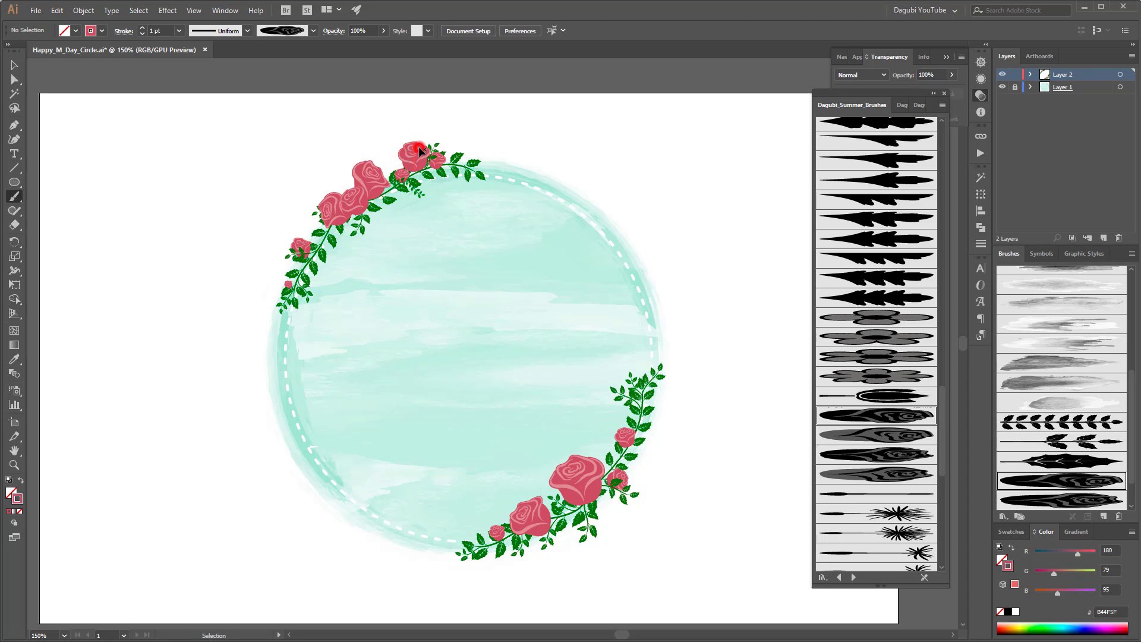
key(ctrl+z)
mouse_move(414, 175)
mouse_down()
mouse_move(420, 146)
mouse_move(451, 265)
mouse_up()
ctrl+click(415, 153)
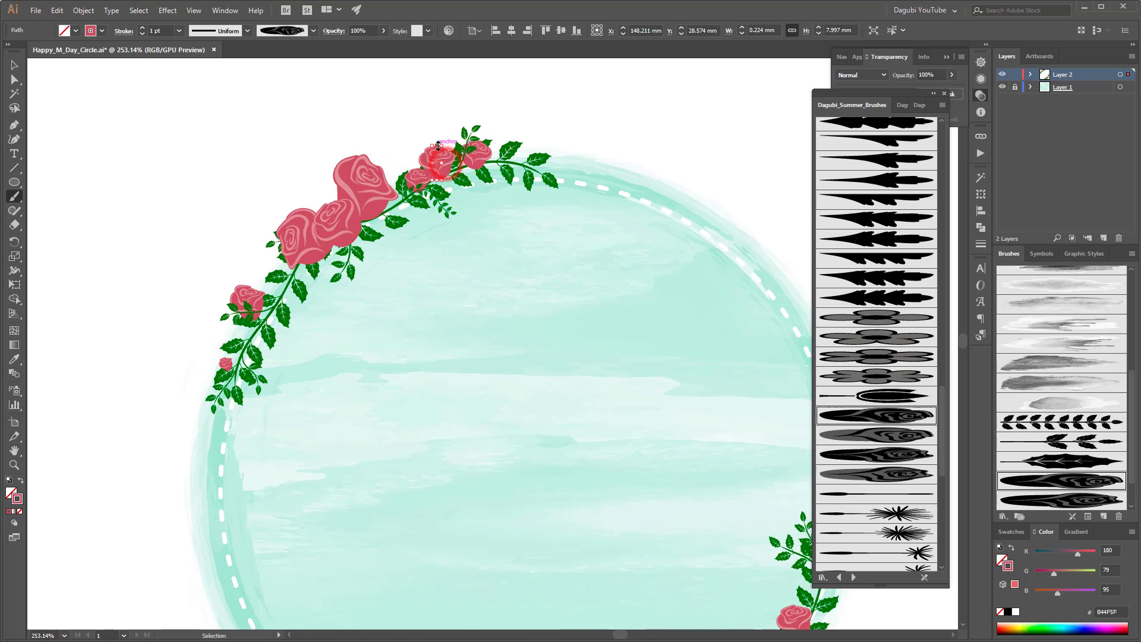
mouse_move(438, 145)
mouse_down()
mouse_move(438, 124)
mouse_move(438, 136)
mouse_up()
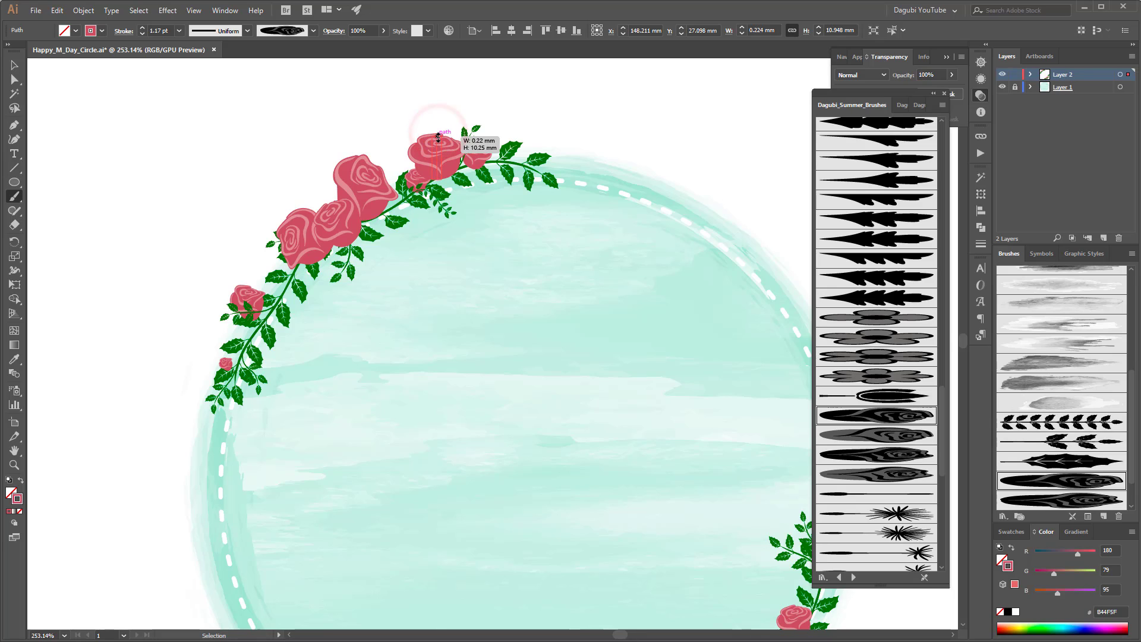
Step: Paint a medium pink rose on the lower part of the left branch, between its two small roses
ctrl+click(274, 173)
mouse_move(258, 331)
mouse_down()
mouse_move(215, 335)
mouse_move(255, 347)
mouse_up()
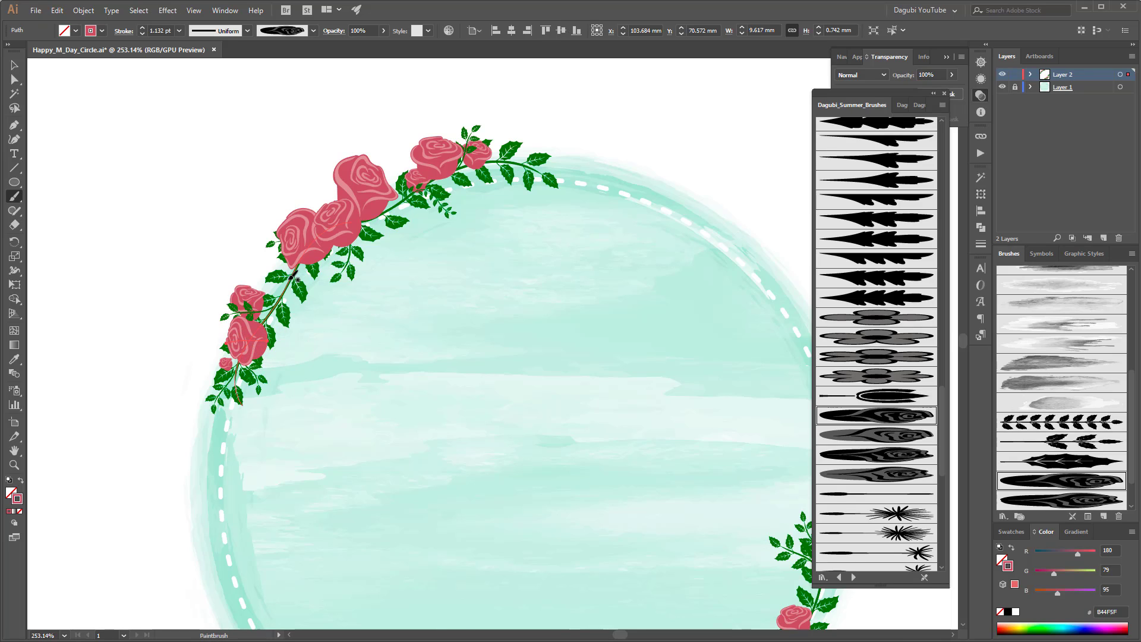
Step: Paint a small pink rose on the left branch, just below the large upper-left roses
drag(287, 279, 268, 272)
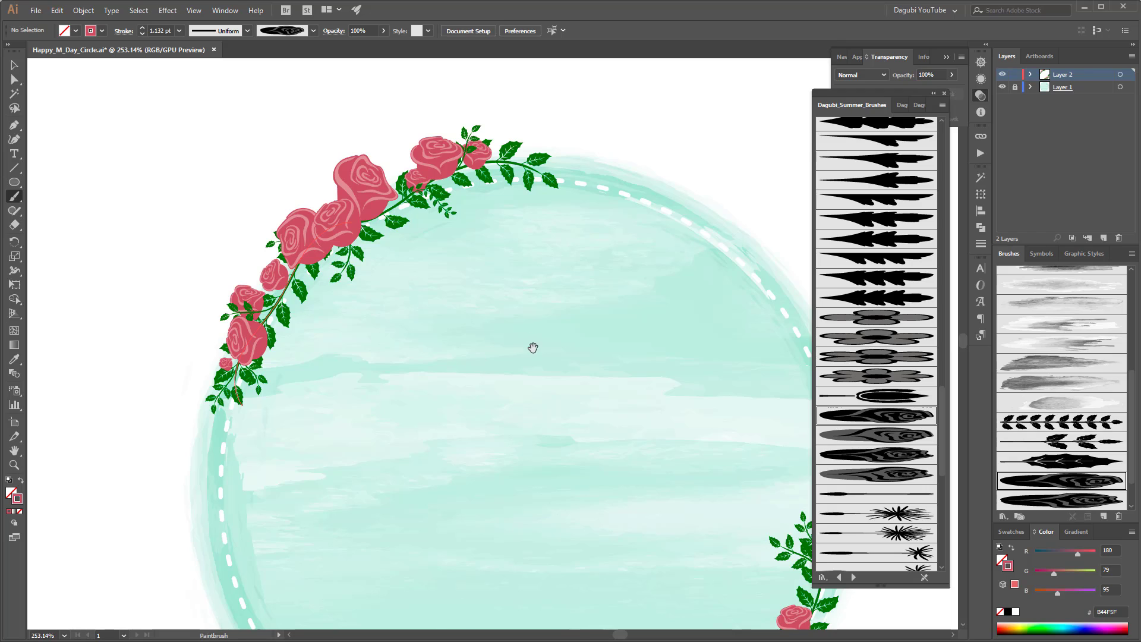
Step: Reduce the topmost large upper-left rose to a 1 pt stroke, lower it onto the branch, and shift the neighbouring rose toward it
drag(534, 345, 508, 288)
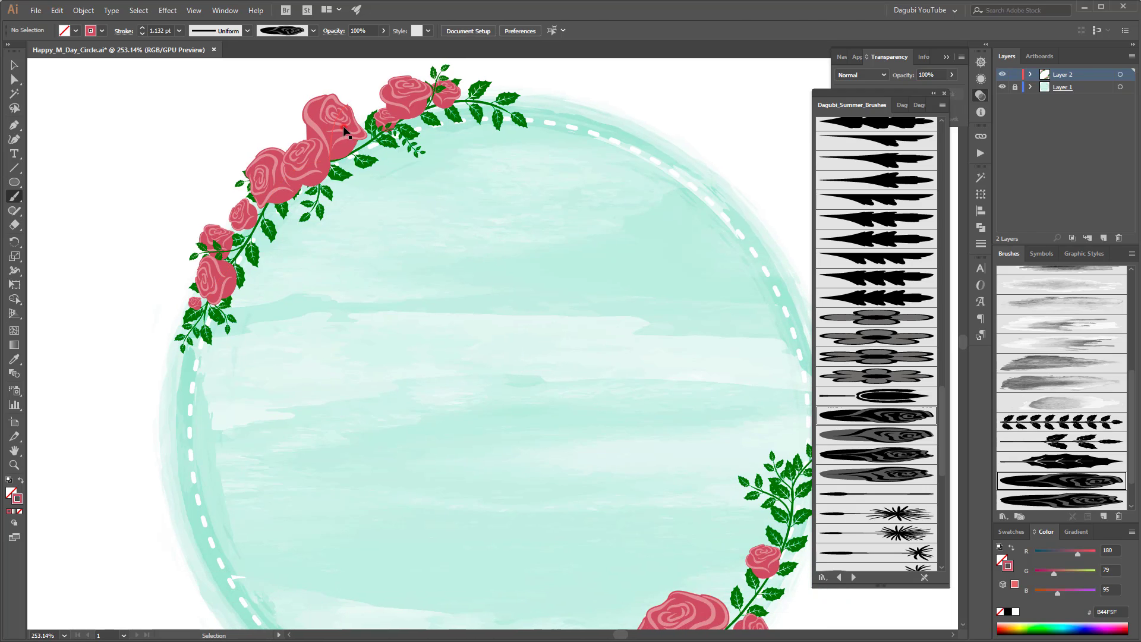
ctrl+click(343, 126)
drag(350, 102, 355, 131)
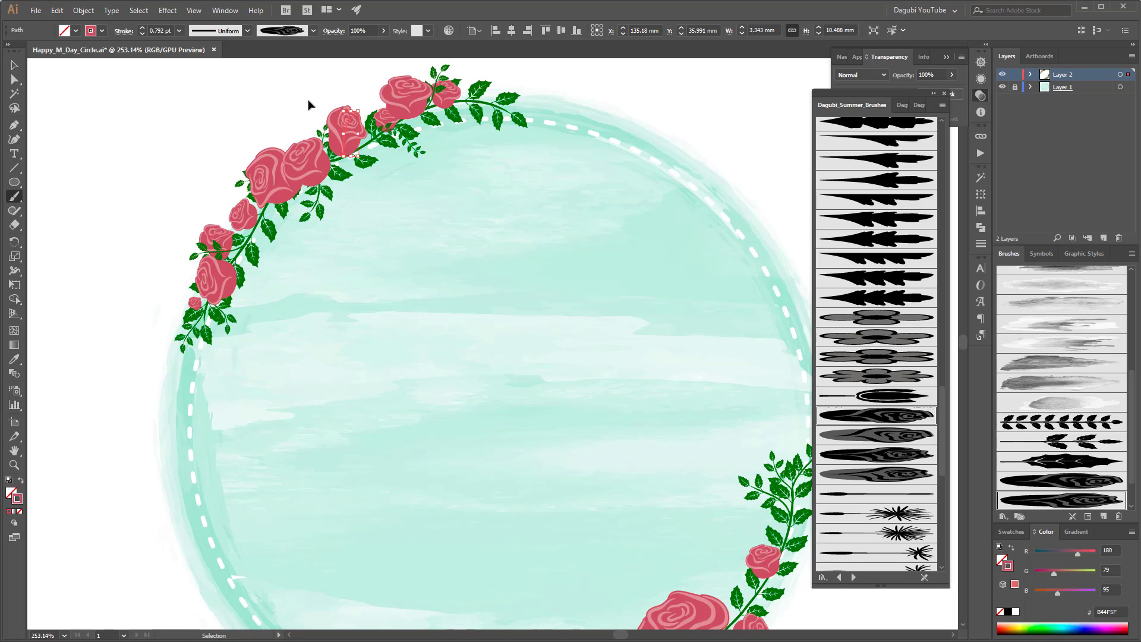
click(145, 114)
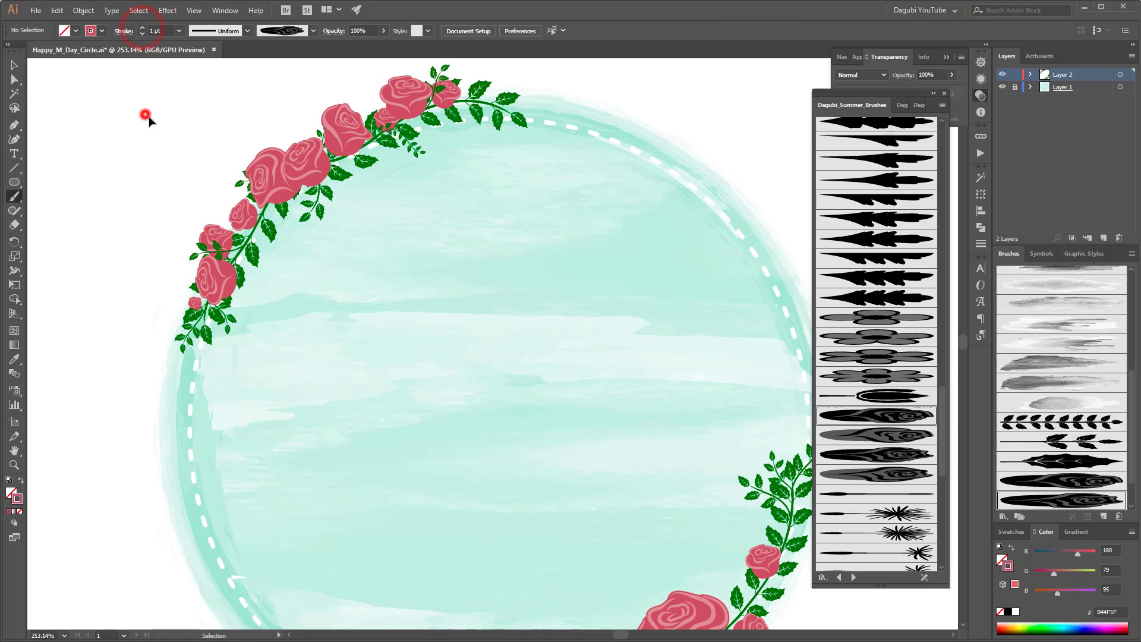
ctrl+click(312, 161)
click(165, 84)
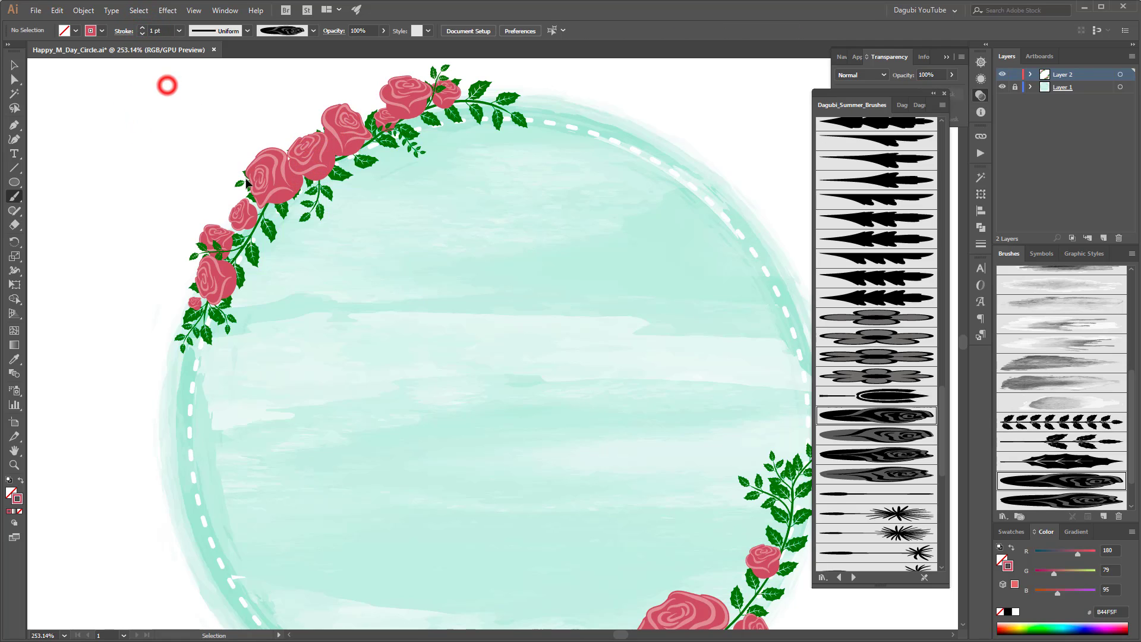
Step: Paint a small rose on the upper part of the lower-right branch and a medium rose between the largest rose and the small one above it
mouse_move(656, 419)
mouse_down()
mouse_move(488, 273)
mouse_move(445, 219)
mouse_up()
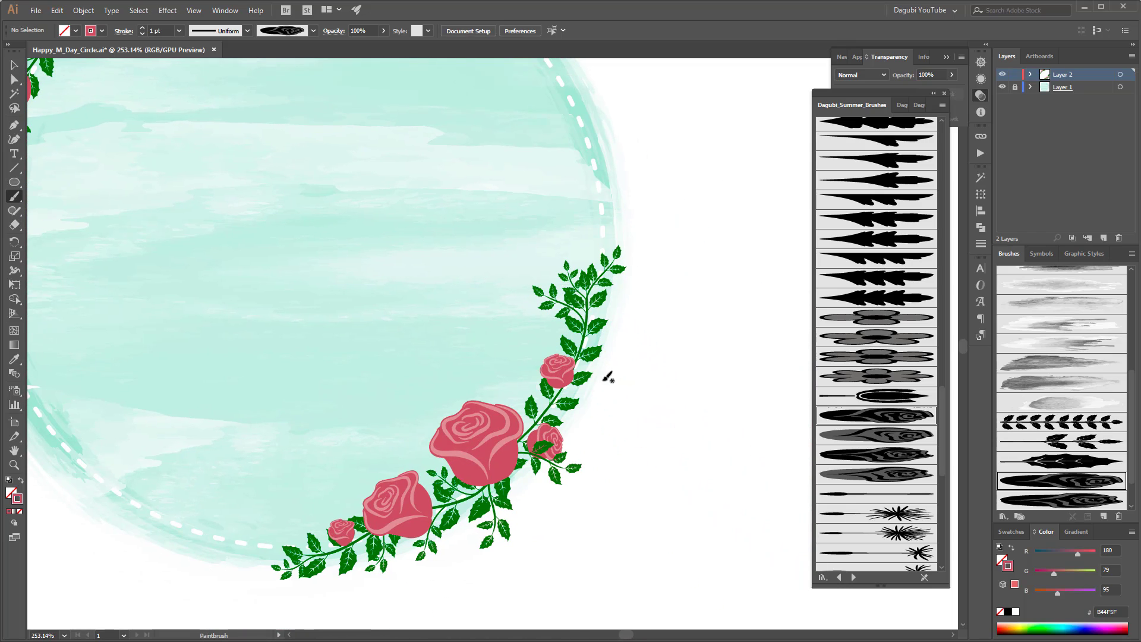
drag(586, 349, 609, 321)
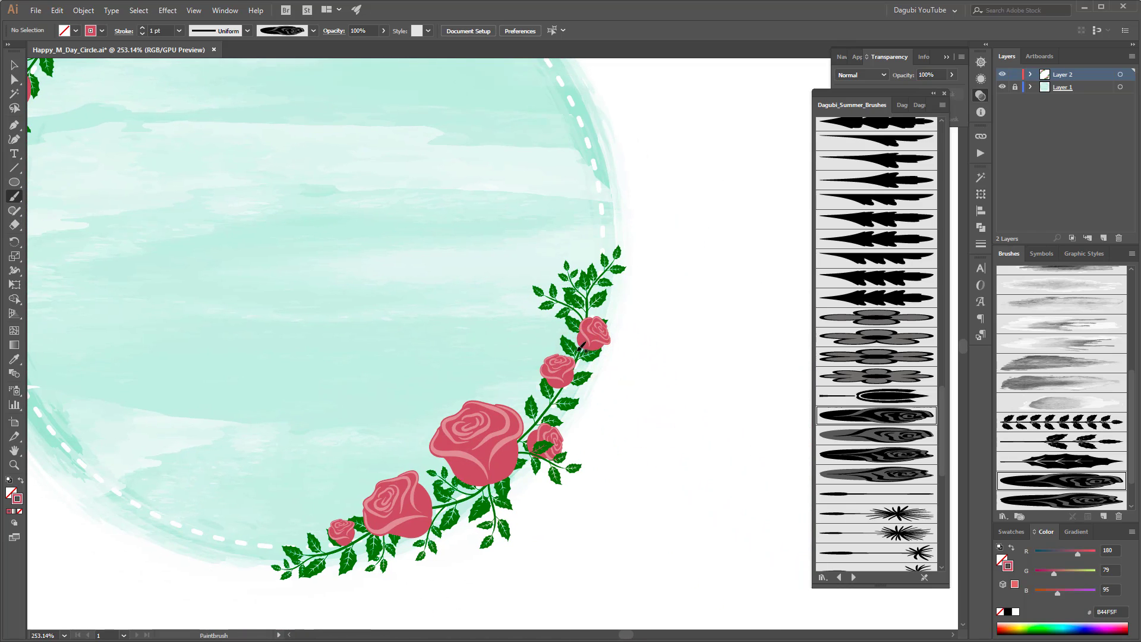
mouse_move(547, 410)
mouse_down()
mouse_move(535, 385)
mouse_move(535, 412)
mouse_up()
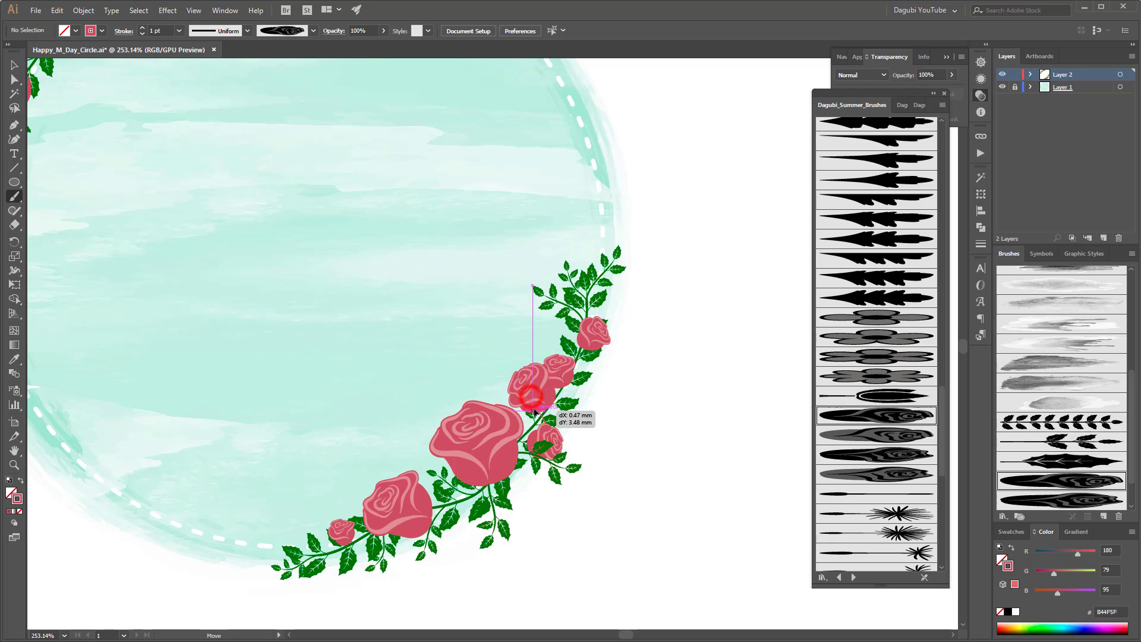
ctrl+click(645, 480)
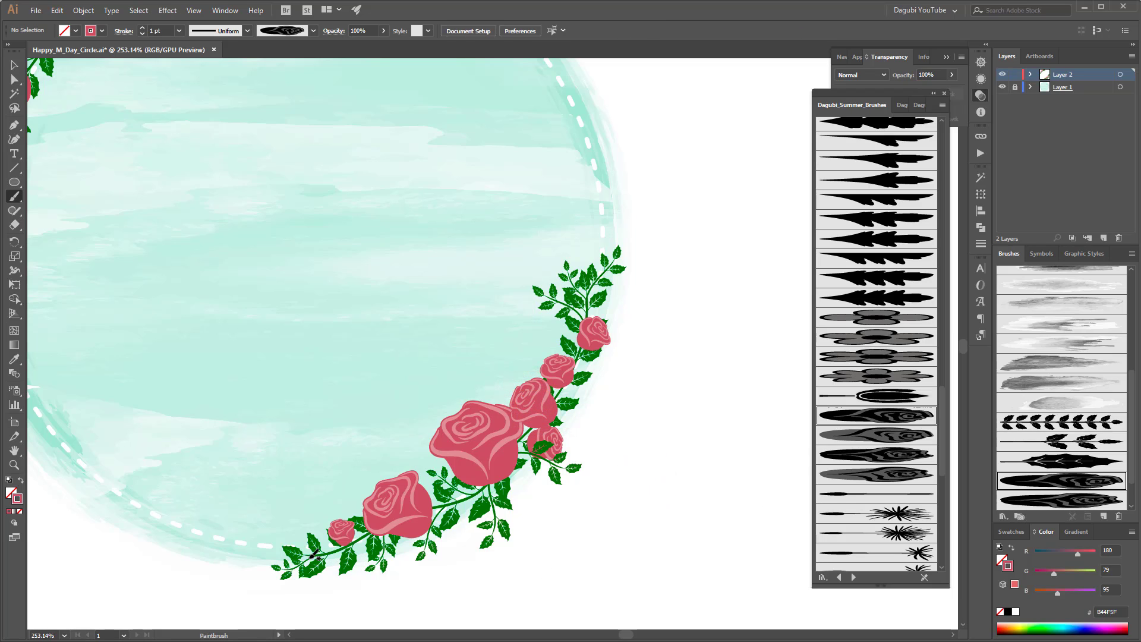
Step: Paint four more small roses on the lower-right garland: at its lower-left end, between the large roses, on the outer side and near the upper tip
drag(313, 554, 279, 546)
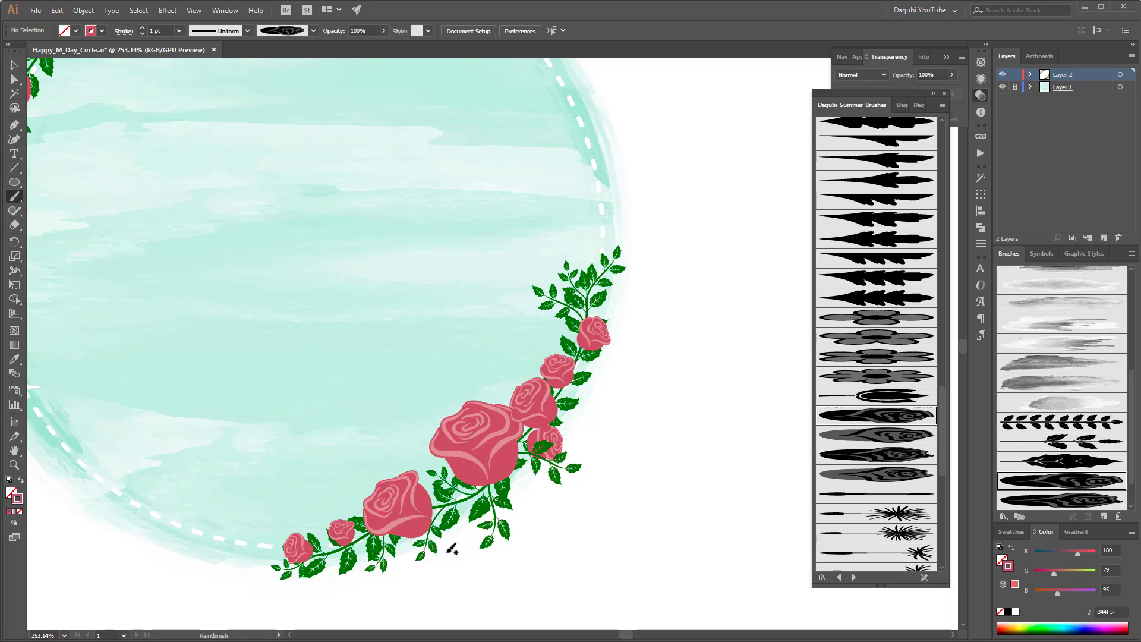
drag(466, 492, 469, 538)
mouse_move(579, 400)
mouse_down()
mouse_move(565, 402)
mouse_move(573, 395)
mouse_up()
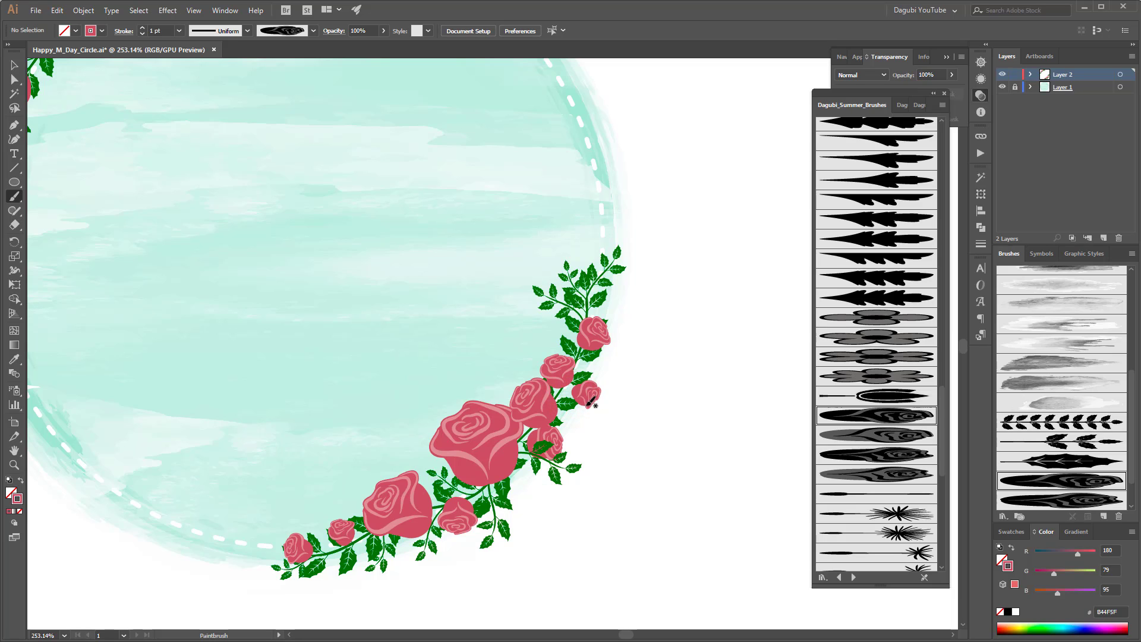
scroll(515, 311, up, 2)
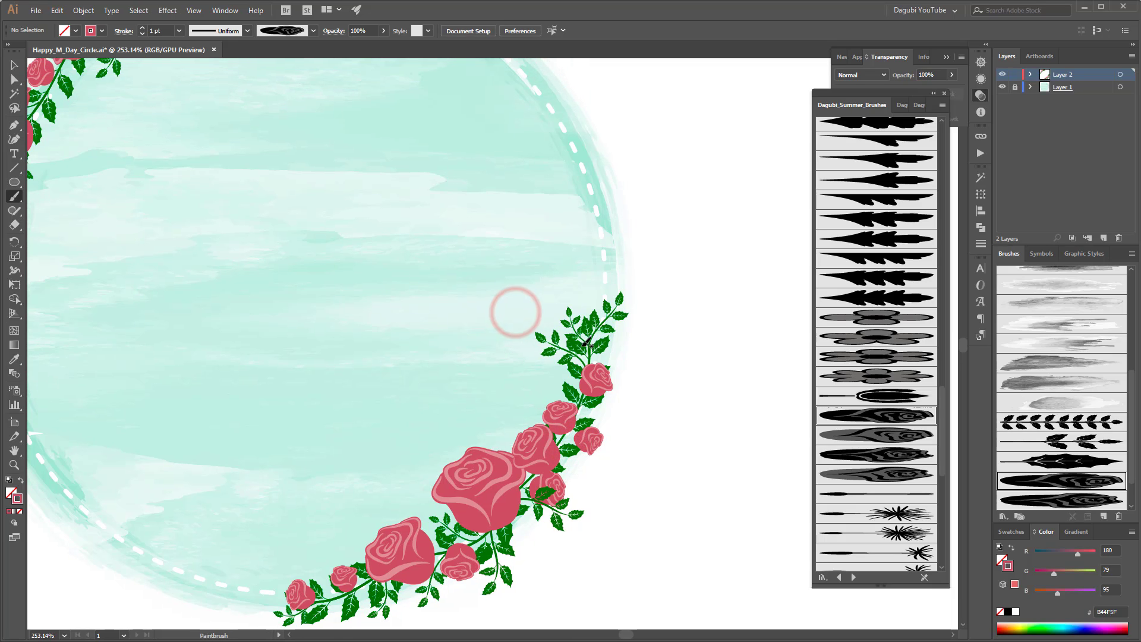
drag(585, 343, 602, 307)
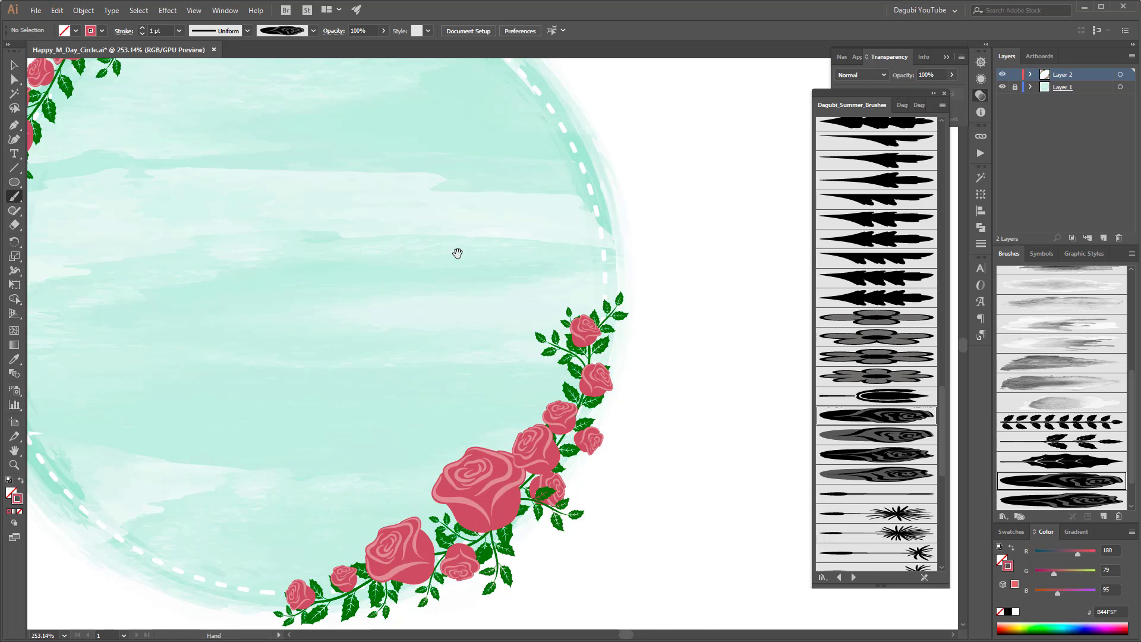
Step: Paint a small pink rose at the lower end of the upper-left garland
drag(458, 254, 600, 372)
drag(401, 97, 454, 223)
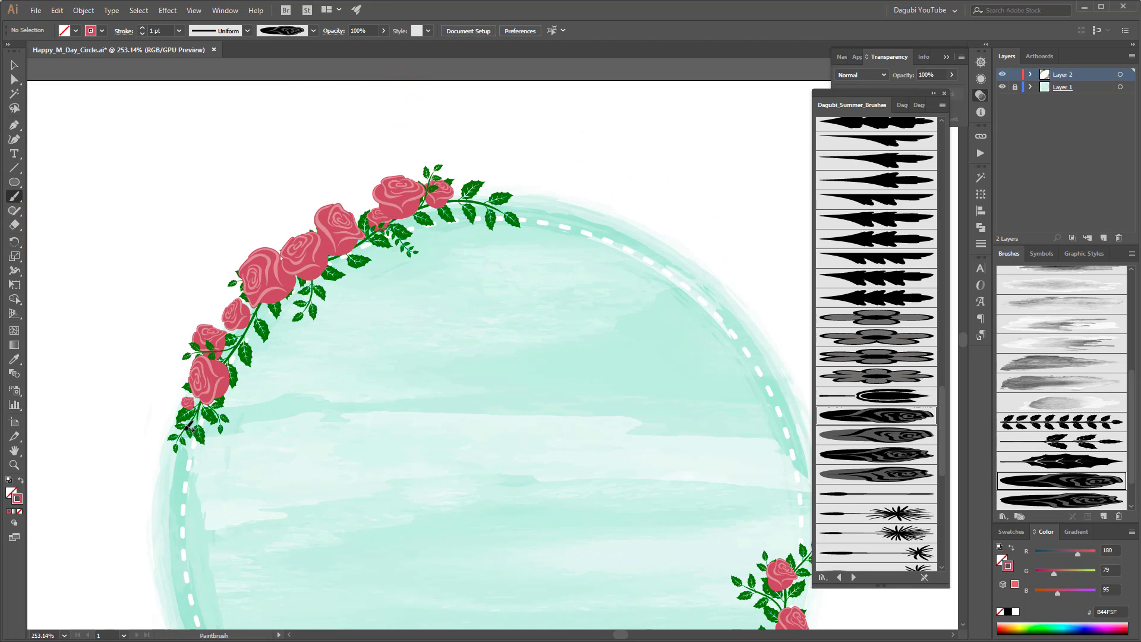
drag(198, 423, 179, 440)
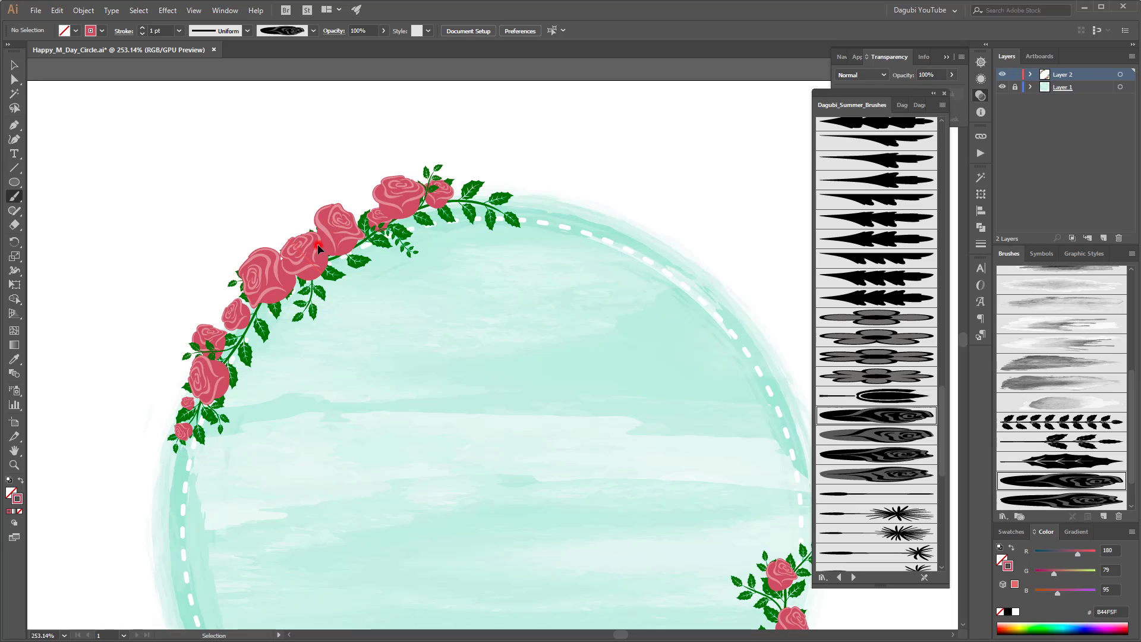
Step: Enlarge the middle upper-left rose's path to about 12.9 mm with a 1 pt stroke, and move it and its right-hand neighbour apart
mouse_move(318, 248)
mouse_down()
mouse_move(304, 261)
mouse_move(292, 239)
mouse_move(324, 221)
mouse_move(319, 244)
mouse_up()
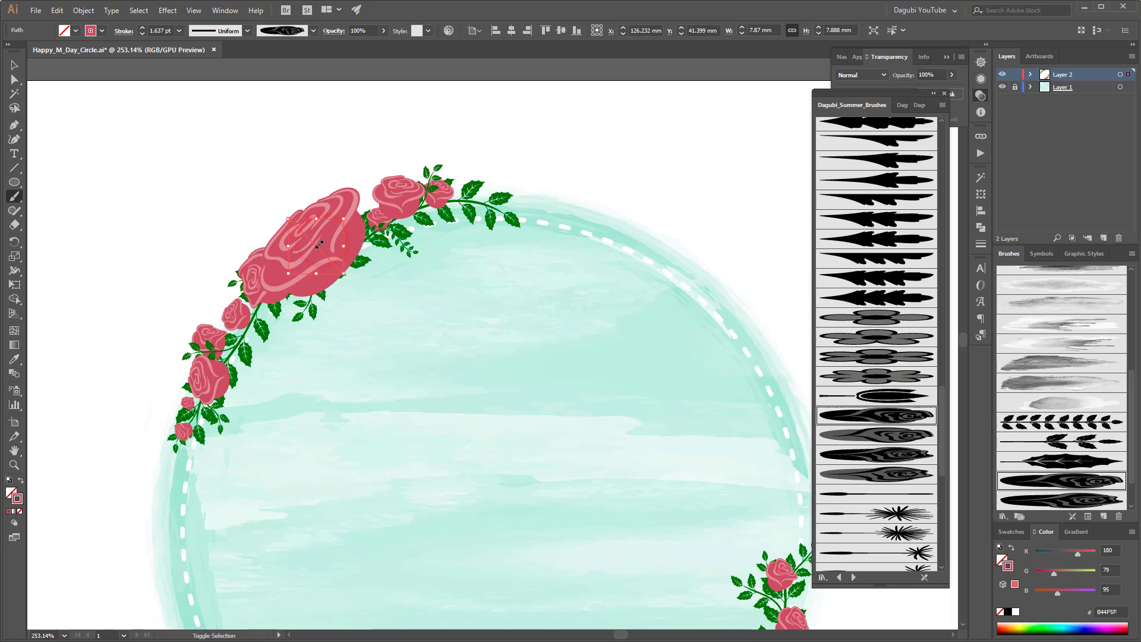
click(142, 34)
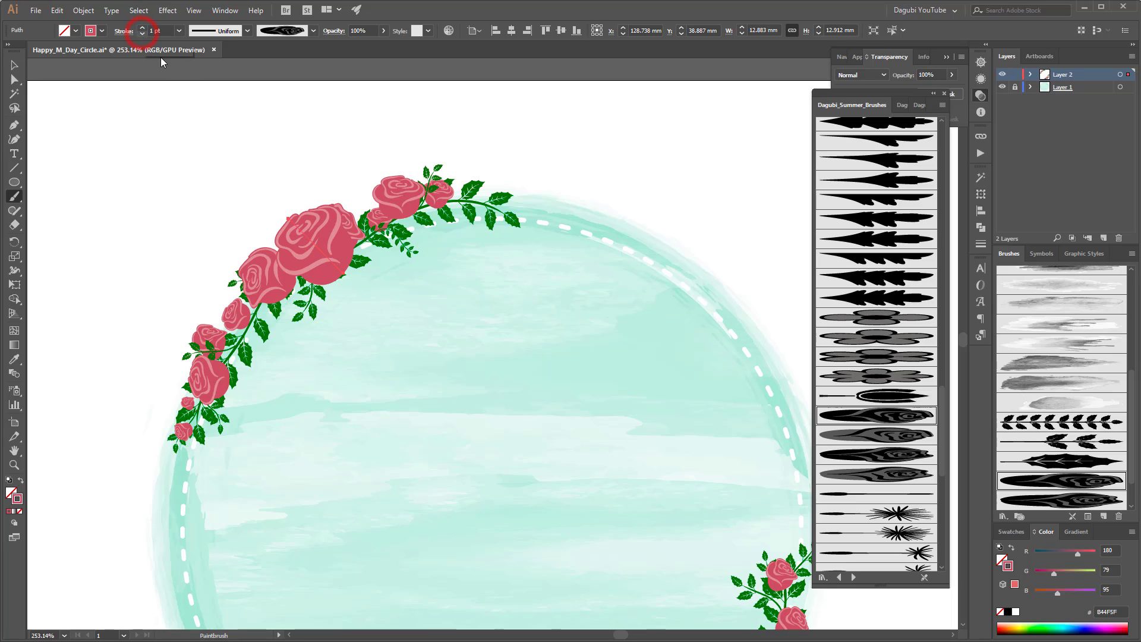
drag(337, 246, 318, 230)
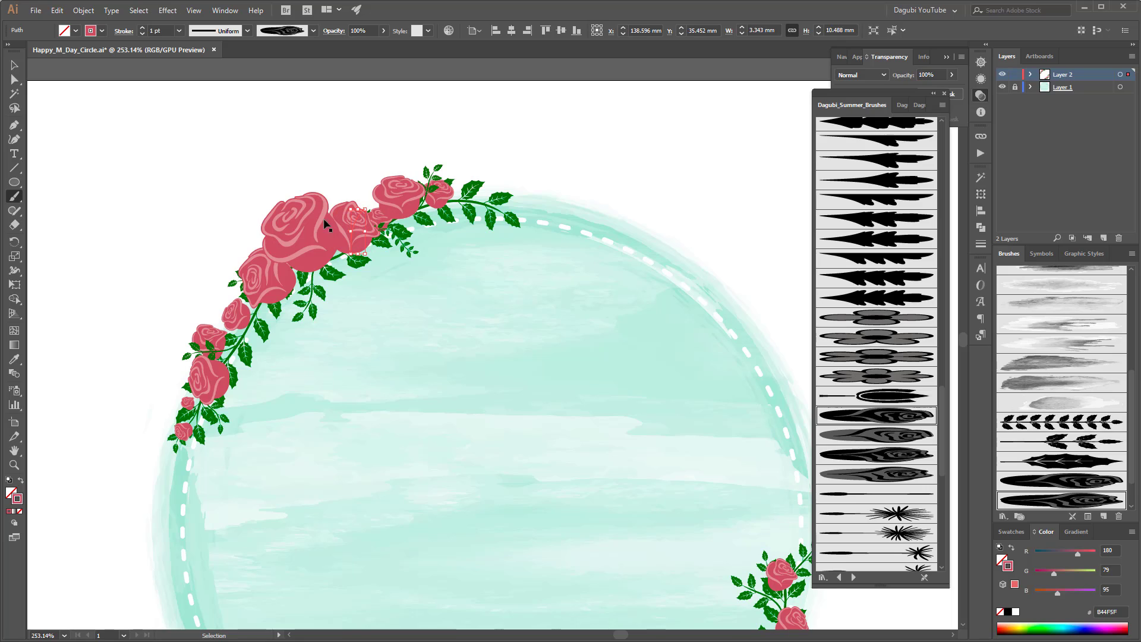
ctrl+click(305, 209)
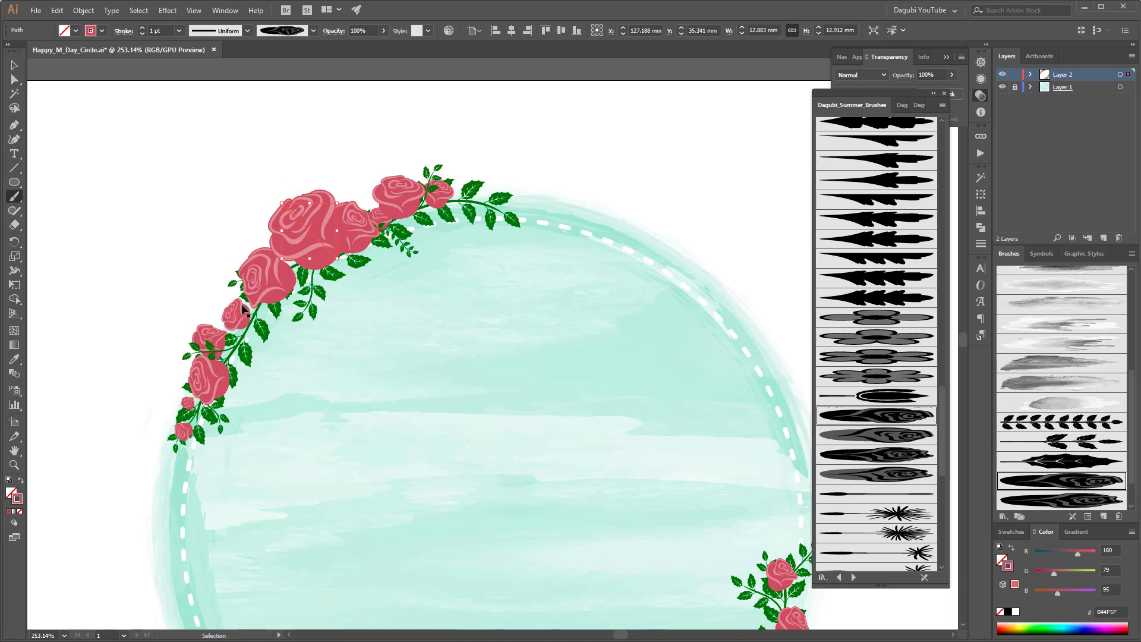
Step: Remove the small rose below the large upper-left roses, and shift the rose above it and the enlarged rose down the branch
mouse_move(241, 305)
mouse_down()
mouse_move(265, 284)
mouse_move(249, 299)
mouse_up()
drag(303, 245, 285, 252)
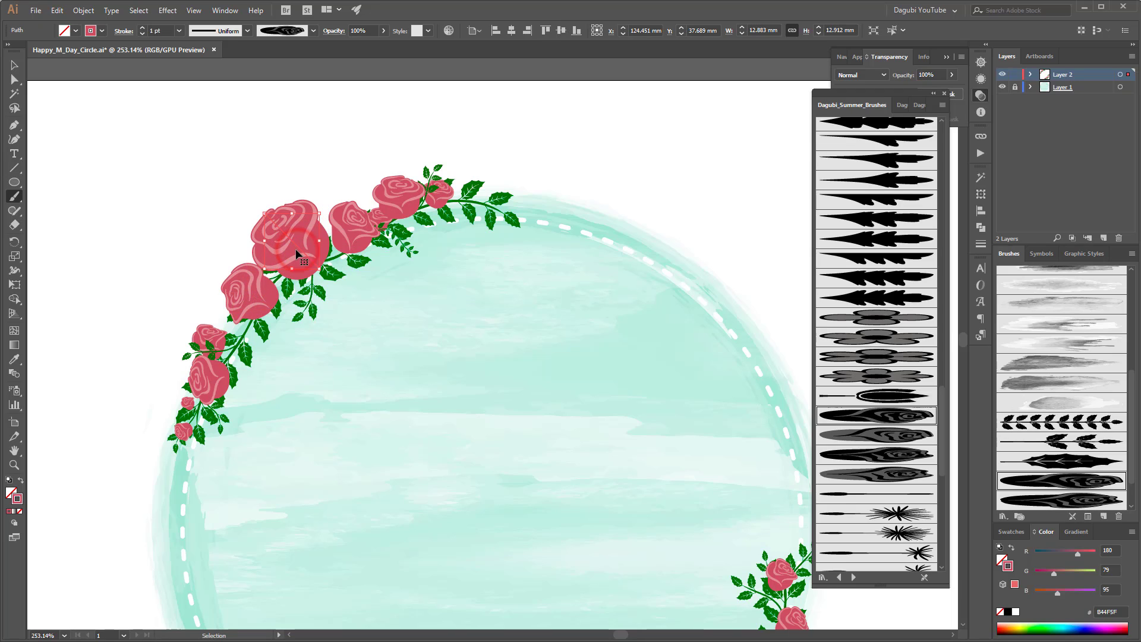
ctrl+click(598, 164)
Step: Pick up the green leafy sprig brush from an existing sprig and paint two sprigs extending the upper tip of the lower-right garland
key(ctrl+1)
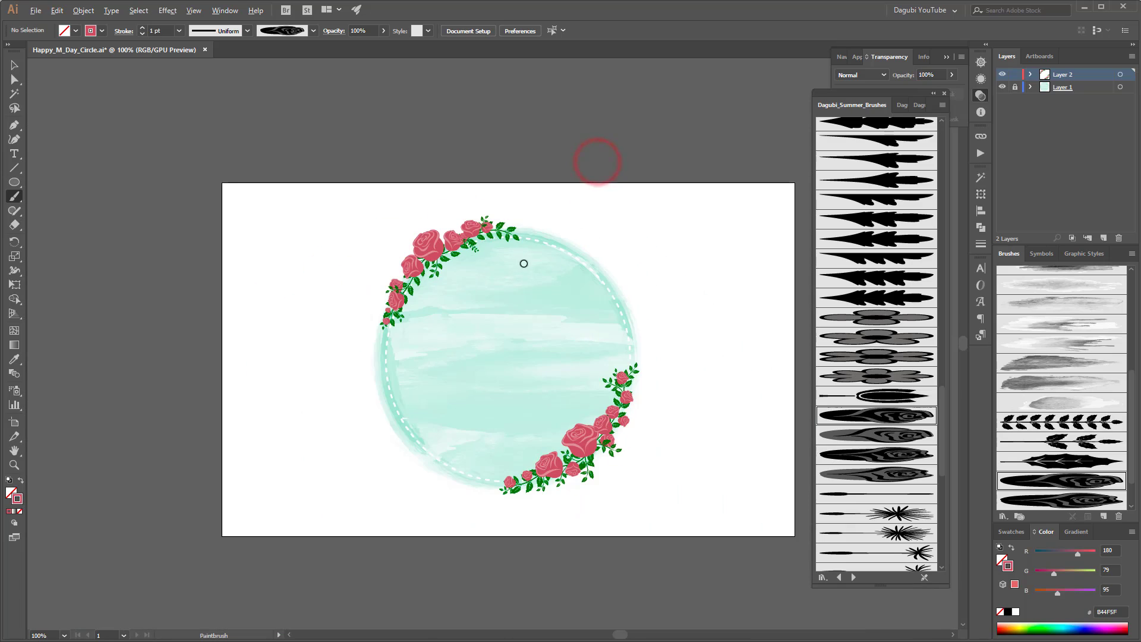
scroll(573, 394, up, 1)
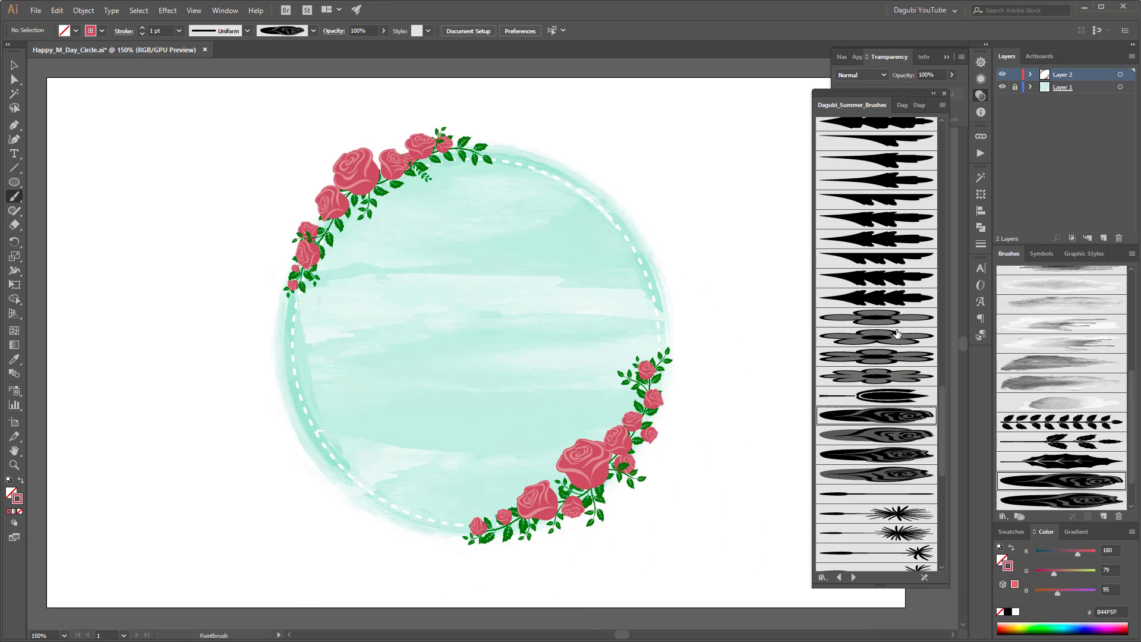
click(757, 198)
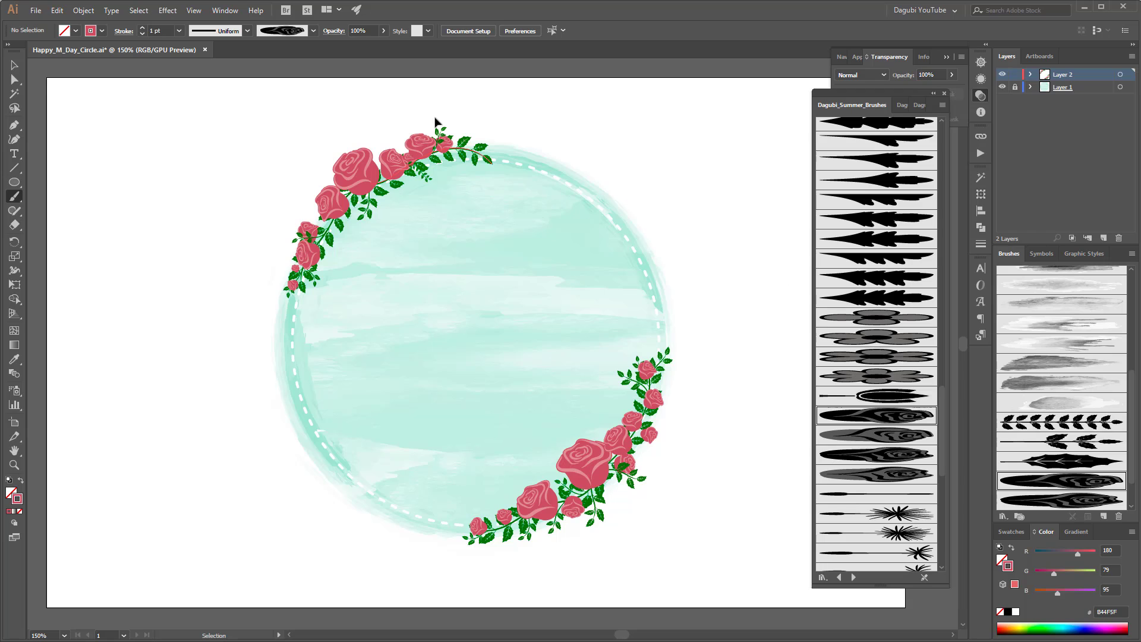
scroll(660, 388, up, 3)
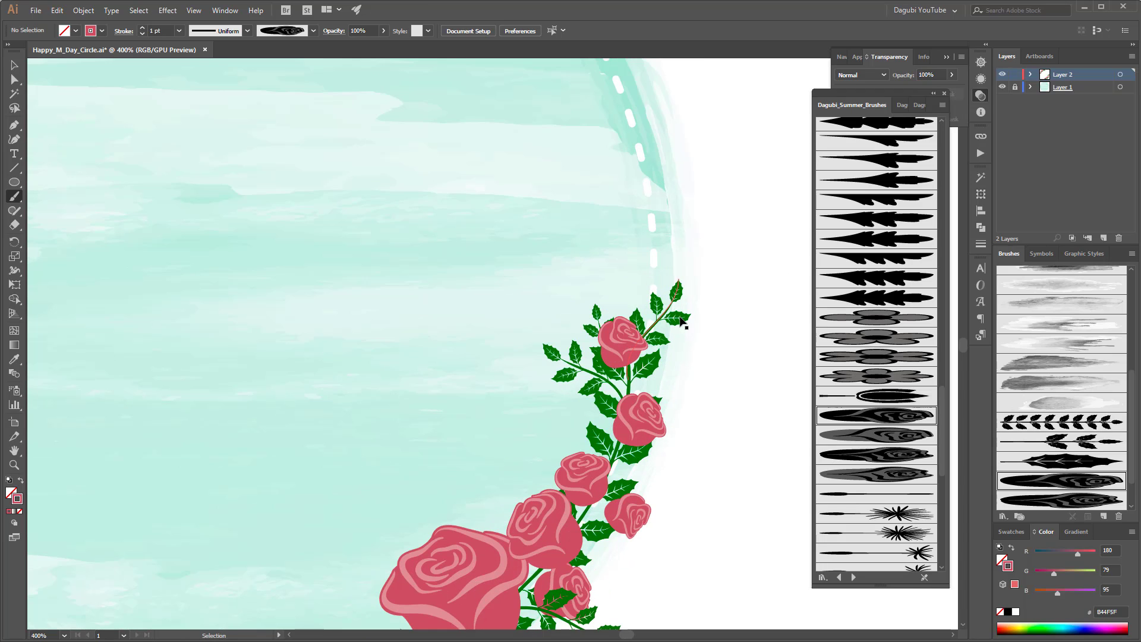
ctrl+click(673, 316)
scroll(751, 258, down, 1)
click(770, 275)
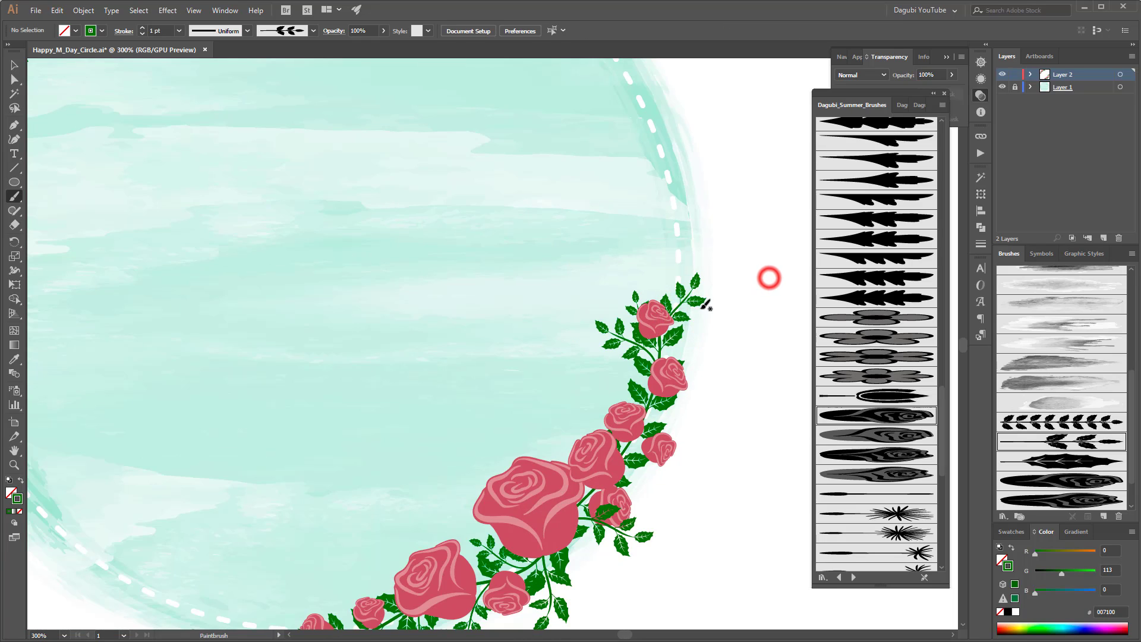
drag(677, 307, 672, 248)
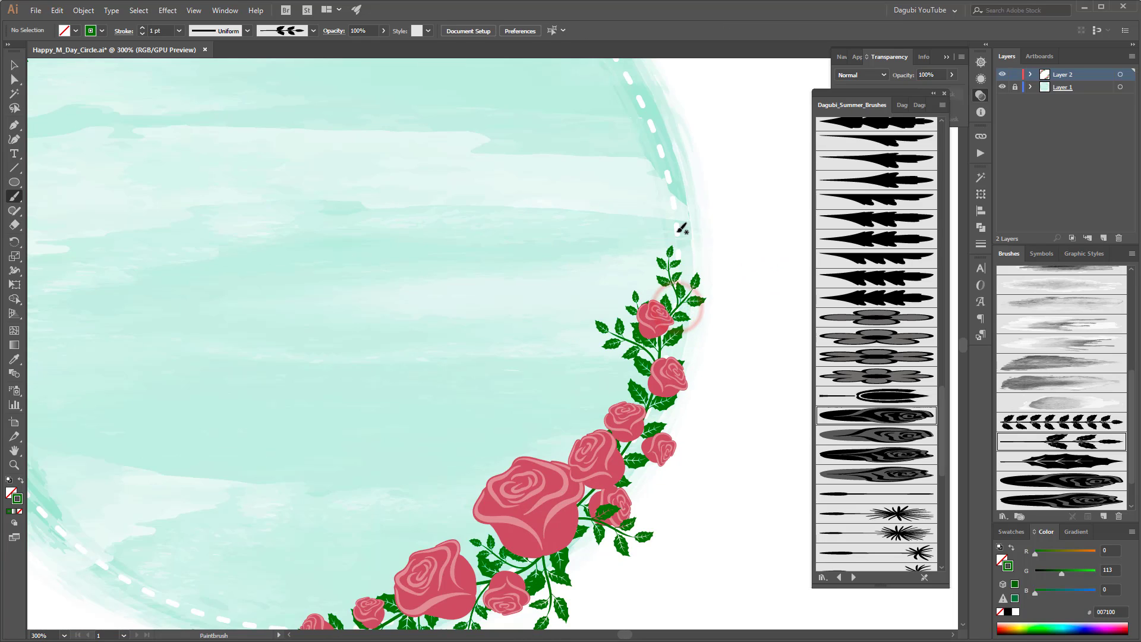
drag(672, 292, 696, 235)
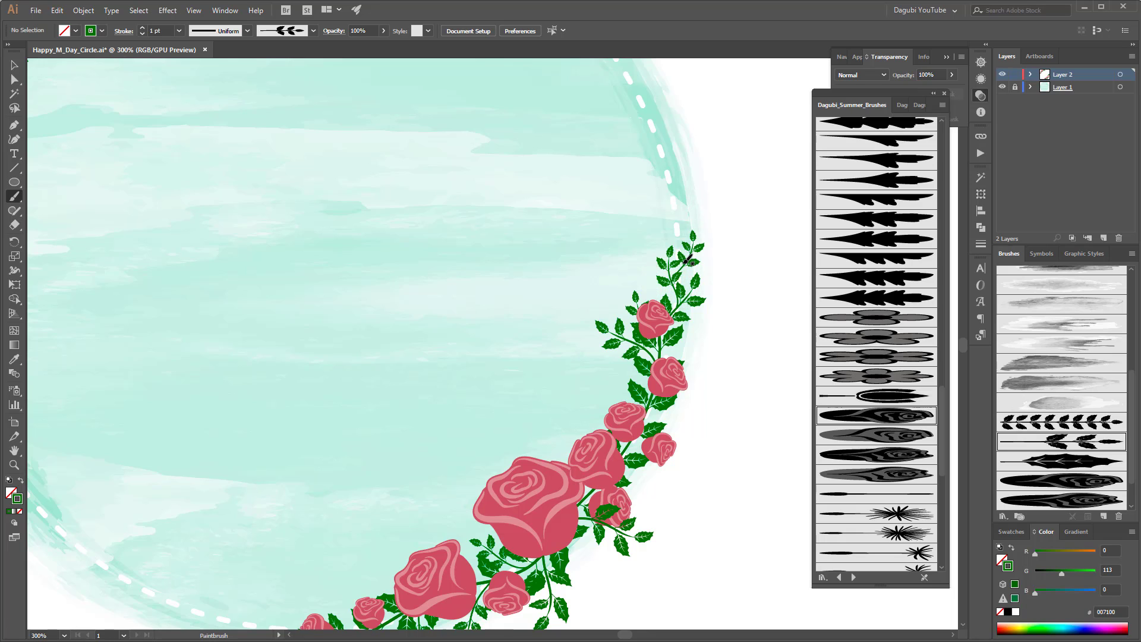
Step: Paint a green leafy sprig extending the lower-left end of the lower-right garland
key(space)
drag(559, 418, 618, 296)
drag(511, 350, 540, 332)
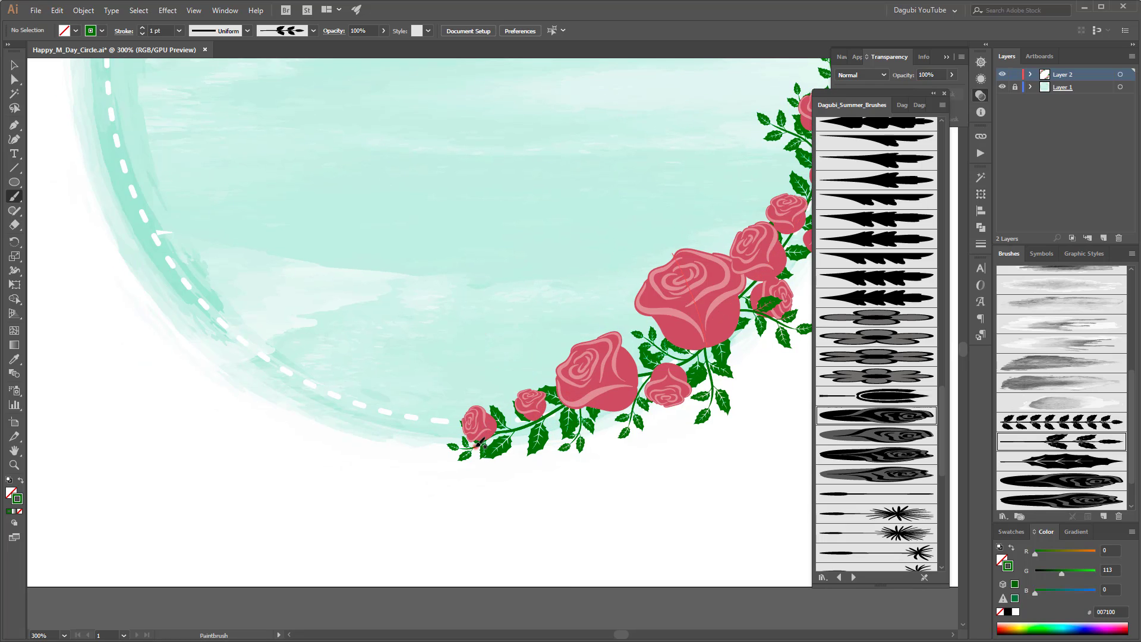
mouse_move(475, 446)
mouse_down()
mouse_move(432, 428)
mouse_move(408, 437)
mouse_move(455, 439)
mouse_move(387, 439)
mouse_up()
Step: Paint three green leafy sprigs at the right end of the top branch, one outward, one downward and one branching off the first
key(ctrl+1)
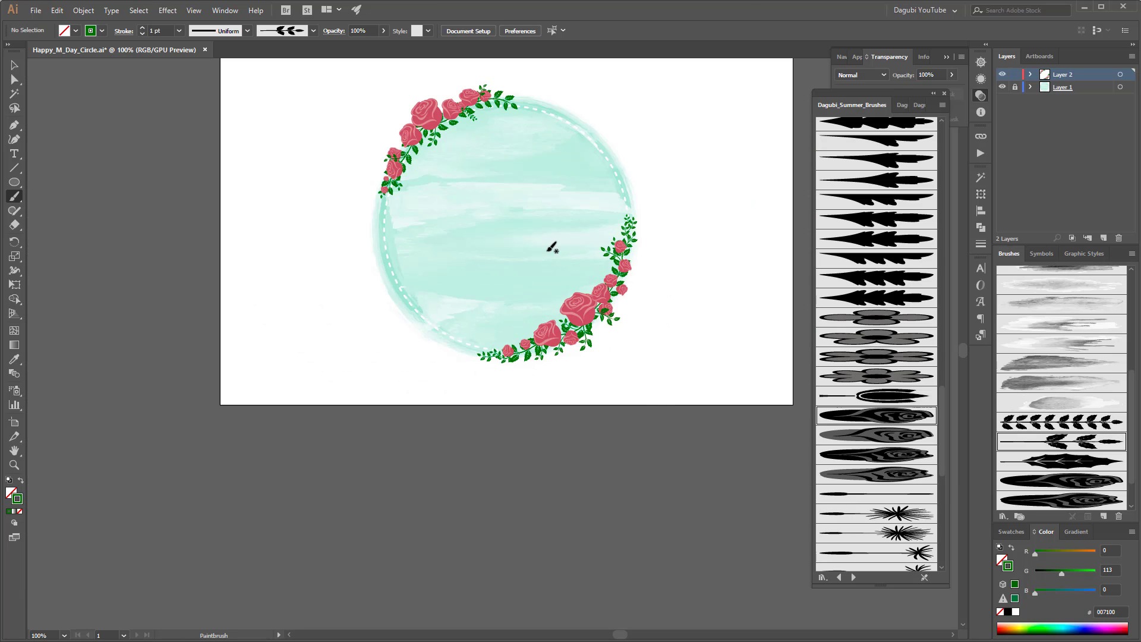
drag(520, 185, 515, 309)
scroll(507, 233, up, 4)
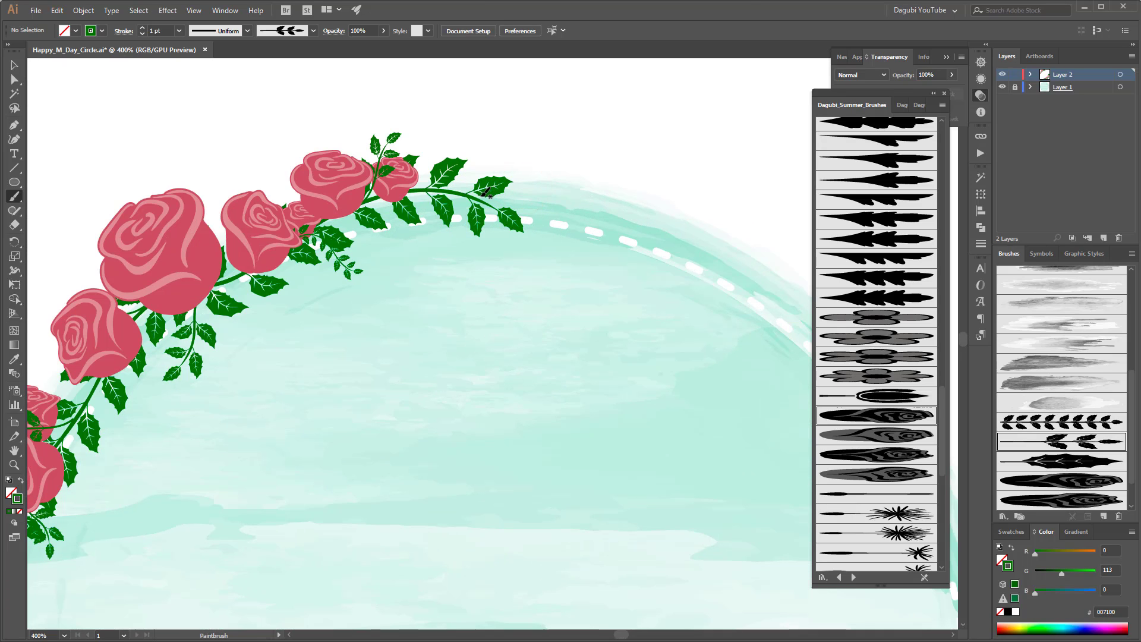
drag(479, 194, 578, 205)
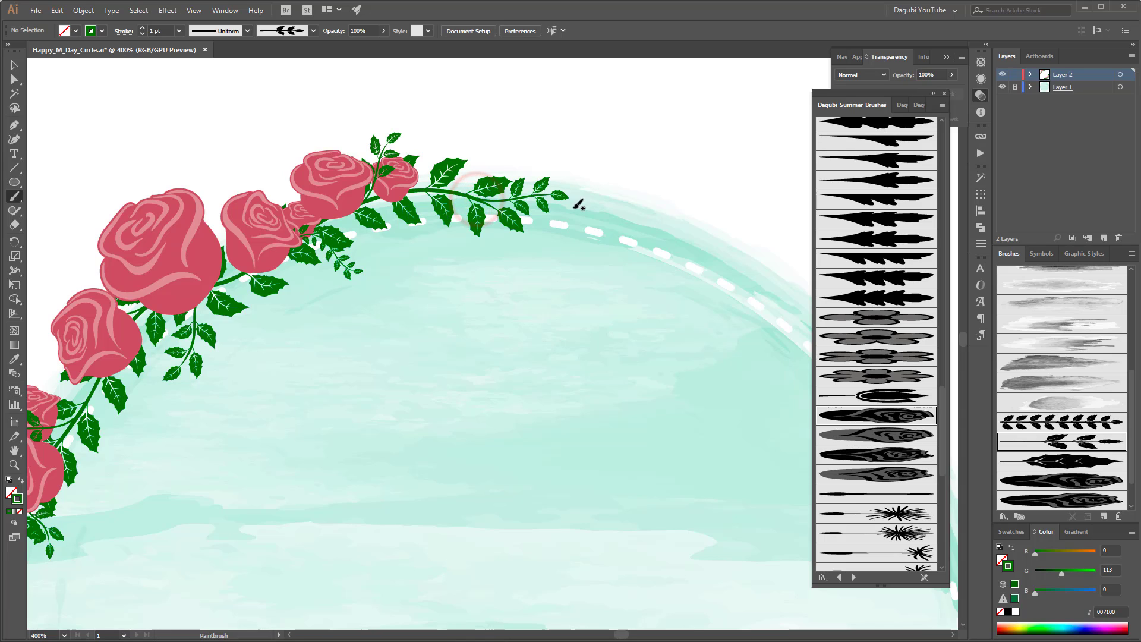
drag(451, 189, 475, 252)
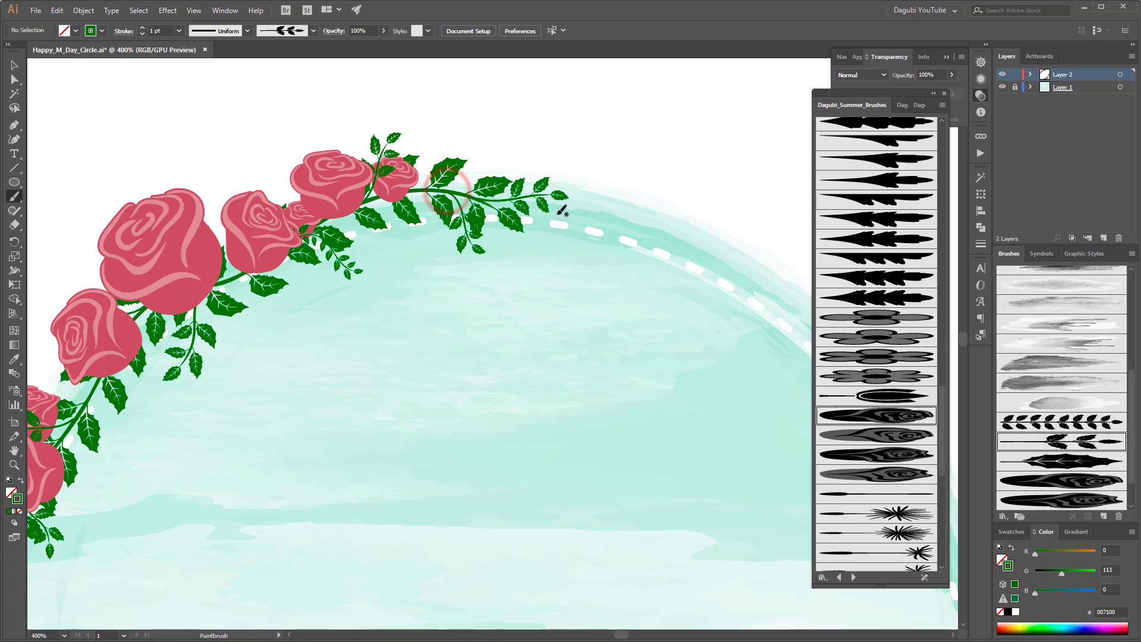
drag(531, 193, 578, 225)
Step: Shift the outward sprig at the right end of the top branch slightly so its stem merges with the branch
scroll(533, 173, up, 5)
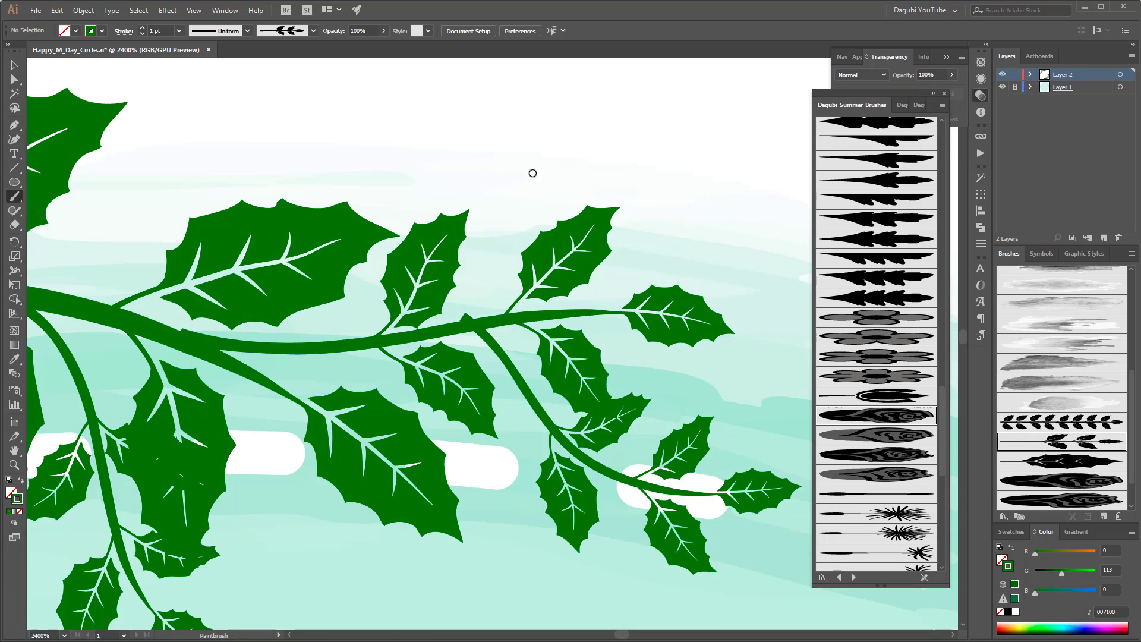
ctrl+click(522, 388)
drag(380, 342, 371, 345)
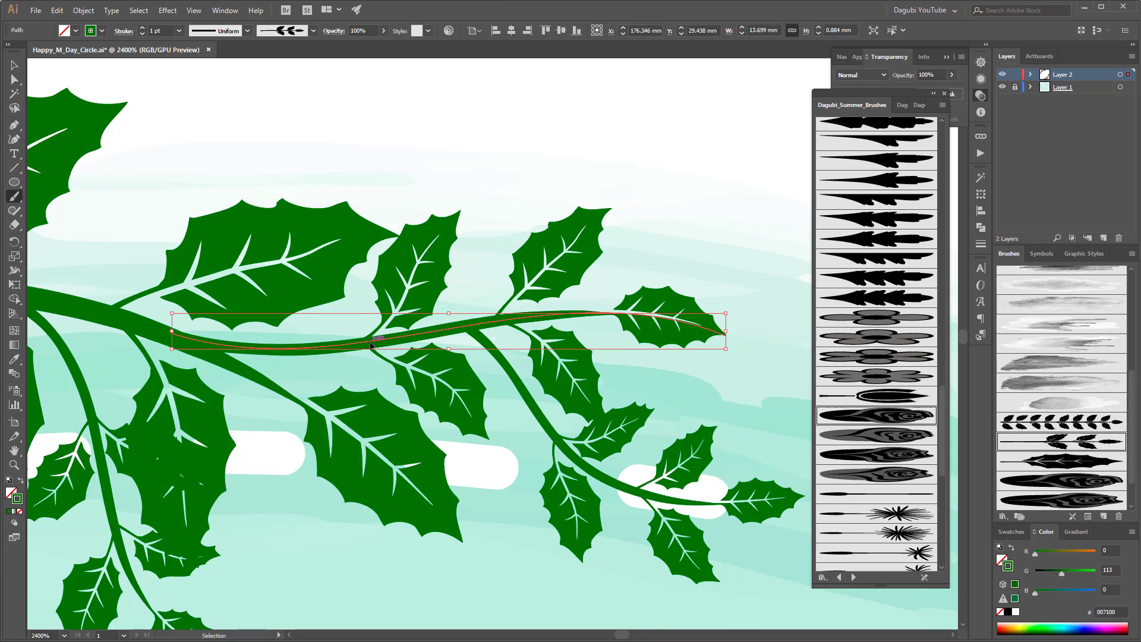
scroll(371, 345, down, 5)
drag(614, 229, 619, 226)
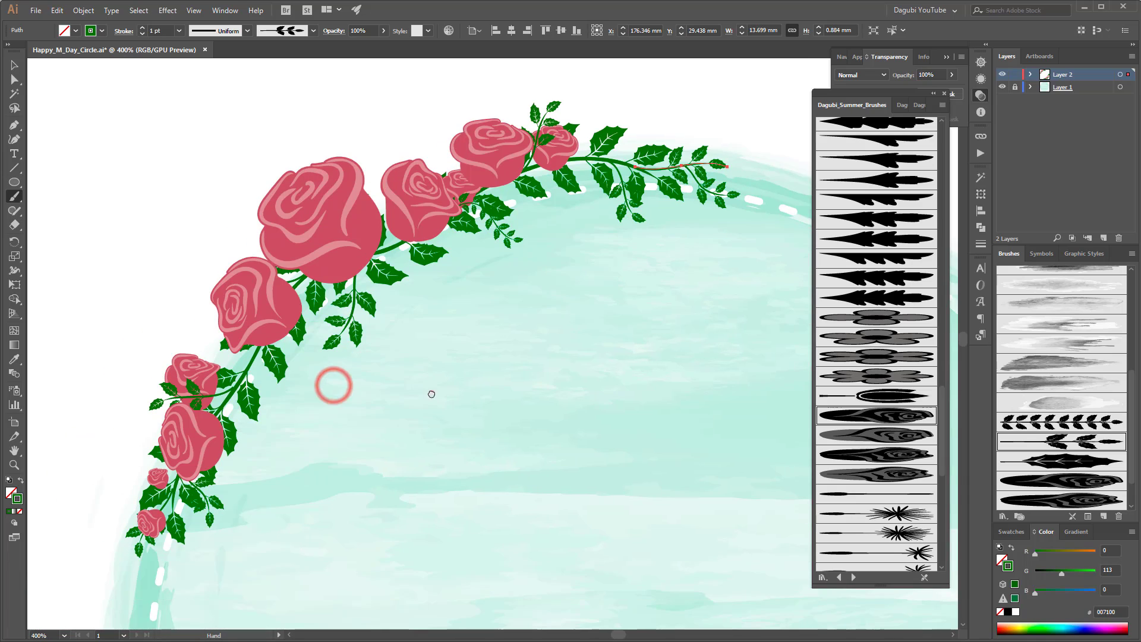
Step: Paint green leafy sprigs below the lowest small rose of the upper-left garland, extending it down the circle's edge
drag(431, 393, 570, 193)
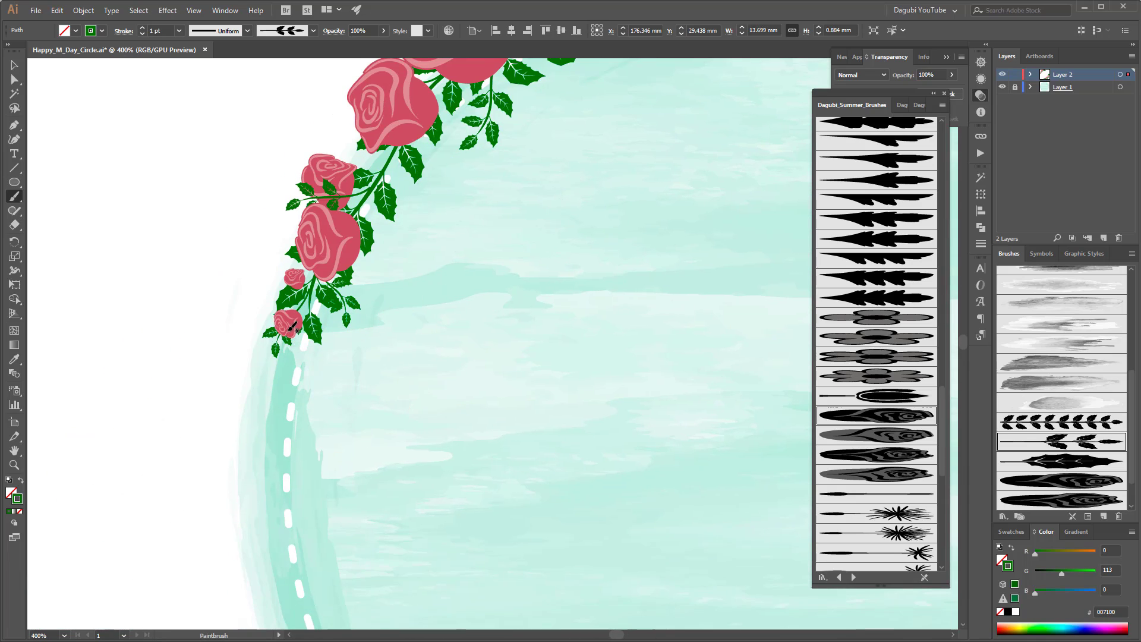
drag(279, 346, 252, 426)
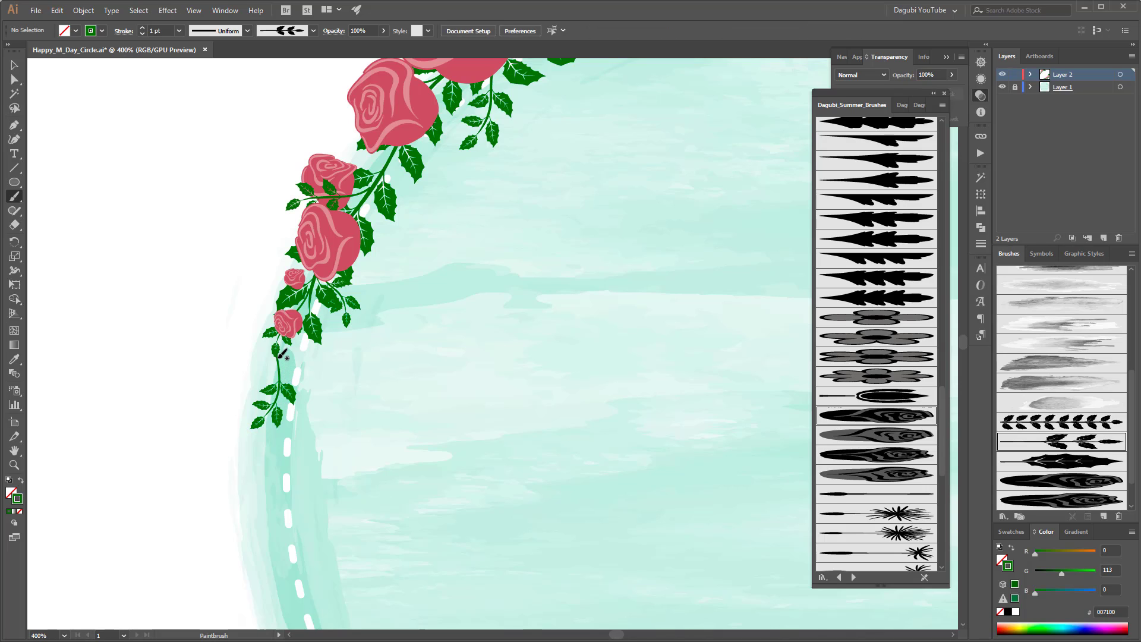
drag(277, 357, 244, 397)
mouse_move(287, 333)
mouse_down()
mouse_move(293, 450)
mouse_move(278, 401)
mouse_move(261, 442)
mouse_up()
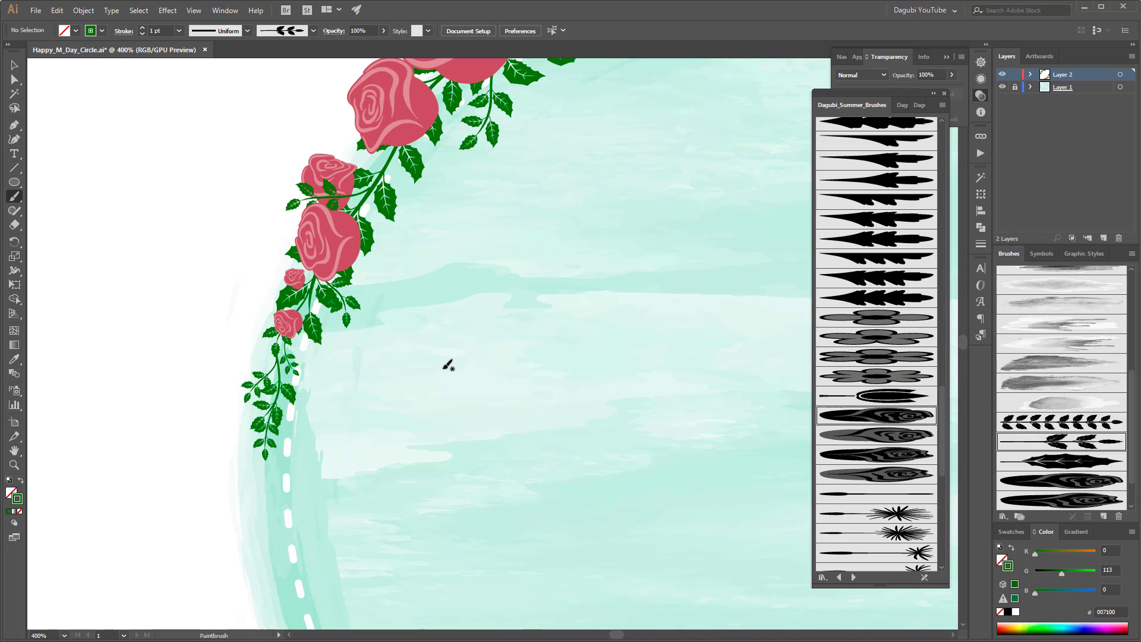
key(ctrl+1)
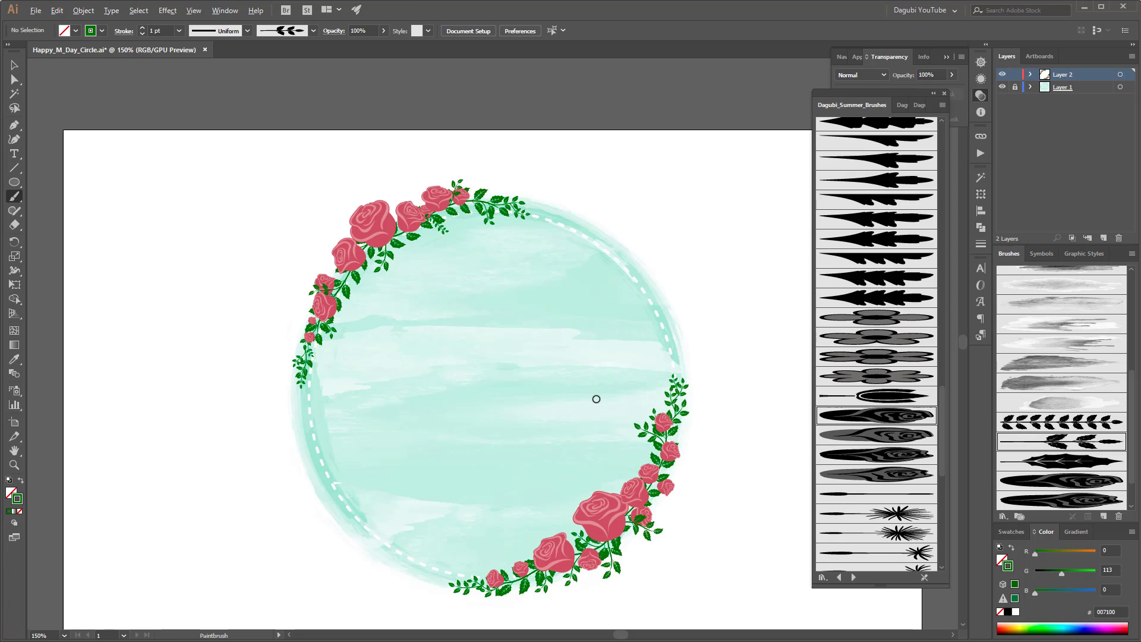
ctrl+click(547, 354)
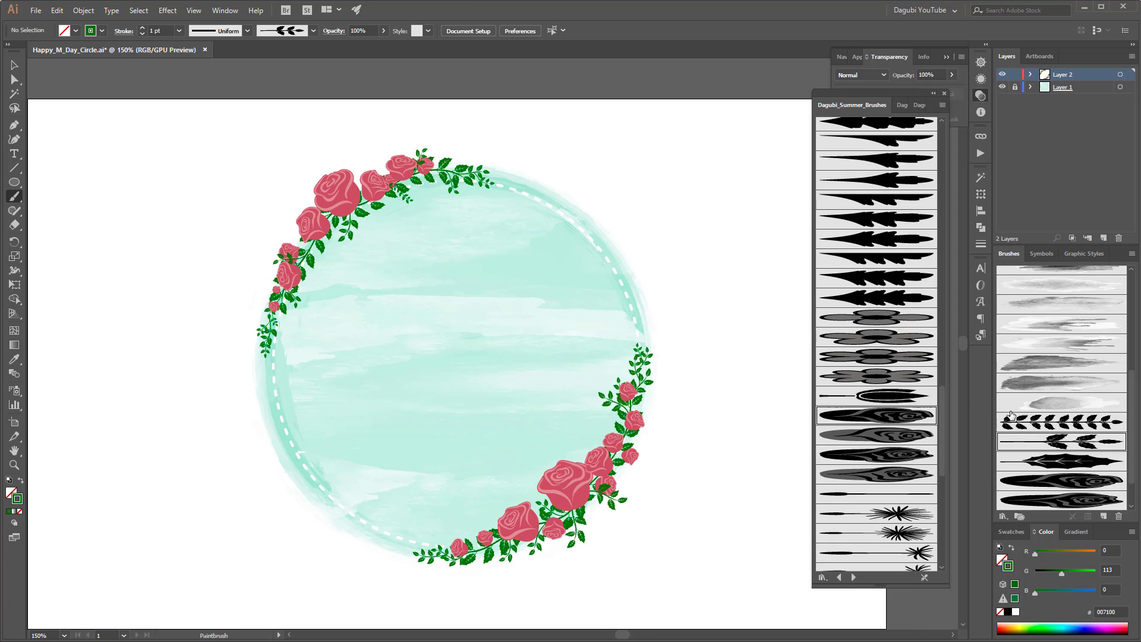
Step: With the Art Leaf 06 brush, paint small leaves below the upper-left rose garland and beyond its vine's right tip
click(1075, 461)
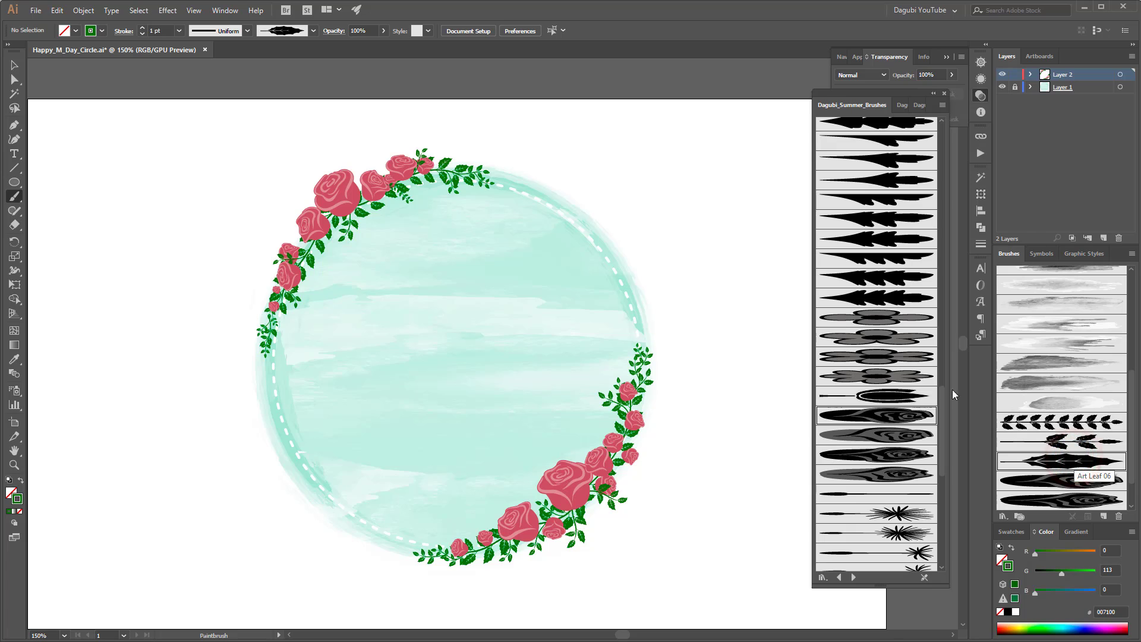
scroll(424, 198, up, 3)
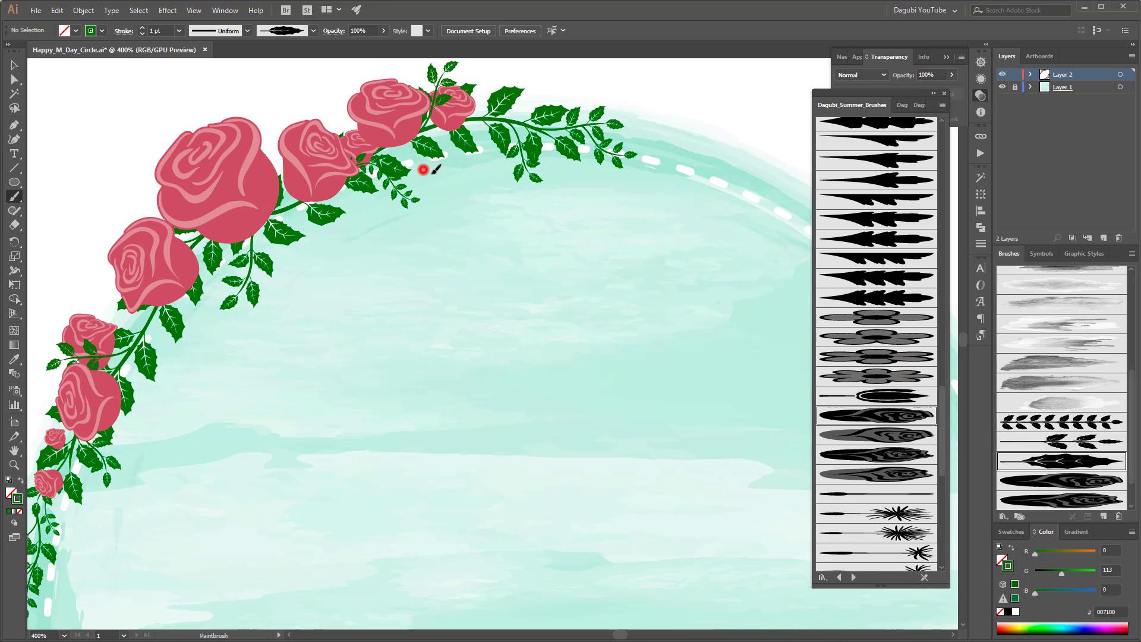
mouse_move(423, 170)
mouse_down()
mouse_move(444, 201)
mouse_move(496, 194)
mouse_up()
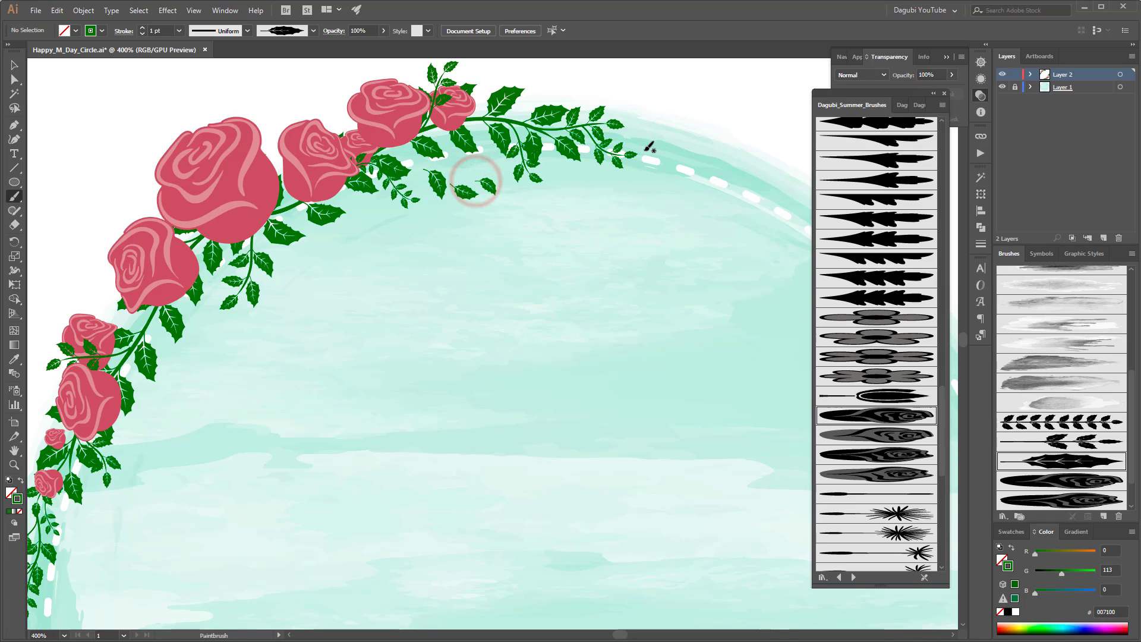
drag(629, 145, 703, 146)
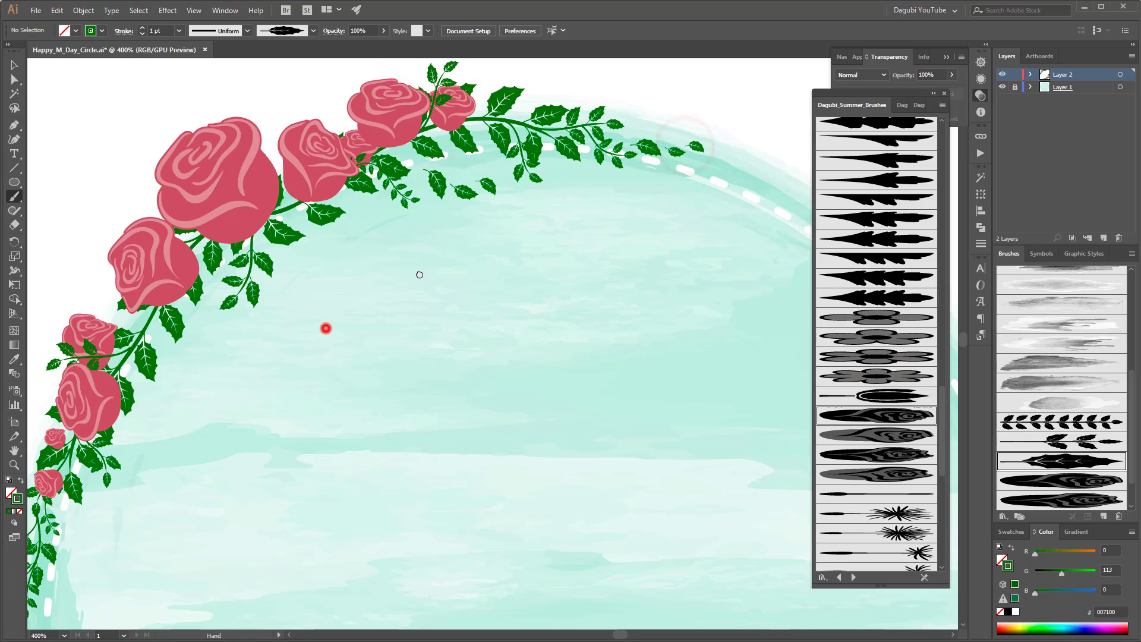
Step: Paint small green leaves at the lower tip of the upper-left garland
drag(420, 274, 467, 228)
drag(313, 398, 326, 221)
drag(187, 336, 189, 377)
mouse_move(171, 337)
mouse_down()
mouse_move(159, 361)
mouse_move(176, 382)
mouse_up()
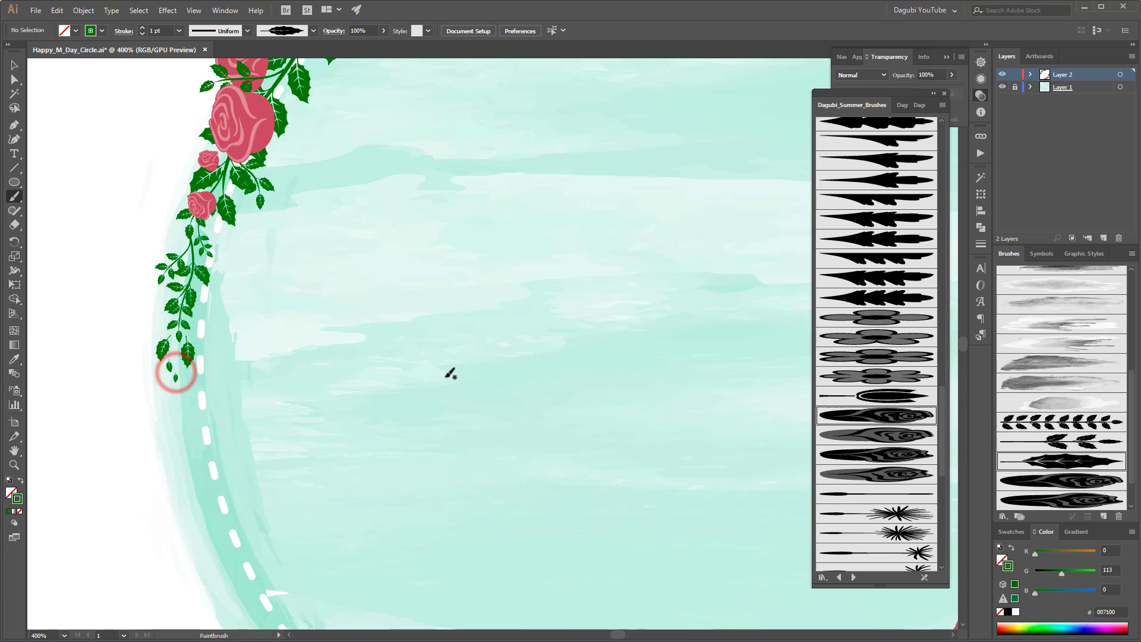
Step: Paint a leaf between the two small roses at the left end of the lower garland
drag(502, 458, 404, 183)
drag(543, 421, 402, 281)
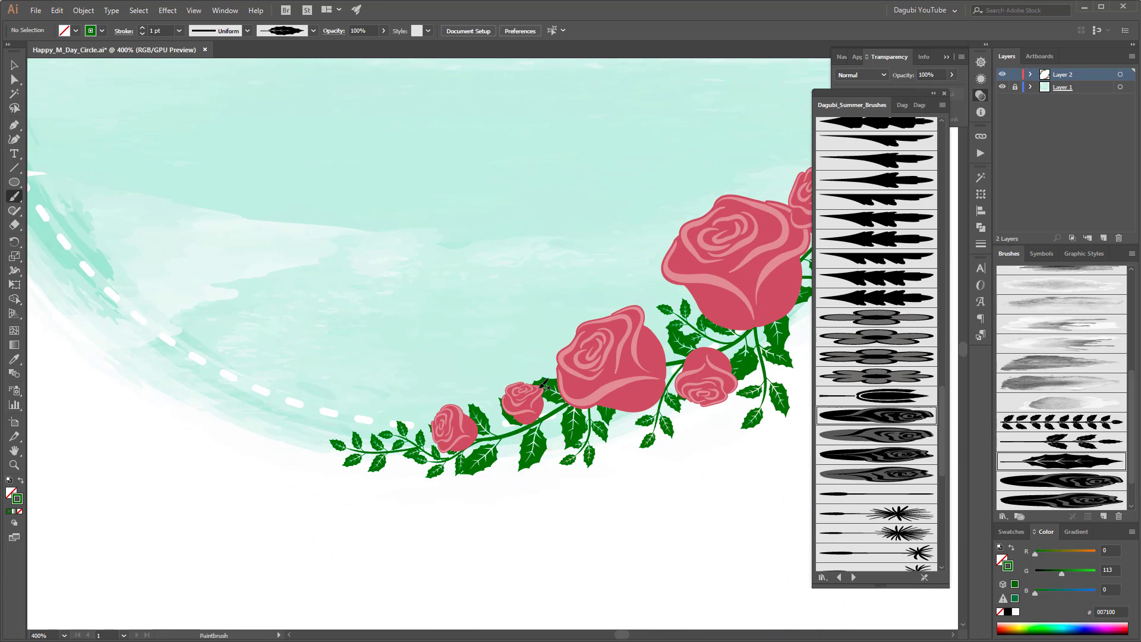
drag(493, 410, 484, 380)
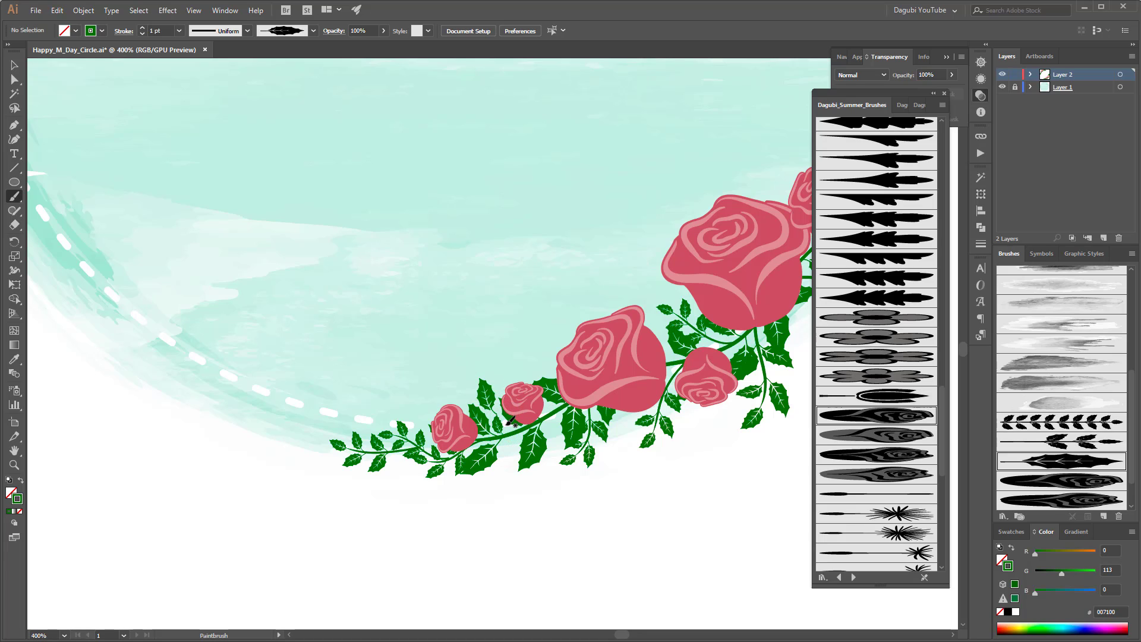
ctrl+click(491, 397)
key(Delete)
Step: Paint a small leaf at the upper tip of the lower-right garland and save the document
drag(546, 345, 368, 381)
drag(568, 222, 509, 495)
drag(565, 204, 563, 230)
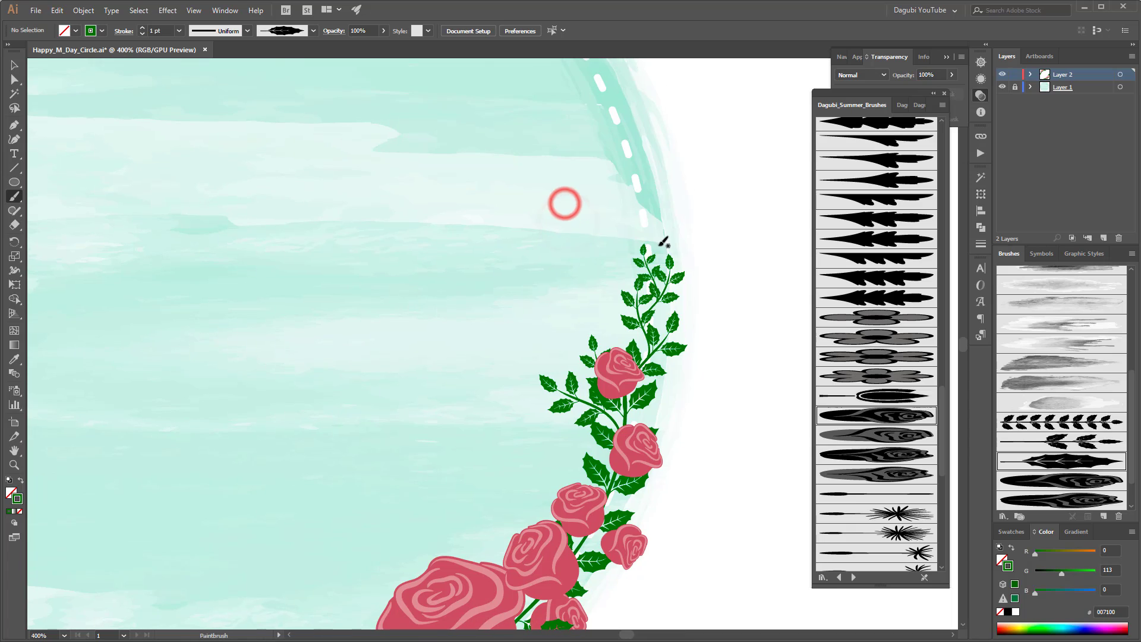
mouse_move(658, 248)
mouse_down()
mouse_move(646, 205)
mouse_move(652, 214)
mouse_move(659, 163)
mouse_move(607, 248)
mouse_up()
key(ctrl+1)
scroll(615, 263, up, 2)
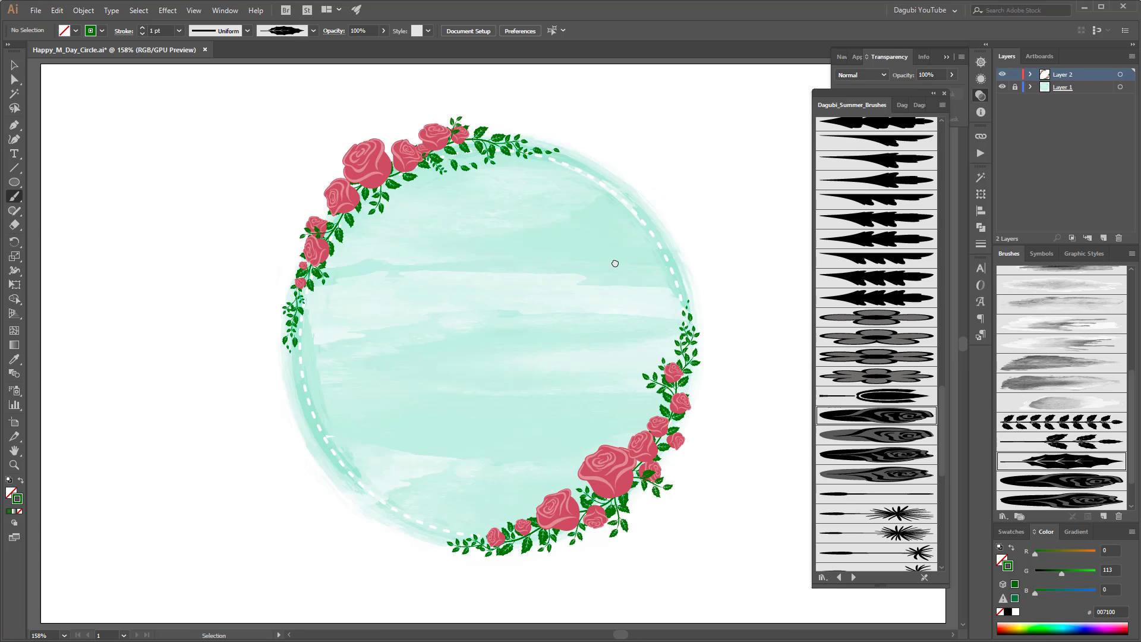
key(ctrl+s)
Step: Nudge the largest rose of the lower-right garland slightly to the left
scroll(638, 479, up, 7)
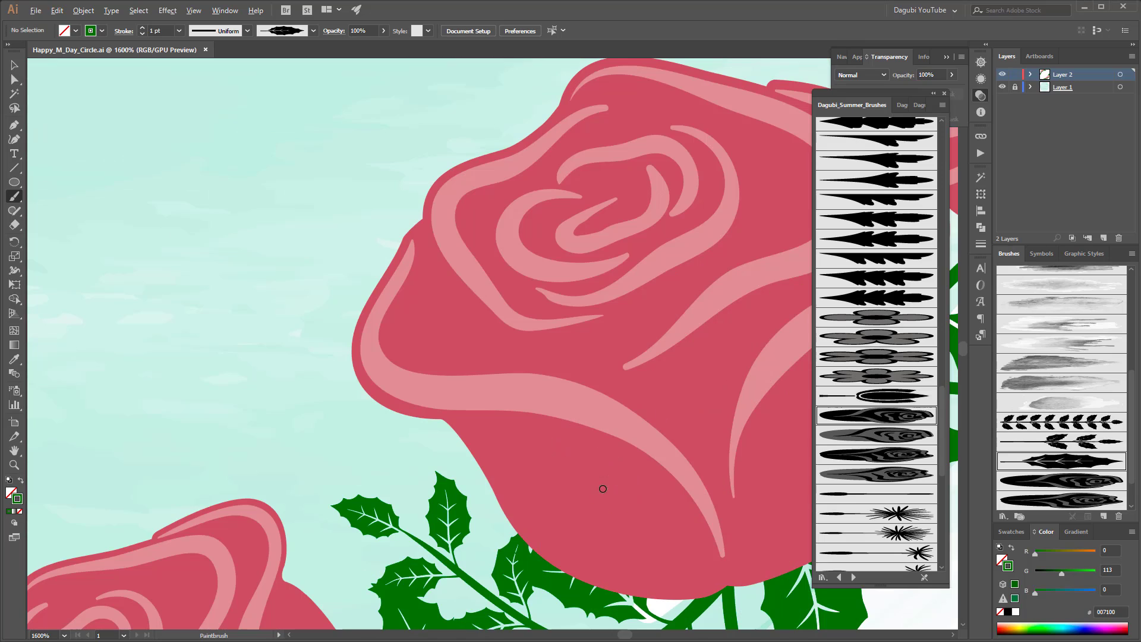
scroll(657, 396, down, 3)
drag(690, 368, 491, 341)
ctrl+click(499, 339)
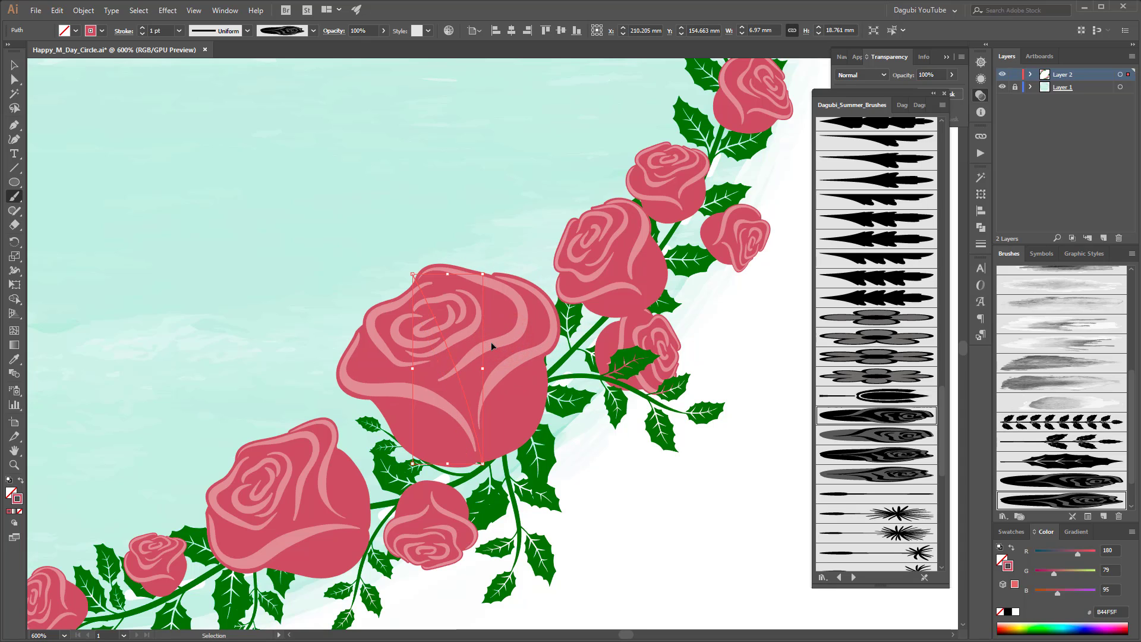
Step: Reposition and rotate the small rose between the two bigger ones on the left part of the upper garland
drag(695, 205, 601, 327)
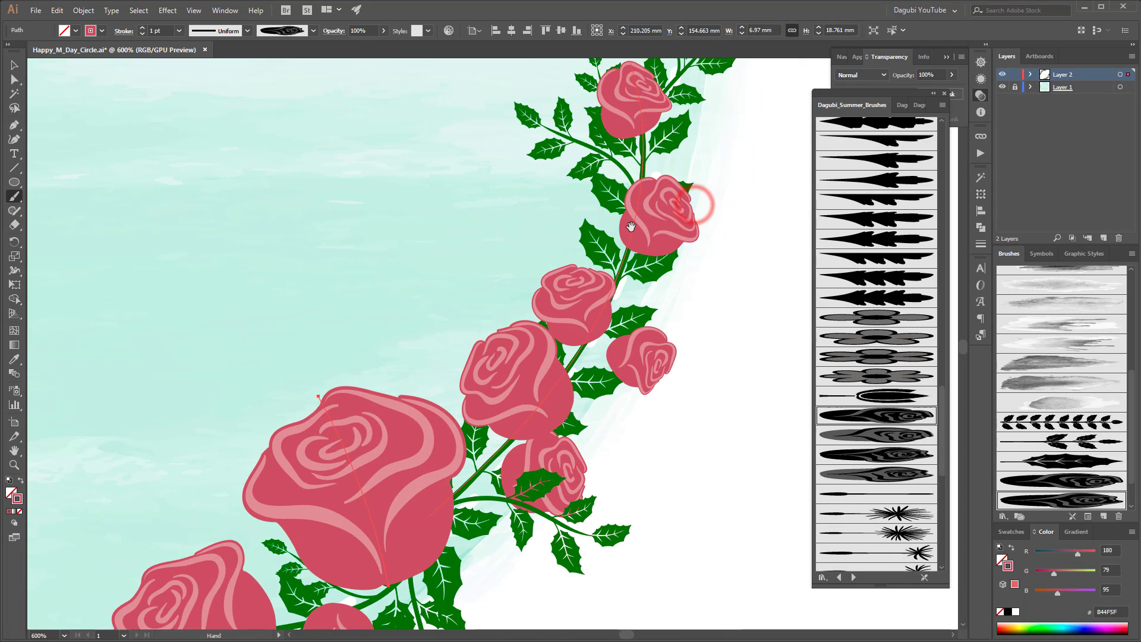
drag(632, 221, 613, 418)
drag(484, 491, 632, 207)
drag(453, 437, 496, 301)
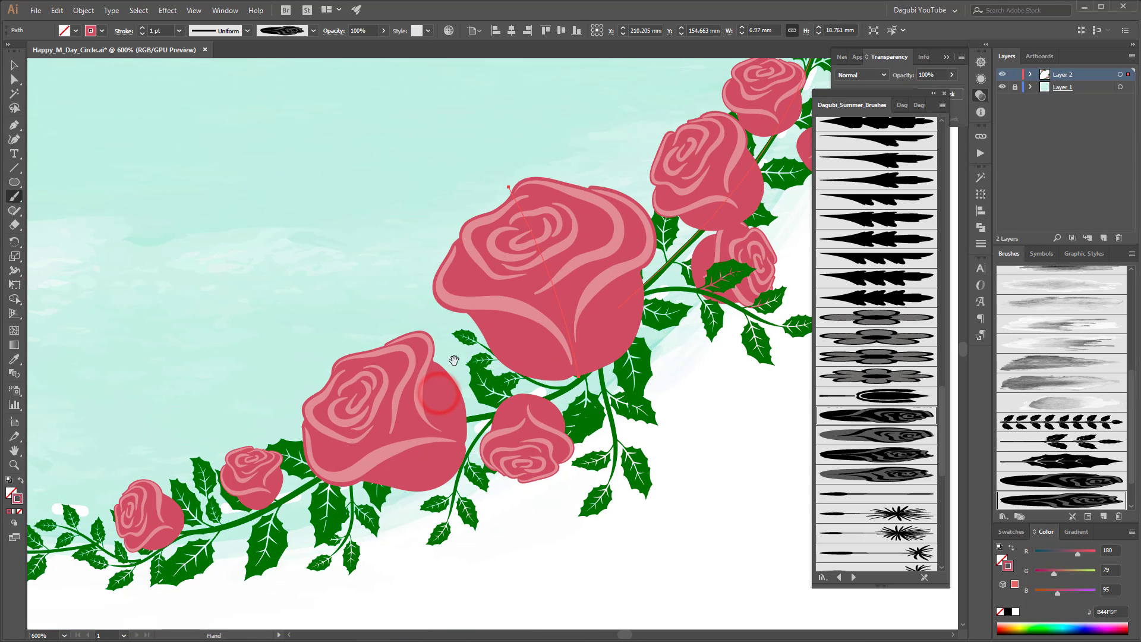
drag(404, 391, 518, 329)
drag(394, 315, 512, 397)
drag(222, 207, 386, 500)
drag(388, 263, 372, 561)
drag(335, 318, 338, 390)
drag(258, 302, 264, 293)
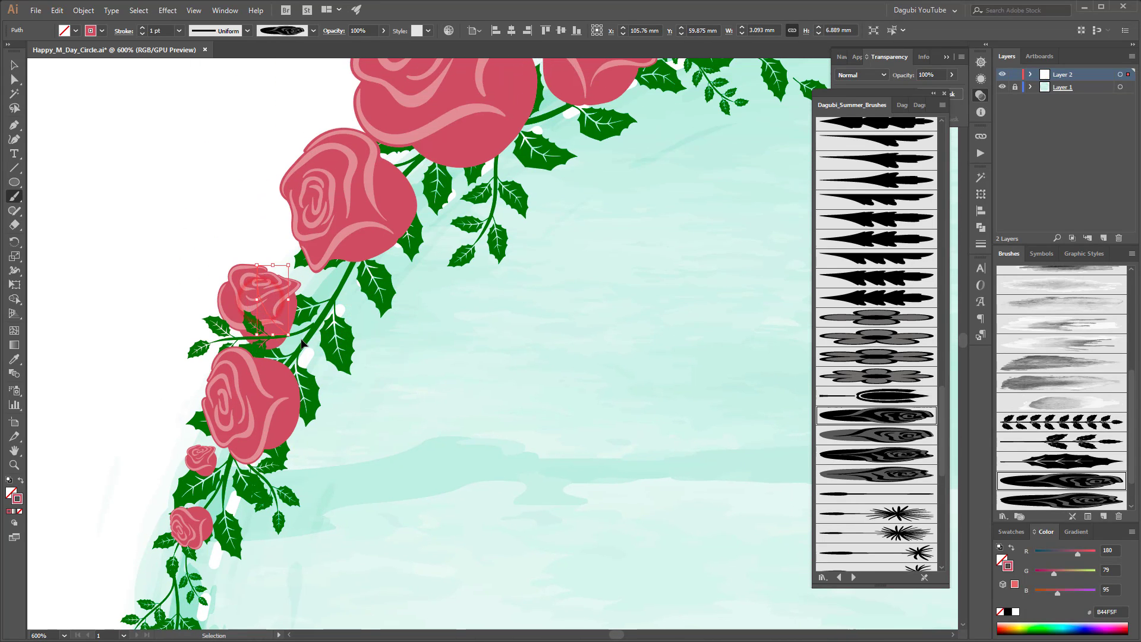
mouse_move(294, 336)
mouse_down()
mouse_move(312, 342)
mouse_move(284, 296)
mouse_up()
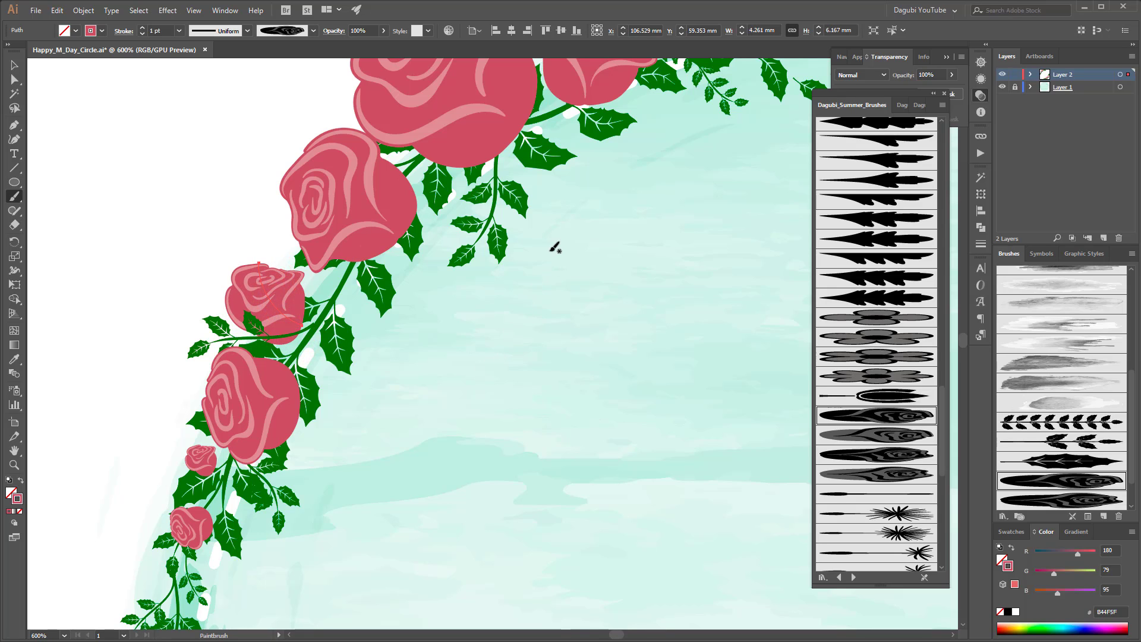
Step: Nudge the largest rose of the upper-left garland slightly up and to the right, and deselect it
drag(548, 250, 444, 448)
drag(507, 357, 488, 392)
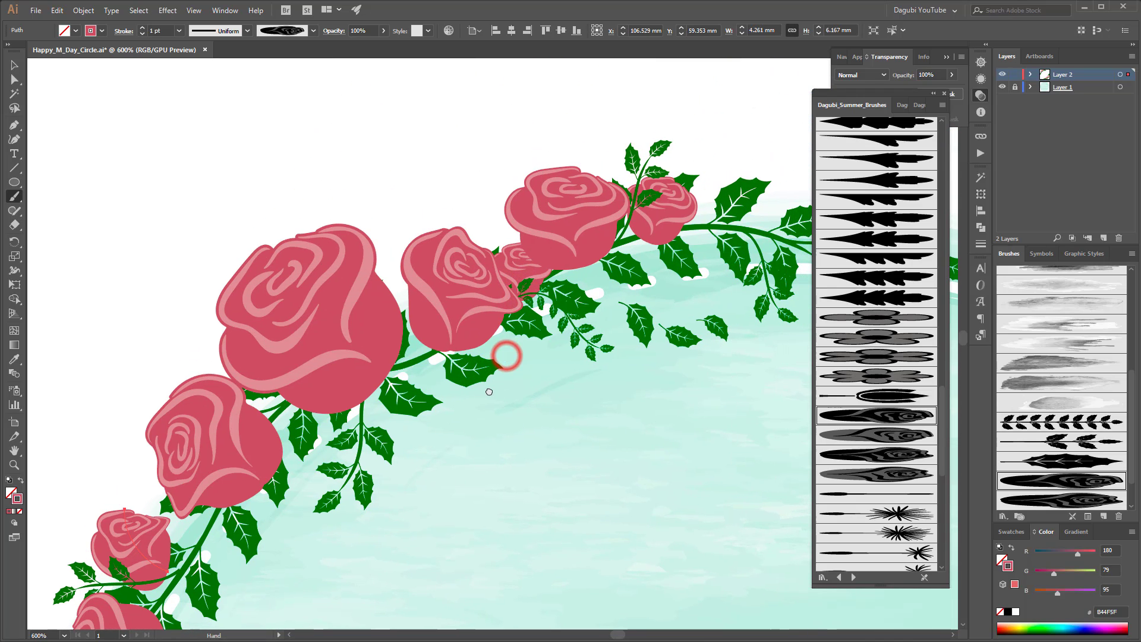
click(340, 305)
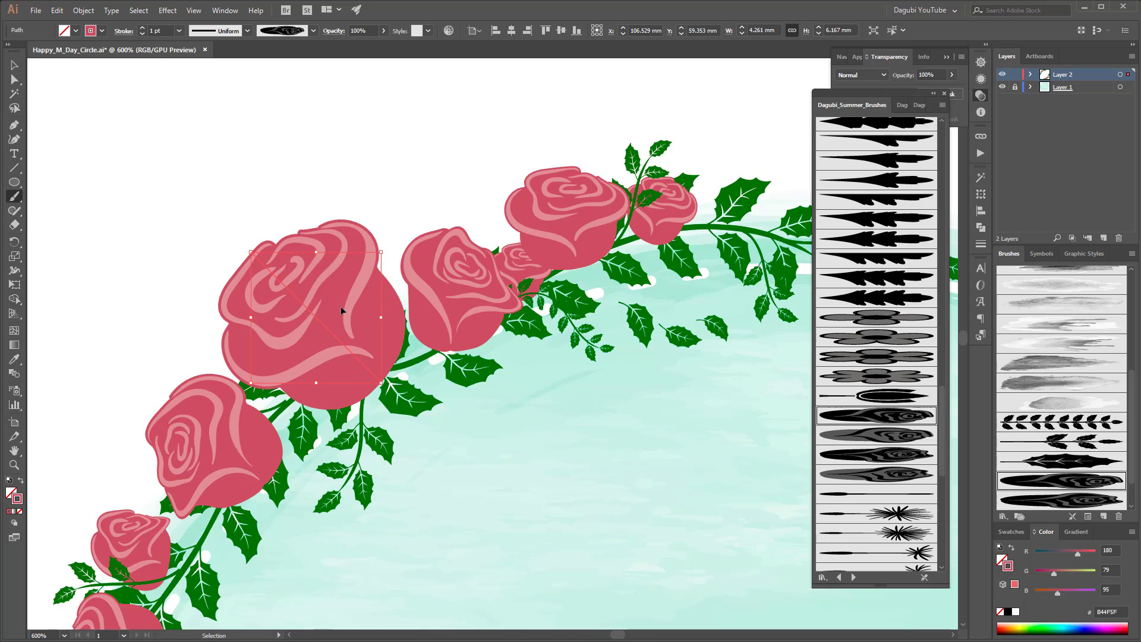
click(537, 481)
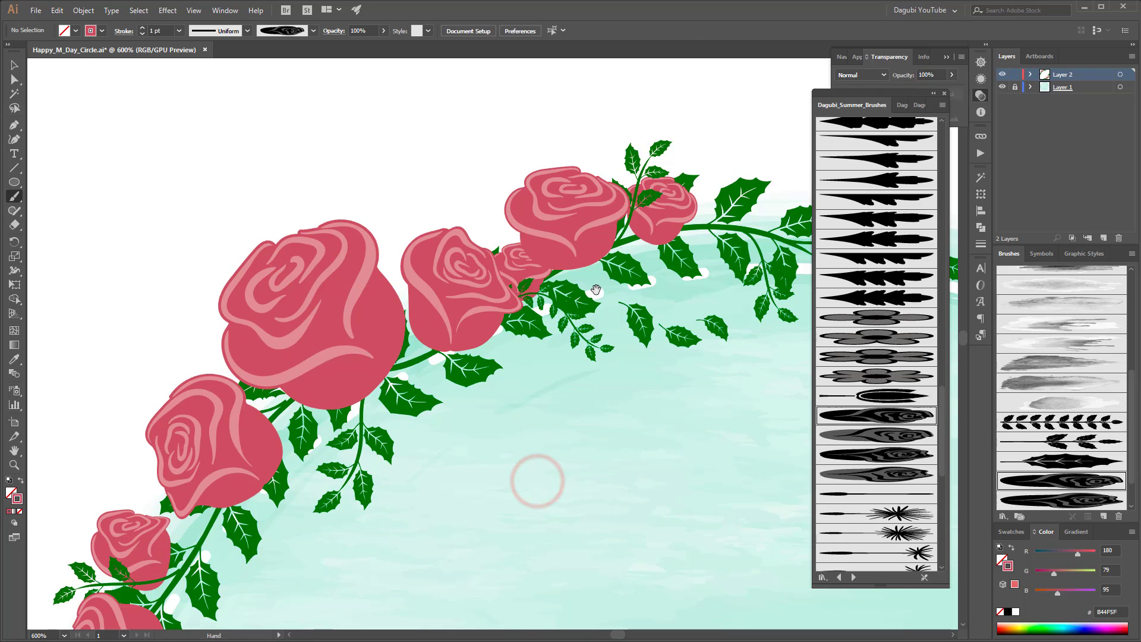
Step: Move the last small rose on the upper garland a little to the right along the vine
drag(596, 290, 412, 367)
click(475, 301)
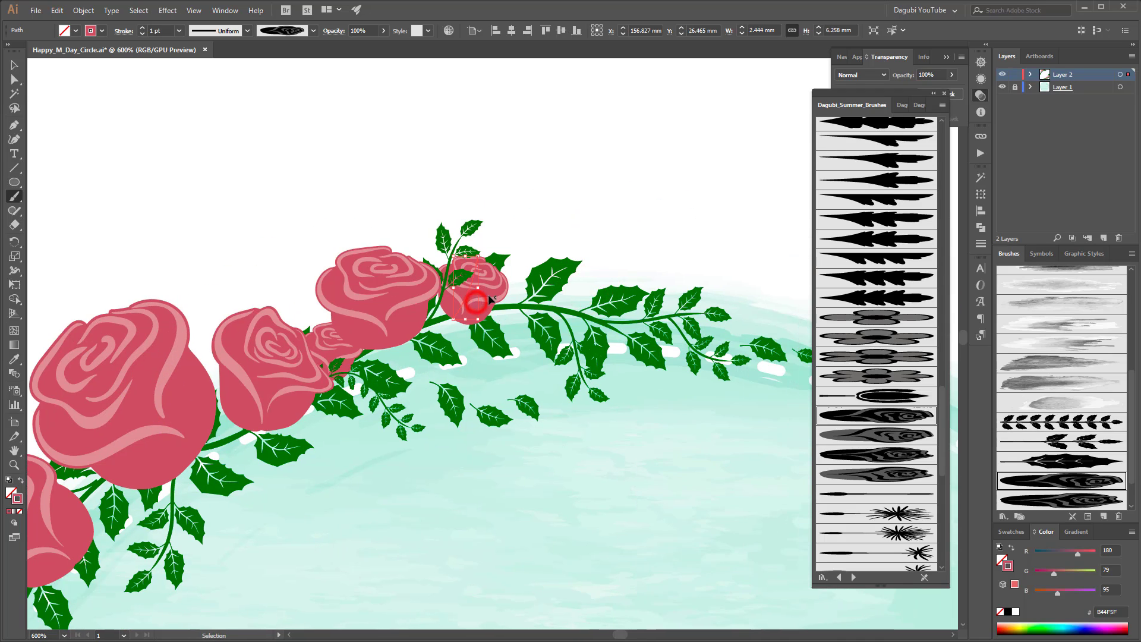
mouse_move(488, 294)
mouse_down()
mouse_move(502, 294)
mouse_move(488, 295)
mouse_up()
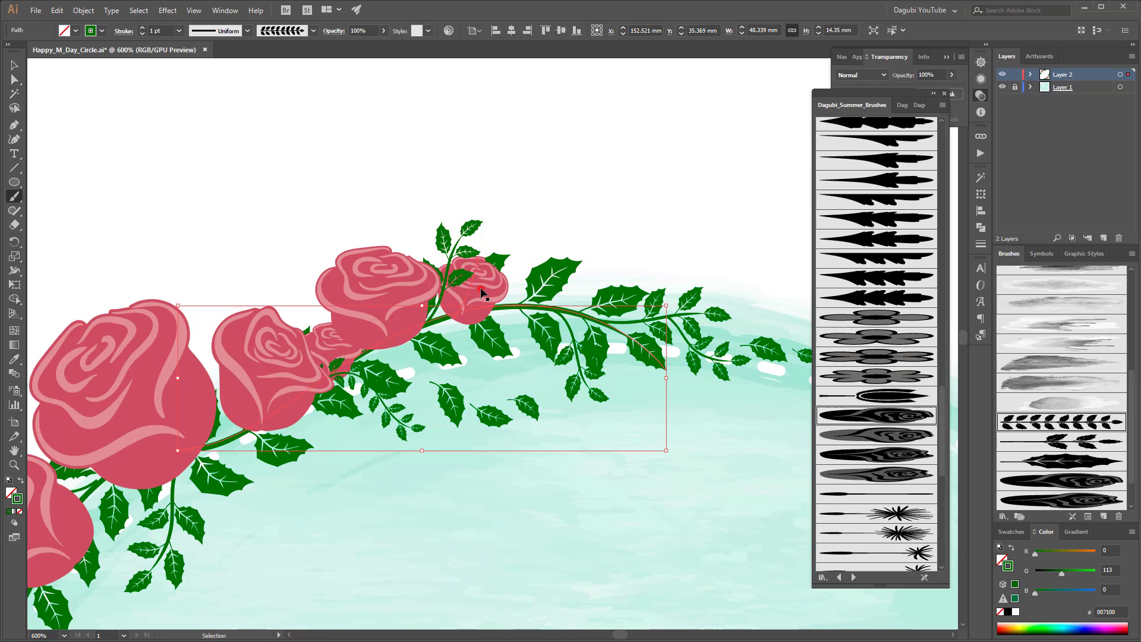
click(483, 289)
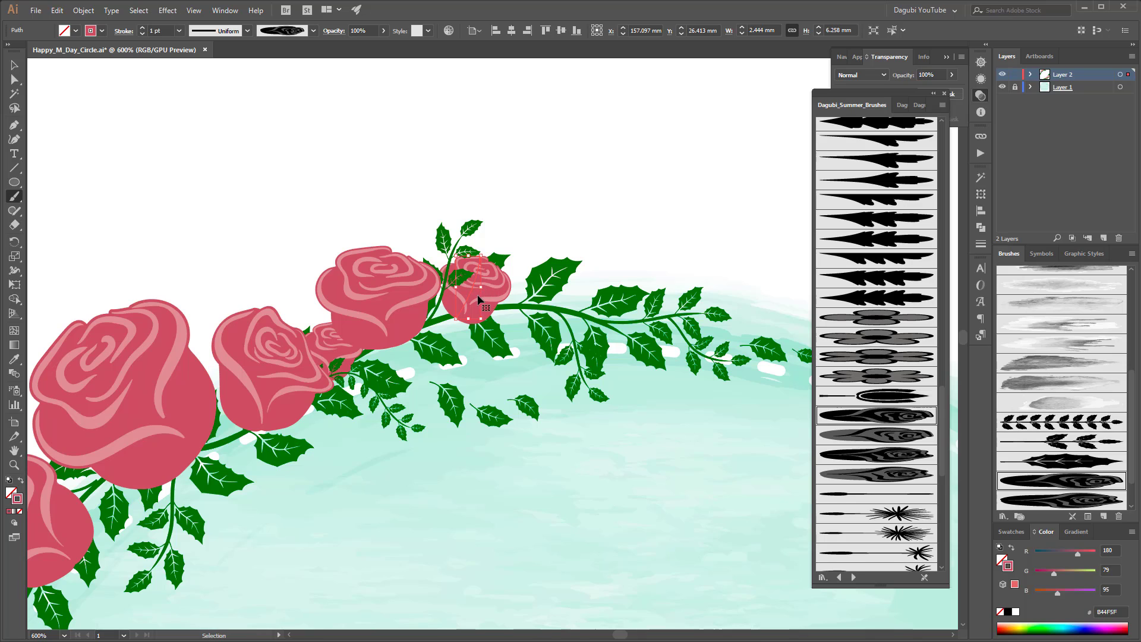
drag(478, 296, 499, 297)
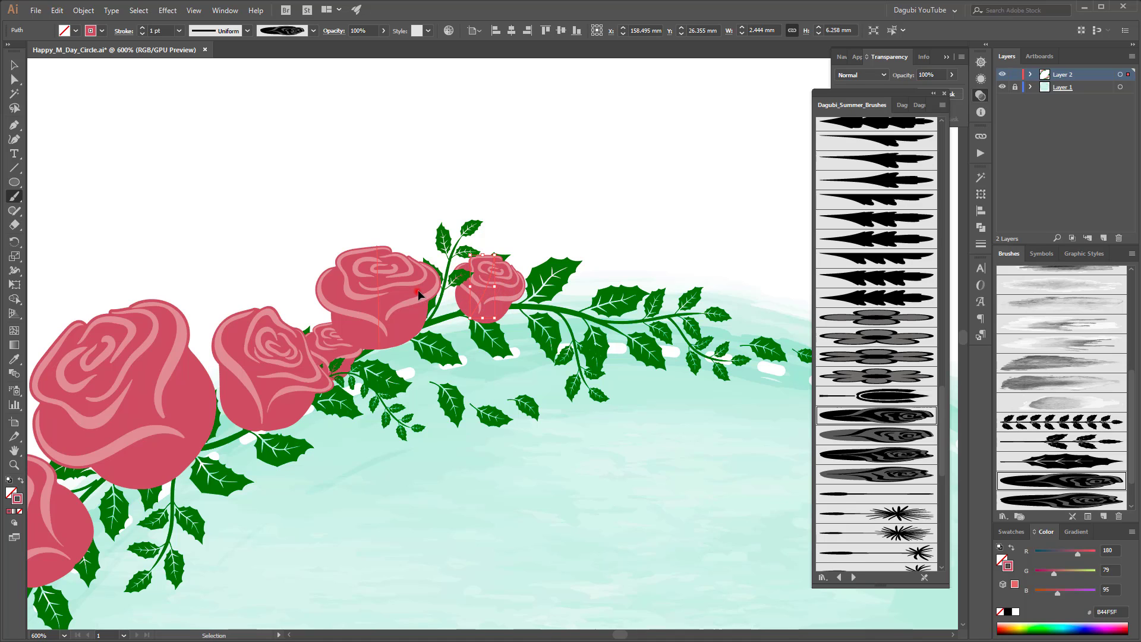
Step: Shift the neighbouring larger rose up and right, nudge the tiny rose beside it, and clear the selection
drag(418, 293, 436, 284)
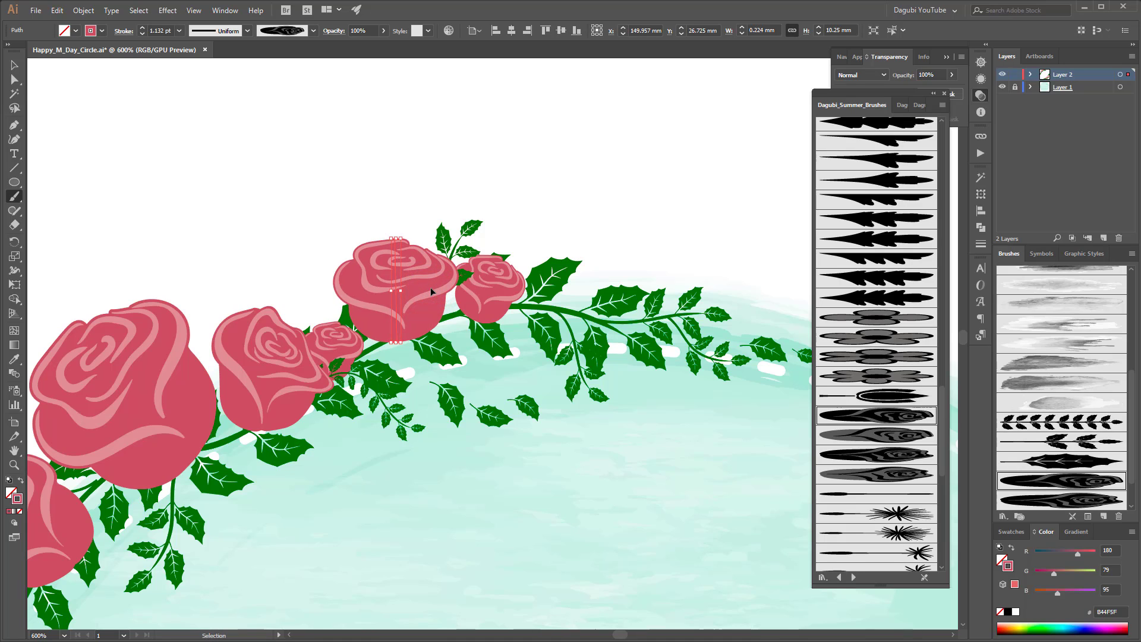
click(354, 344)
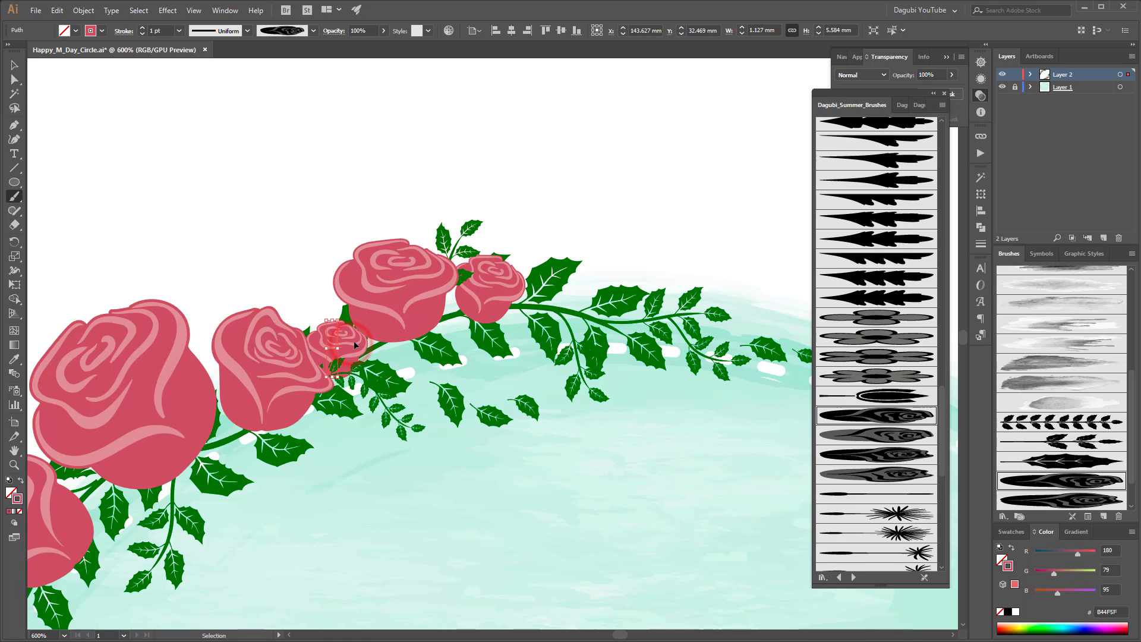
drag(350, 372, 423, 426)
scroll(440, 378, down, 2)
drag(354, 433, 419, 312)
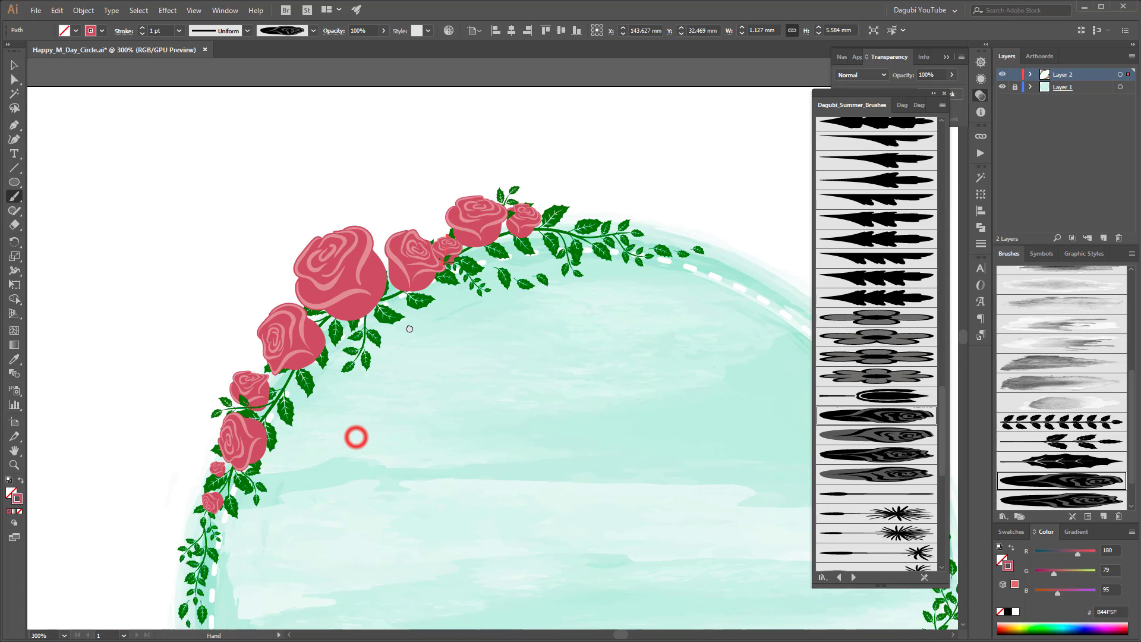
drag(432, 401, 448, 344)
scroll(469, 352, down, 3)
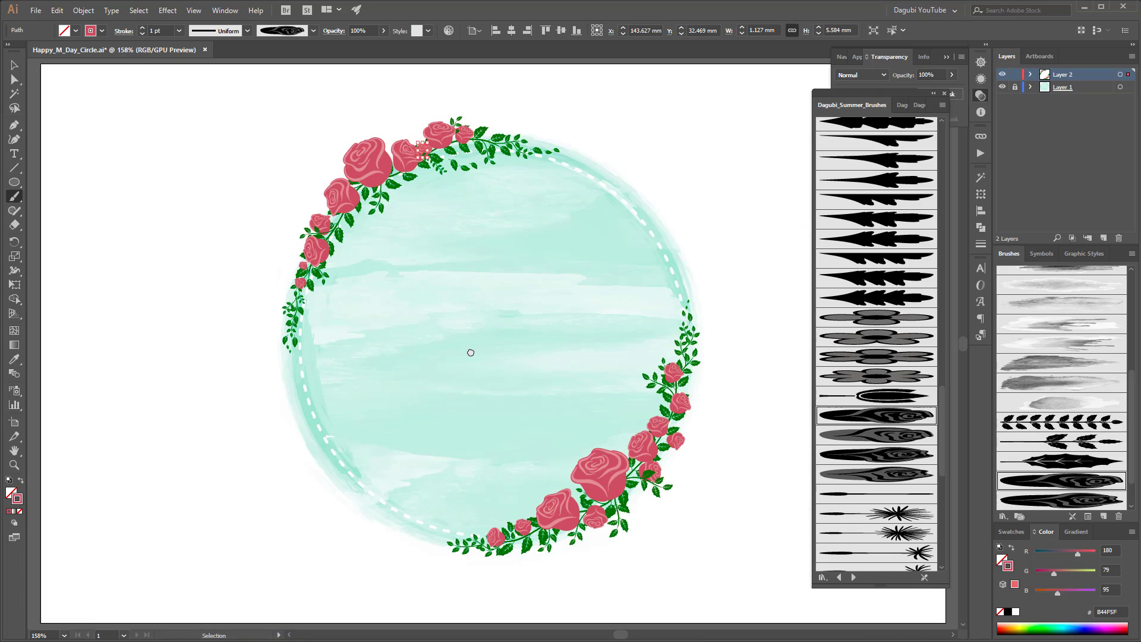
ctrl+click(793, 378)
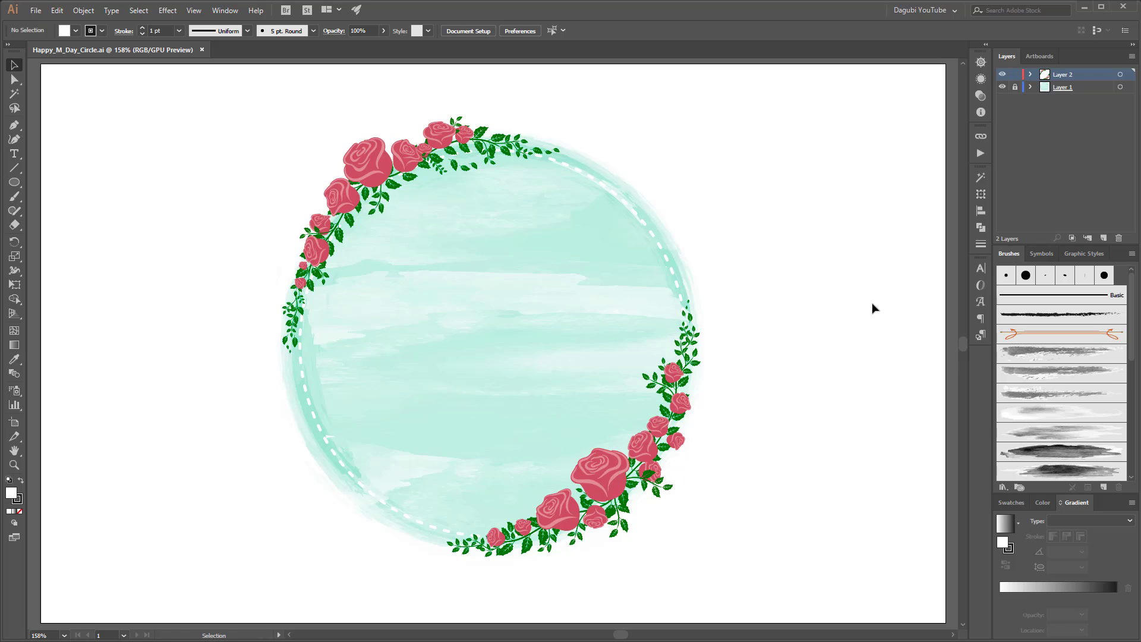
Step: Select all the rose and leaf artwork on Layer 2 and expand its appearance
click(1003, 74)
click(1002, 74)
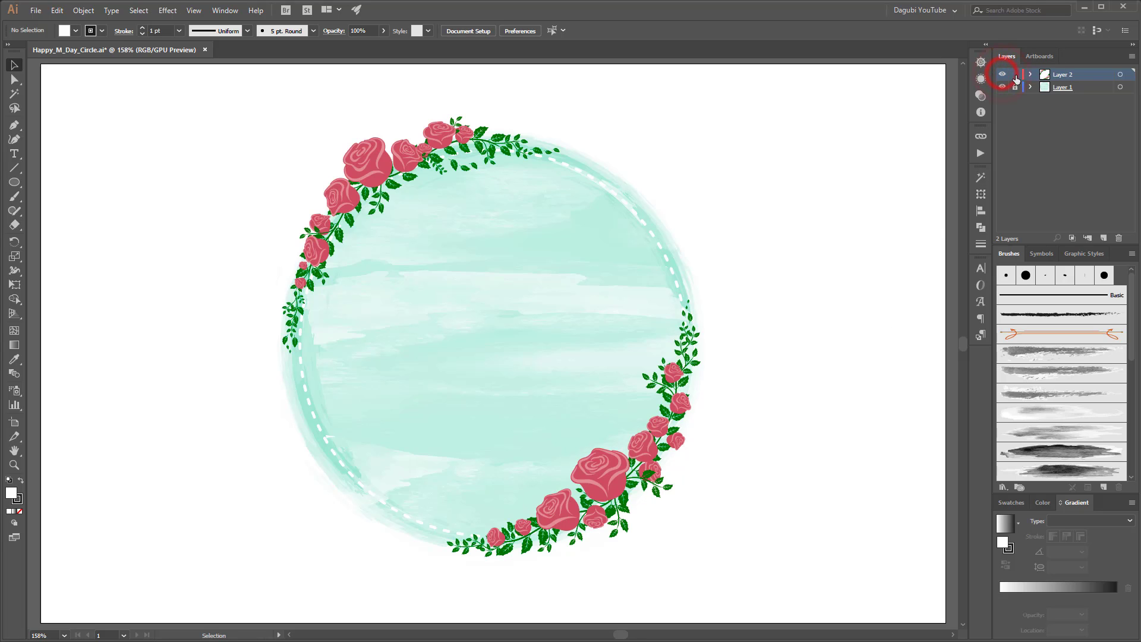
click(1121, 79)
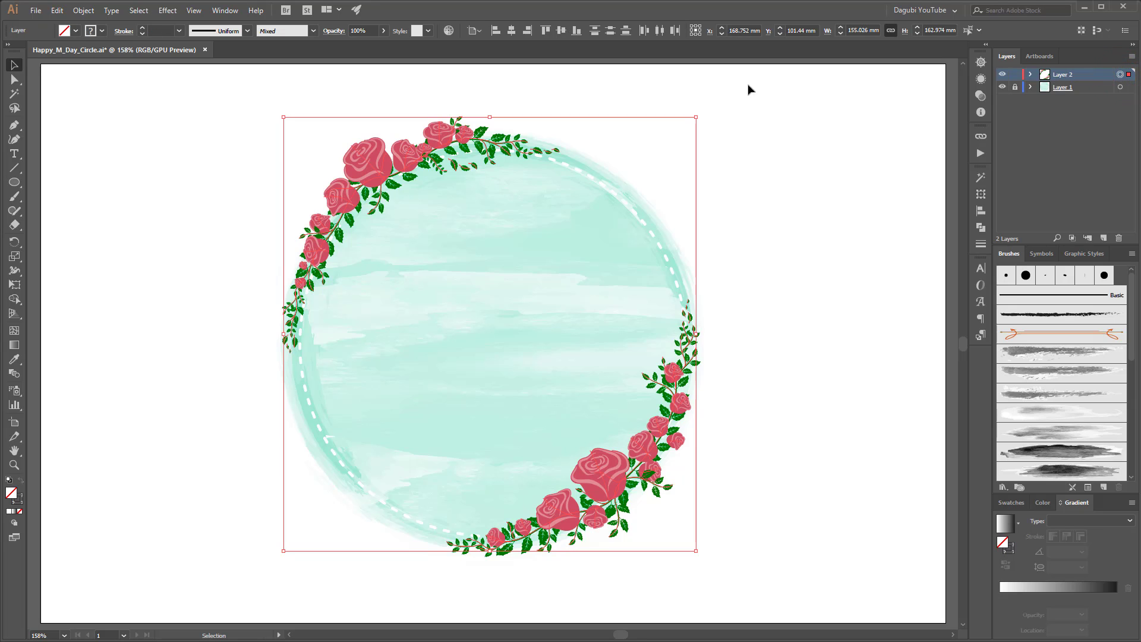
click(95, 12)
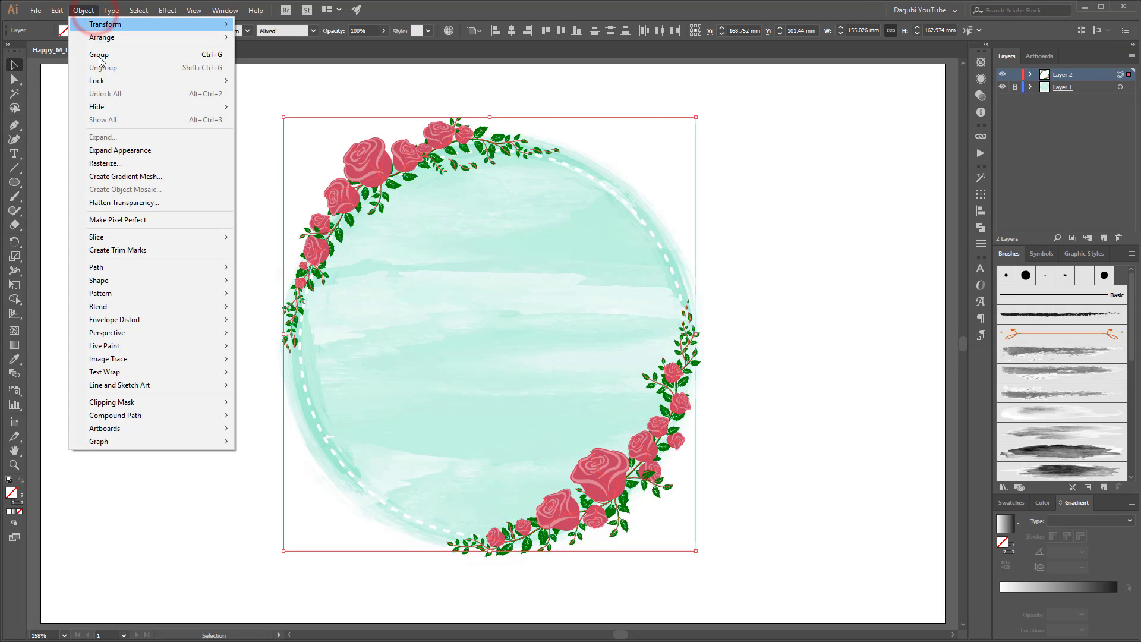
click(122, 151)
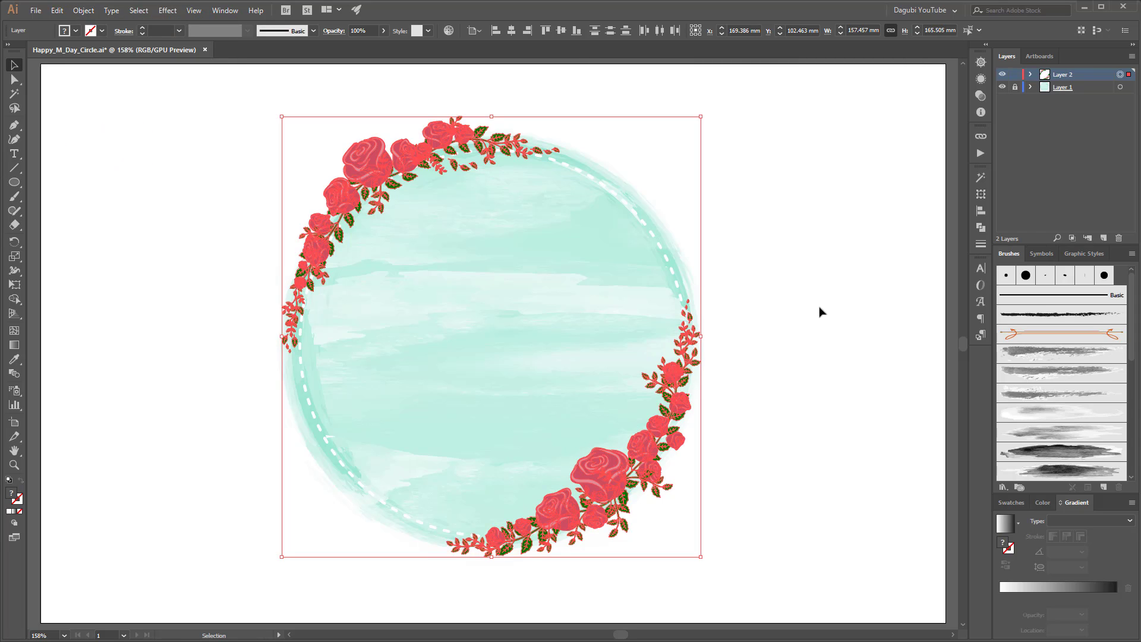
Step: Set the Magic Wand's Fill Color tolerance to 5 and deselect the expanded artwork
click(15, 95)
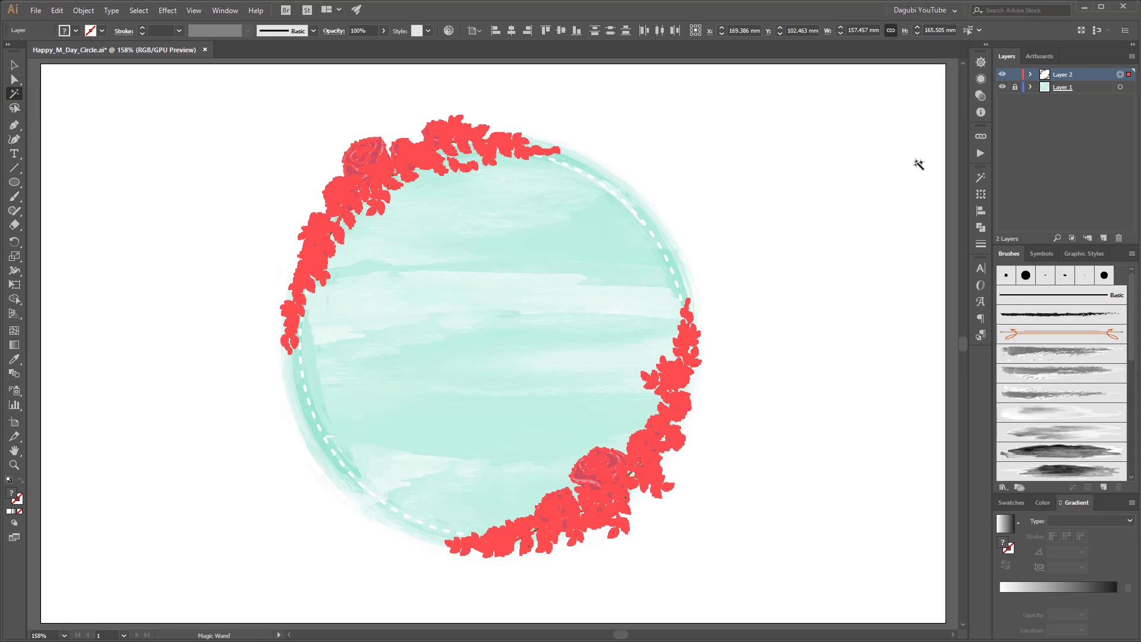
click(980, 178)
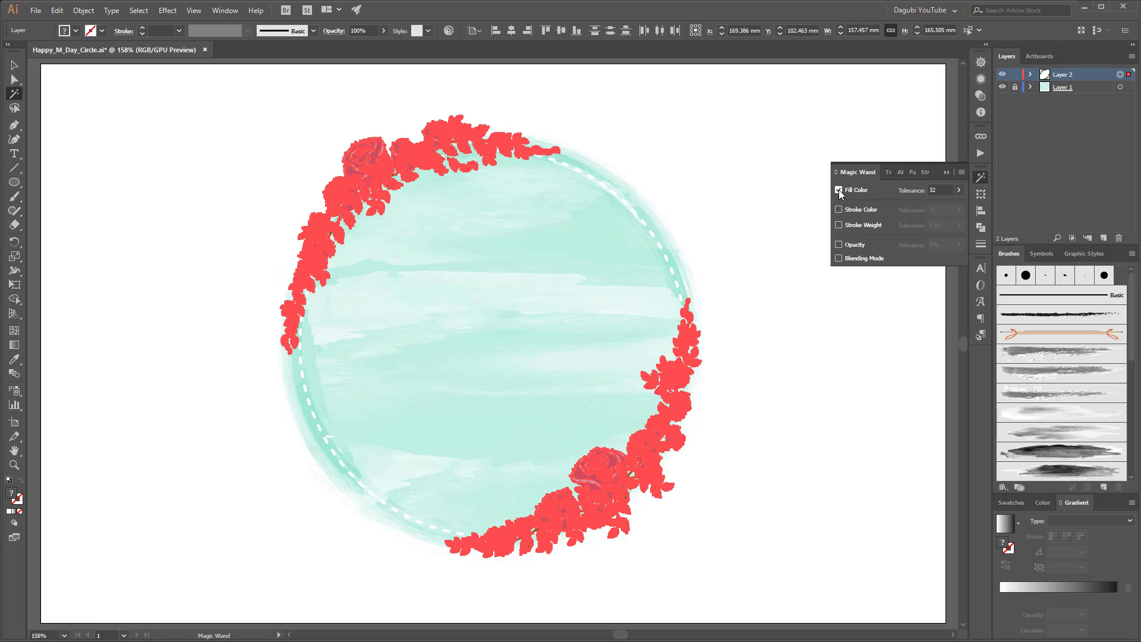
click(940, 189)
text(5)
click(904, 335)
scroll(626, 514, up, 4)
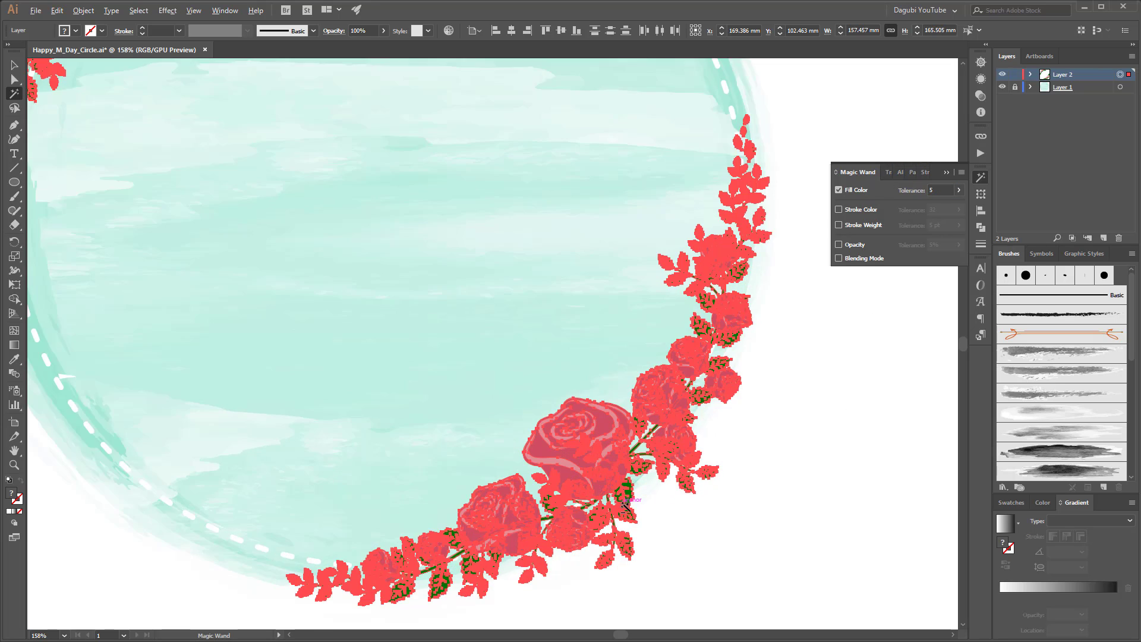
click(915, 408)
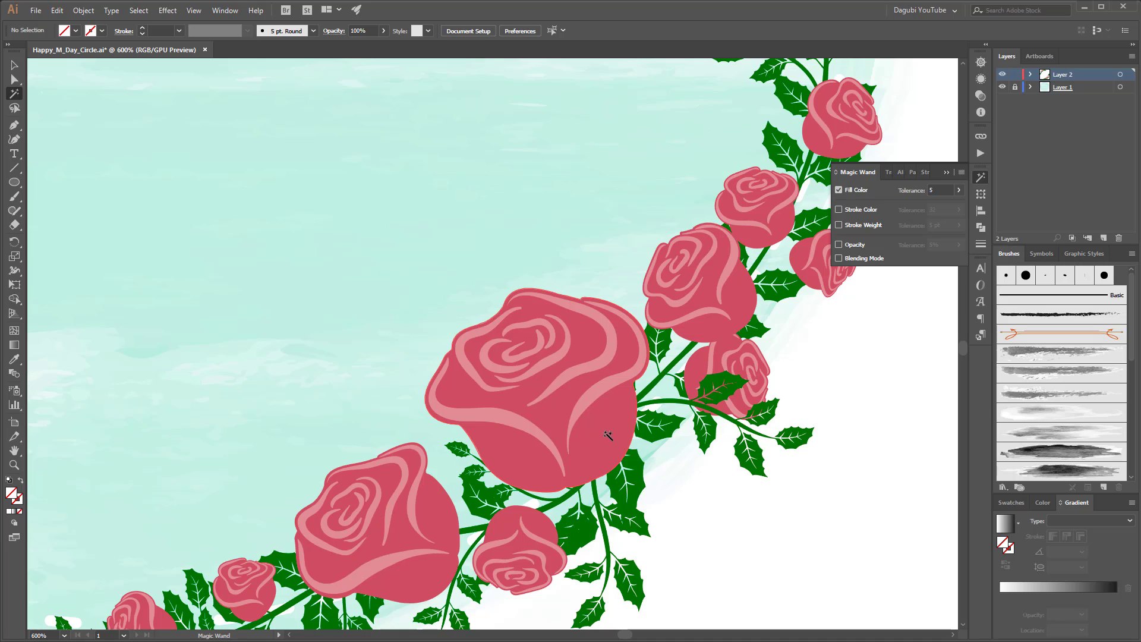
Step: Select all the dark pink rose fills with the Magic Wand and apply a linear gradient ending in dark red 6E0000
click(607, 436)
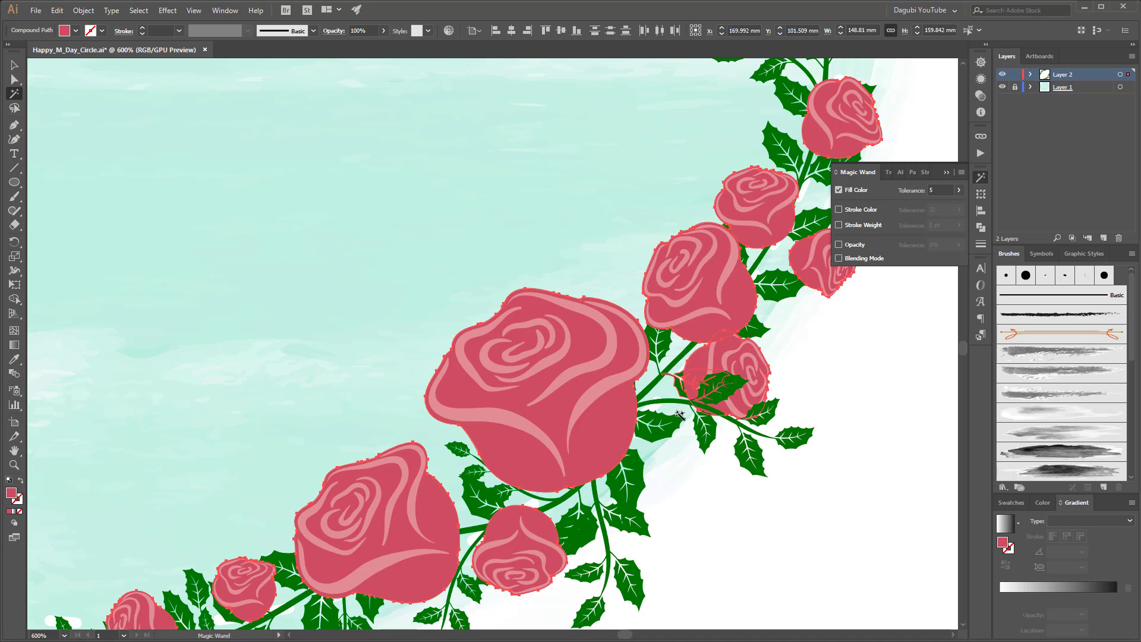
click(1005, 524)
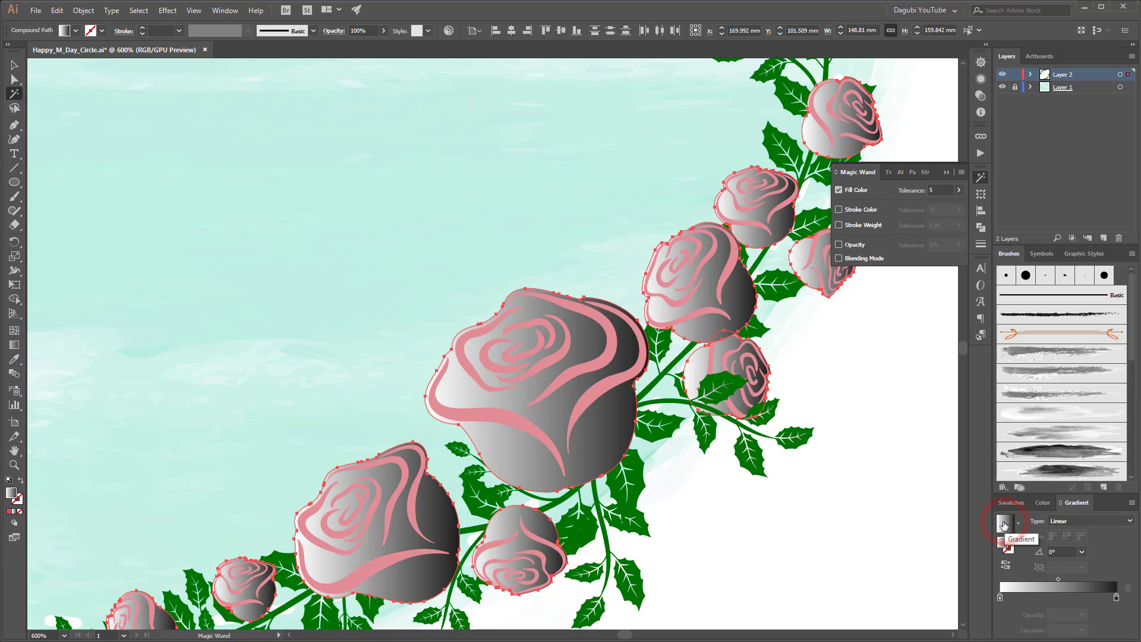
double_click(1116, 597)
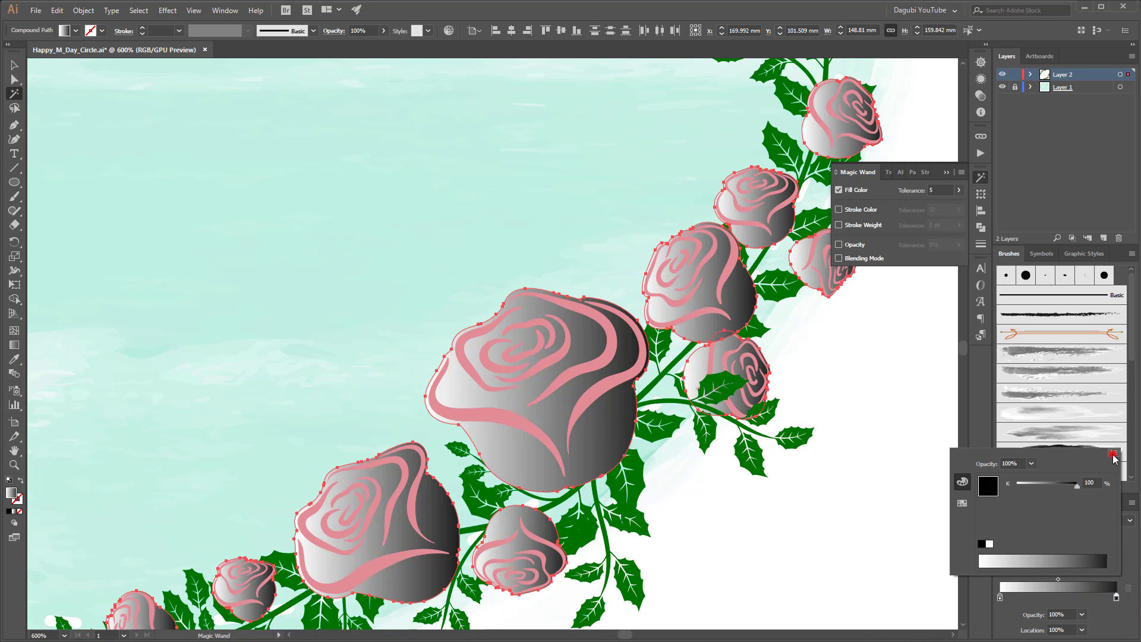
click(1114, 453)
click(1048, 470)
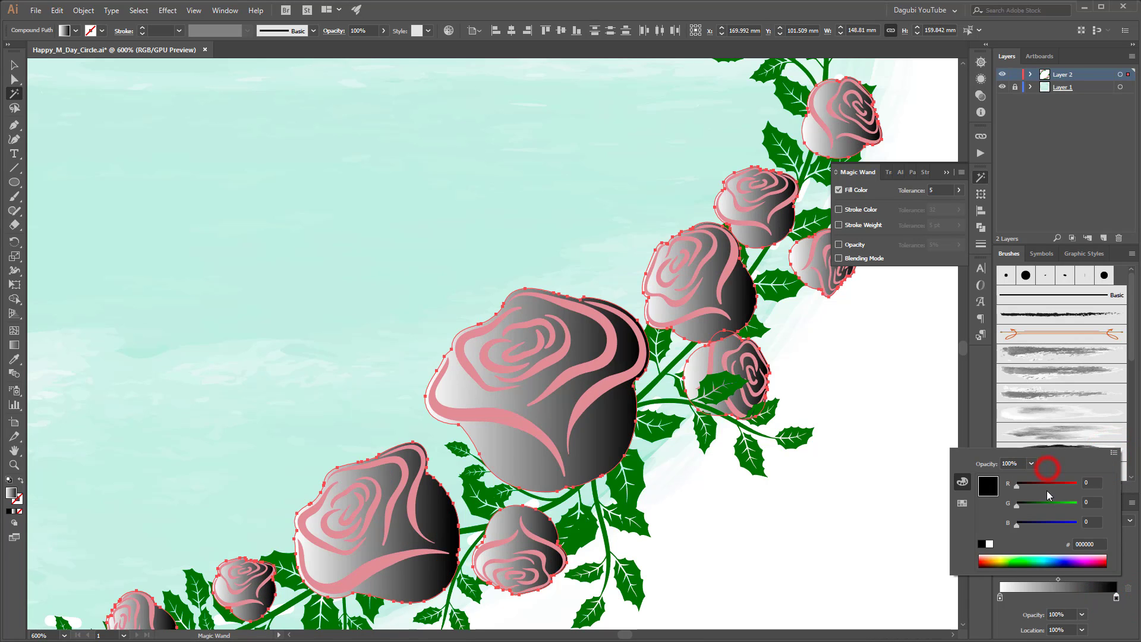
drag(1024, 484, 1032, 484)
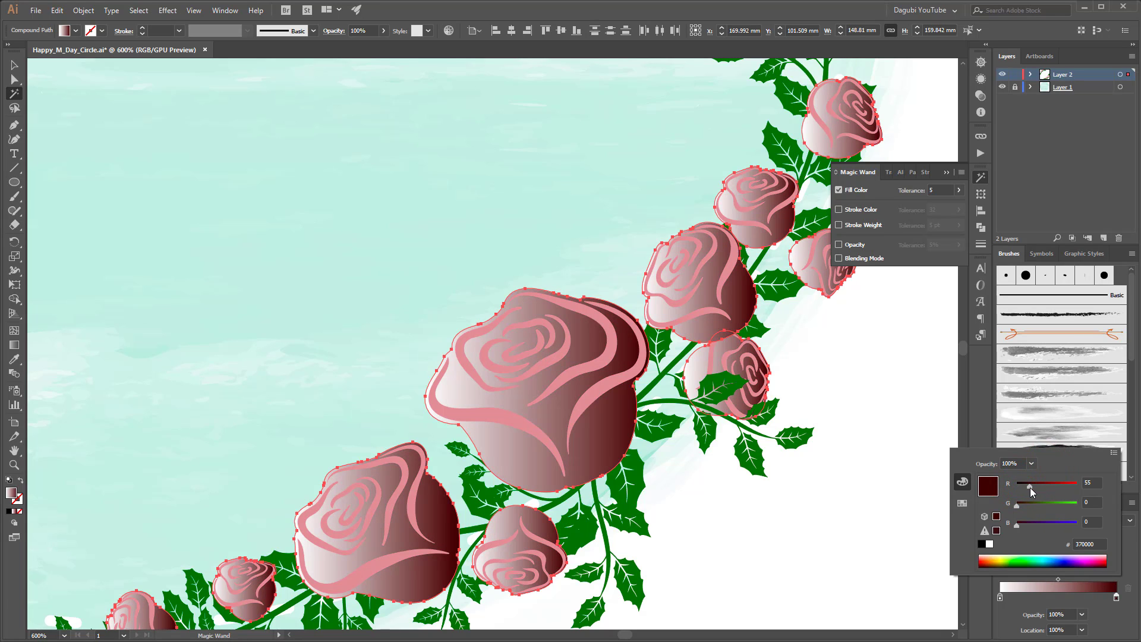
drag(1030, 487, 1045, 486)
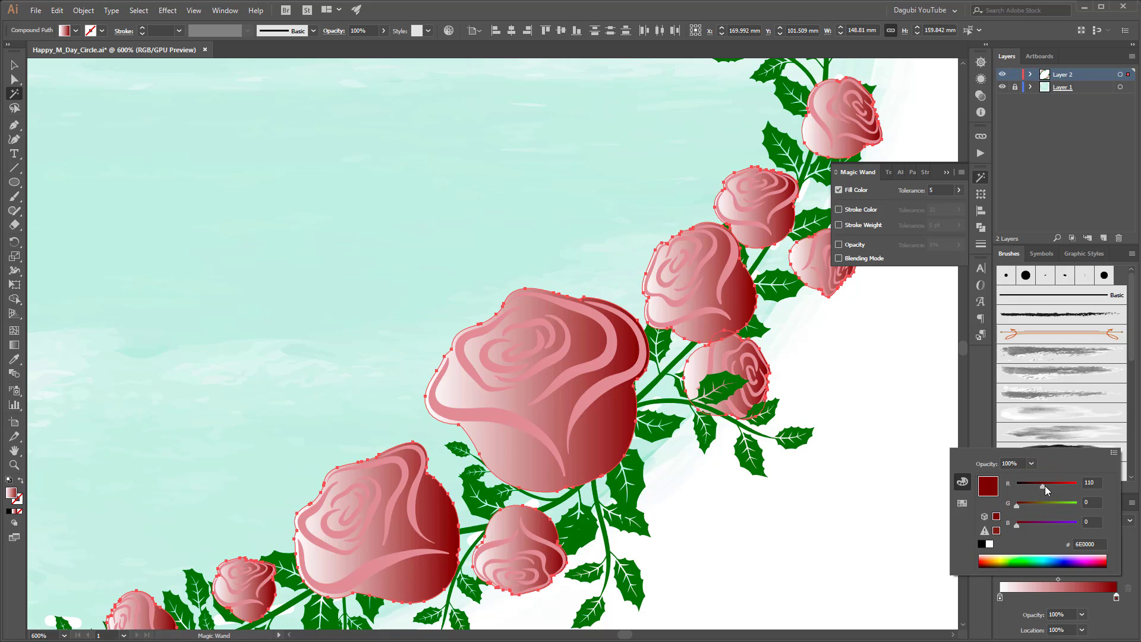
Step: Change the rose gradient's white starting stop to RGB orange FF6F3F
click(1000, 598)
double_click(999, 597)
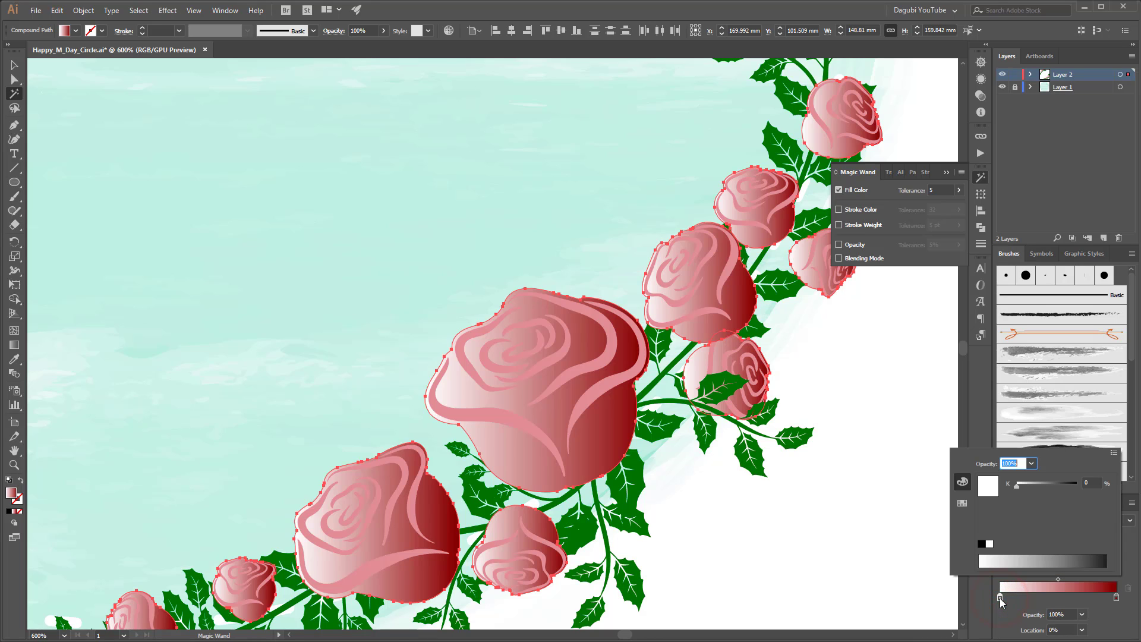
click(1114, 454)
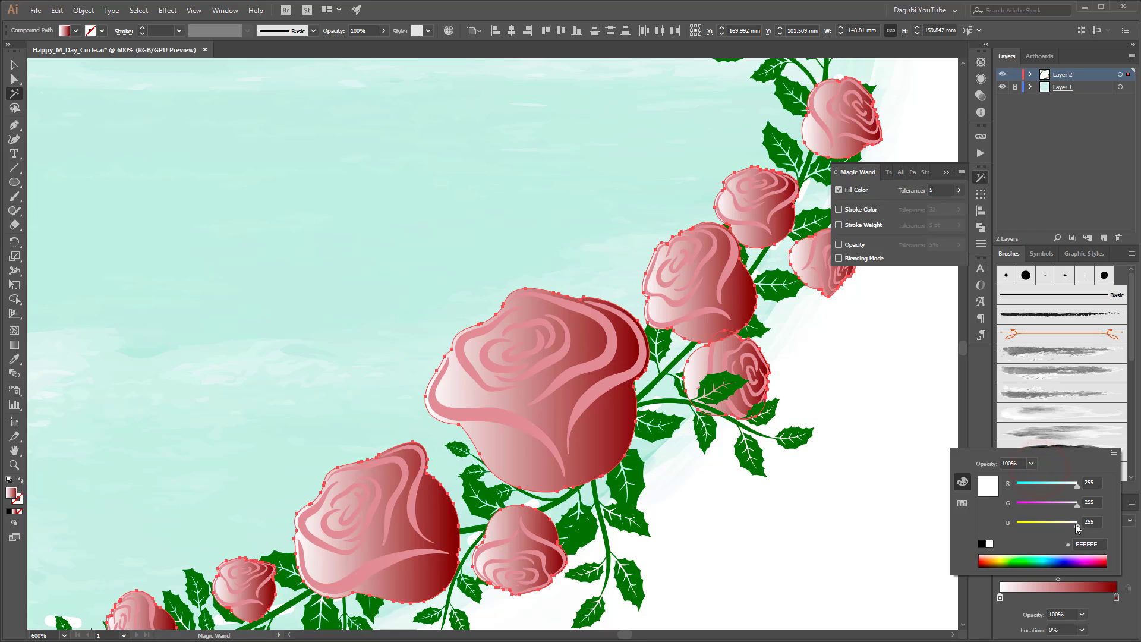
click(994, 556)
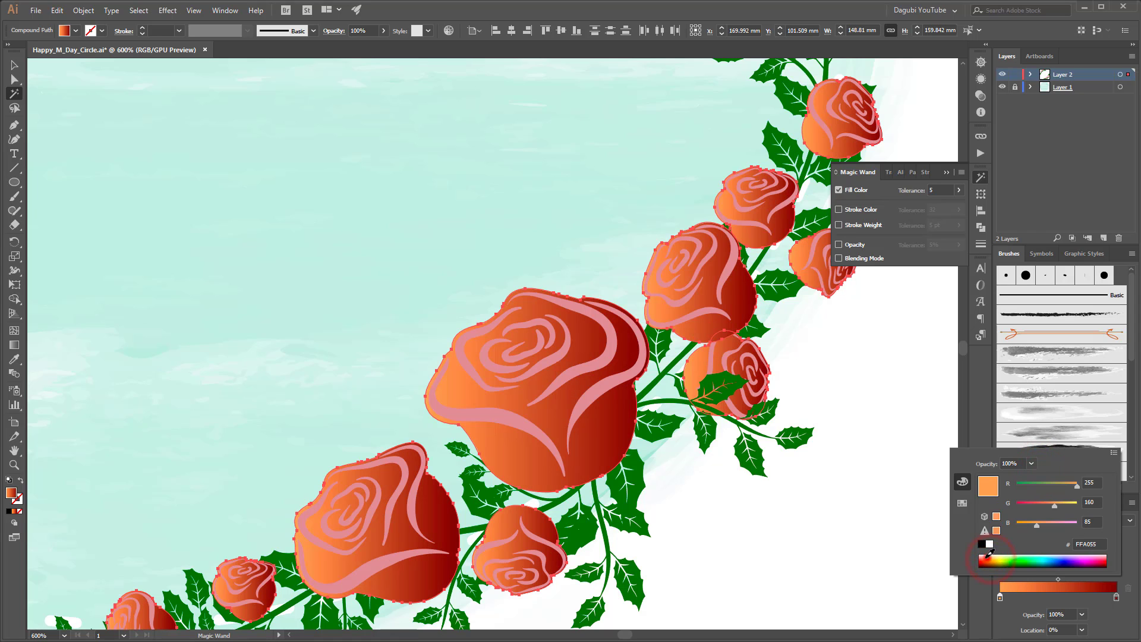
click(987, 556)
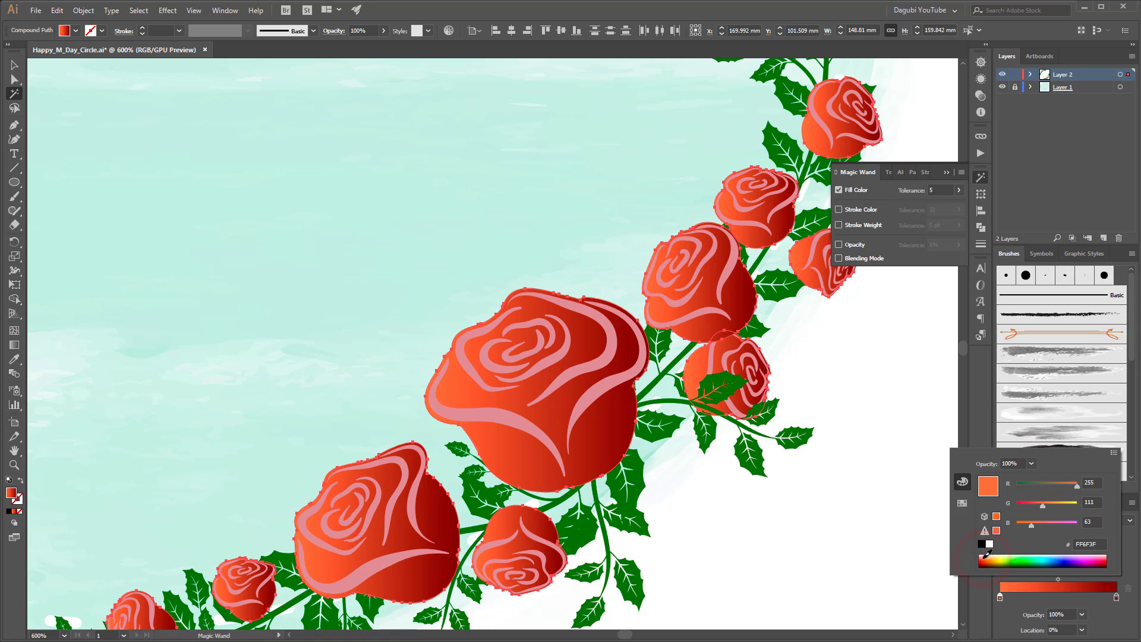
Step: Darken the rose gradient's end stop to 4E0000 by reducing its red value to 78
click(1116, 598)
scroll(704, 446, down, 3)
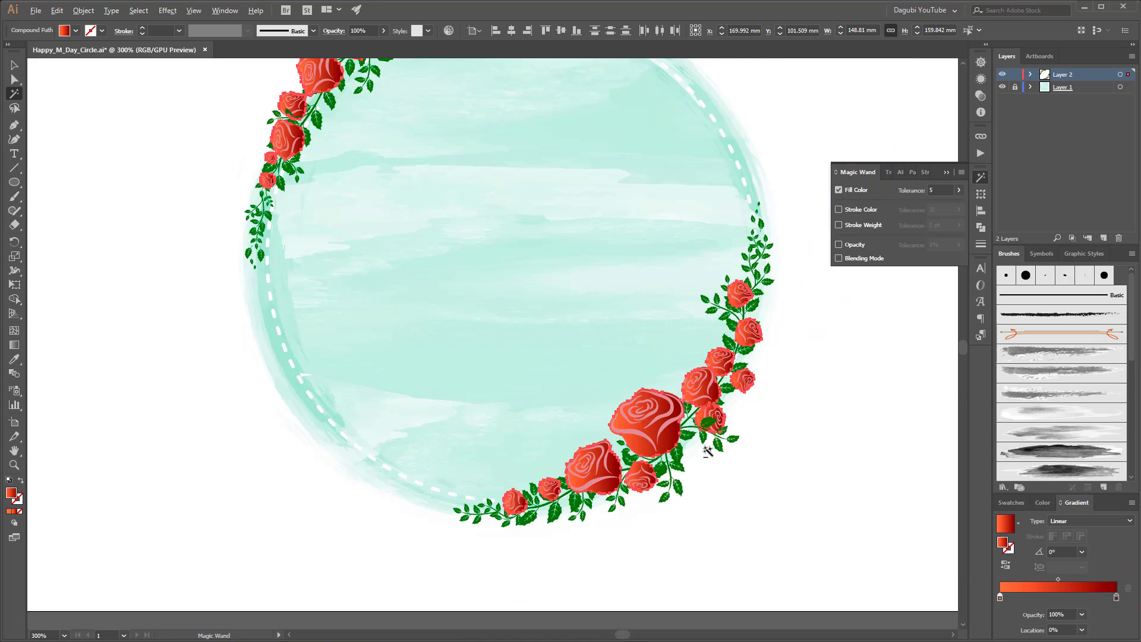
scroll(708, 450, down, 1)
scroll(879, 438, up, 1)
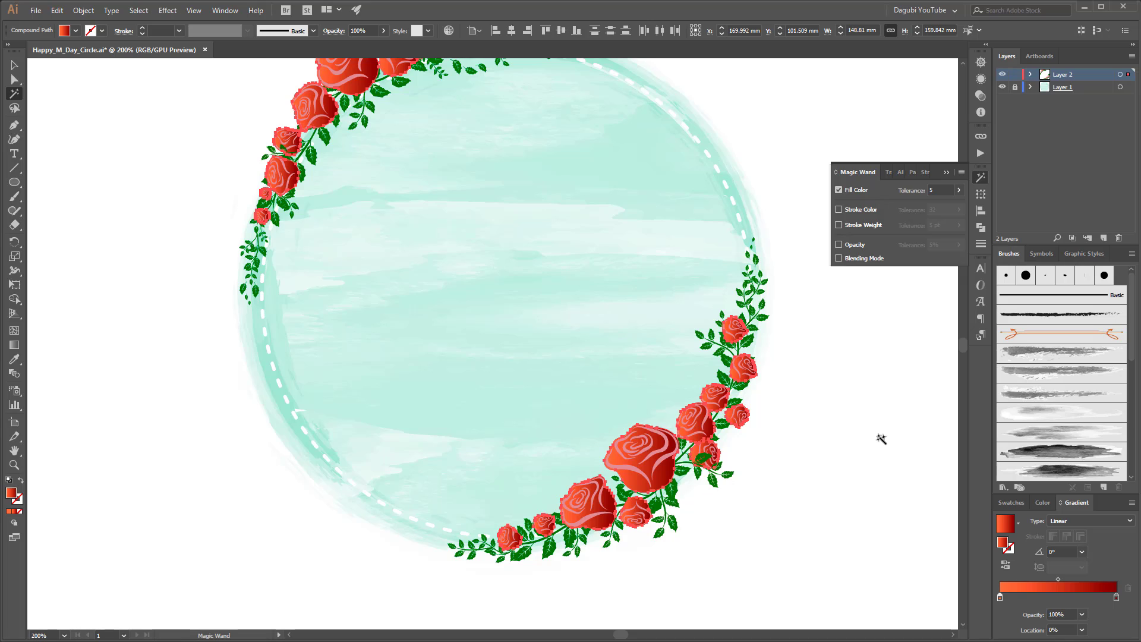
double_click(1116, 597)
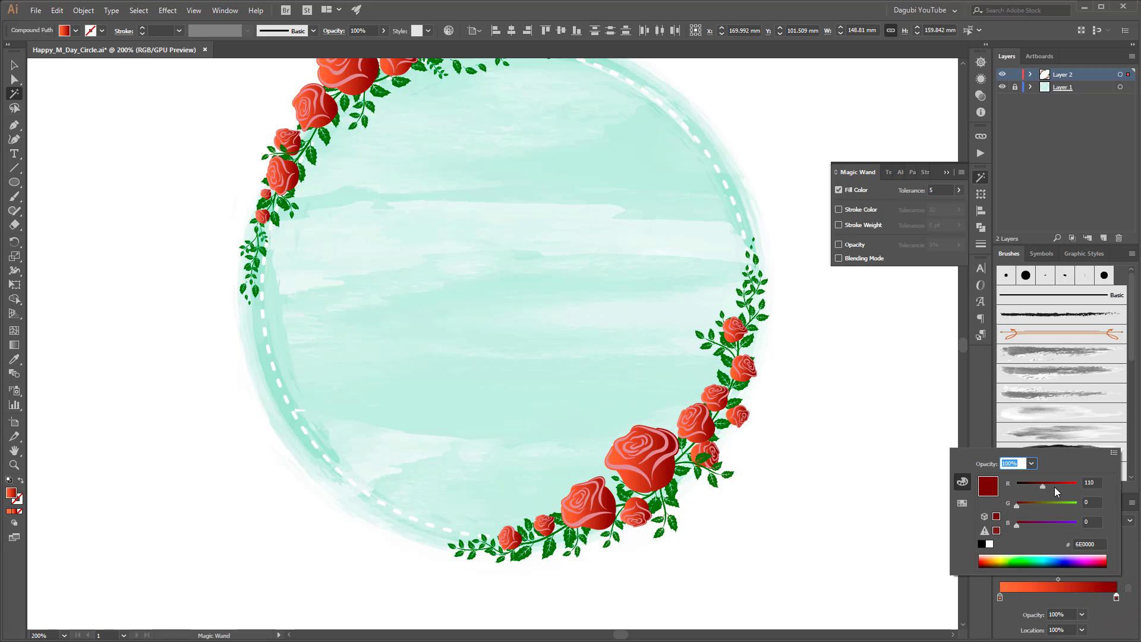
drag(1042, 486, 1033, 488)
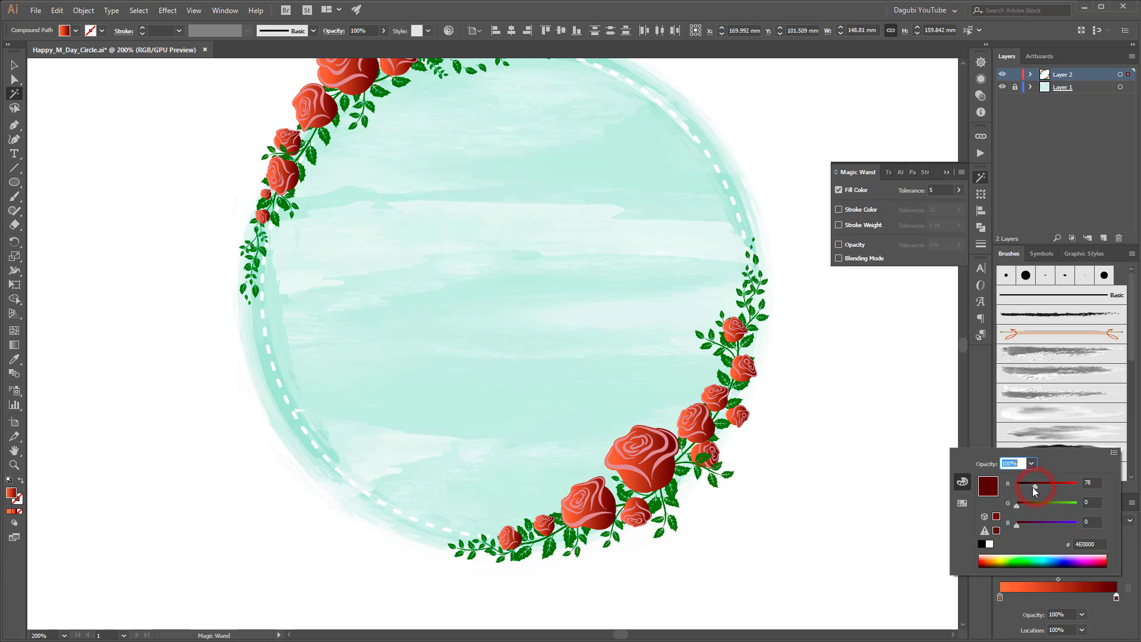
Step: Mute the rose gradient's starting stop to DA603F and shift the gradient midpoint to 59.5%
click(1000, 598)
double_click(999, 597)
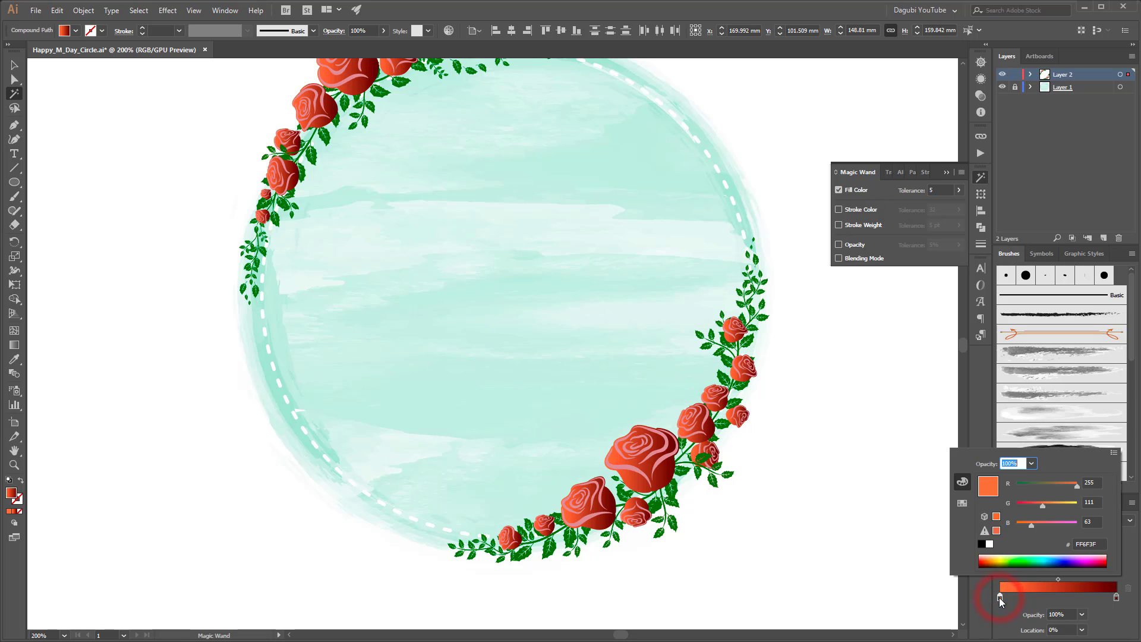
drag(1043, 505, 1067, 486)
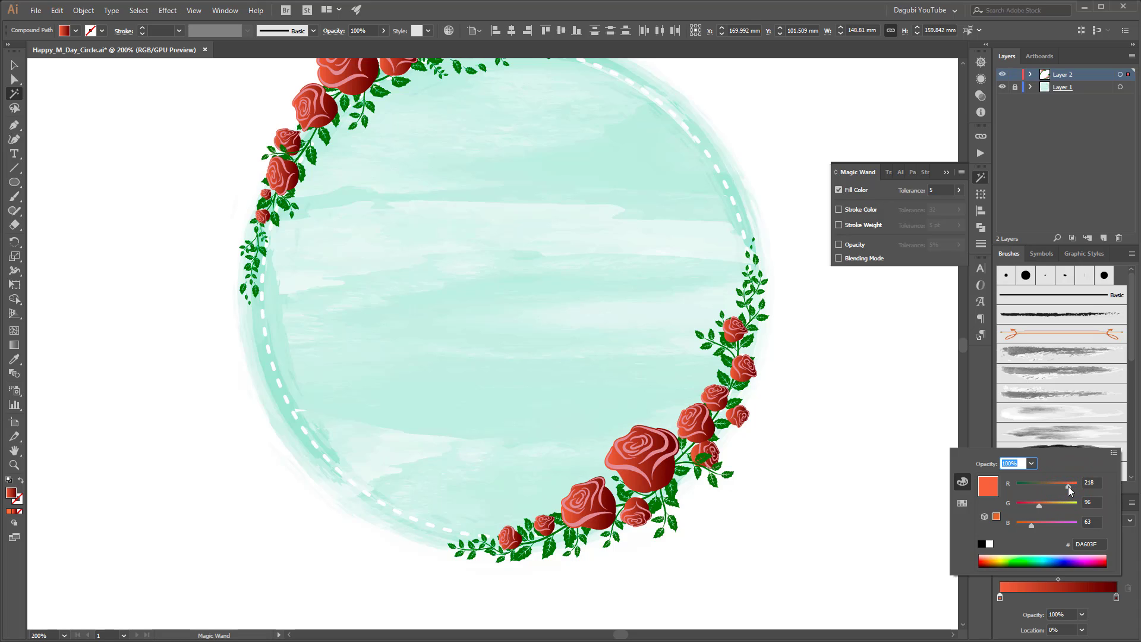
click(918, 343)
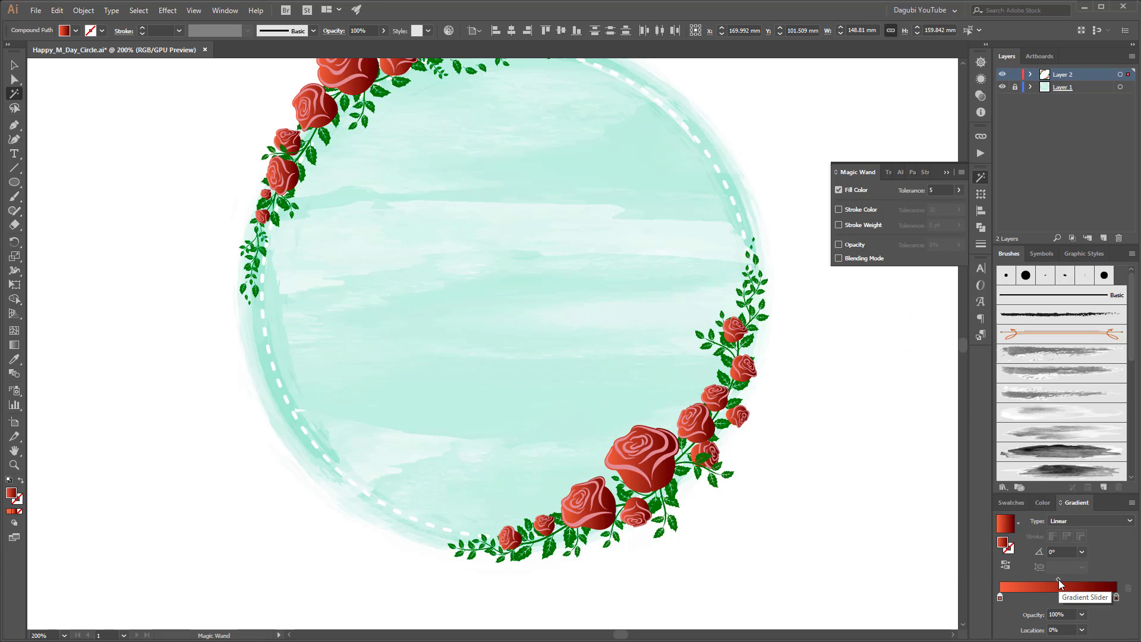
mouse_move(1058, 579)
mouse_down()
mouse_move(1094, 580)
mouse_move(1028, 579)
mouse_move(1069, 579)
mouse_up()
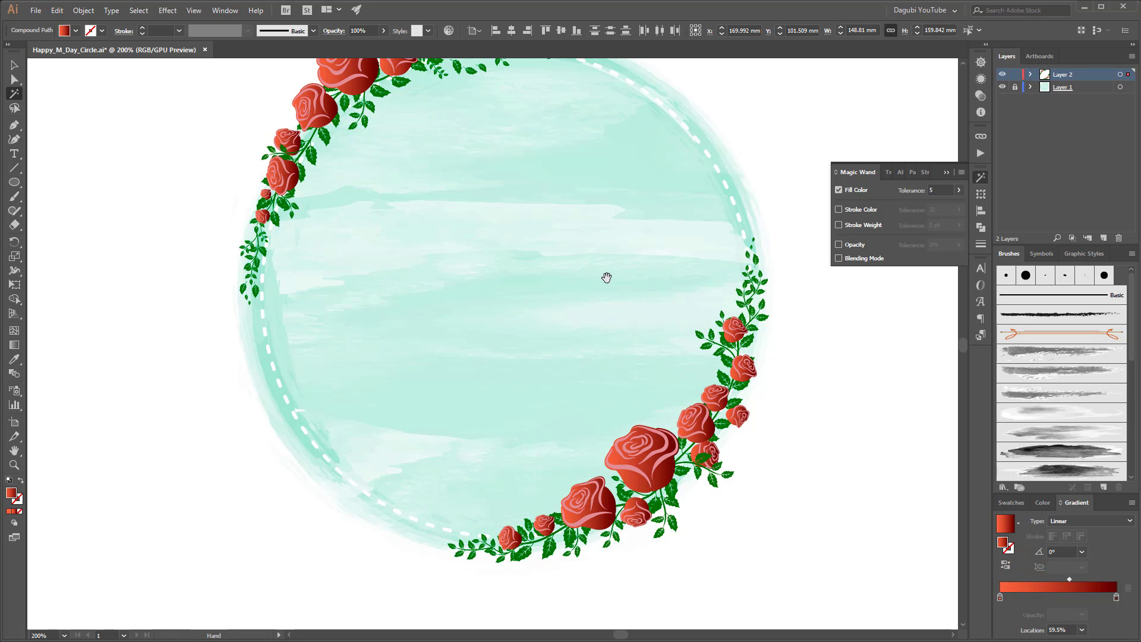
Step: Switch to the Group Selection tool on the upper garland, show the selection edges again, and deselect all the roses
drag(606, 275, 617, 359)
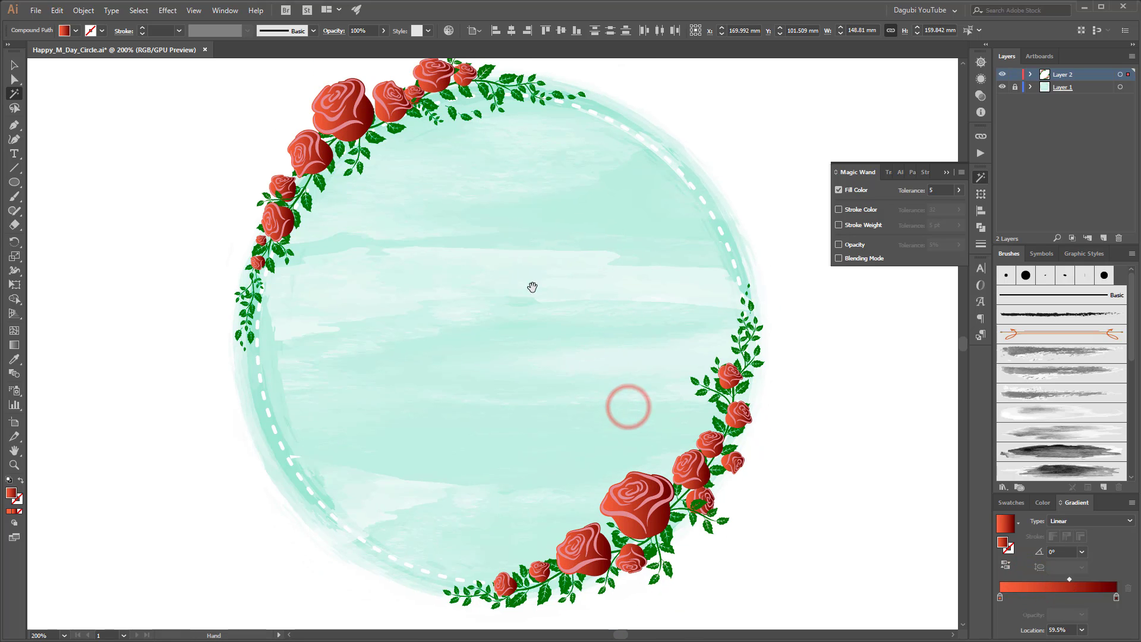
drag(533, 287, 576, 339)
drag(397, 171, 416, 252)
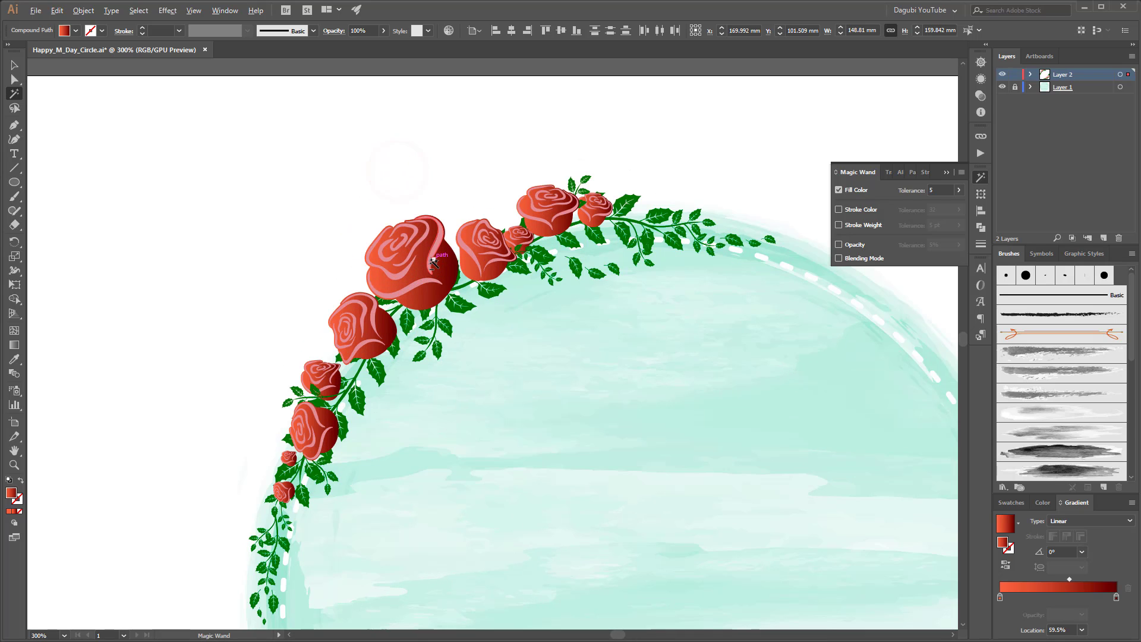
ctrl+click(397, 171)
click(12, 81)
drag(10, 83, 67, 98)
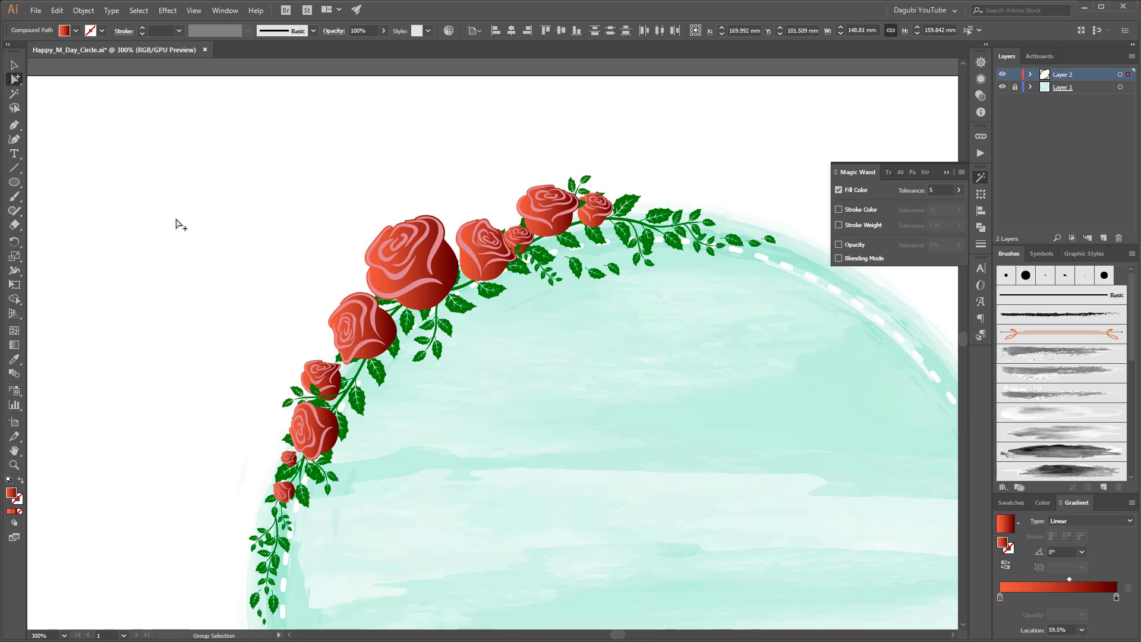
key(ctrl+h)
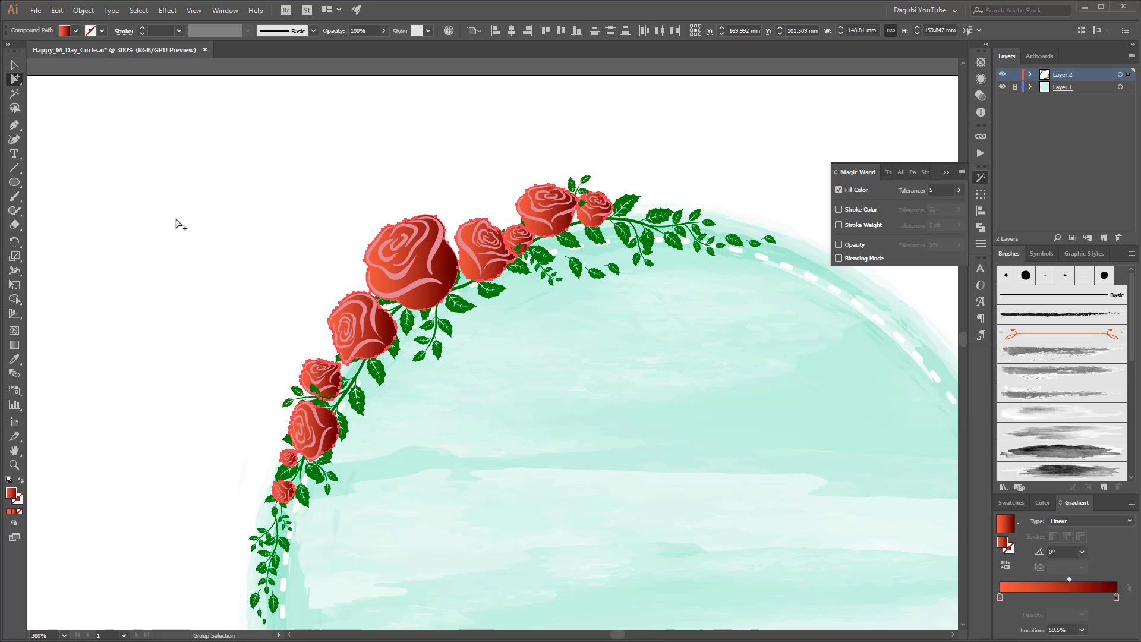
click(241, 174)
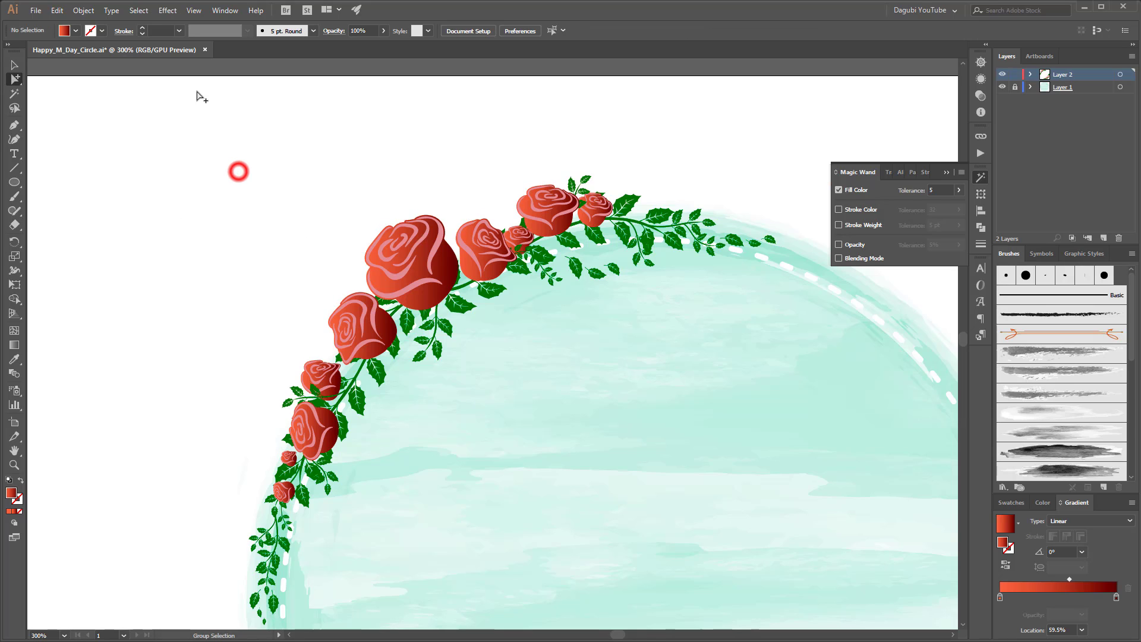
Step: Redirect the largest upper rose's gradient diagonally from its upper left to its lower right, at about -44°
click(444, 268)
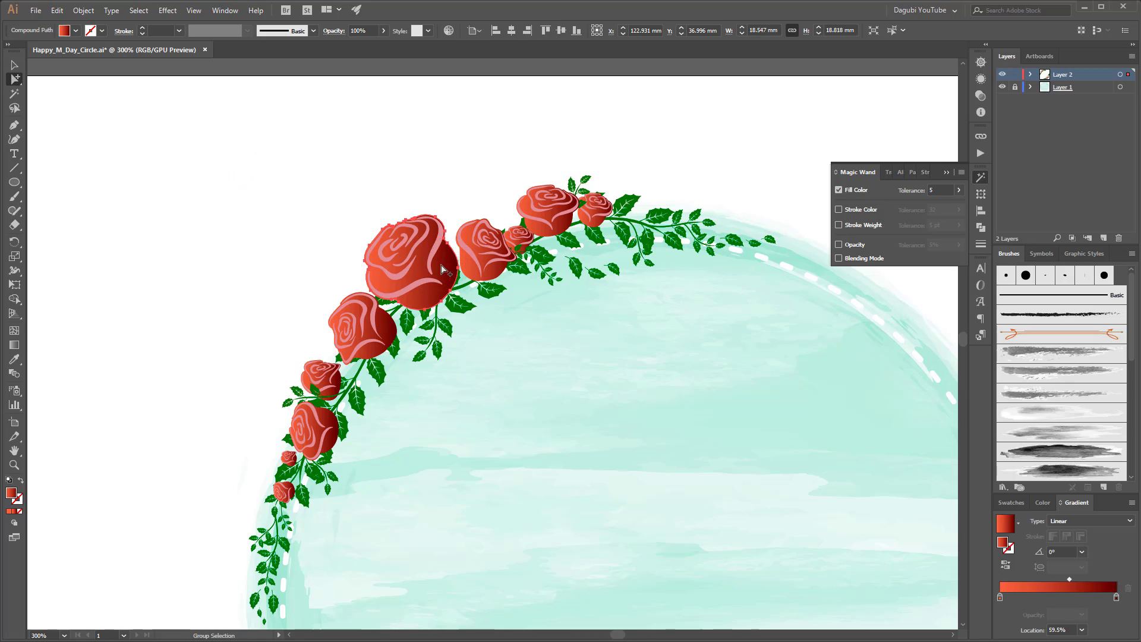
click(14, 346)
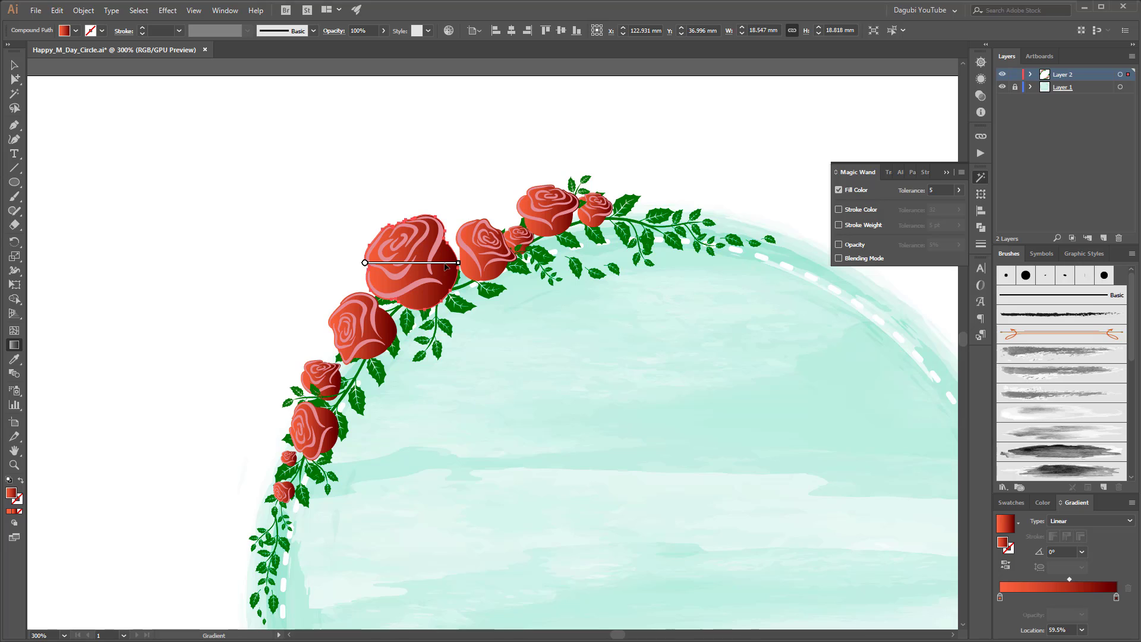
drag(463, 265, 439, 334)
drag(364, 261, 384, 234)
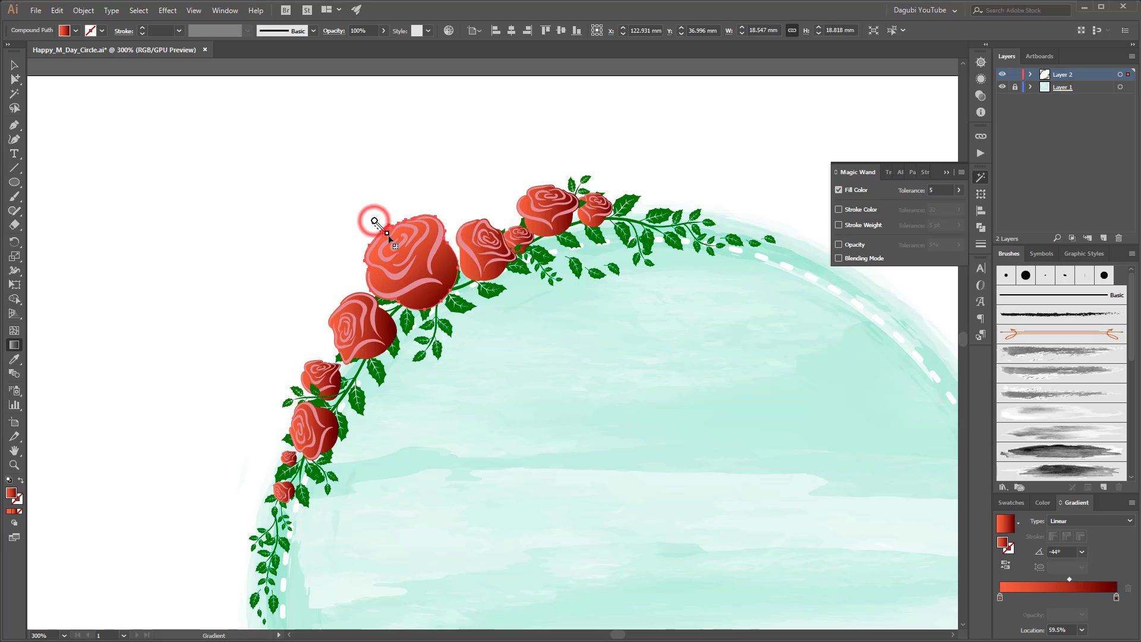
drag(371, 224, 432, 281)
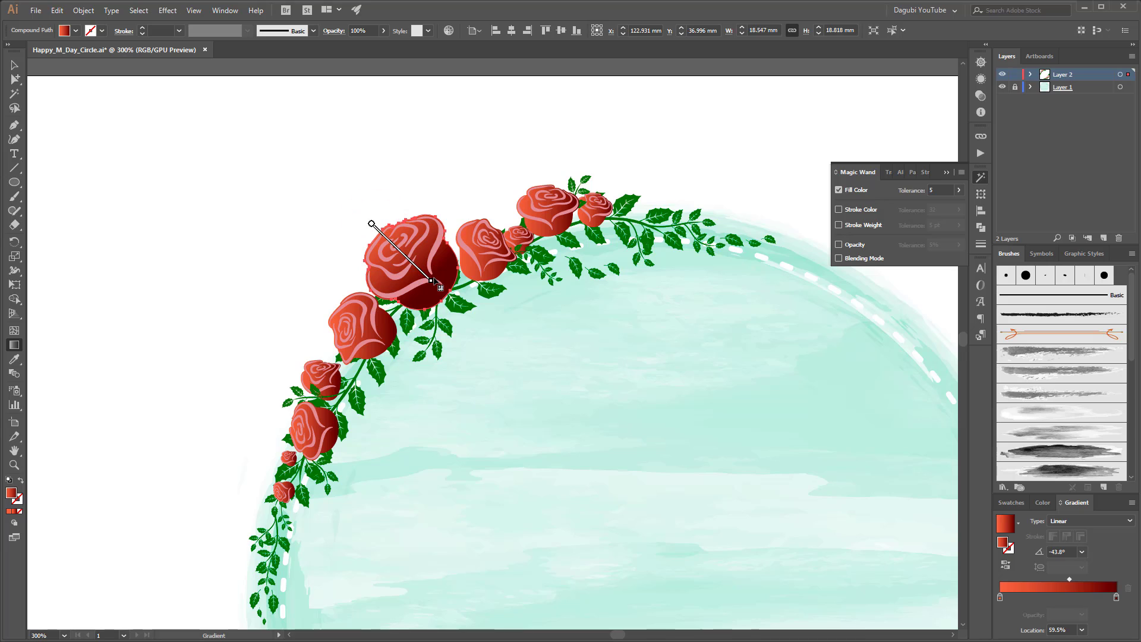
Step: Redirect the gradients downward on the rose right of the largest one, at about -102°, and on the tiny rose beside it
ctrl+click(499, 275)
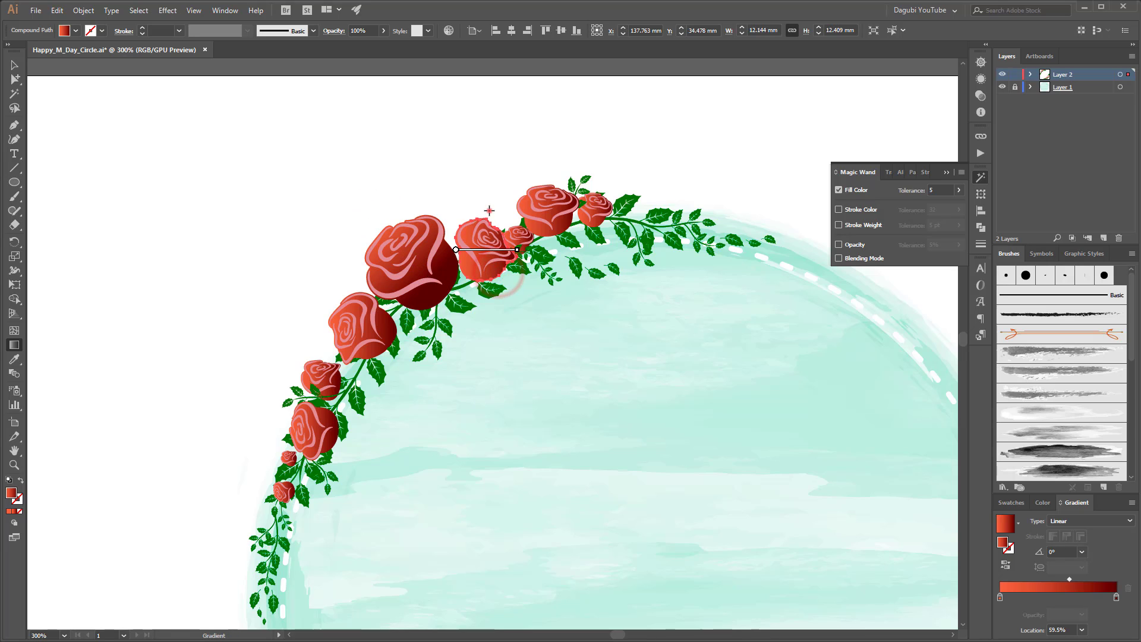
drag(492, 213, 478, 276)
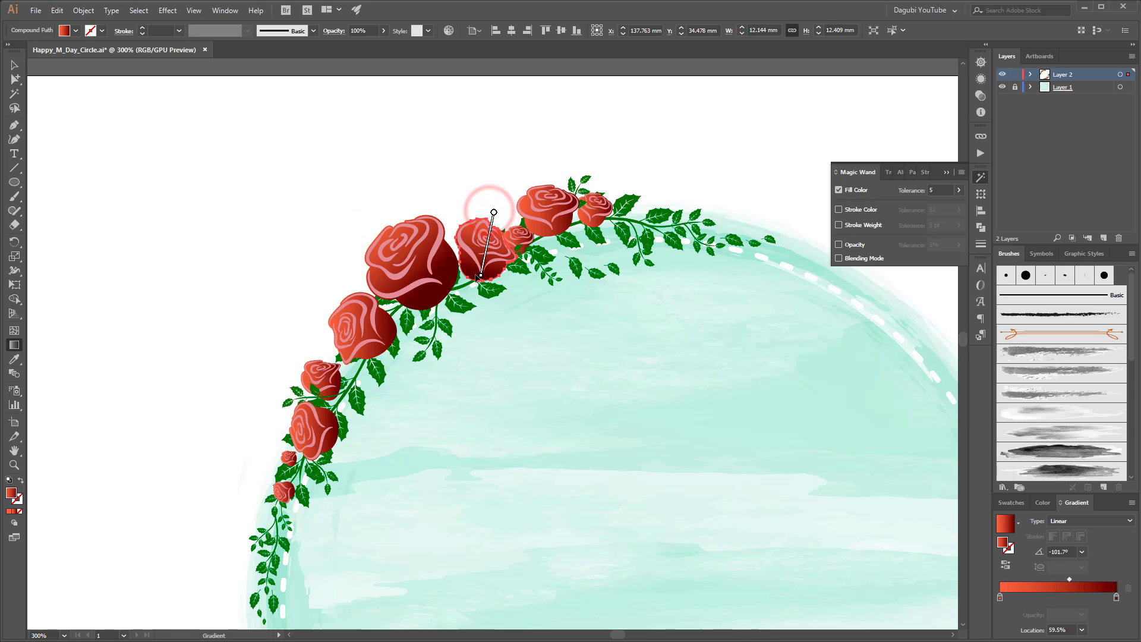
ctrl+click(523, 250)
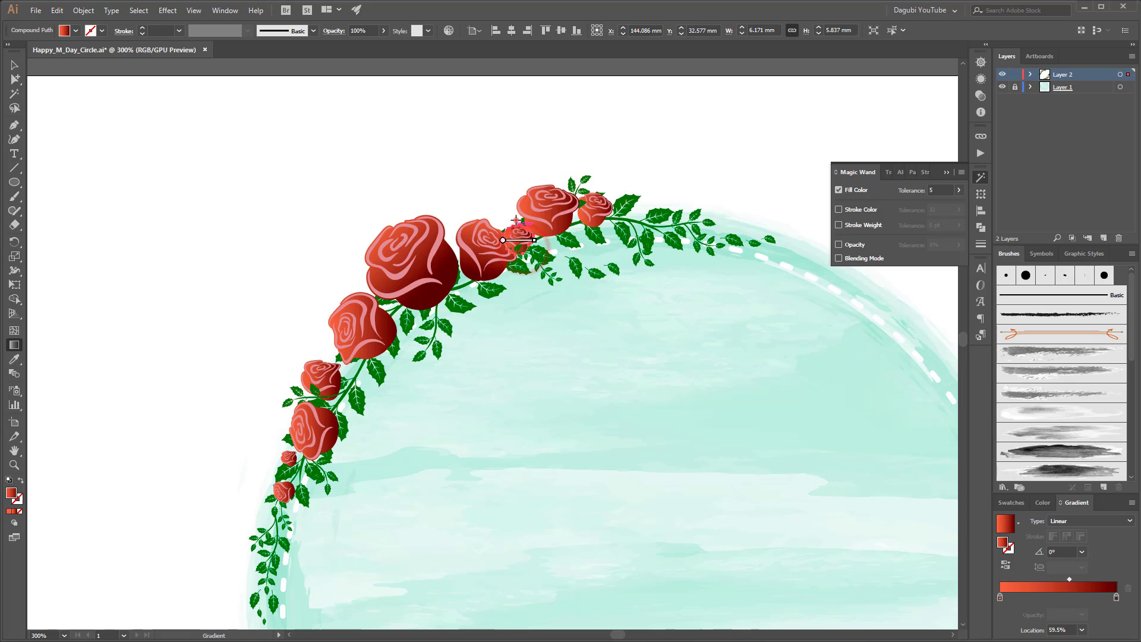
drag(515, 219, 519, 260)
Step: Run the gradients top to bottom on the last two roses at the upper garland's right end, the larger at about -89°
ctrl+click(564, 224)
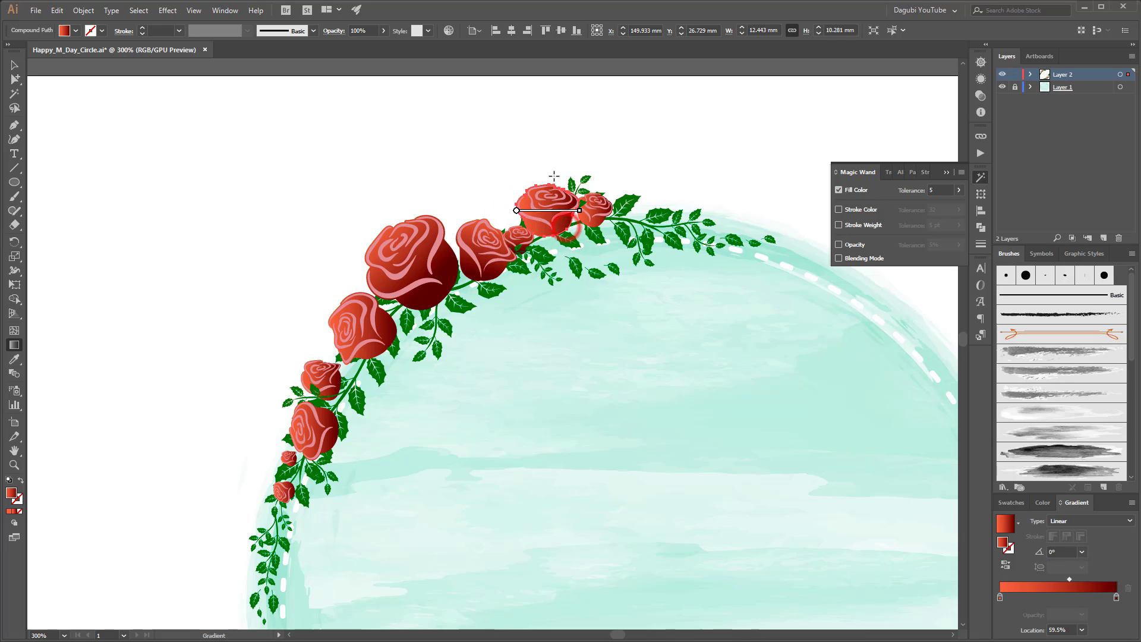
drag(546, 169, 552, 229)
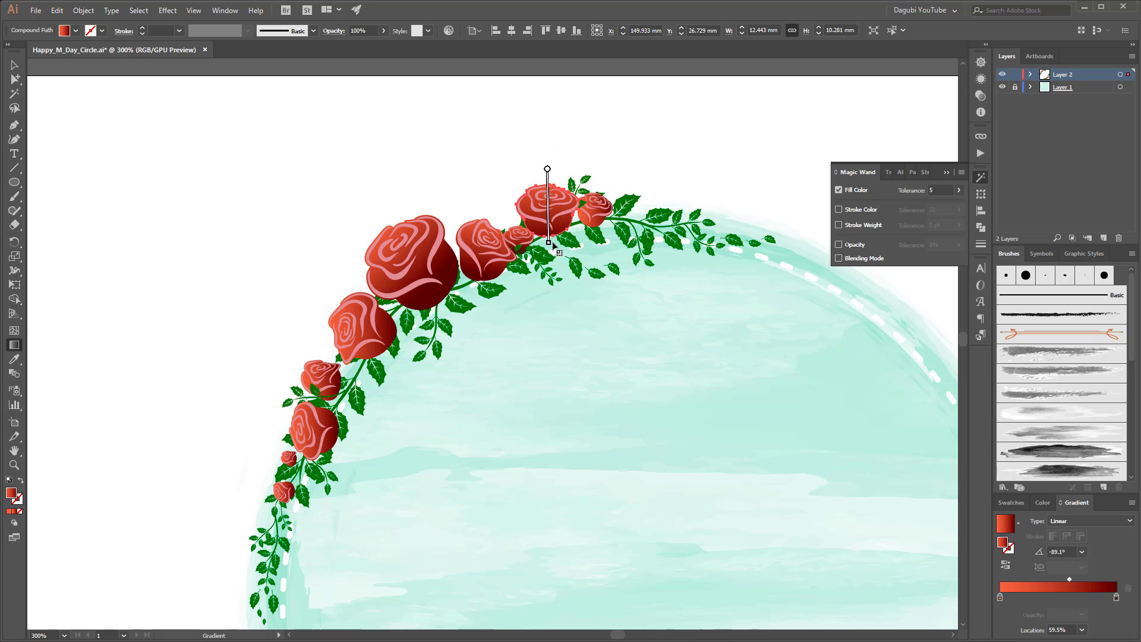
ctrl+click(598, 221)
drag(593, 180, 596, 230)
Step: Redirect the gradients diagonally downward on the two roses directly below the largest one, the smaller at about -64°
ctrl+click(379, 364)
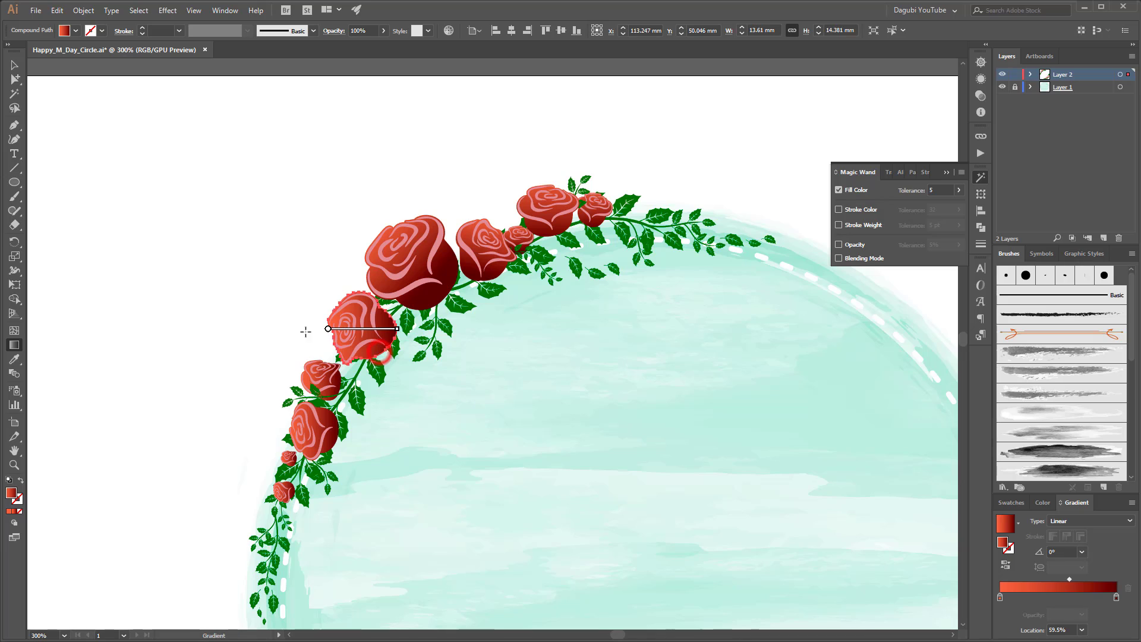
ctrl+click(333, 396)
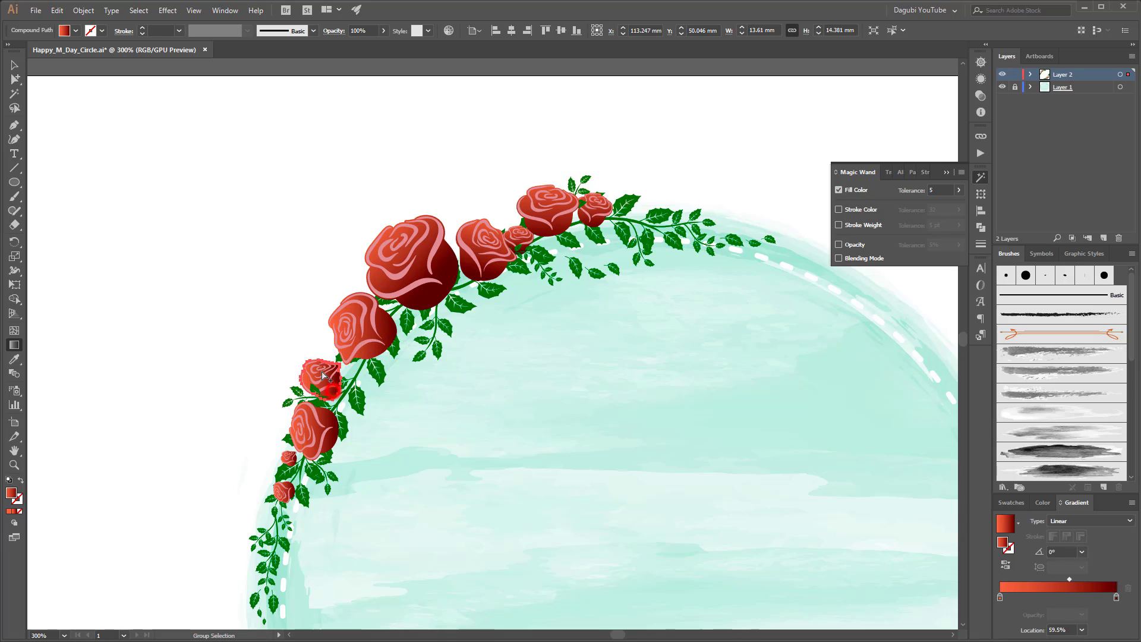
drag(314, 351, 335, 396)
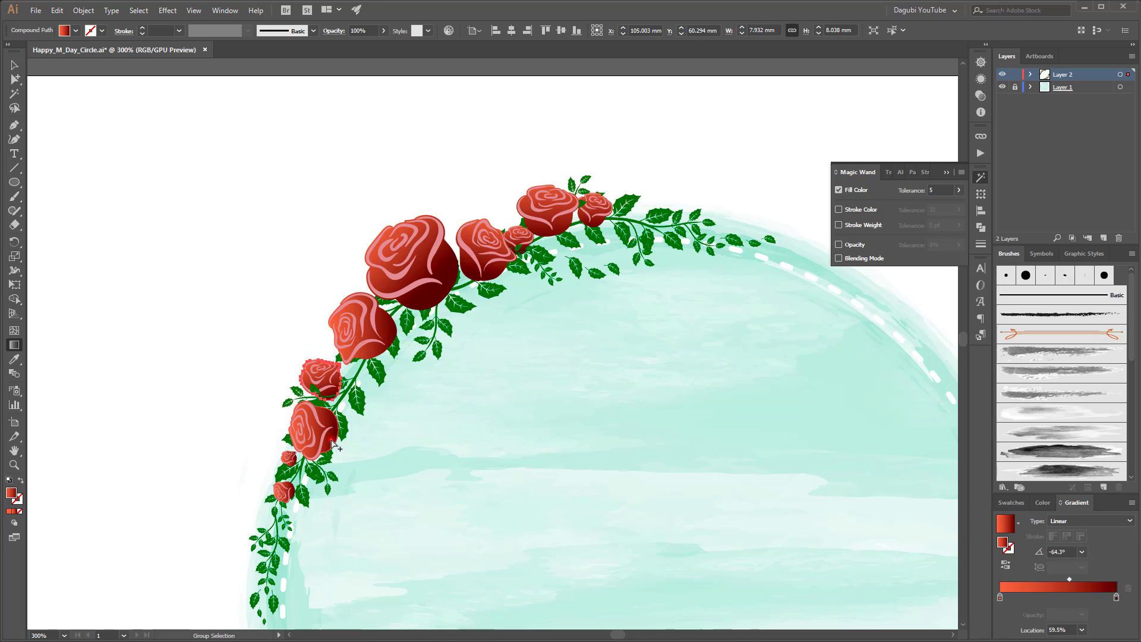
Step: Redirect the gradients diagonally on the larger lower rose and the small bottom rose of the upper garland, the small one at about 38.8°
ctrl+click(339, 440)
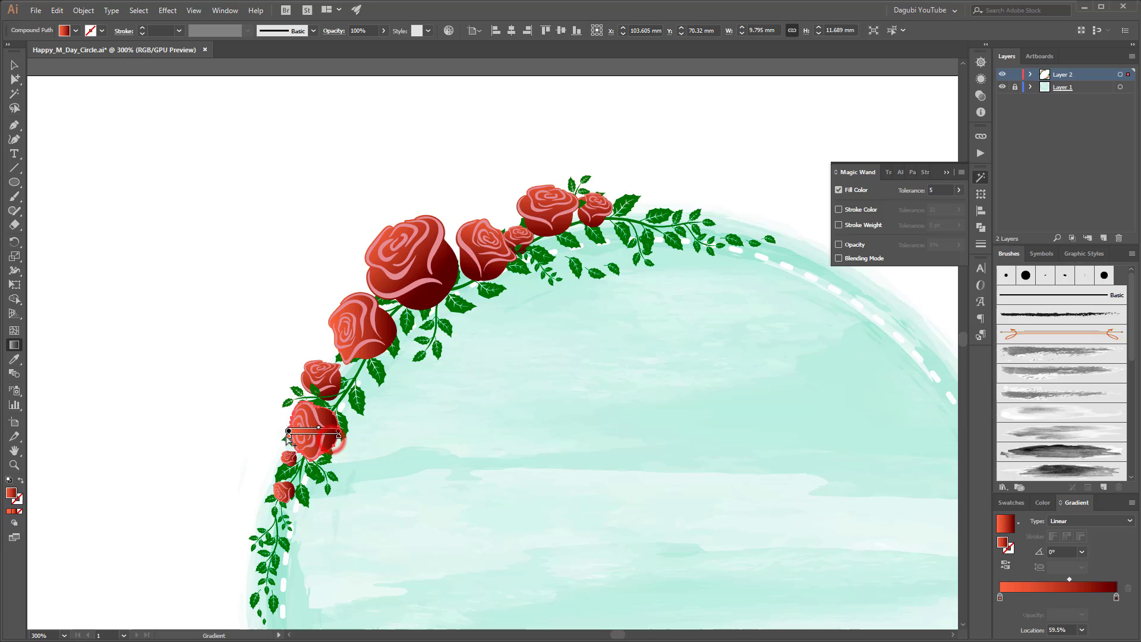
ctrl+click(291, 493)
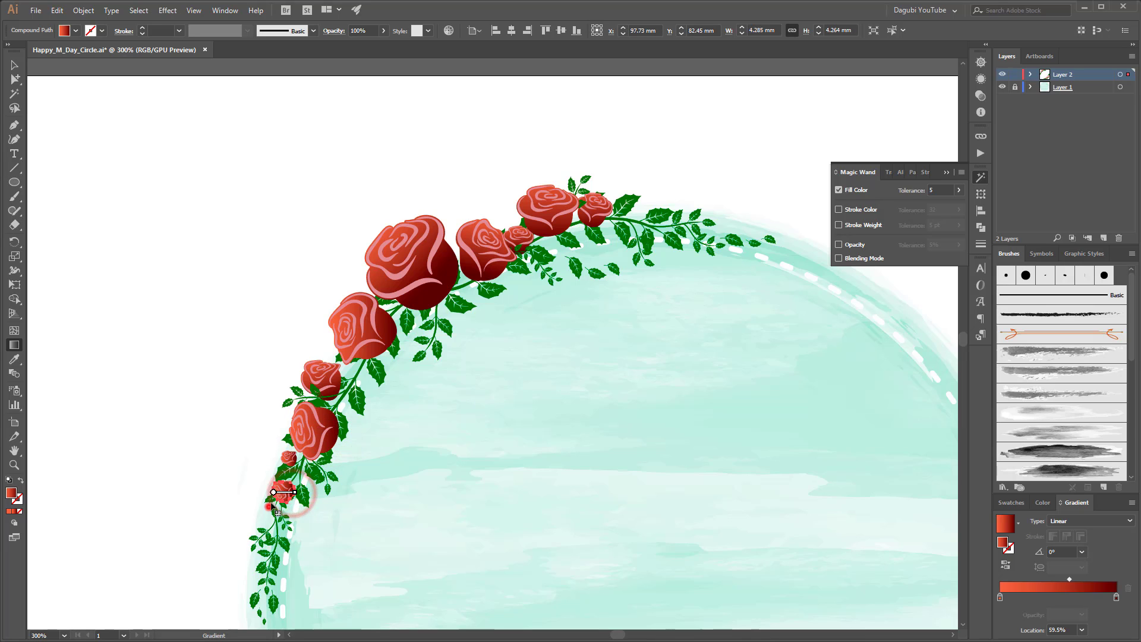
drag(269, 506, 294, 487)
ctrl+click(260, 347)
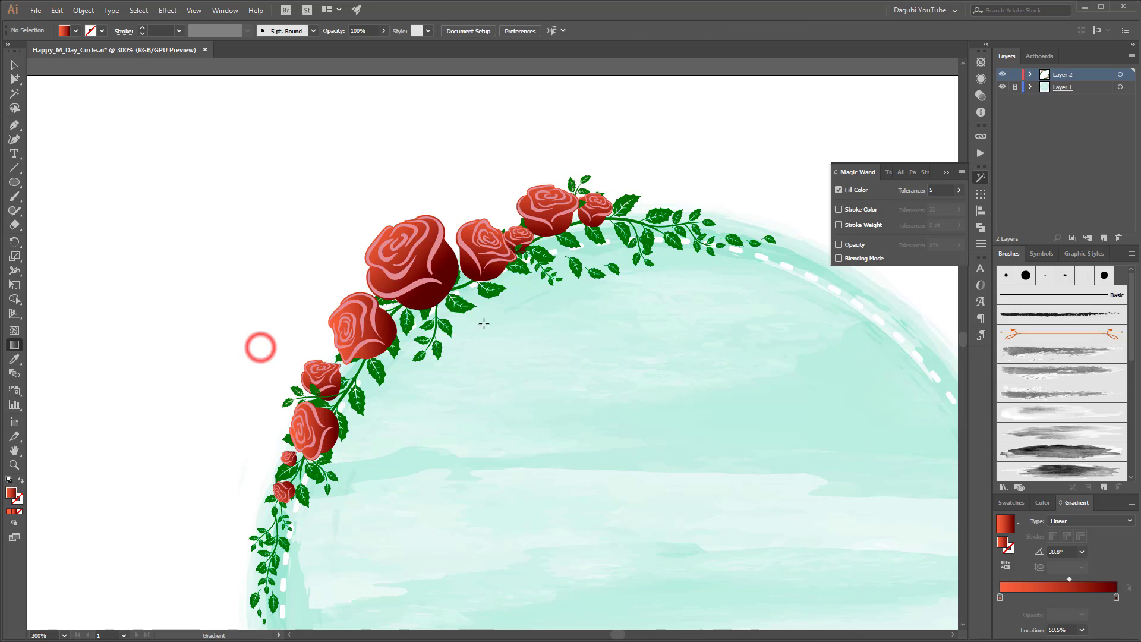
Step: Collapse the floating Magic Wand settings and fit the whole artboard in the window
scroll(534, 333, down, 2)
scroll(609, 395, down, 1)
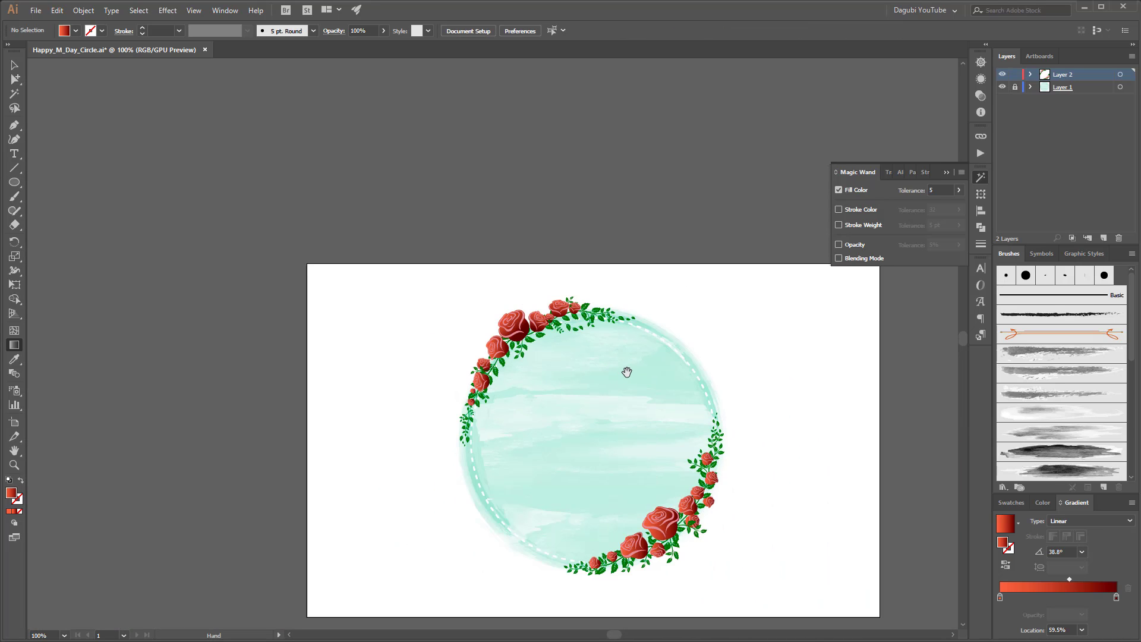
drag(625, 373, 567, 315)
click(957, 172)
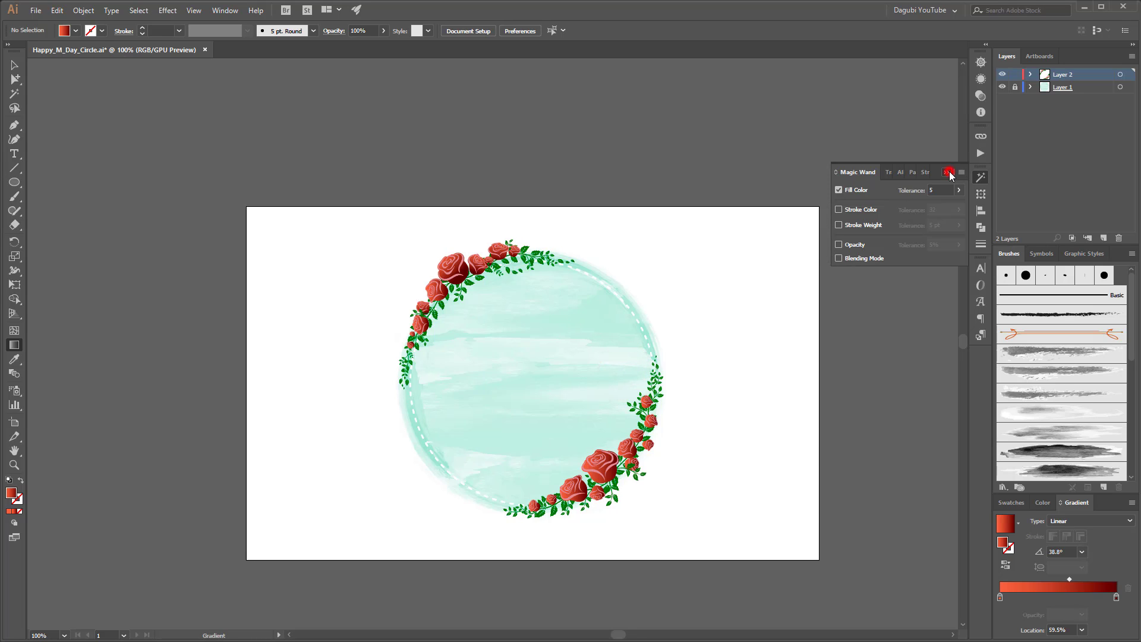
key(ctrl+0)
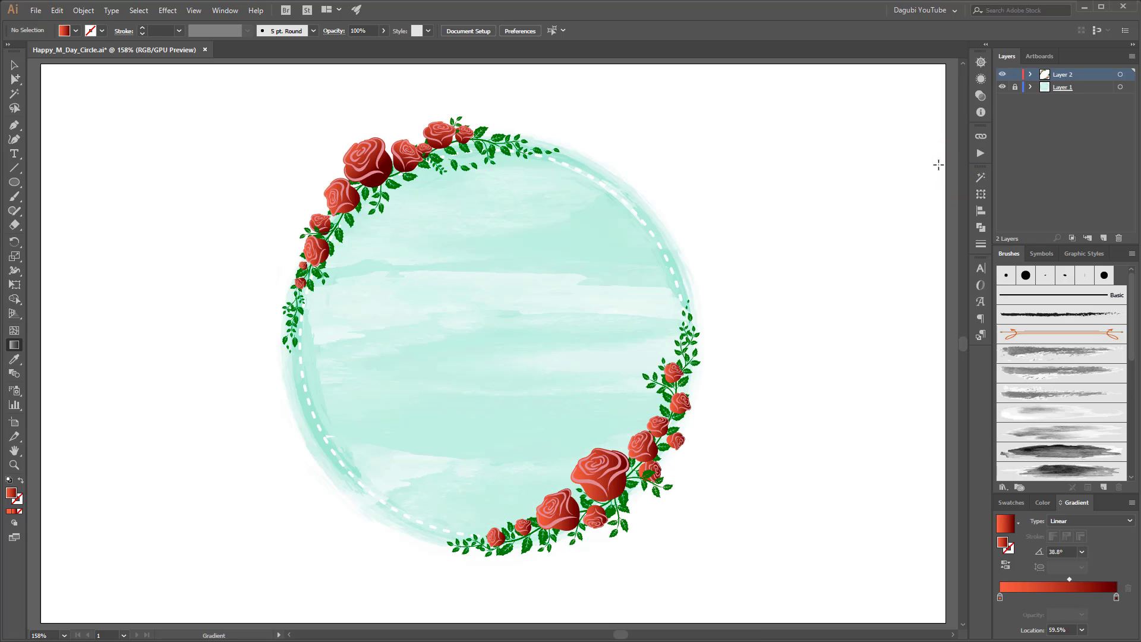
Step: Select all the green leaves and stems of both garlands by their fill color with the Magic Wand
click(15, 95)
scroll(699, 383, up, 5)
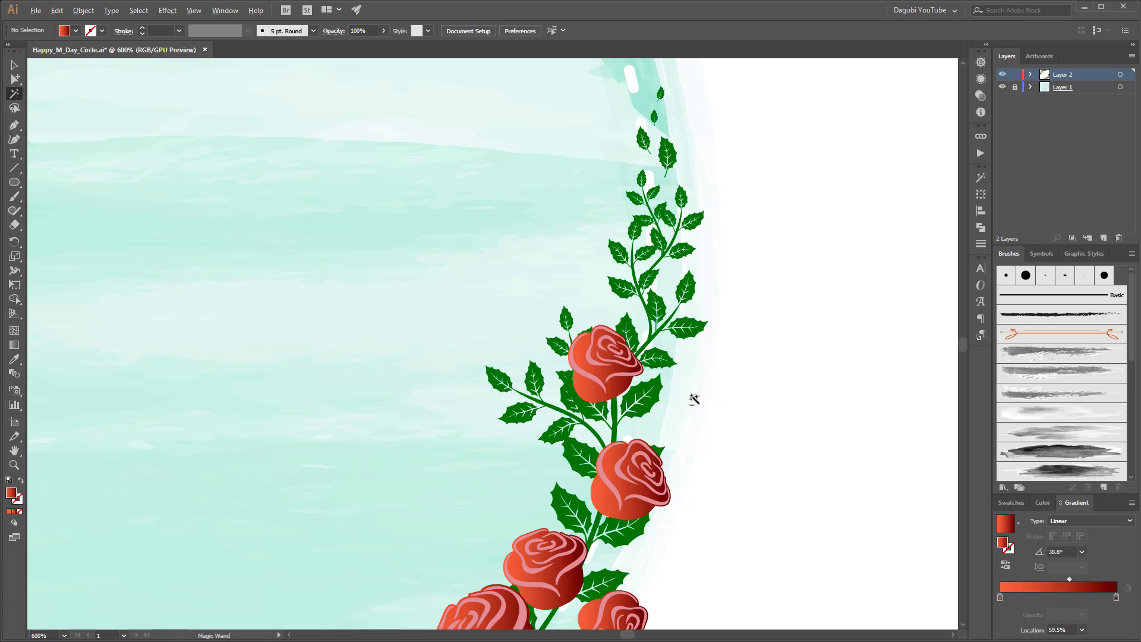
click(658, 393)
scroll(737, 351, down, 5)
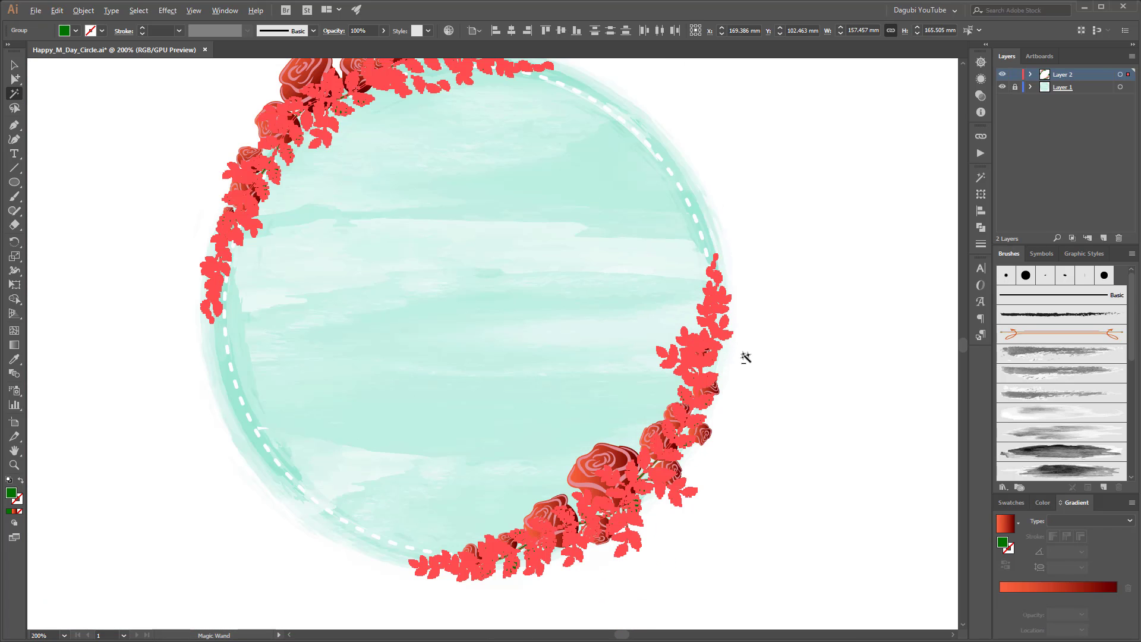
drag(821, 224, 814, 268)
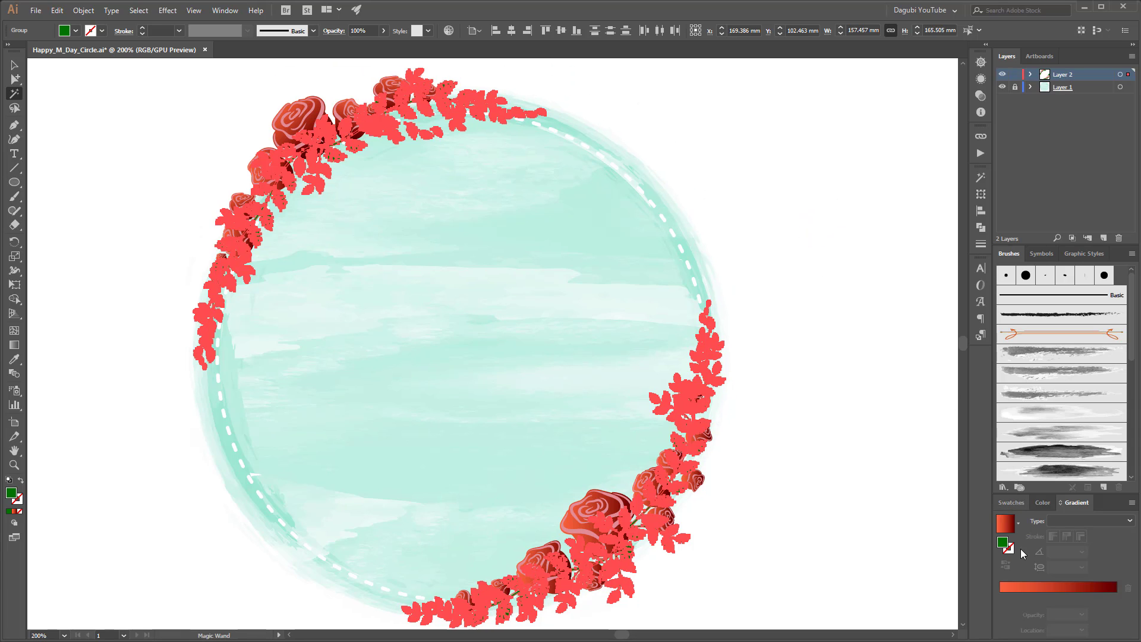
Step: Fill the selected leaves and stems with the White, Black gradient preset and hide the selection edges
click(1018, 524)
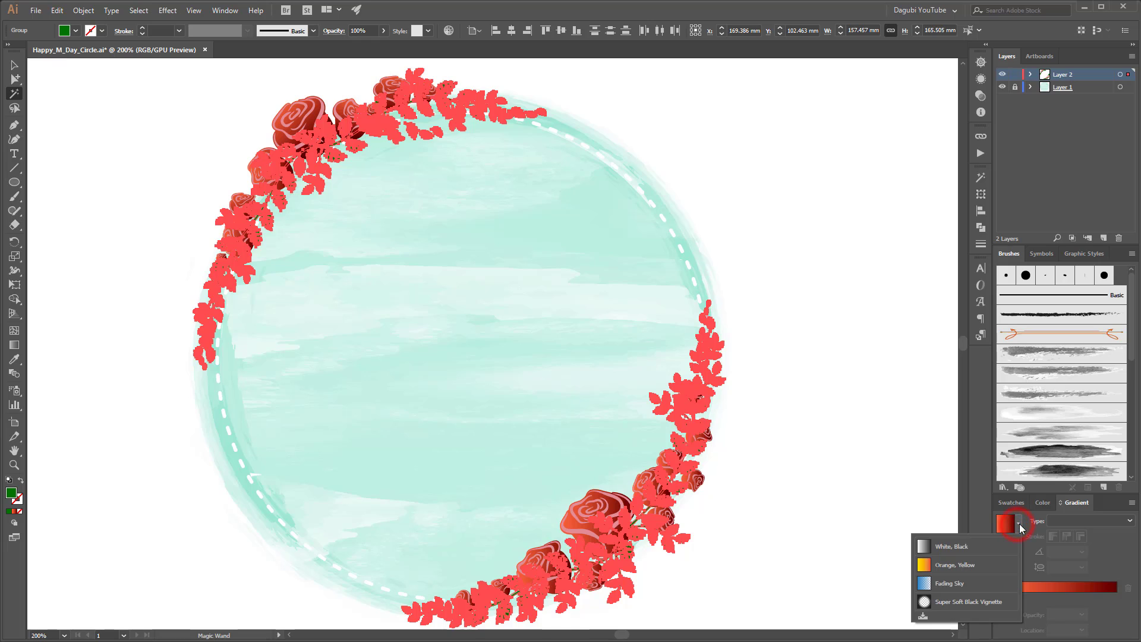
click(949, 548)
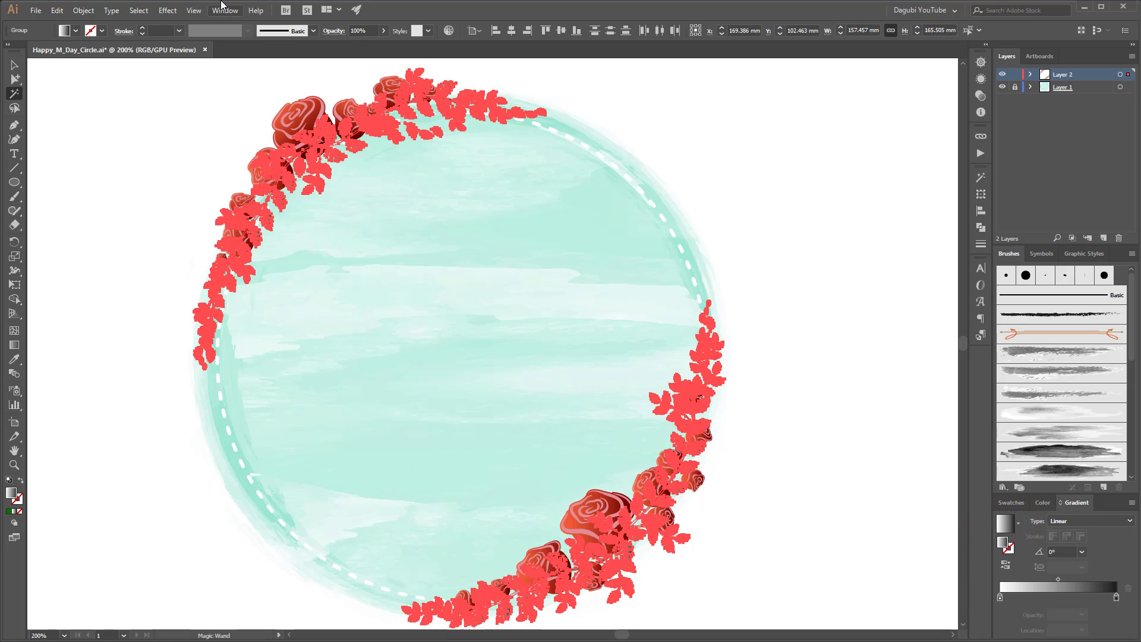
click(195, 10)
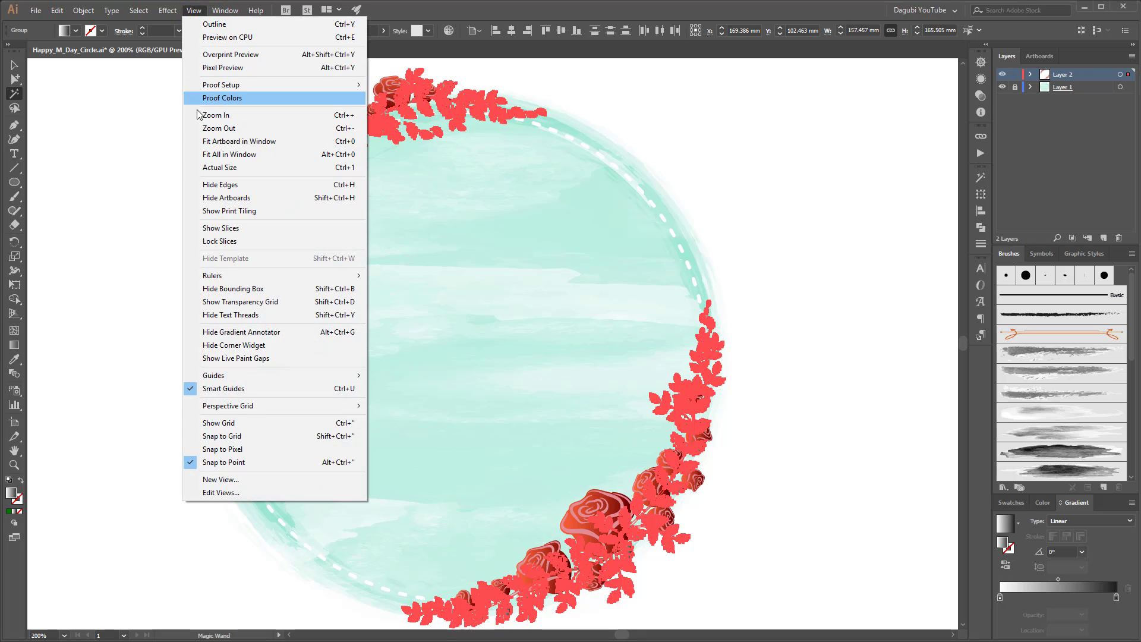
click(230, 186)
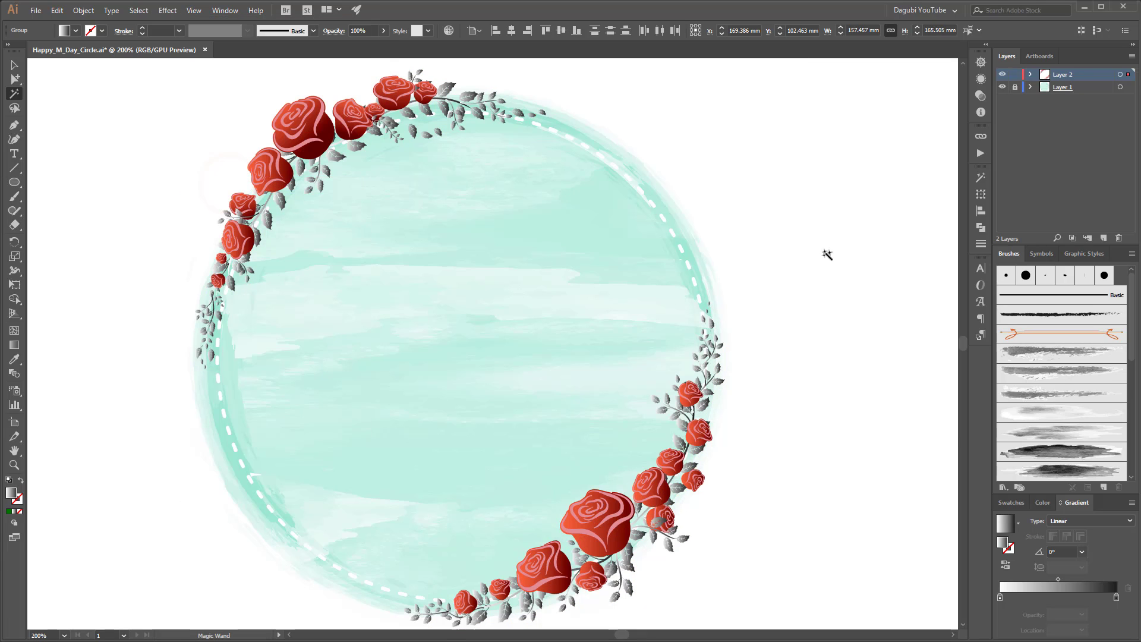
Step: Recolor the leaf gradient's black end stop to a dark green, about RGB 19, 55, 18
double_click(1116, 597)
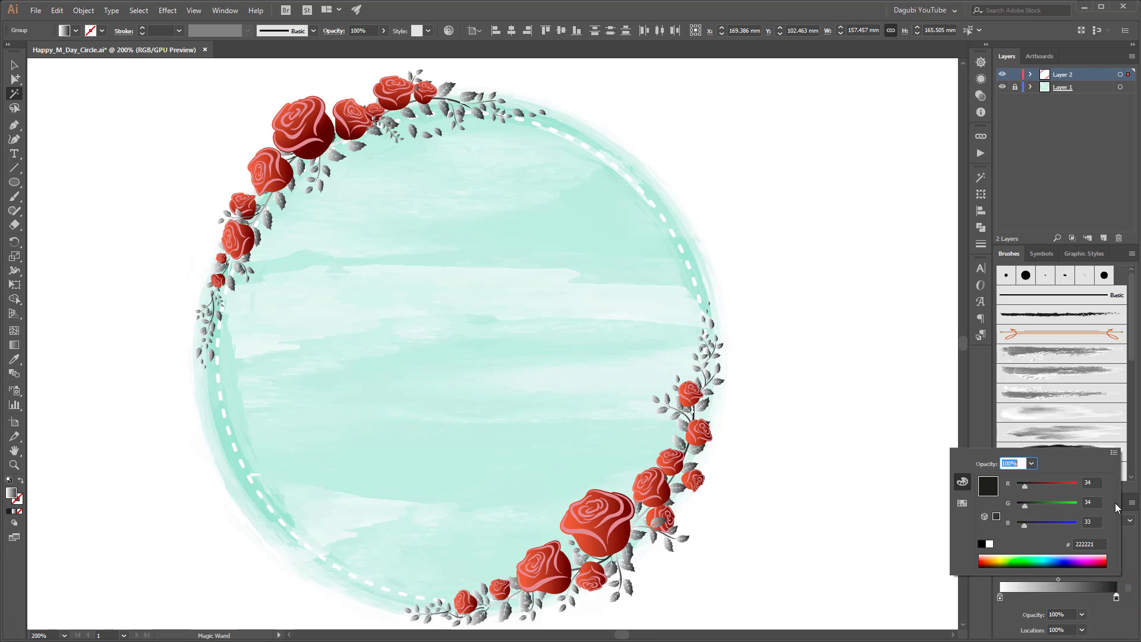
drag(1027, 505, 1018, 486)
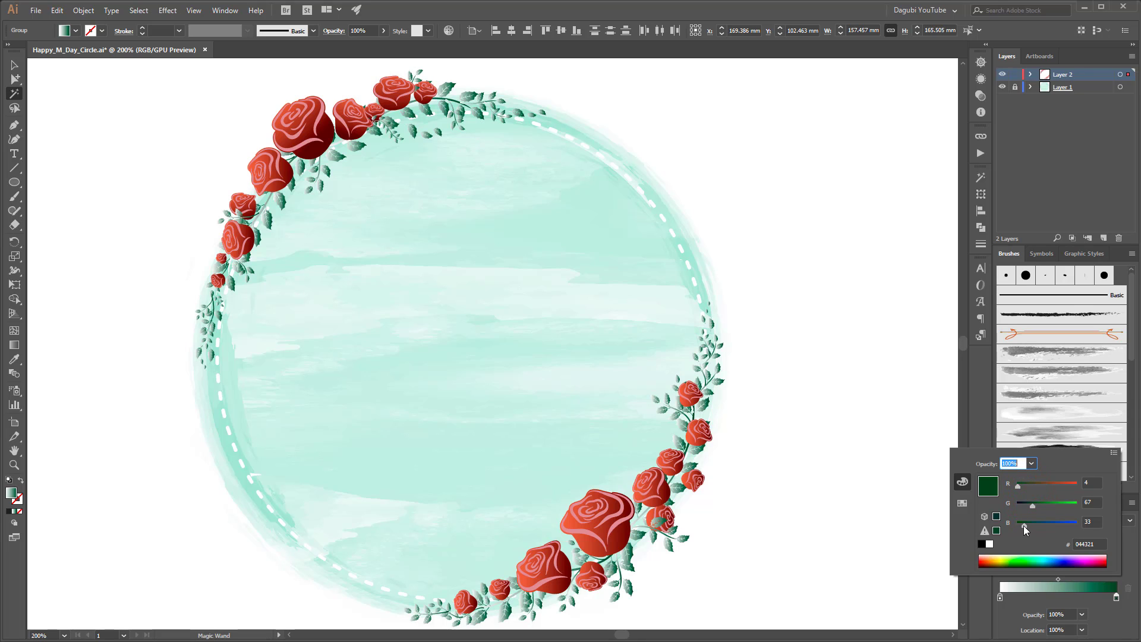
drag(1023, 525, 1025, 525)
click(1022, 486)
click(1022, 527)
click(1030, 506)
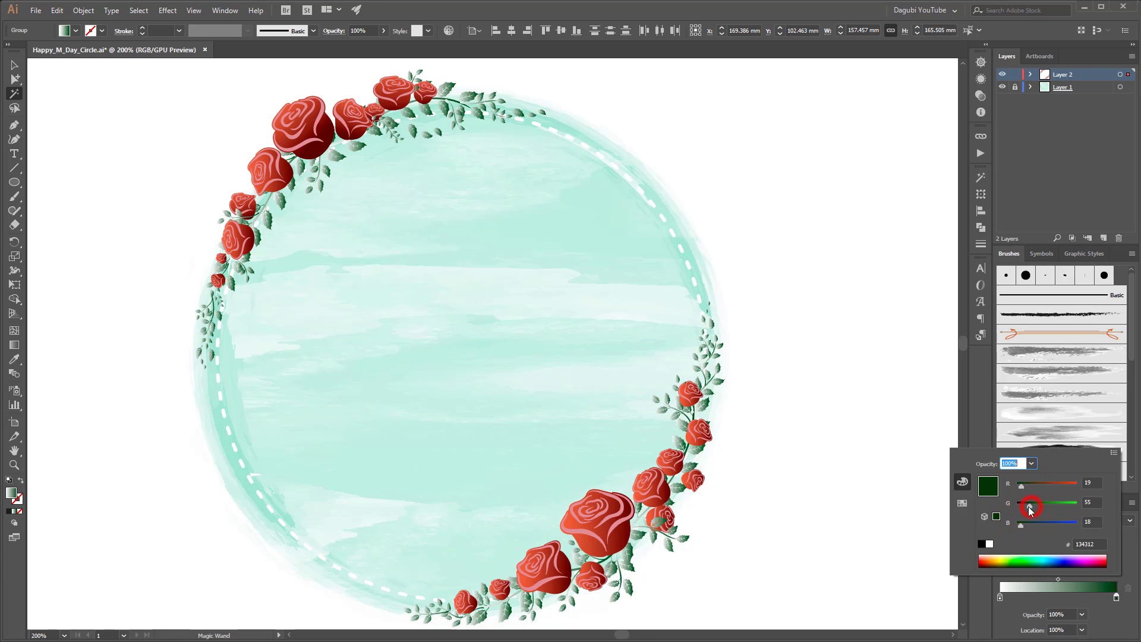
Step: Recolor the leaf gradient's white start stop to olive green, RGB 140, 168, 0 (#8CA800)
click(1000, 598)
double_click(1000, 598)
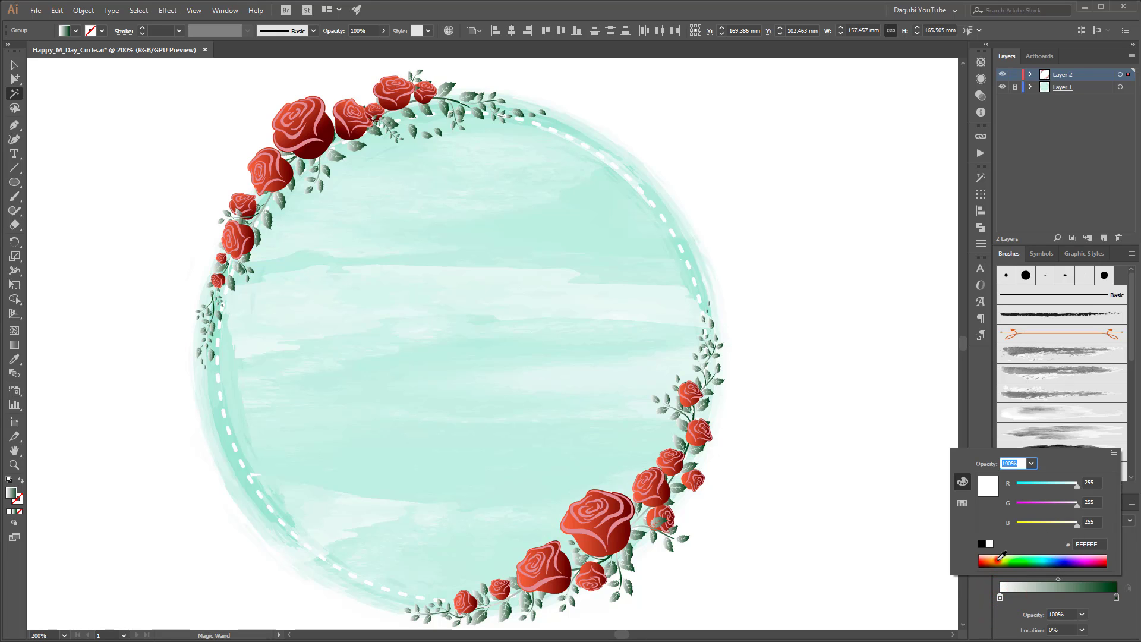
drag(1006, 557, 1008, 557)
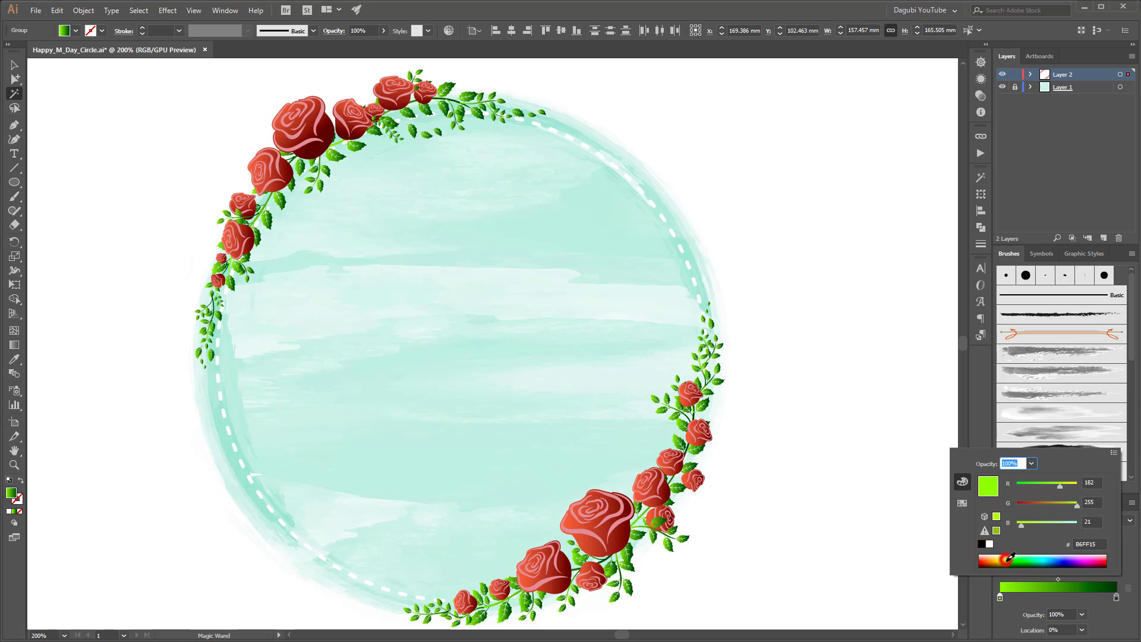
click(1010, 556)
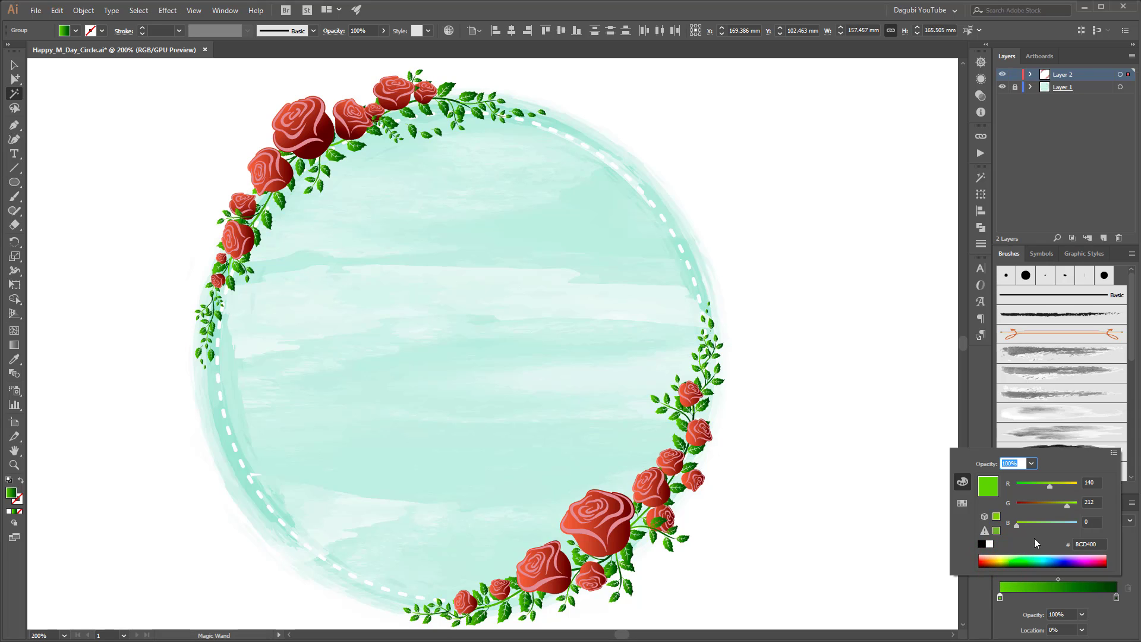
drag(1058, 507, 1054, 506)
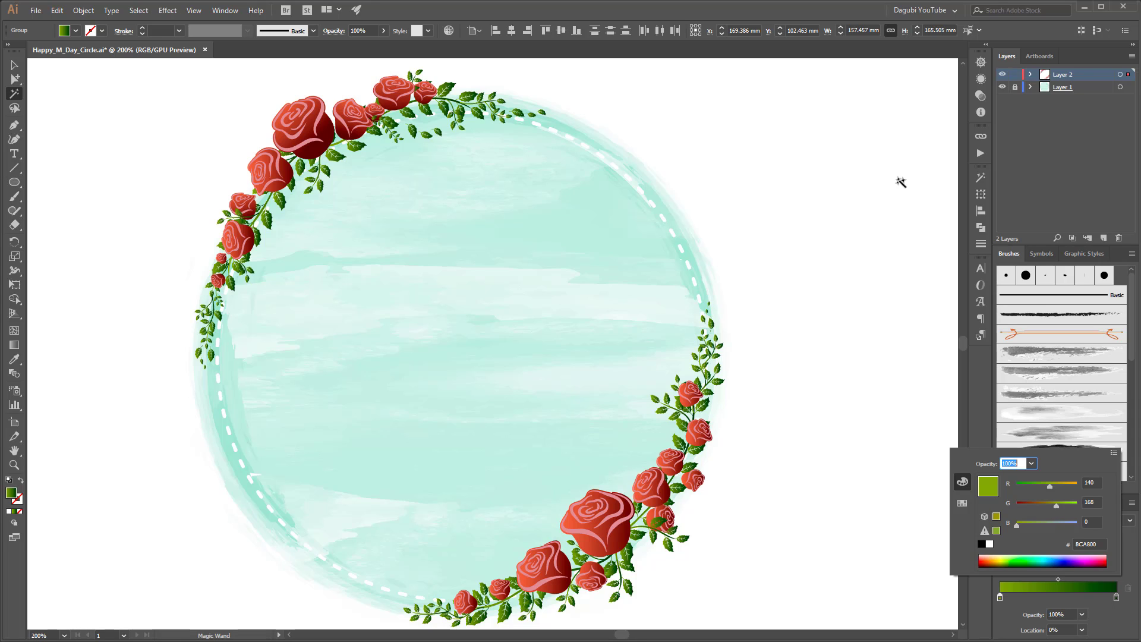
click(882, 215)
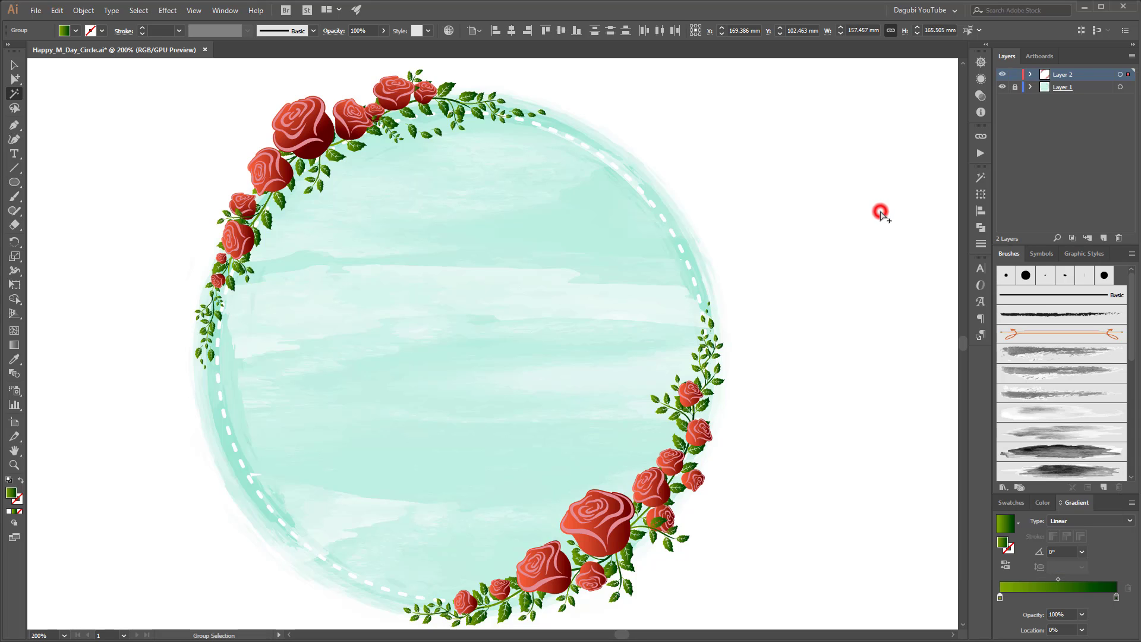
Step: Save the document and toggle Layer 2's visibility off and on again to check the garlands
scroll(868, 171, down, 1)
key(ctrl+s)
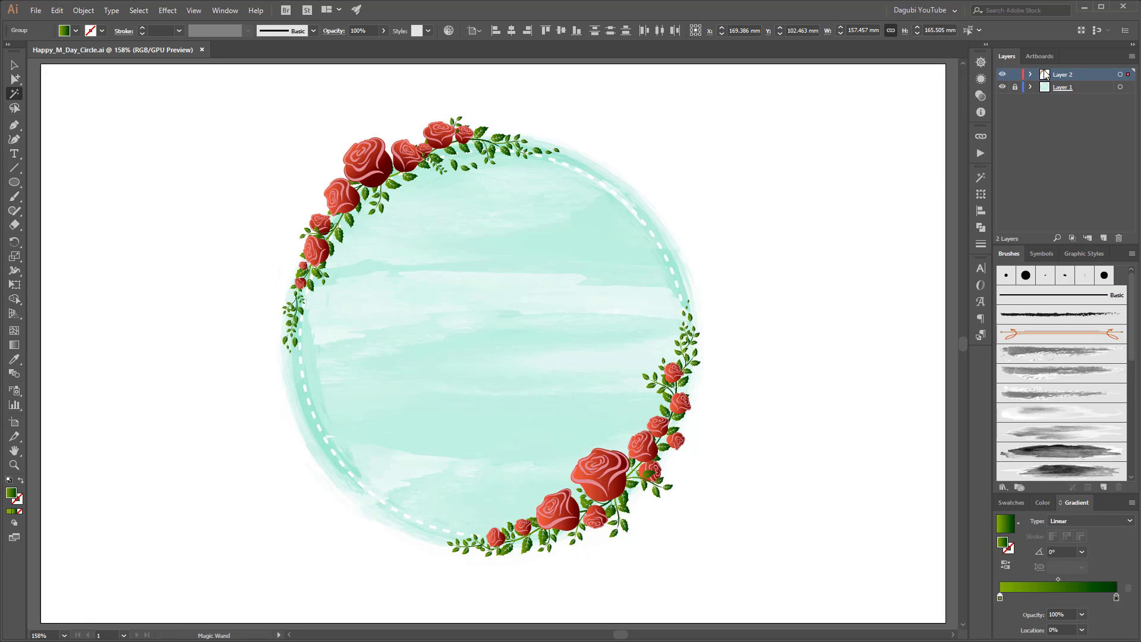
click(1002, 74)
click(1003, 74)
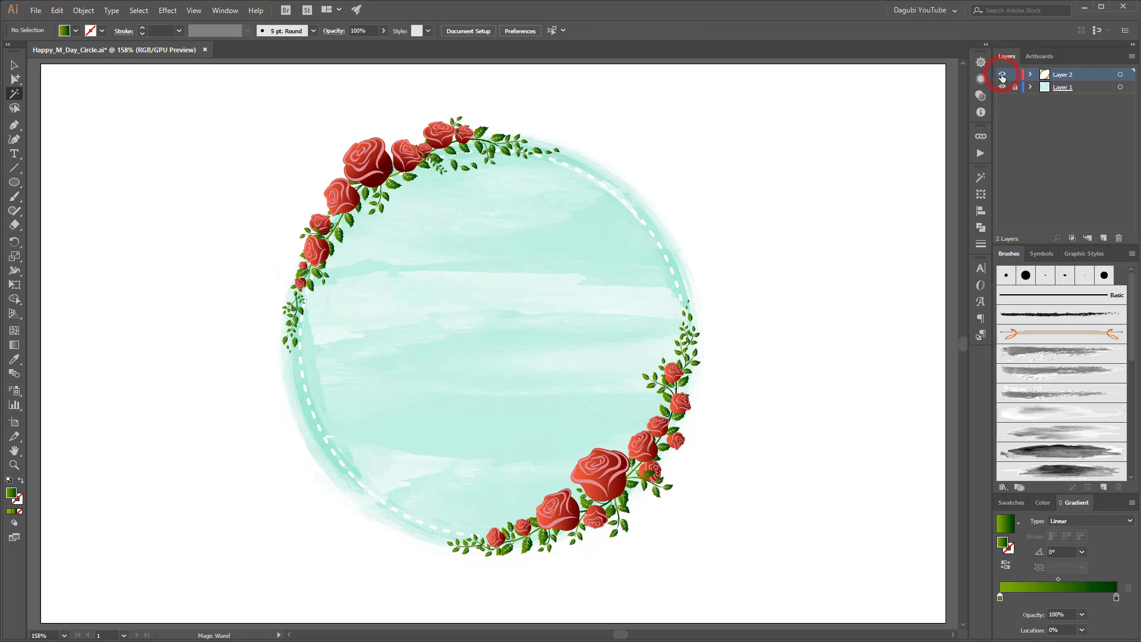
Step: Target everything on Layer 2 and start a Drop Shadow effect on it with the preview turned on
click(1120, 75)
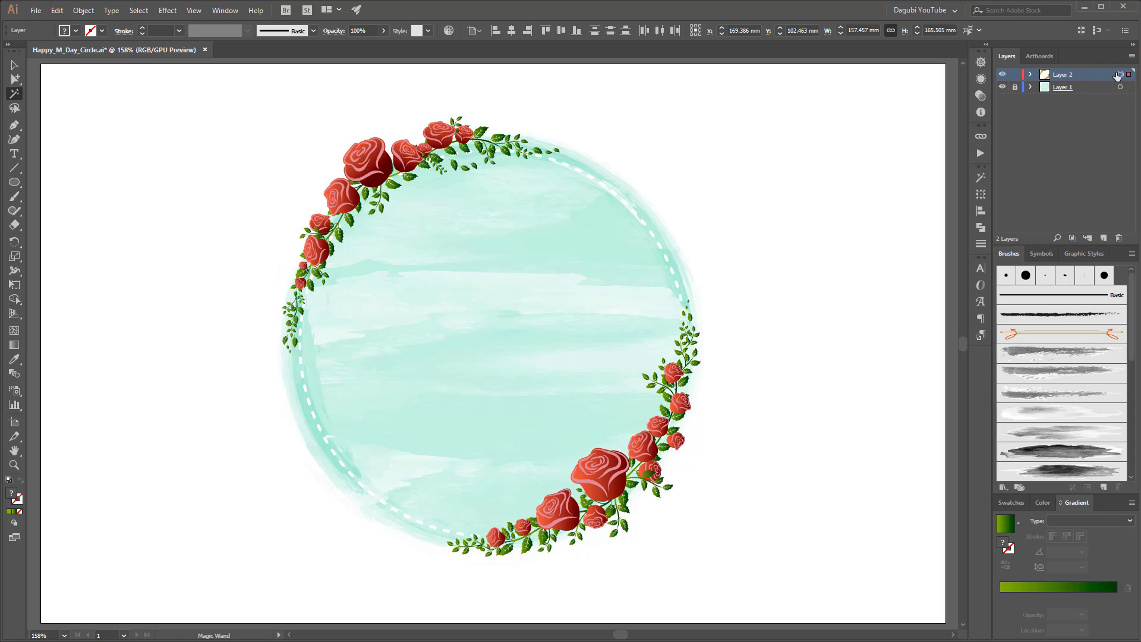
click(176, 12)
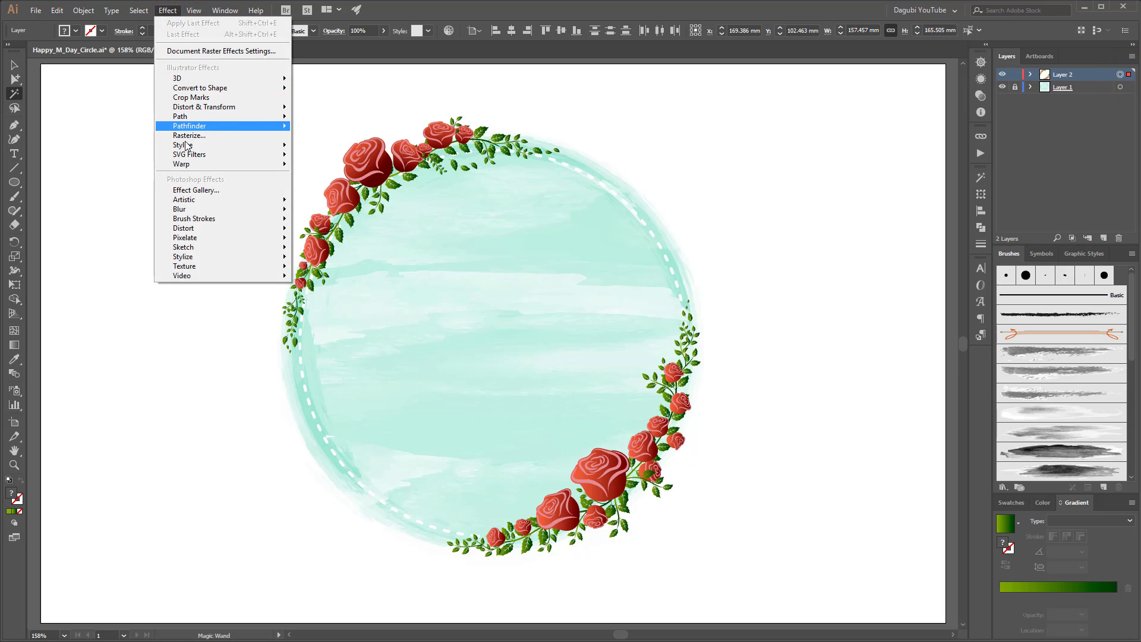
mouse_move(186, 148)
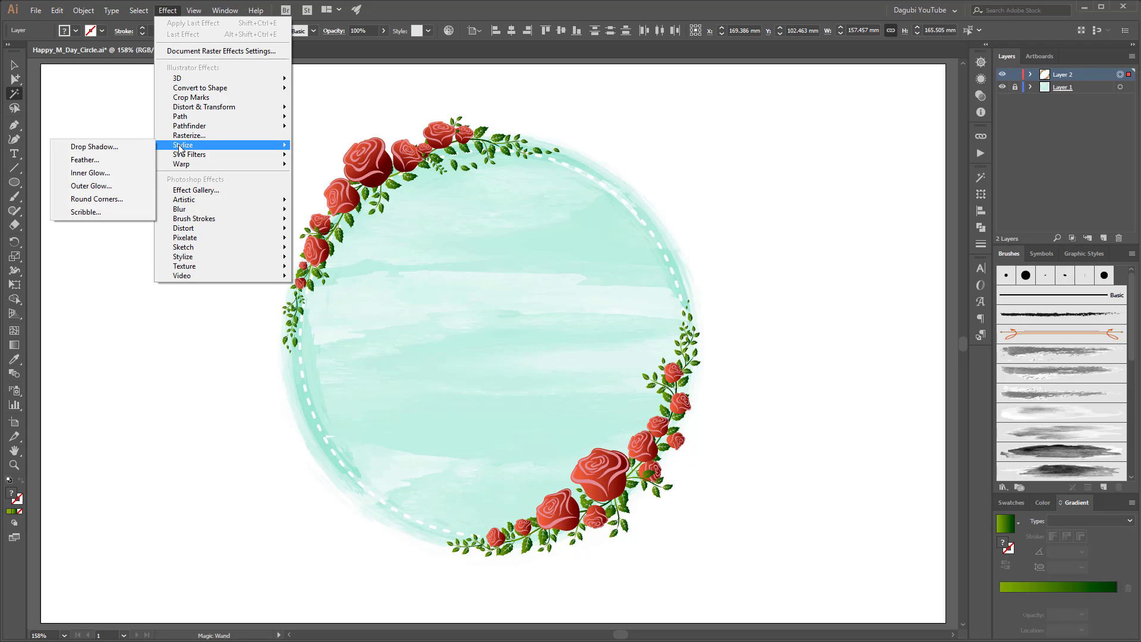
click(108, 147)
drag(762, 135, 794, 114)
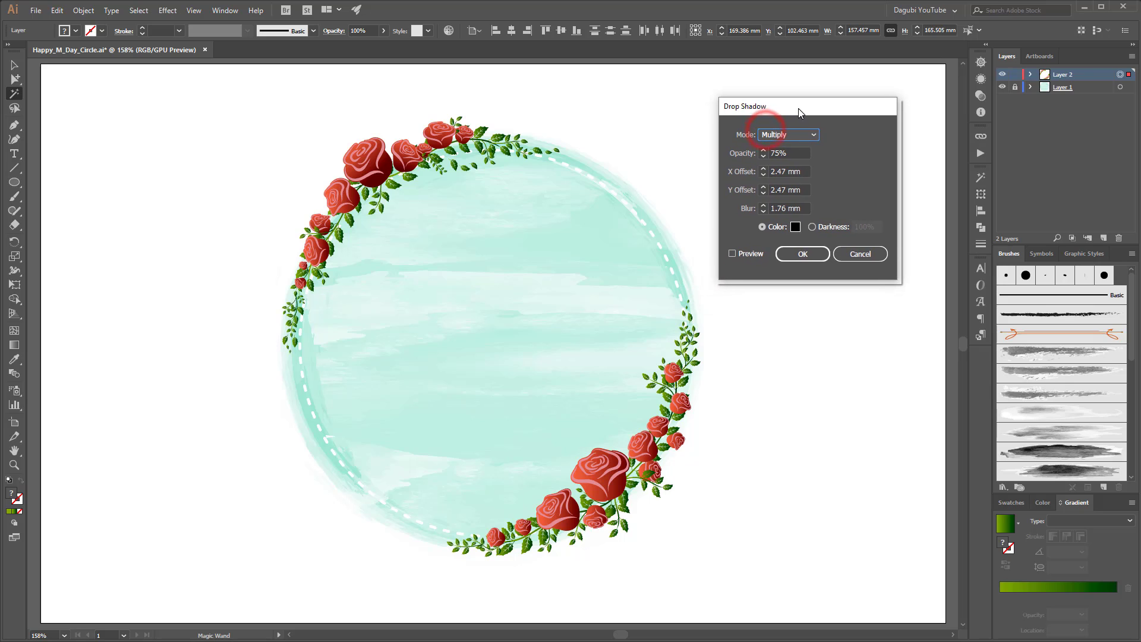
click(732, 254)
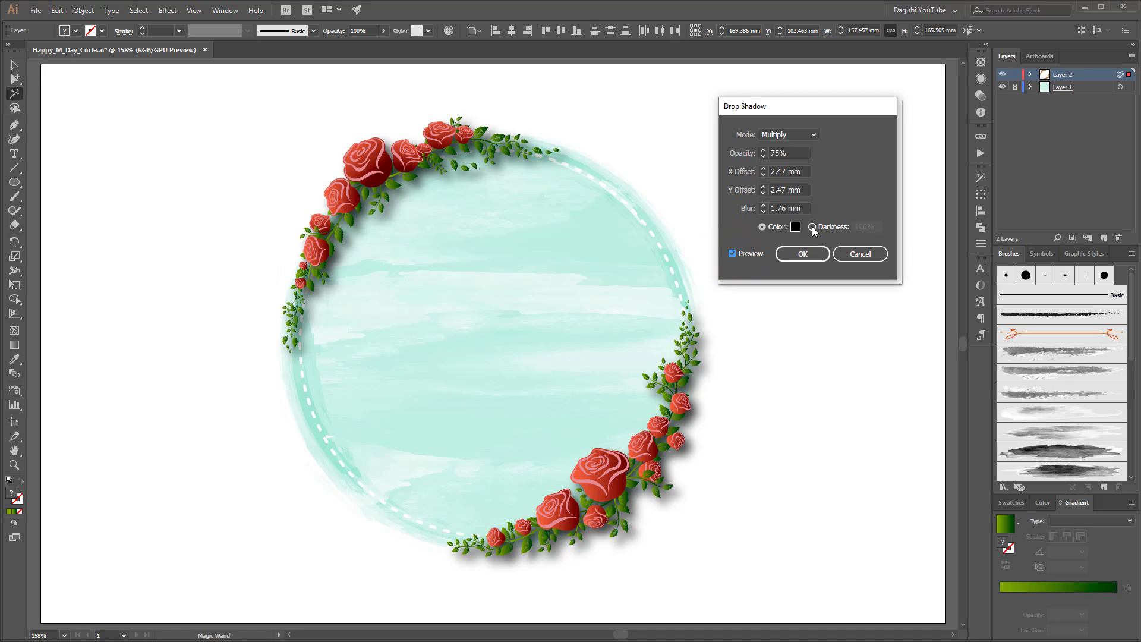
Step: Switch the drop shadow from color to darkness and set its blur to 0.2 mm
click(812, 226)
double_click(784, 208)
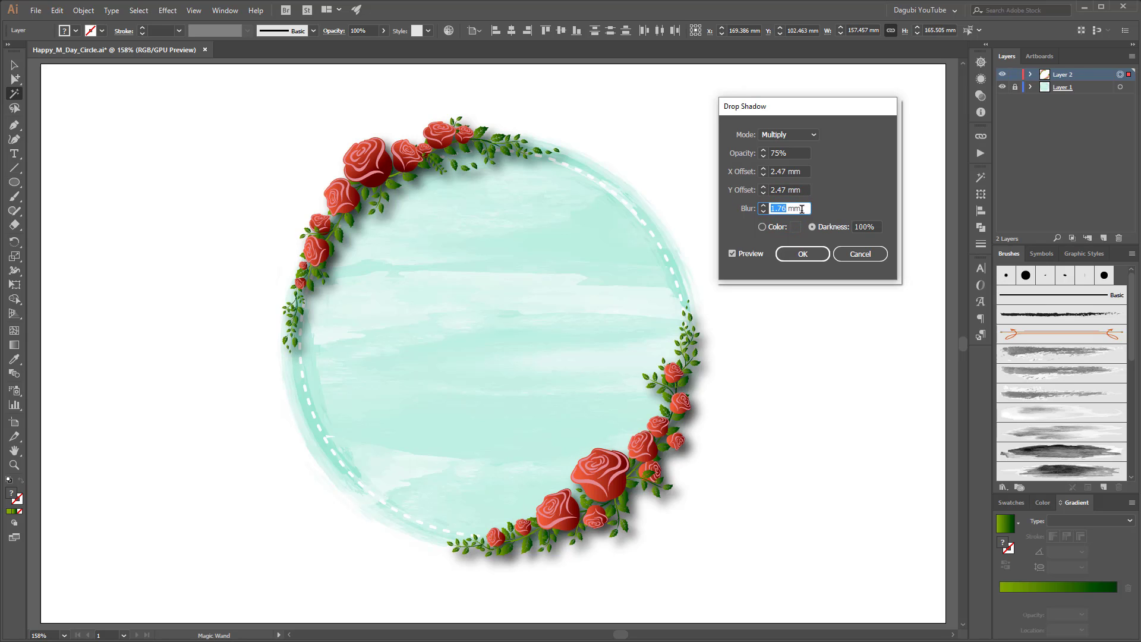
text(0)
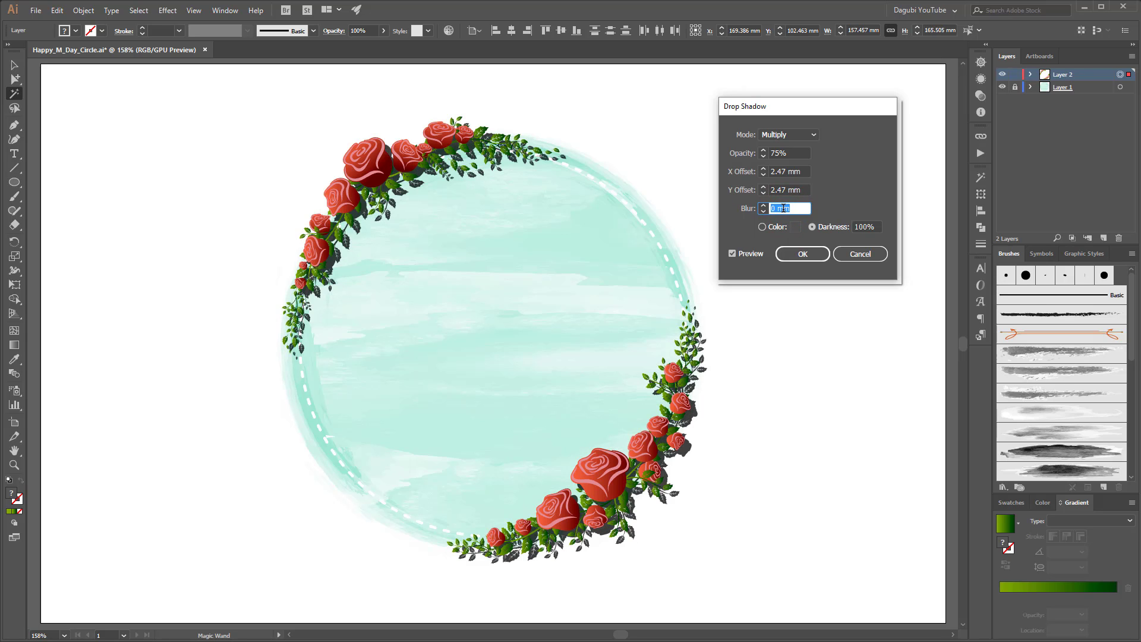
key(Up)
text(0)
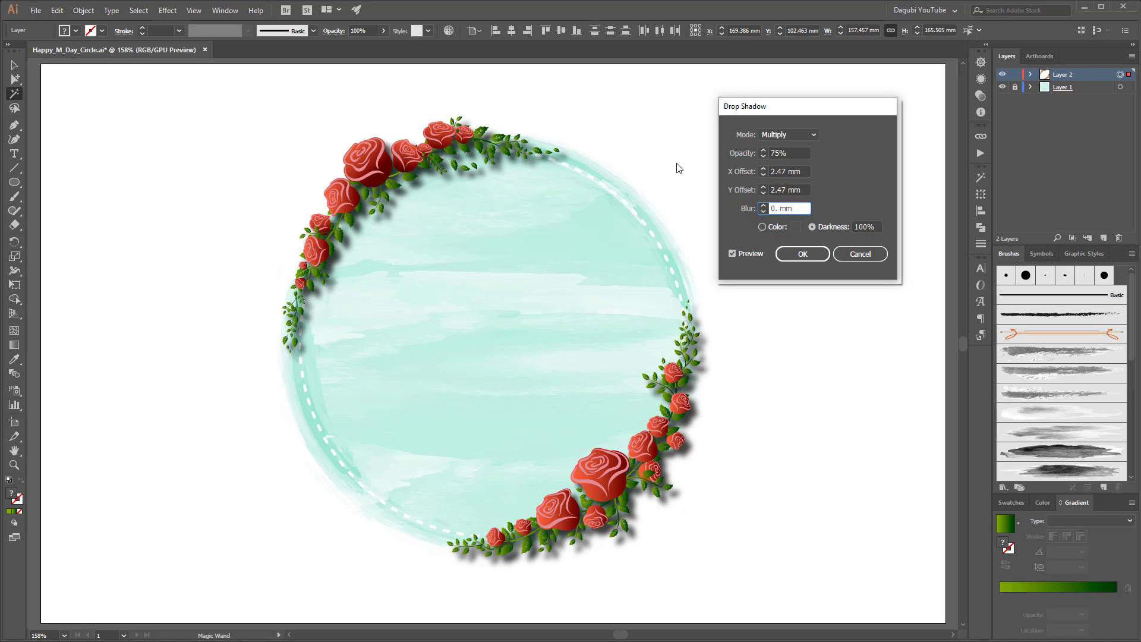
text(.2)
click(786, 190)
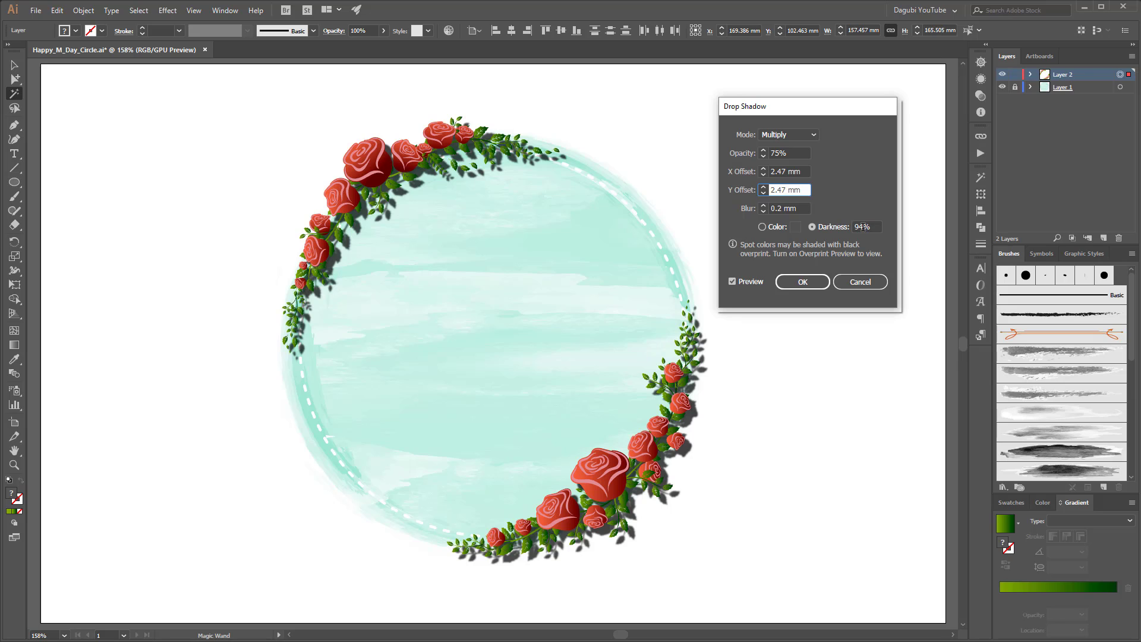
Step: Lower the drop shadow's darkness to 10%, and raise it to 23%
click(862, 226)
text(10)
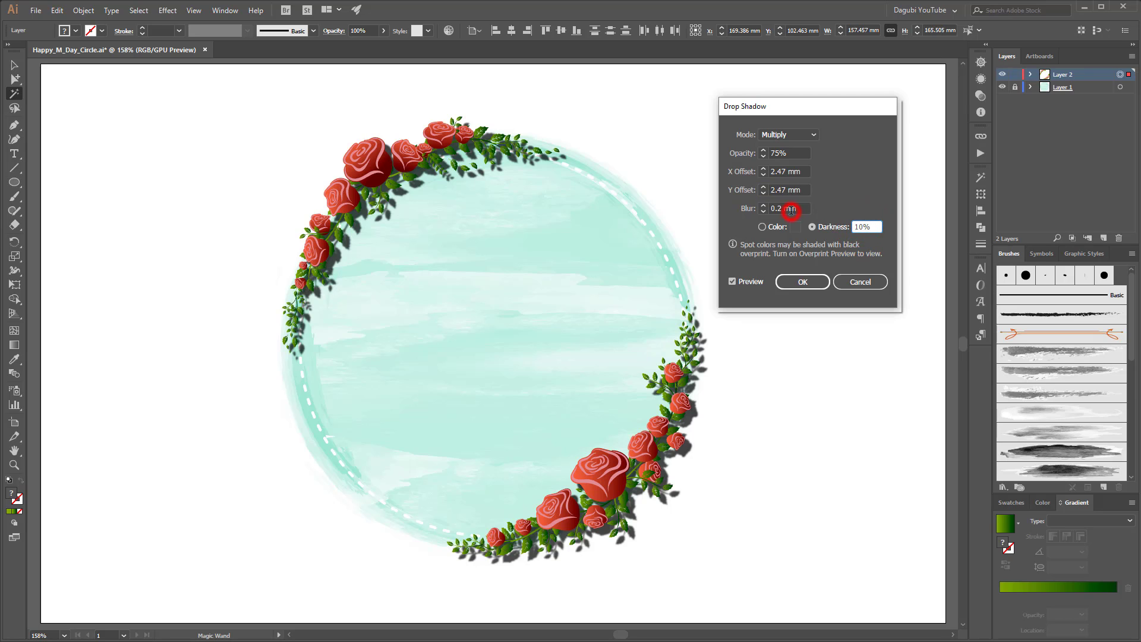
click(791, 210)
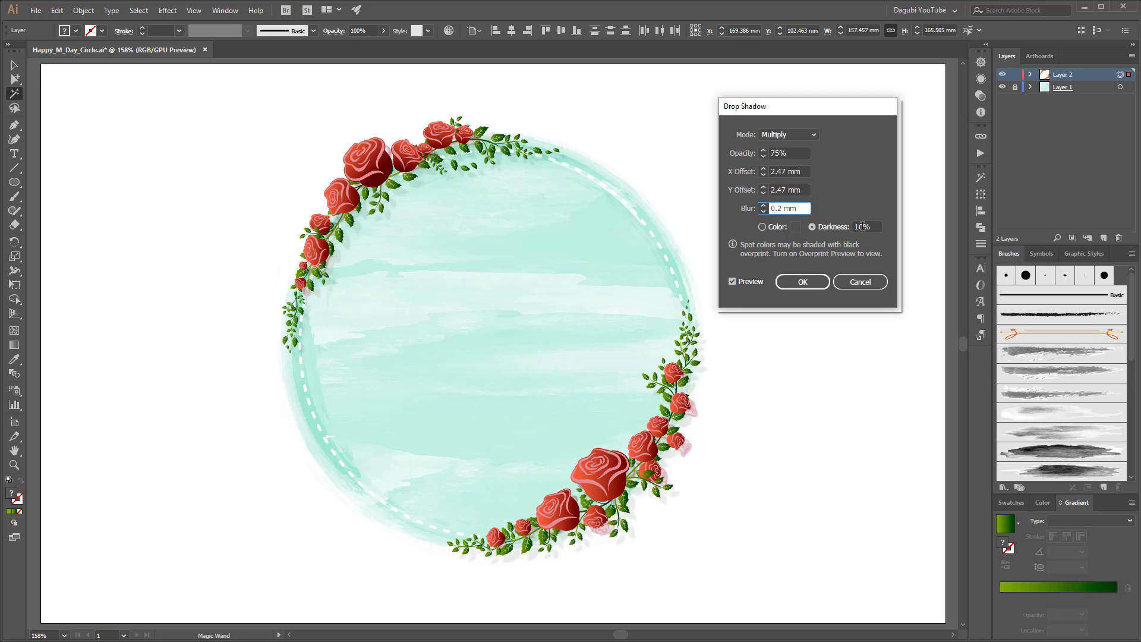
scroll(863, 227, up, 1)
scroll(865, 226, up, 5)
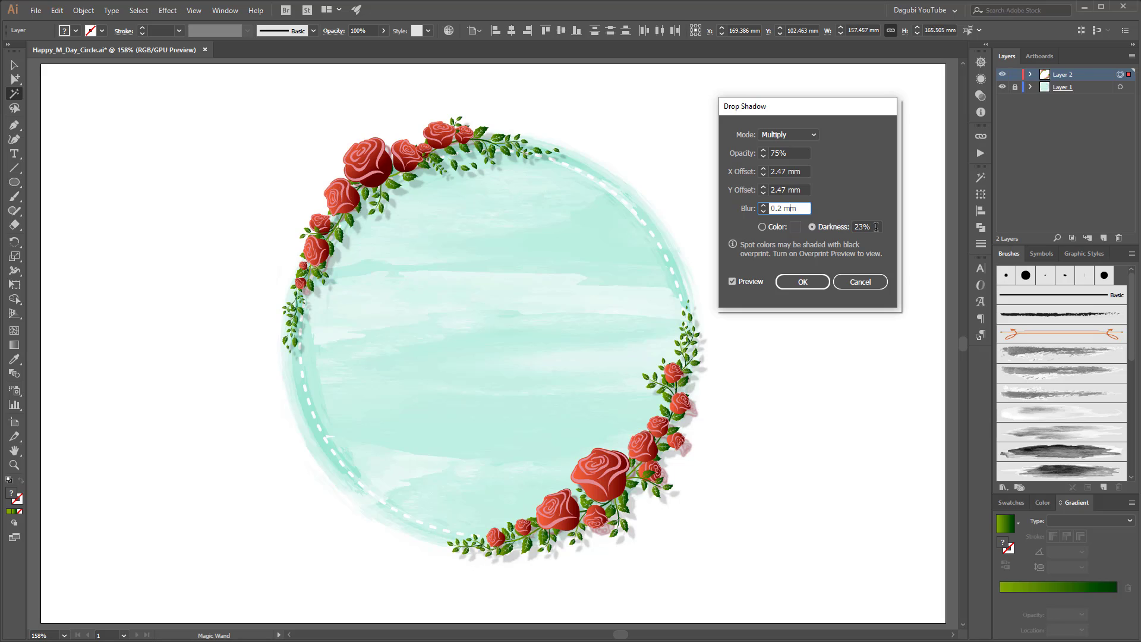
Step: Set the drop shadow's darkness to 25% and both its X and Y offsets to 1 mm
scroll(875, 227, up, 3)
scroll(779, 172, down, 2)
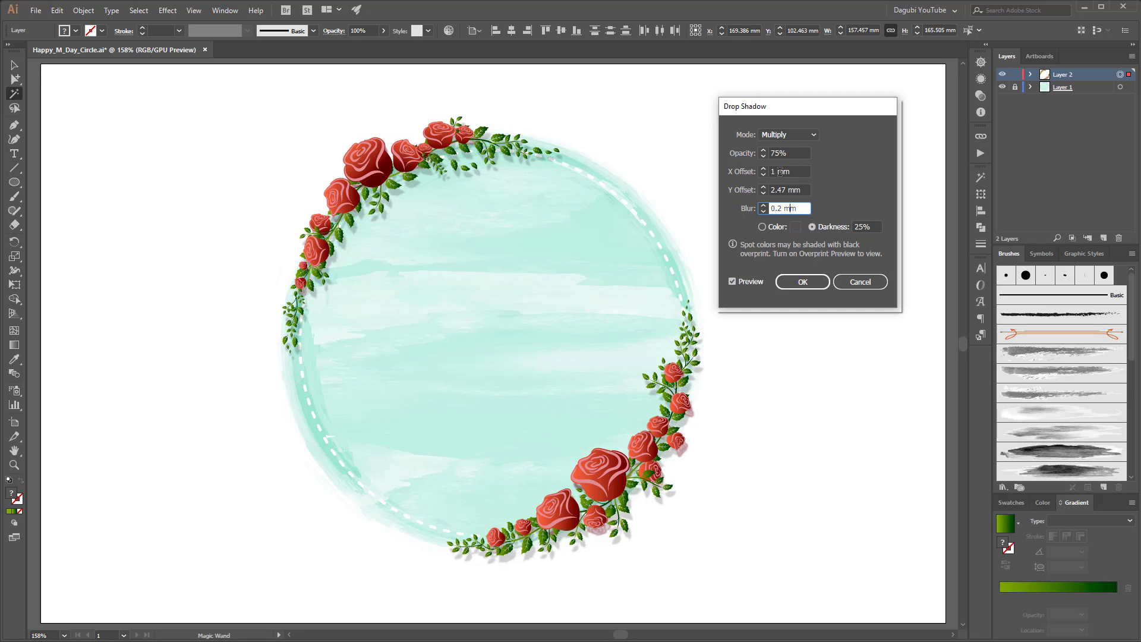
scroll(781, 197, down, 1)
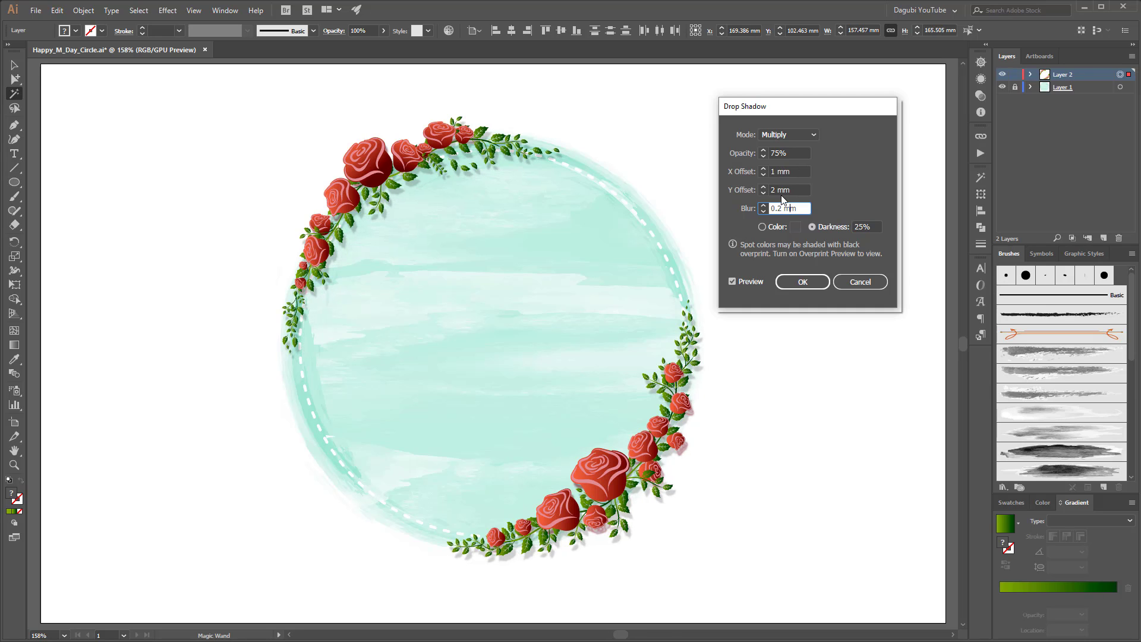
scroll(780, 190, down, 1)
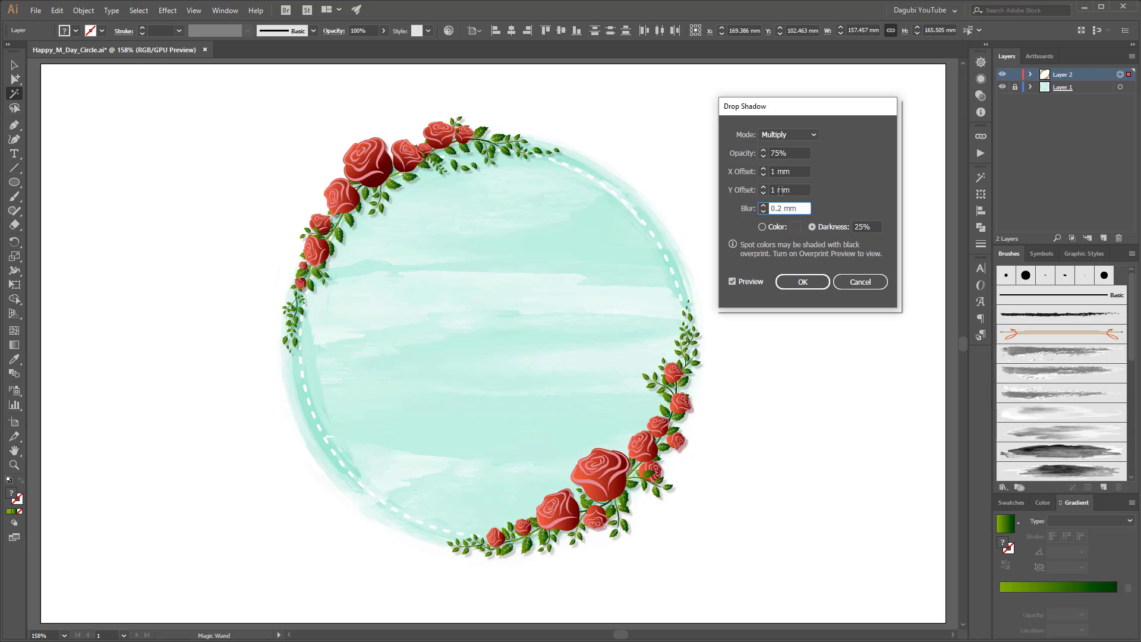
Step: Switch the drop shadow back from darkness to color and choose the dark gray 303030
click(762, 226)
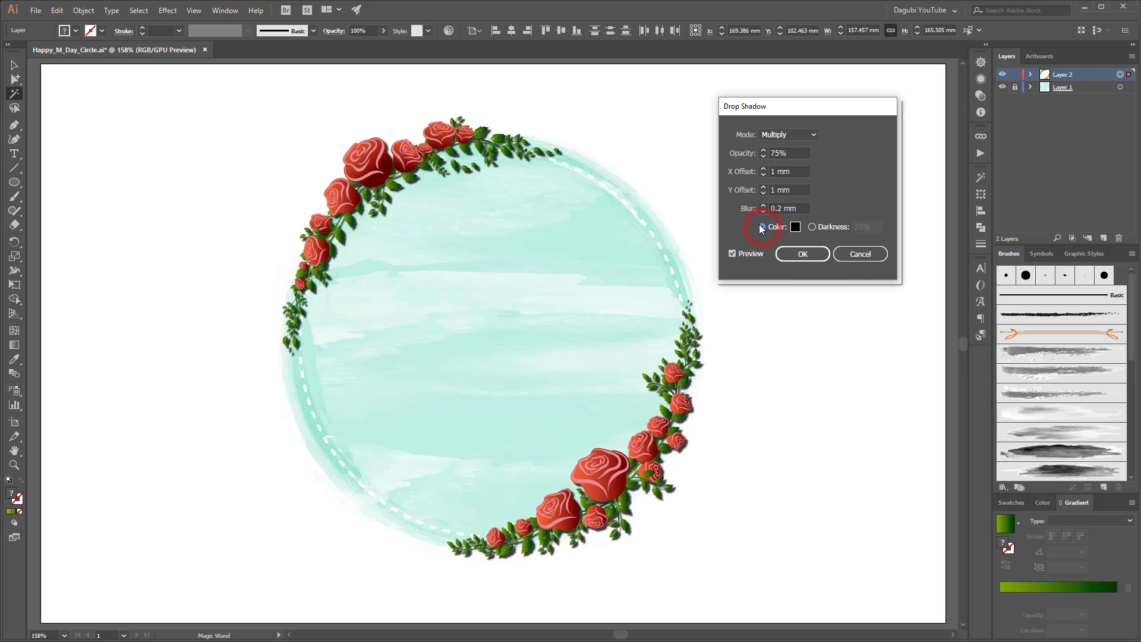
click(795, 226)
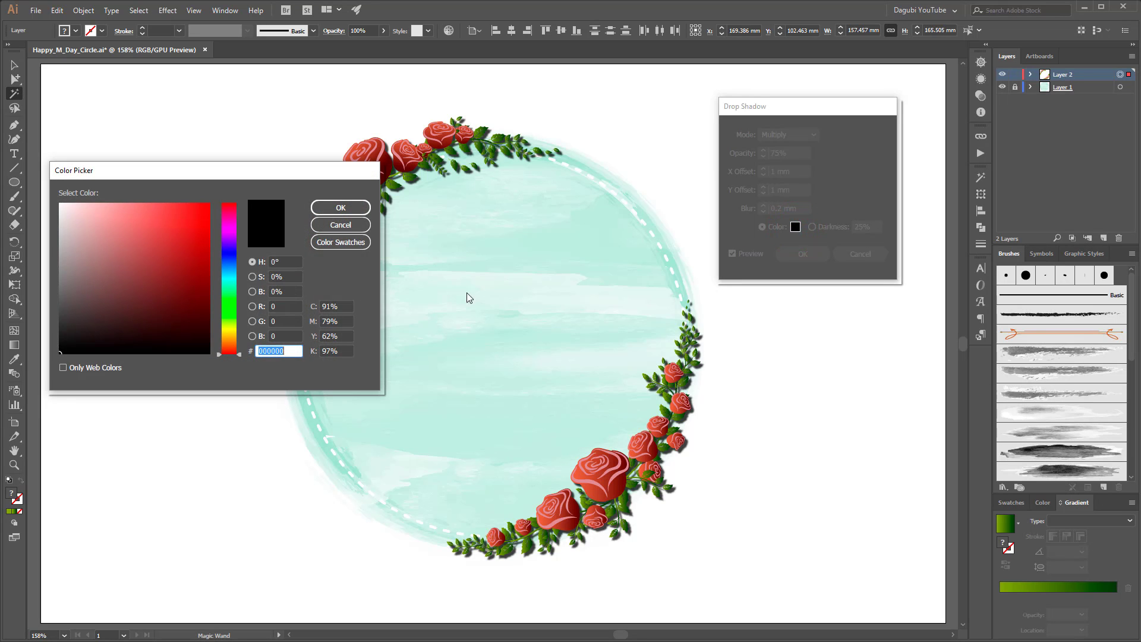
drag(261, 170, 340, 89)
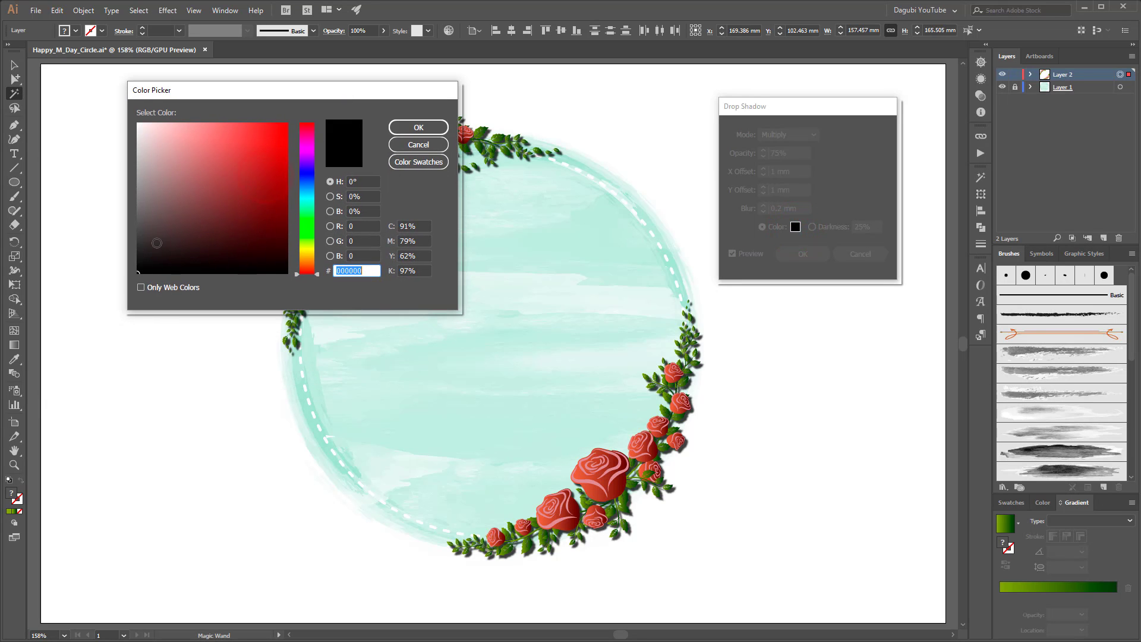
click(141, 245)
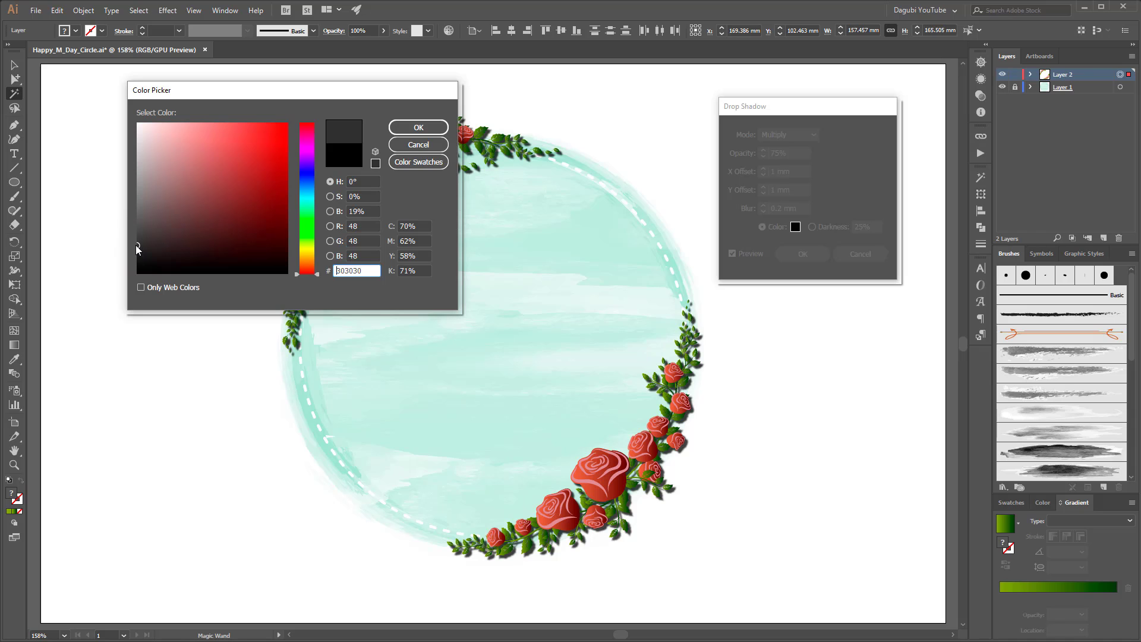
click(419, 128)
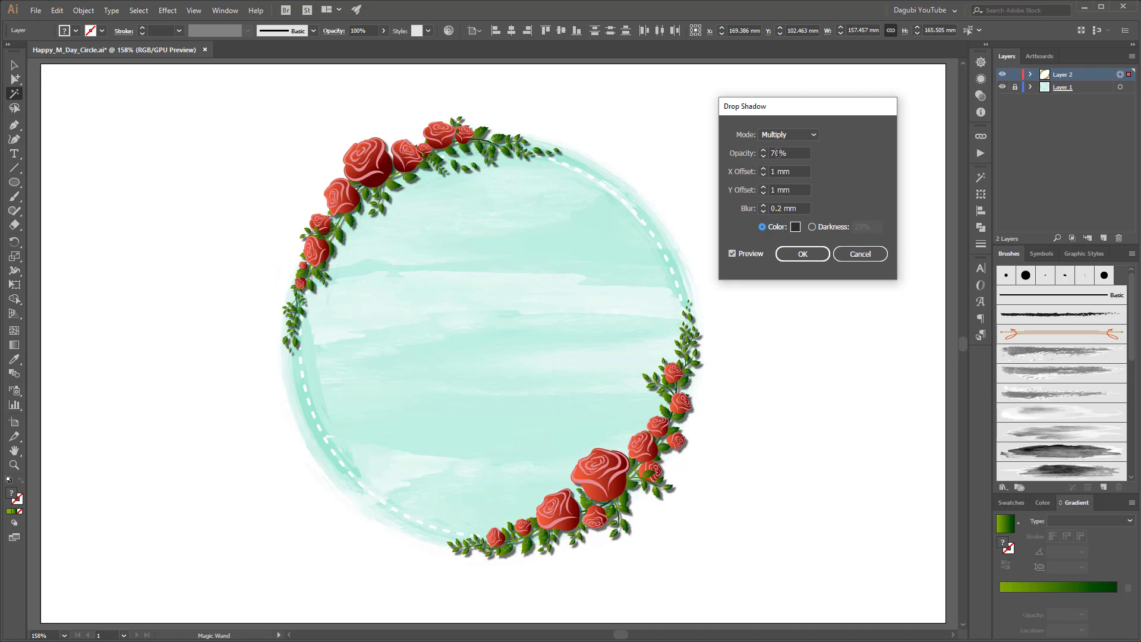
Step: Set the drop shadow's opacity to 25% and apply the effect to the garlands
double_click(778, 153)
text(25)
click(801, 171)
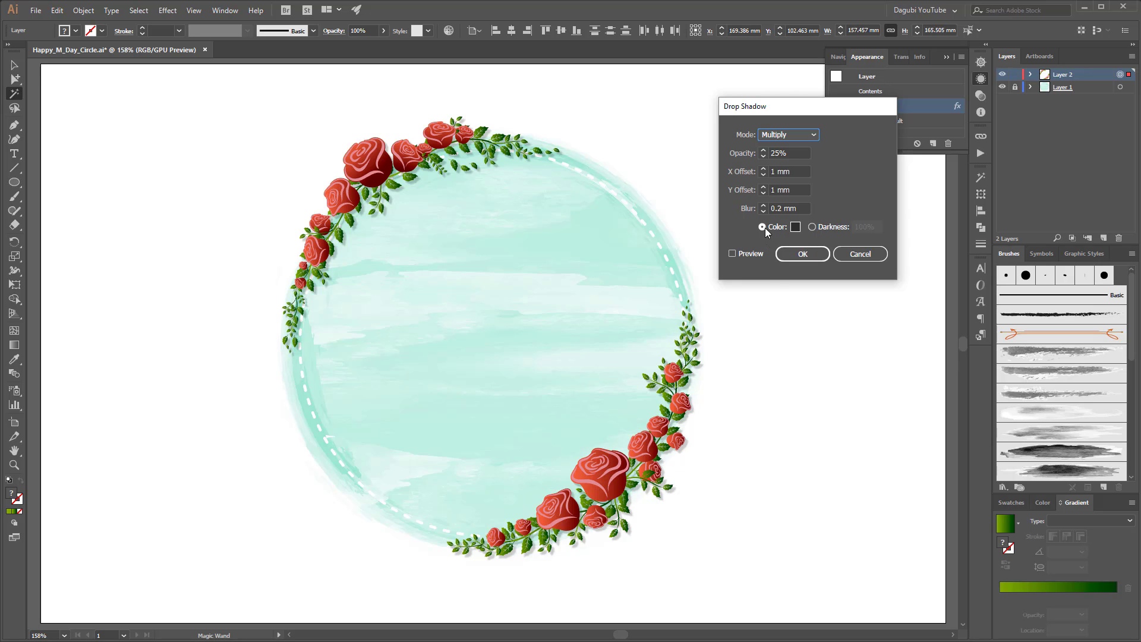
click(802, 253)
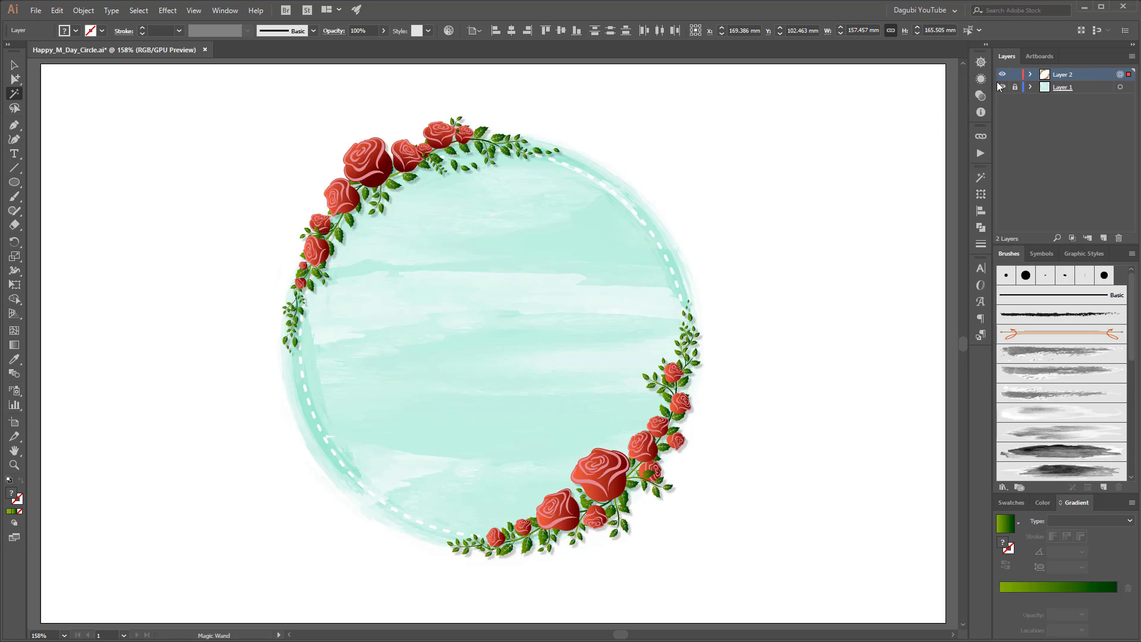
Step: Lock Layer 2, and on a new layer add the text "Happy Mother's Day" inside the circle, one word per line
click(1015, 75)
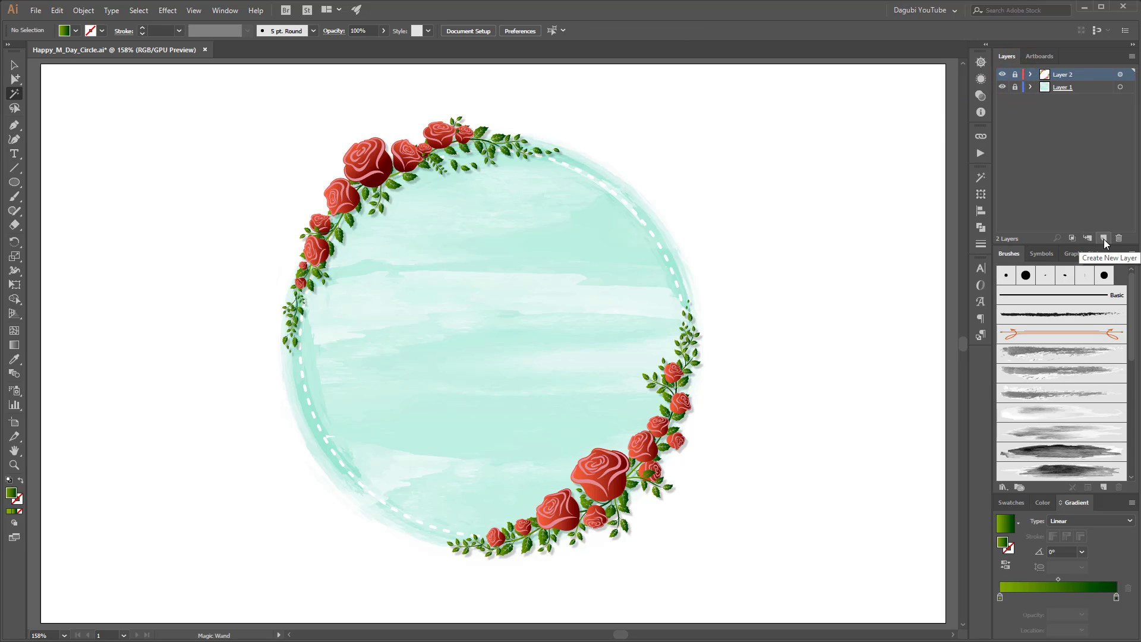
click(1104, 239)
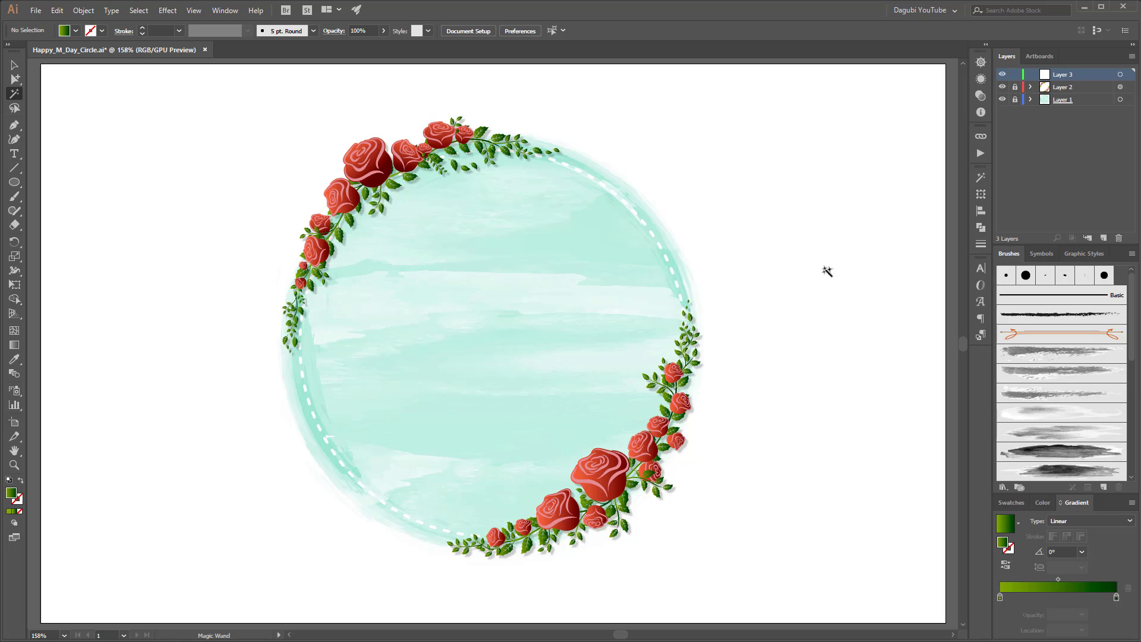
click(13, 154)
click(434, 273)
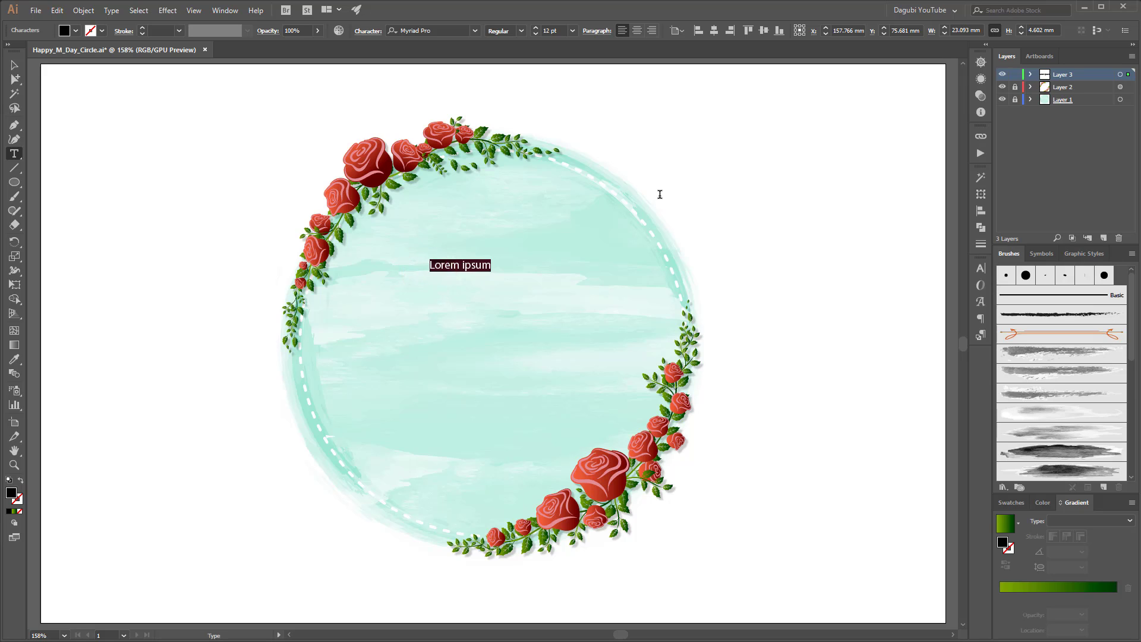
text(Happy)
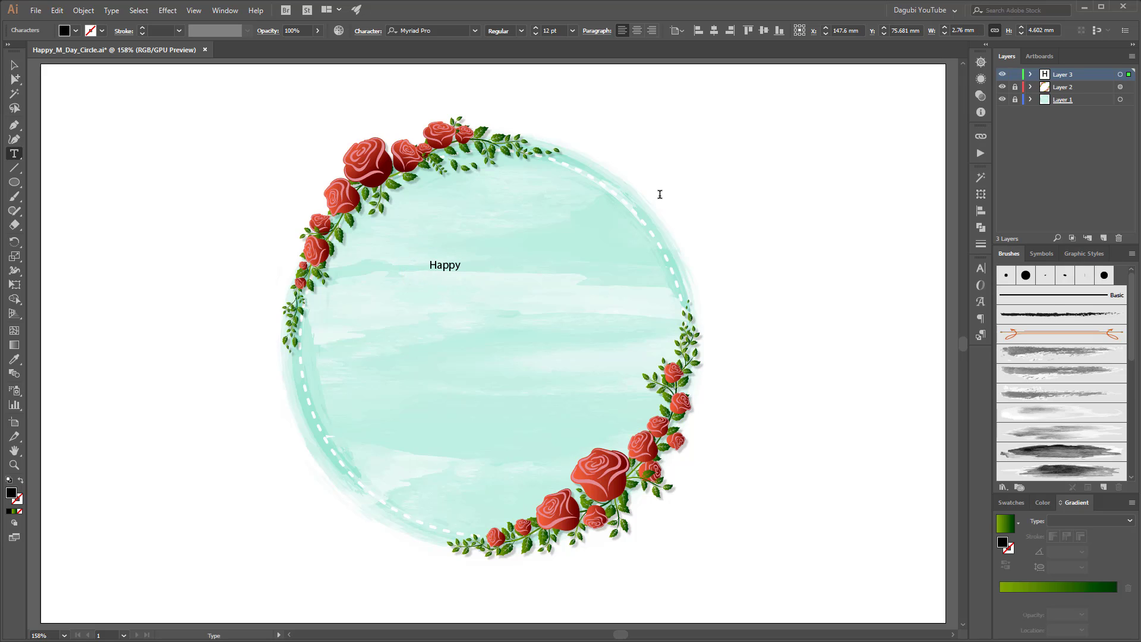
key(Return)
text(Mo)
text(ther)
text('s)
key(Return)
text(Day)
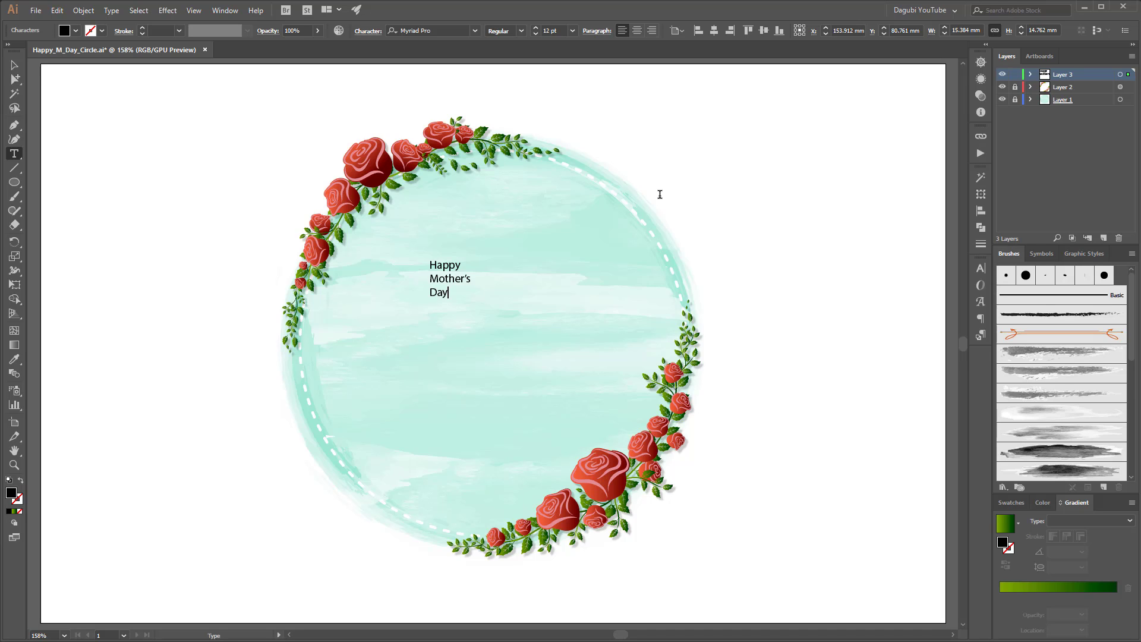
Step: Center-align the greeting text at 60 pt and move it to the middle of the watercolor circle
click(1119, 75)
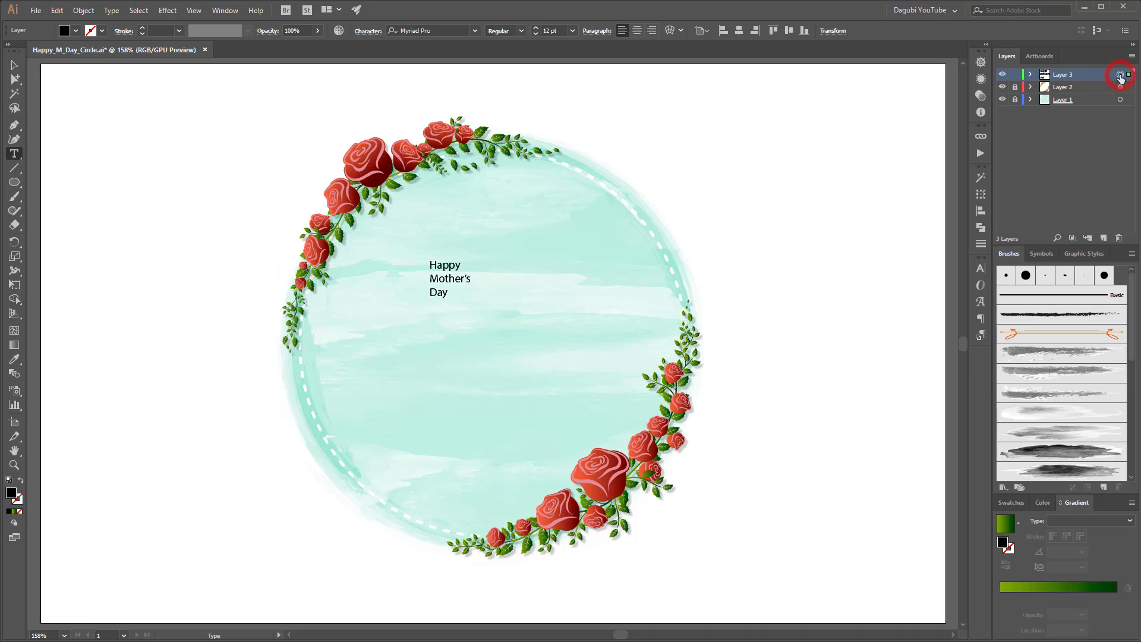
click(636, 31)
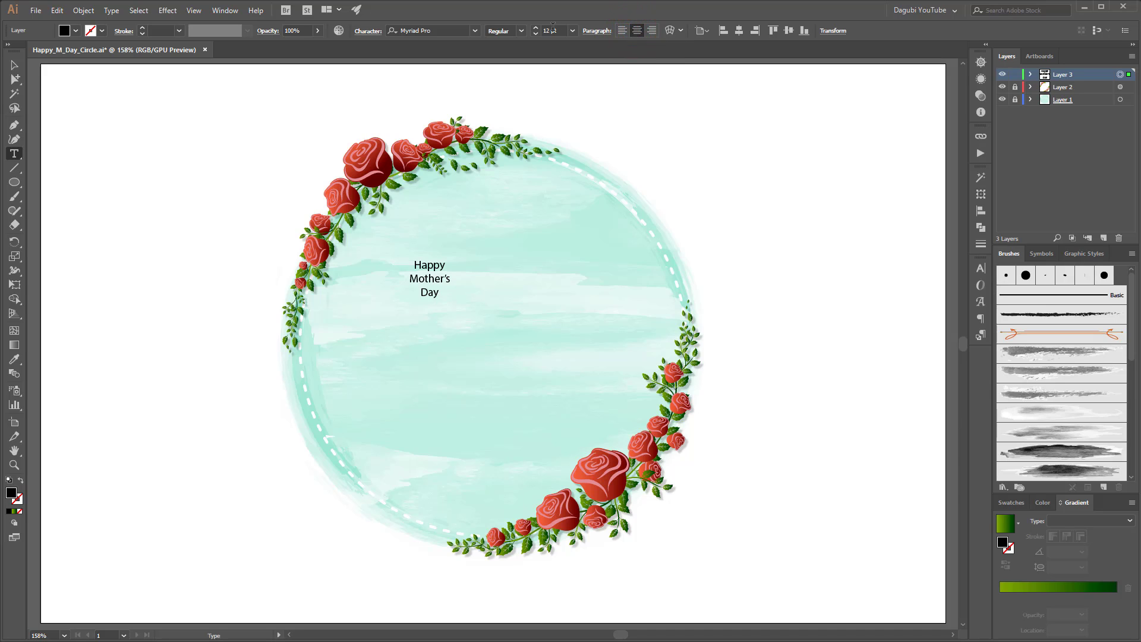
click(572, 31)
click(587, 231)
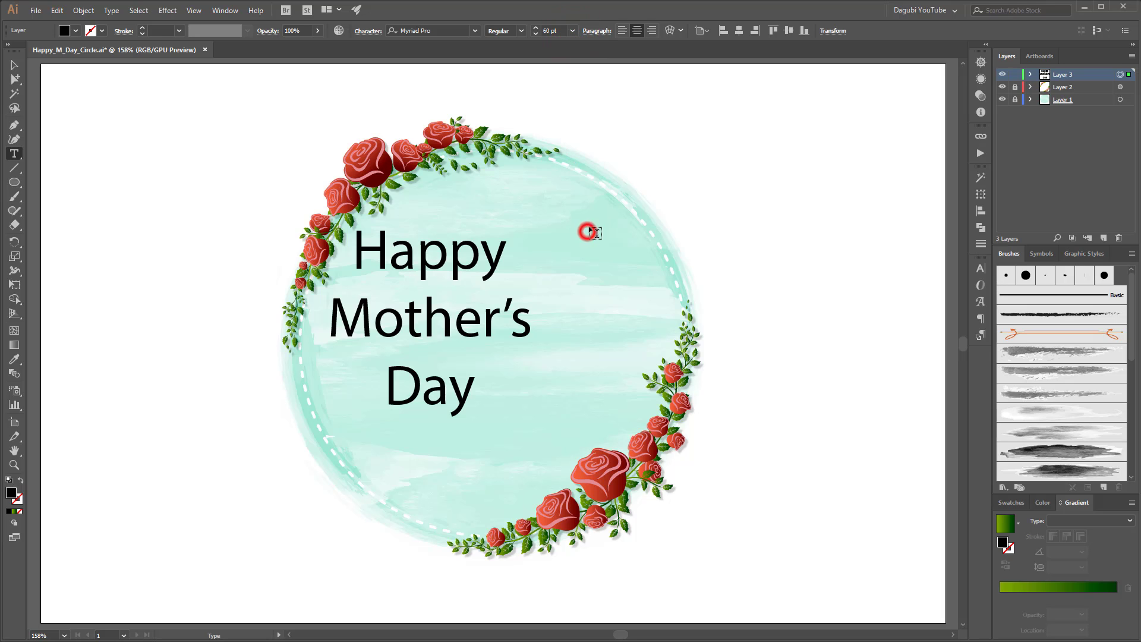
drag(458, 264, 517, 282)
Step: Browse the font list and change the greeting text's font to Times New Roman
click(474, 31)
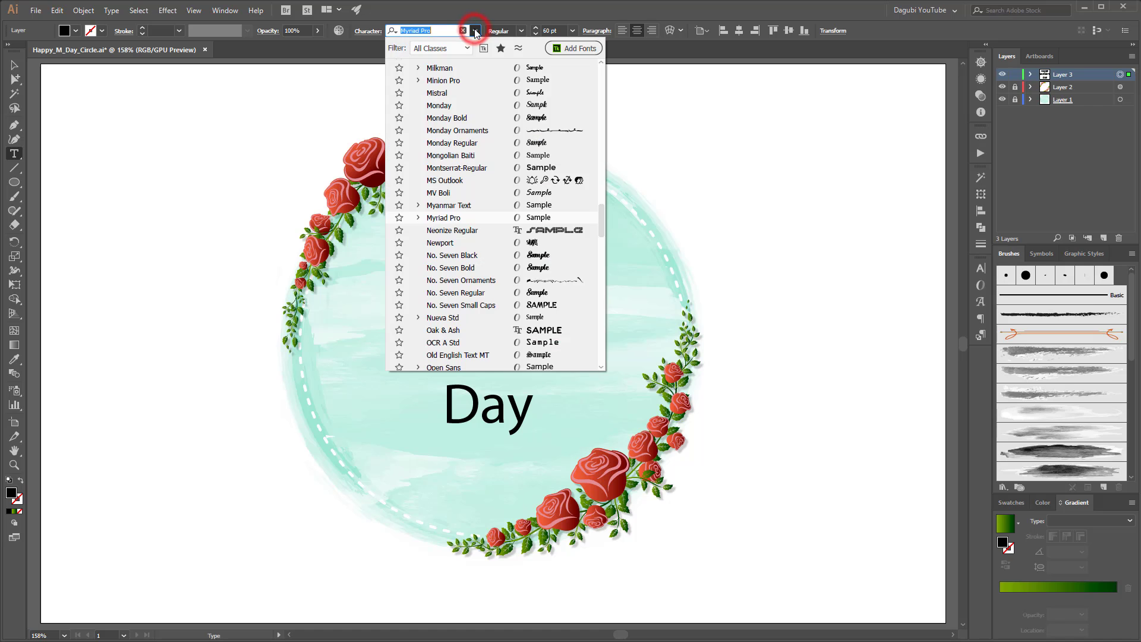
scroll(461, 261, down, 10)
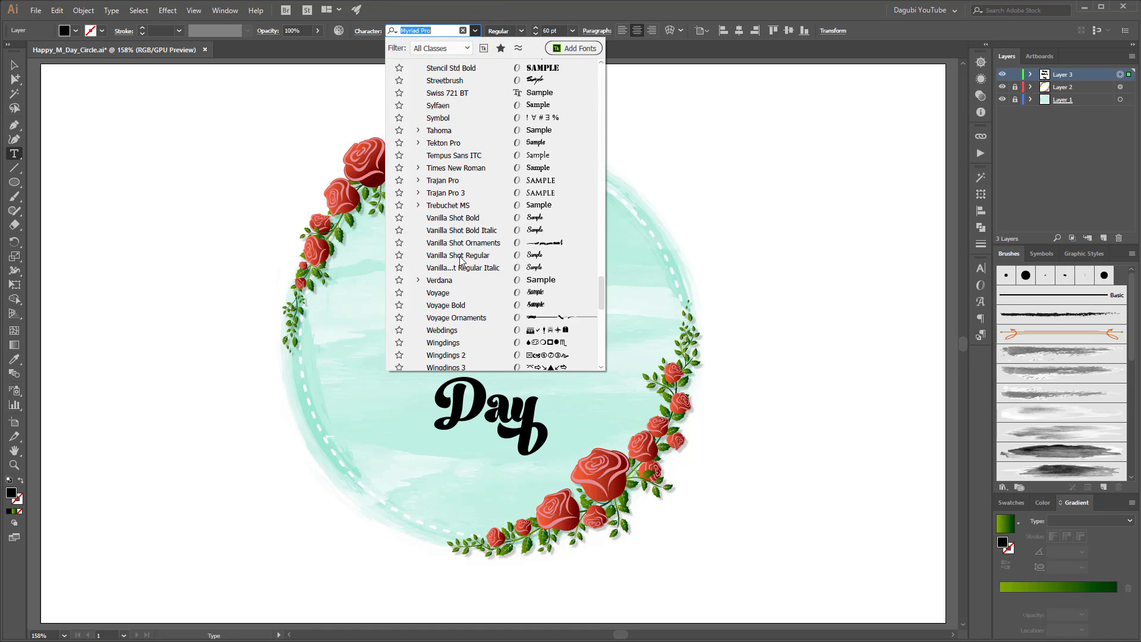
scroll(461, 262, up, 5)
scroll(502, 264, down, 3)
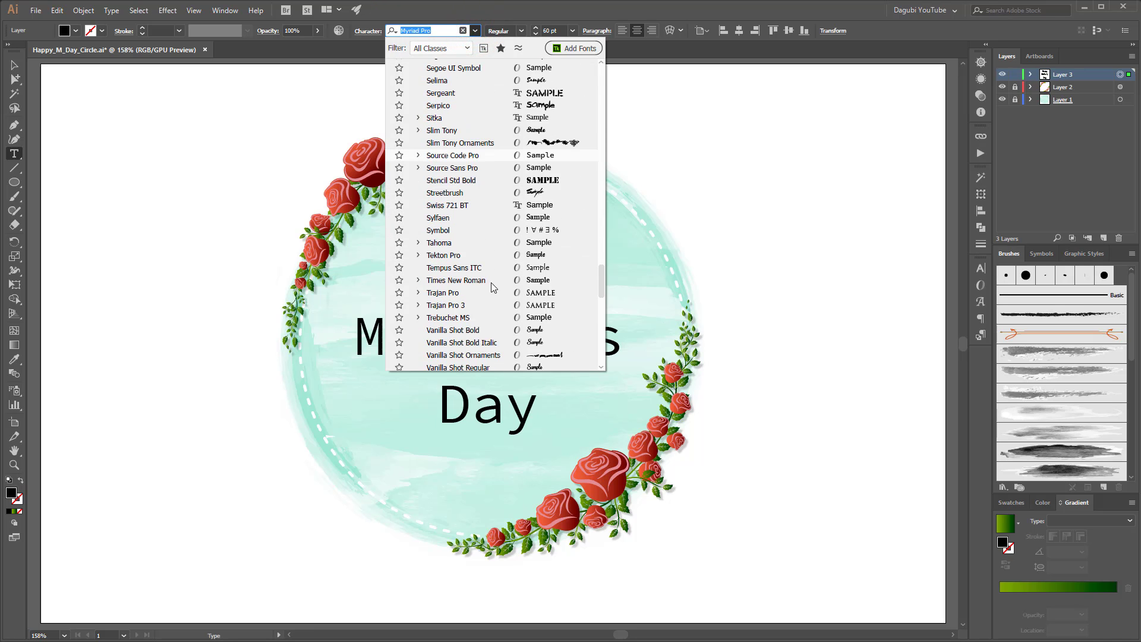
click(460, 279)
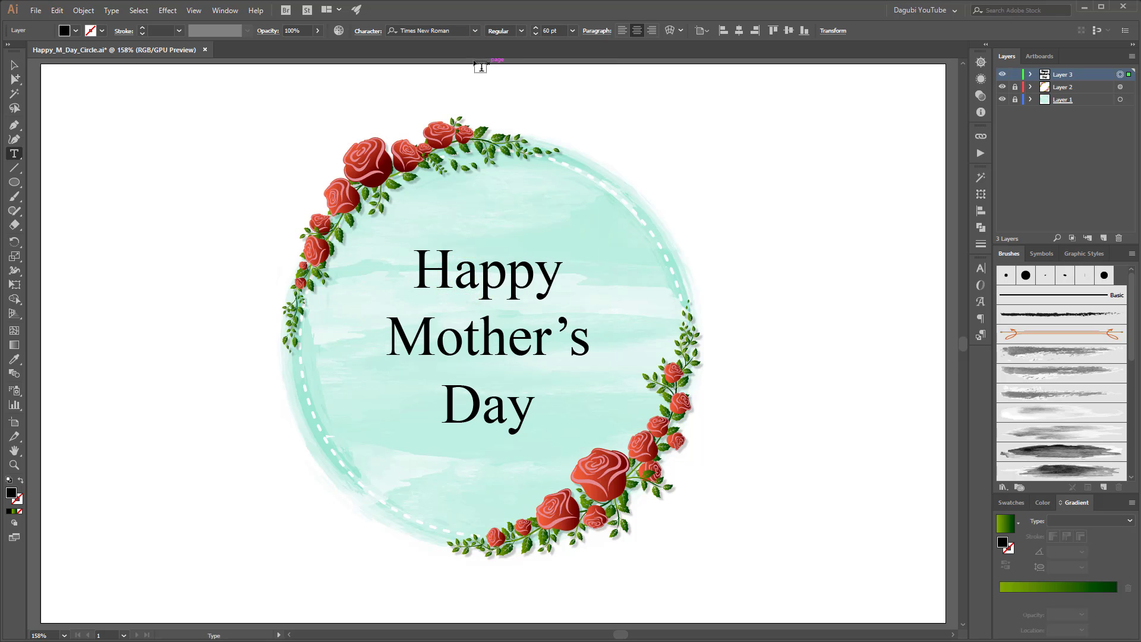
Step: Enlarge the greeting text to 75 pt and shift it slightly up to recenter it in the circle
click(537, 29)
click(536, 29)
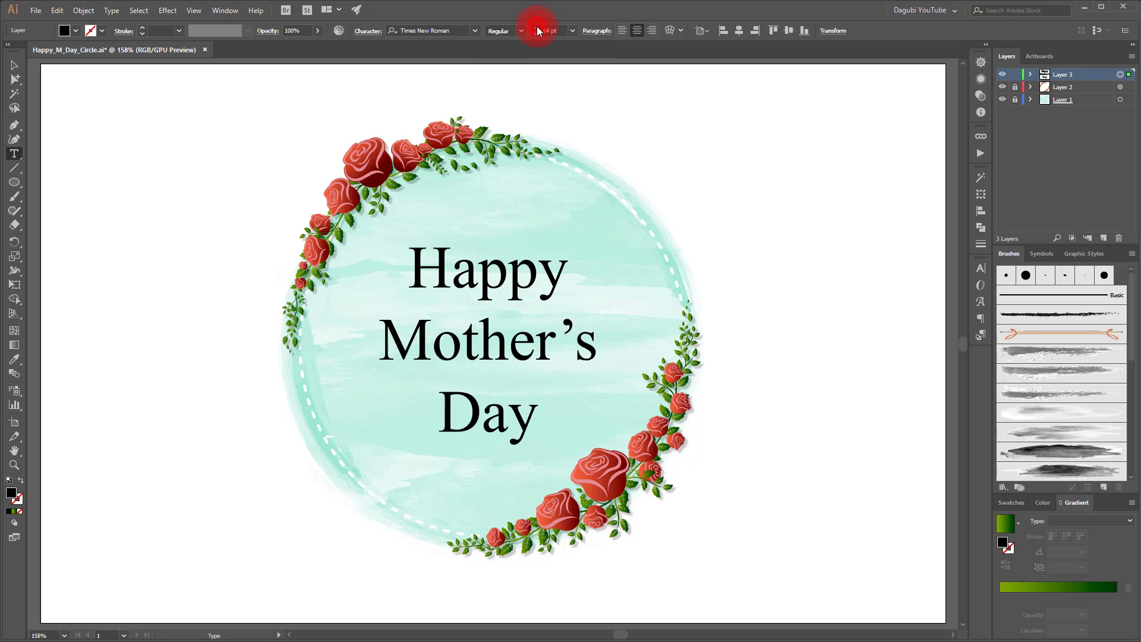
click(536, 29)
click(537, 29)
click(537, 28)
click(536, 28)
click(537, 28)
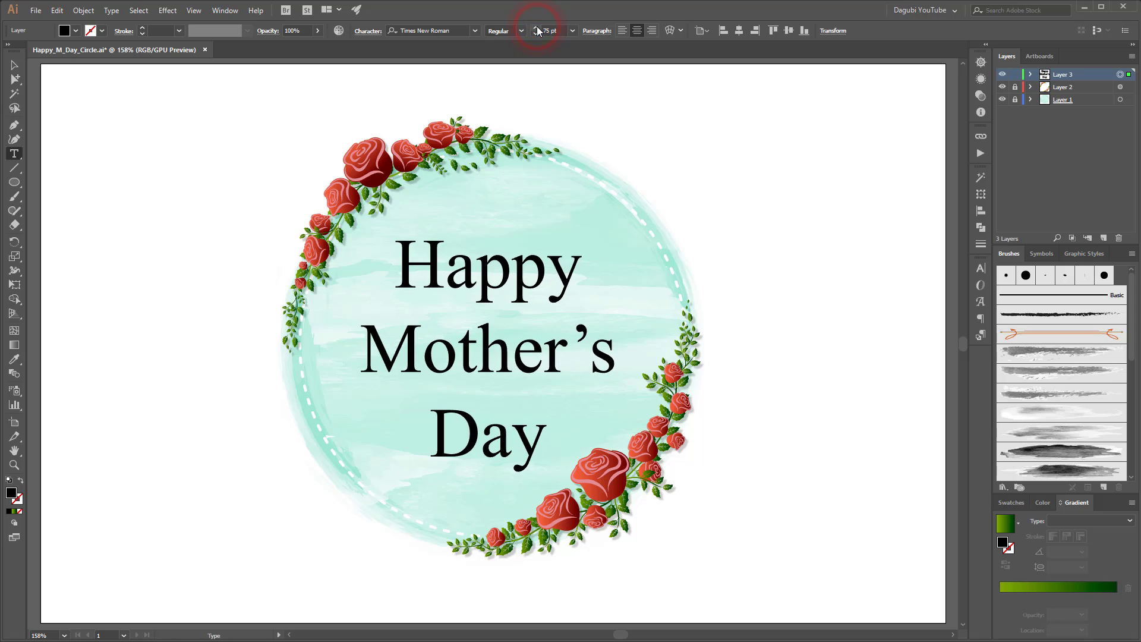
drag(540, 269, 543, 255)
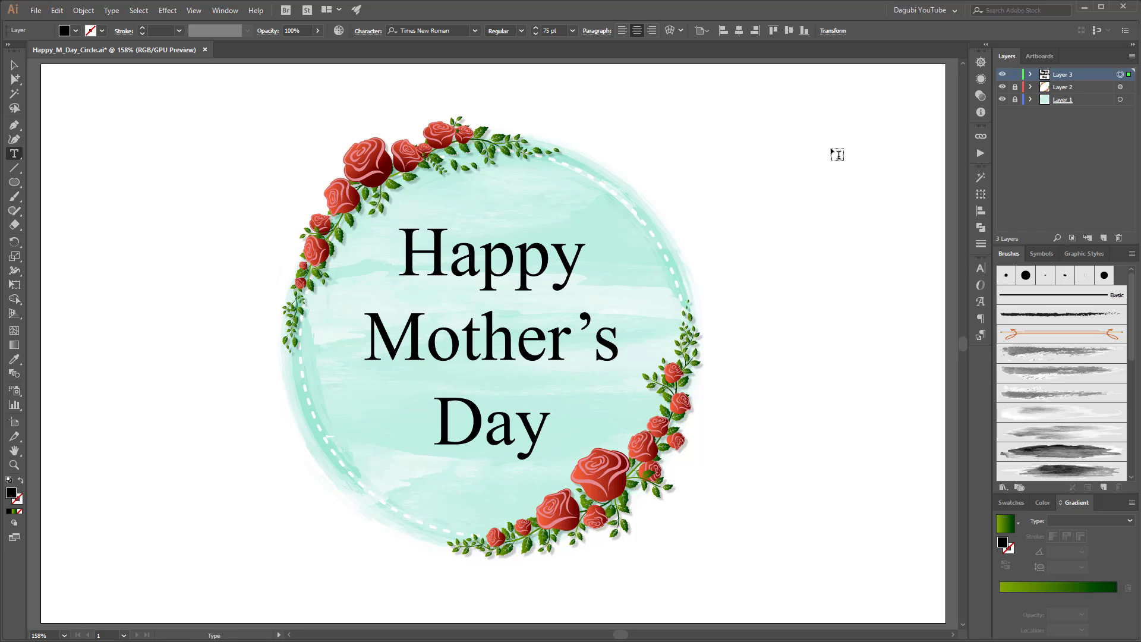
Step: Start a Drop Shadow effect on the greeting text's layer and try to pick a light shadow color
click(168, 10)
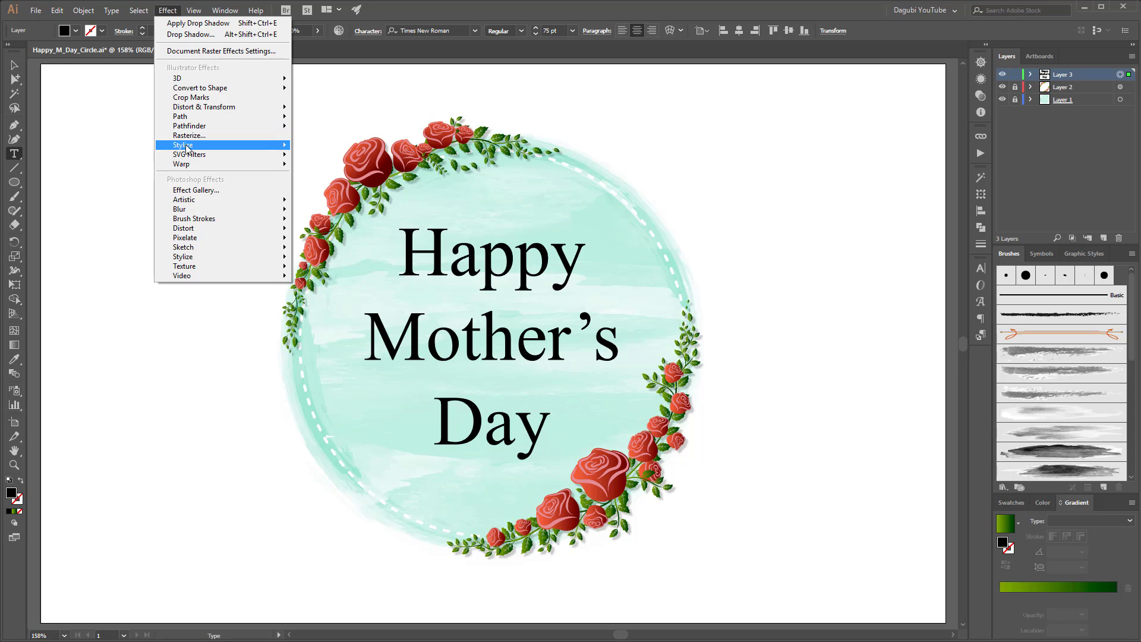
mouse_move(188, 145)
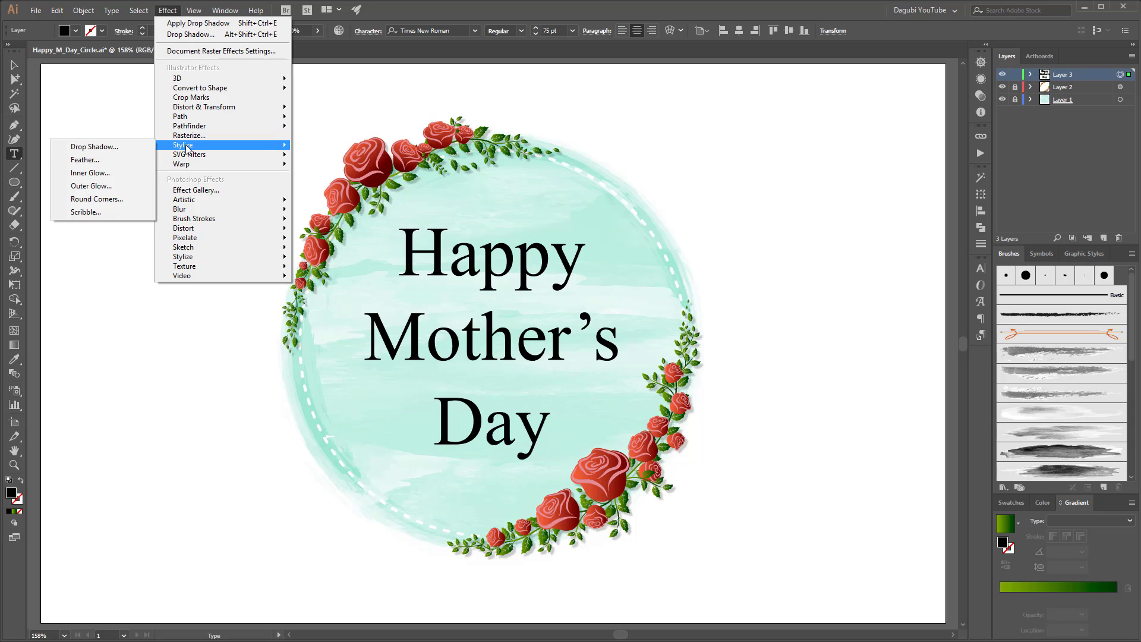
click(87, 147)
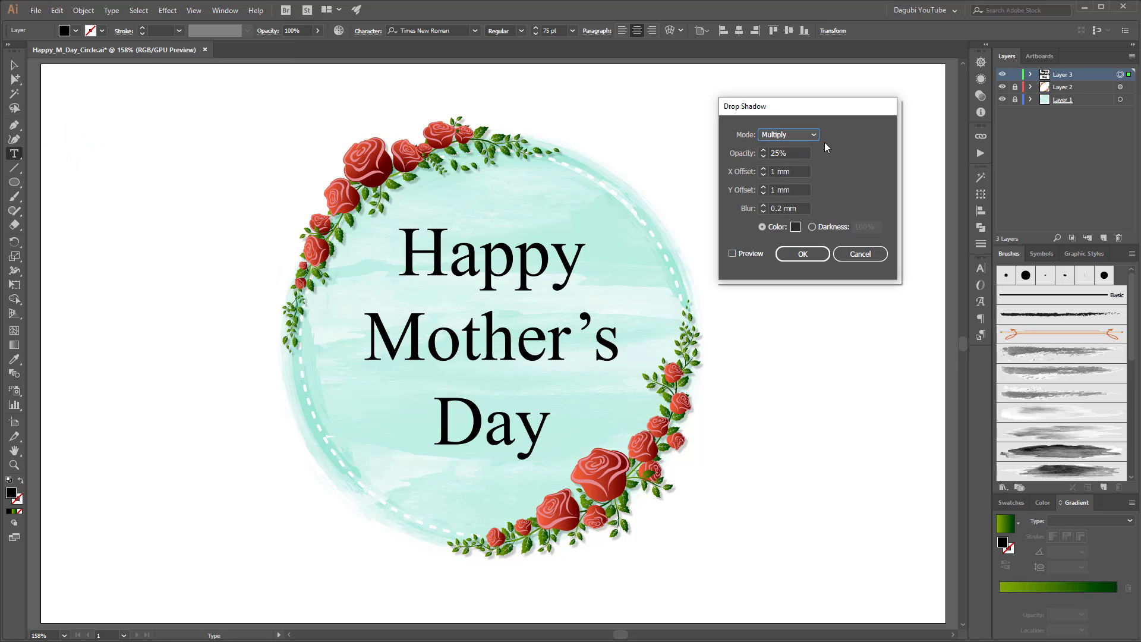
click(795, 227)
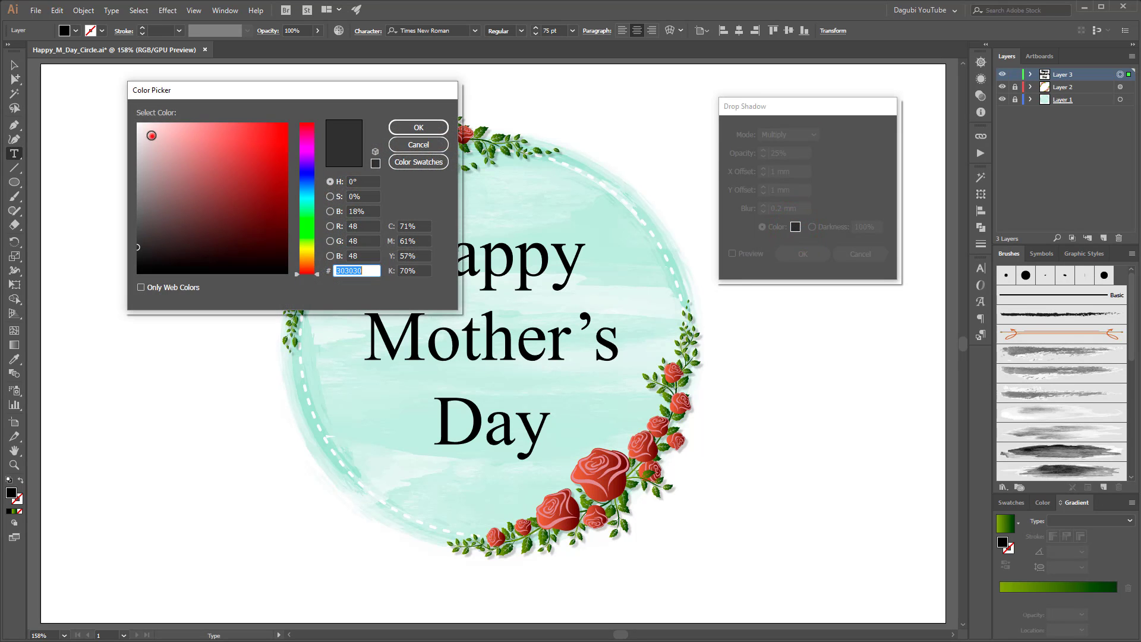
click(152, 136)
click(436, 129)
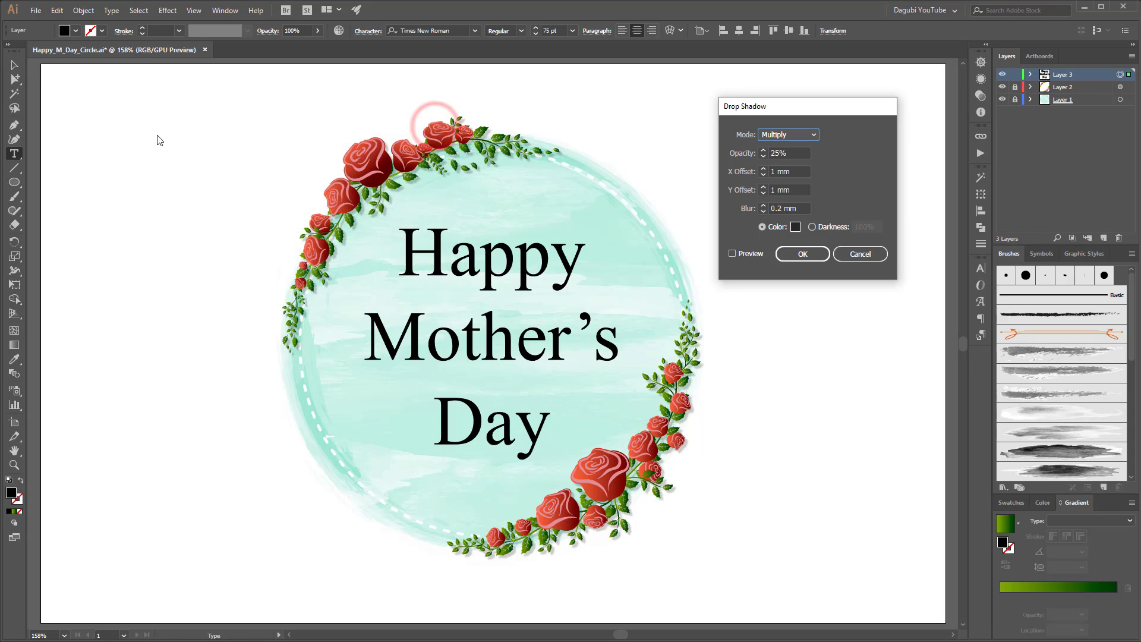
Step: Set the text shadow's color to white and its blending mode to Normal, with the preview turned on
click(795, 227)
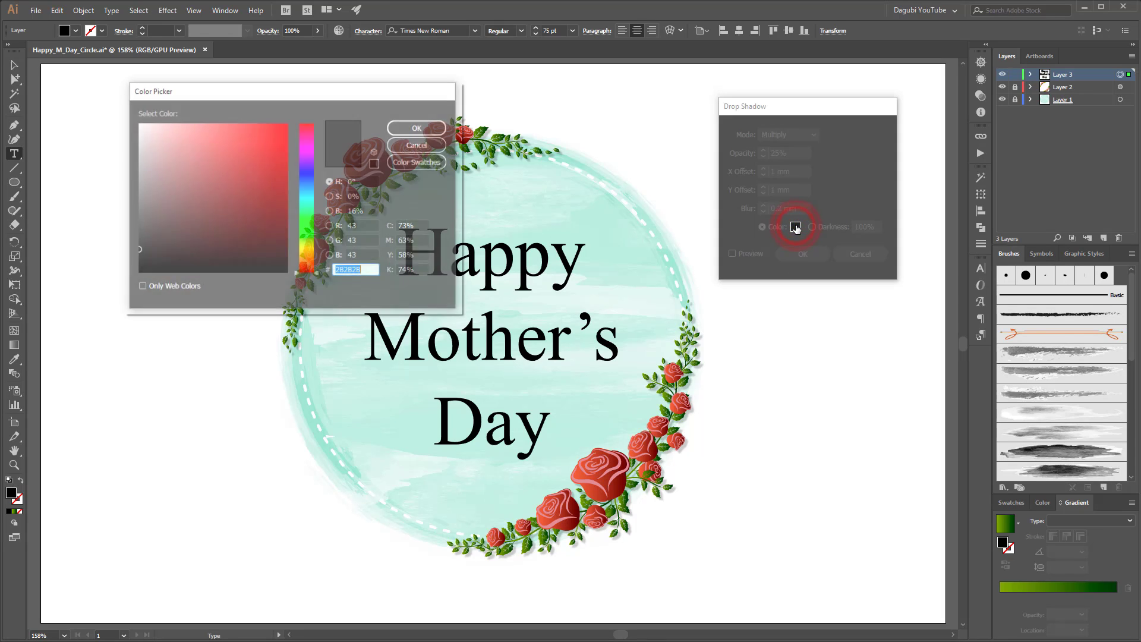
click(158, 135)
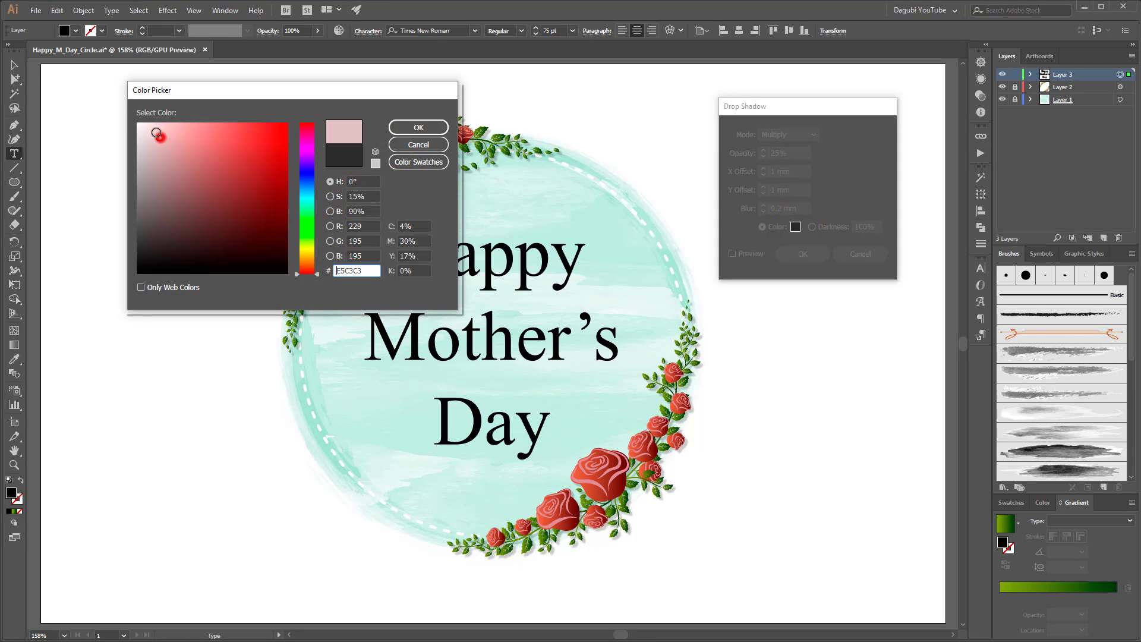
click(411, 125)
click(798, 134)
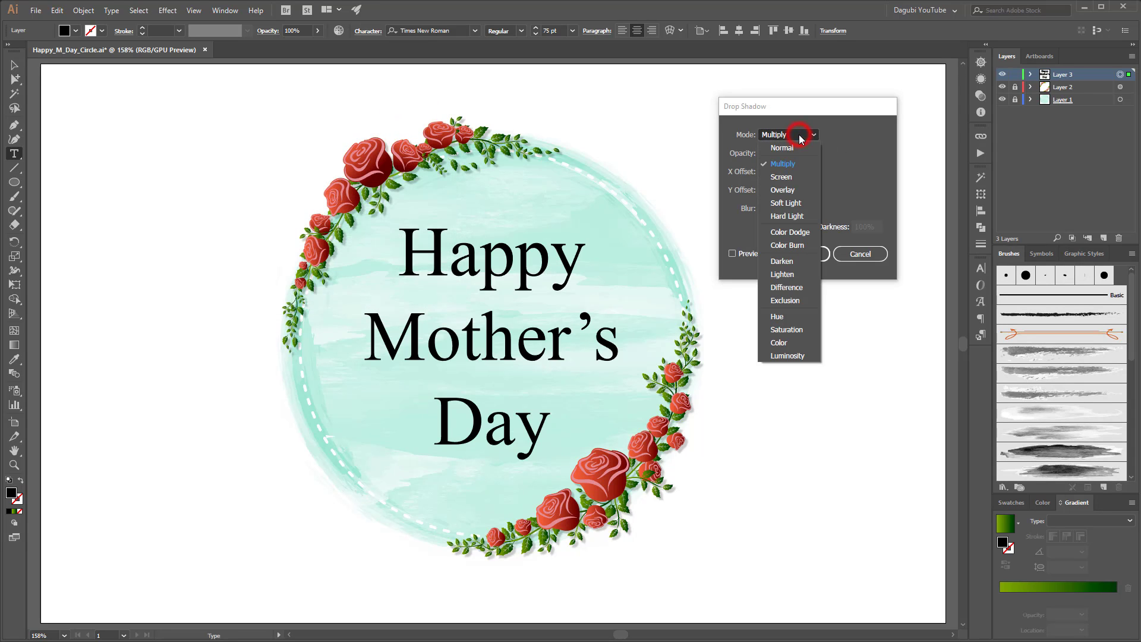
click(780, 149)
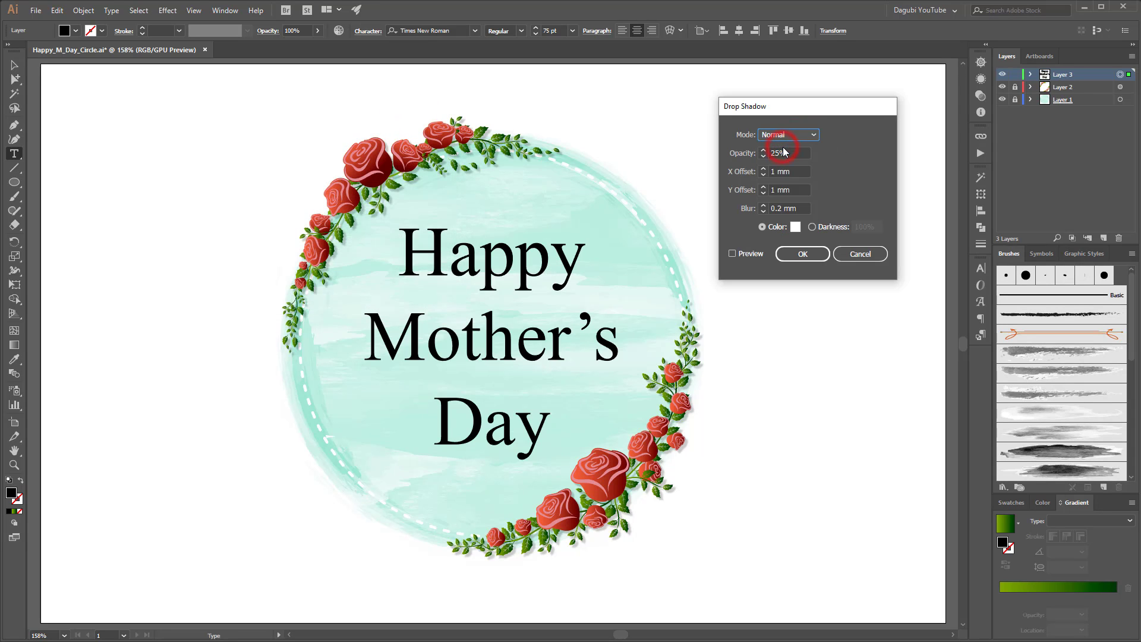
click(733, 254)
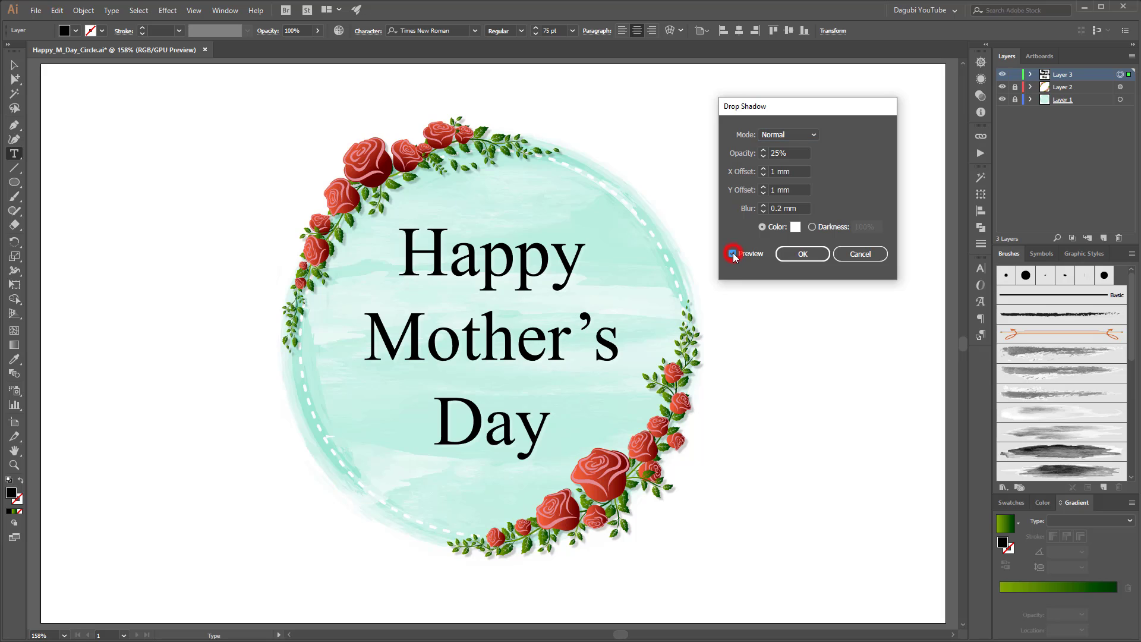
Step: Set the white text shadow's opacity to 100% and apply the Drop Shadow effect
double_click(786, 152)
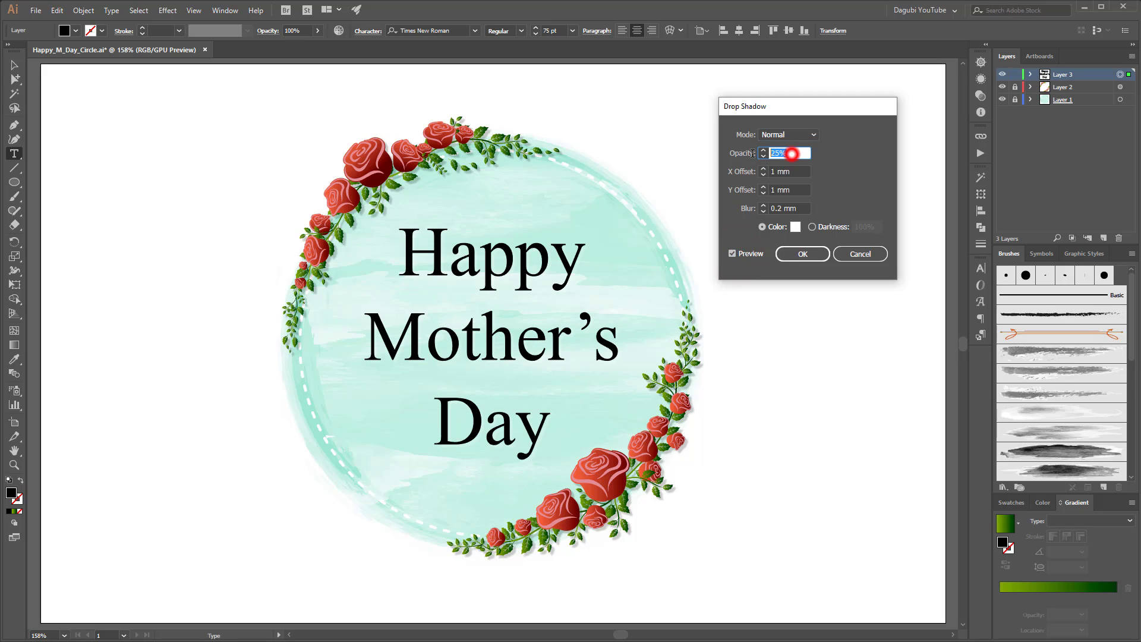
text(100)
click(794, 170)
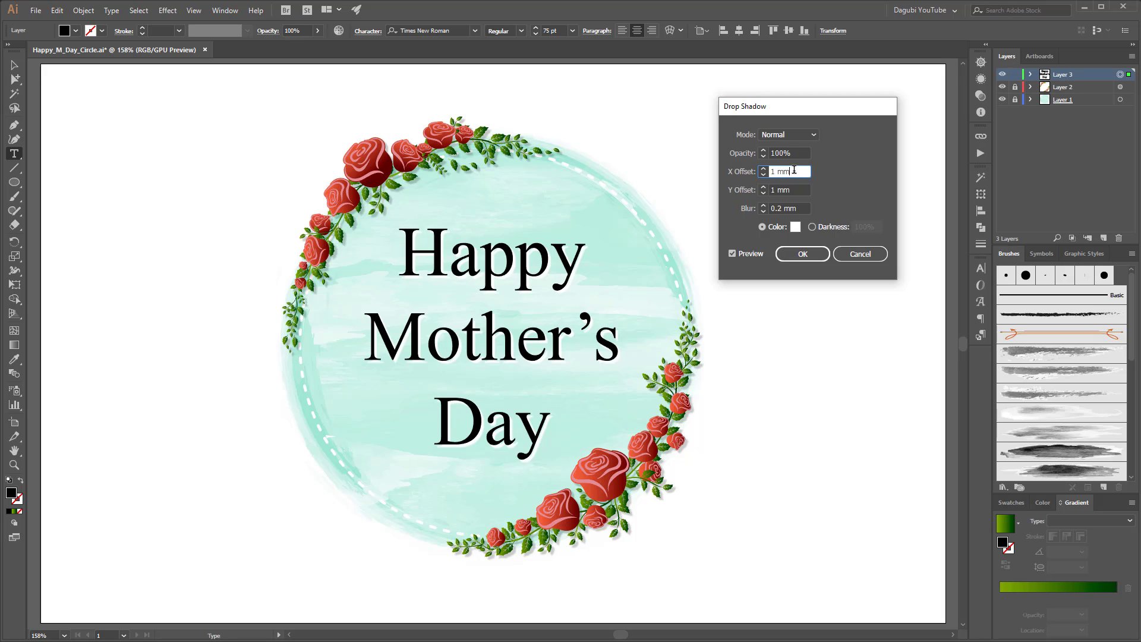
click(802, 254)
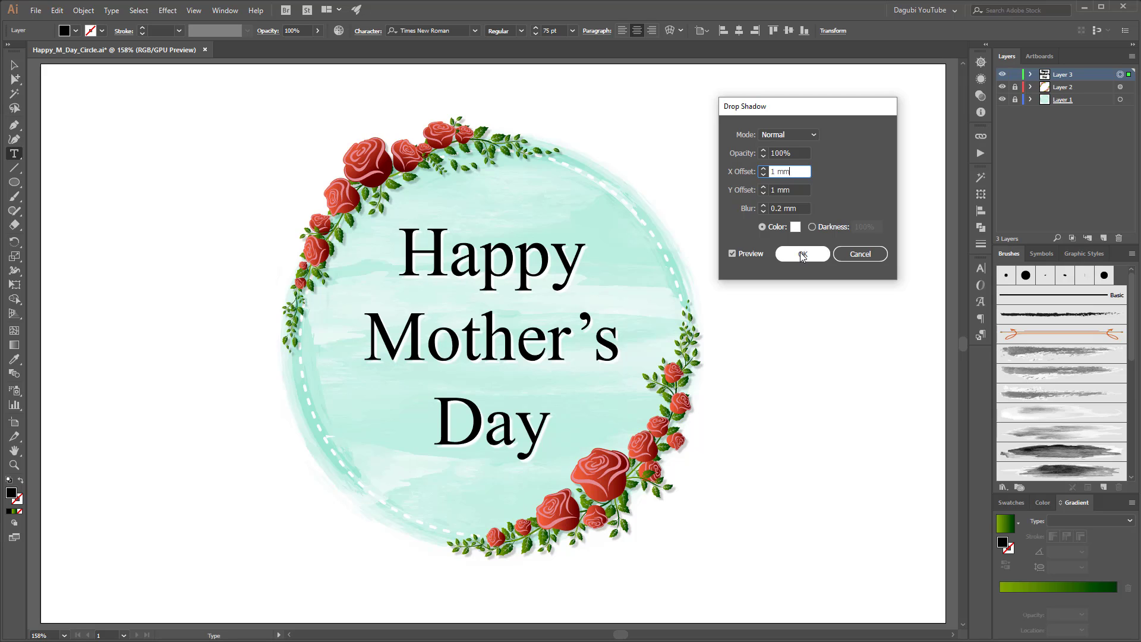
Step: Recolor the greeting text dark green with RGB values 0, 58, 31
click(1120, 75)
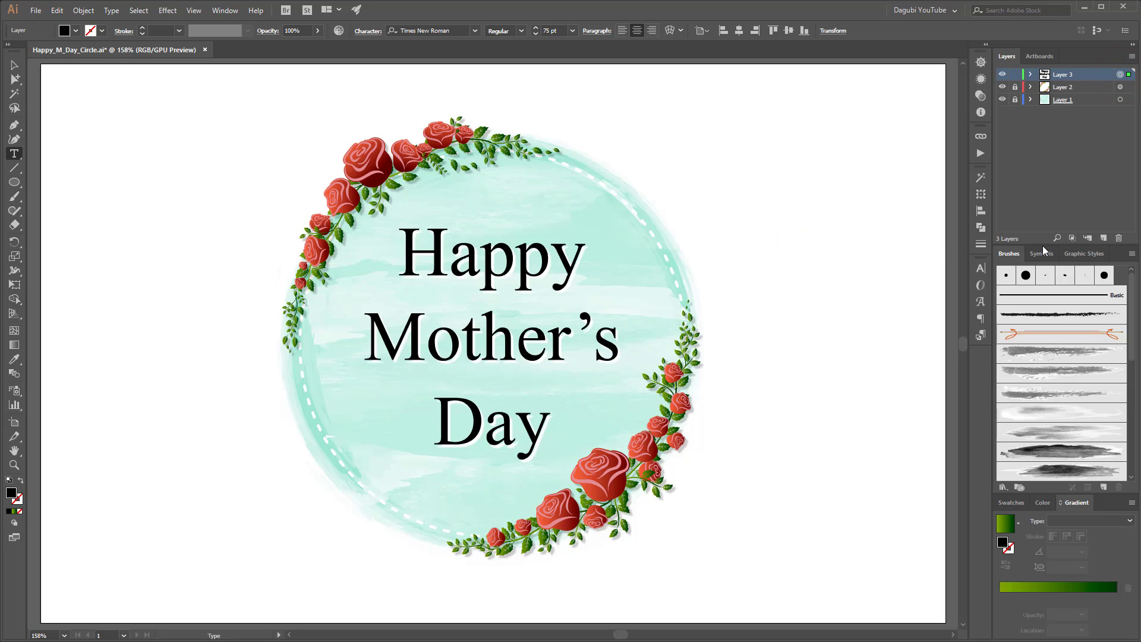
click(1039, 503)
click(1041, 542)
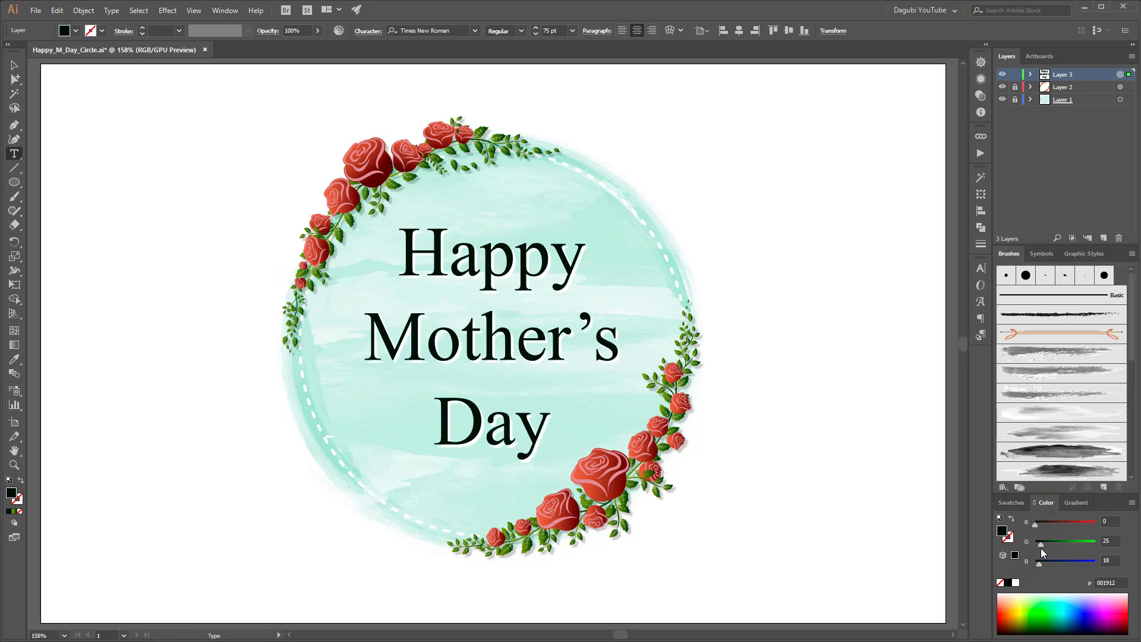
drag(1040, 544, 1043, 545)
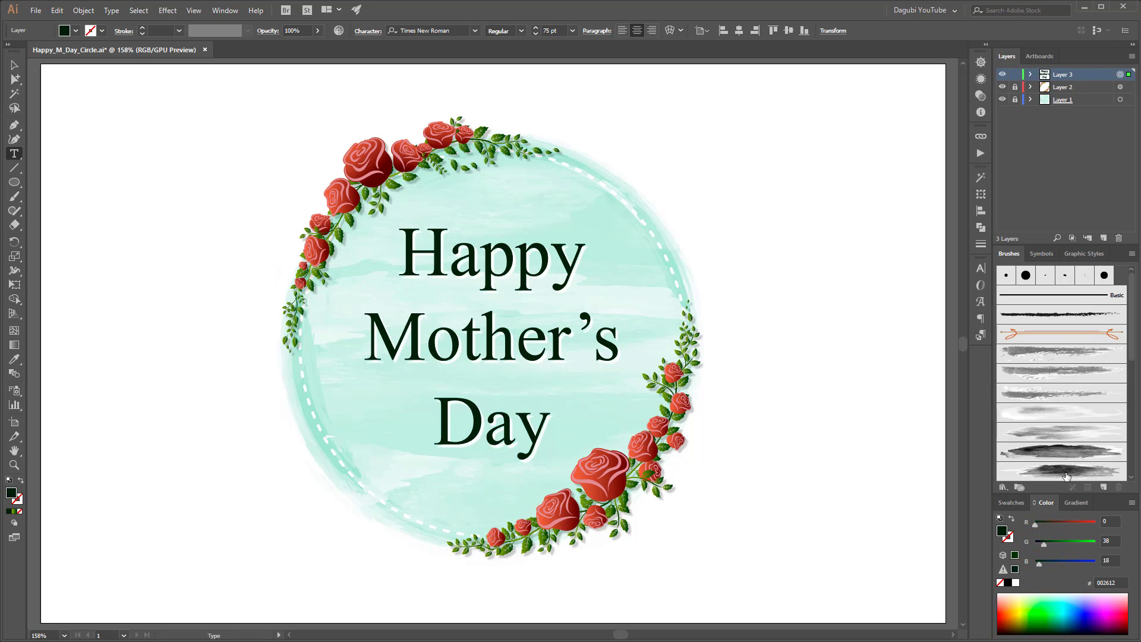
click(1029, 75)
click(1029, 75)
click(1050, 546)
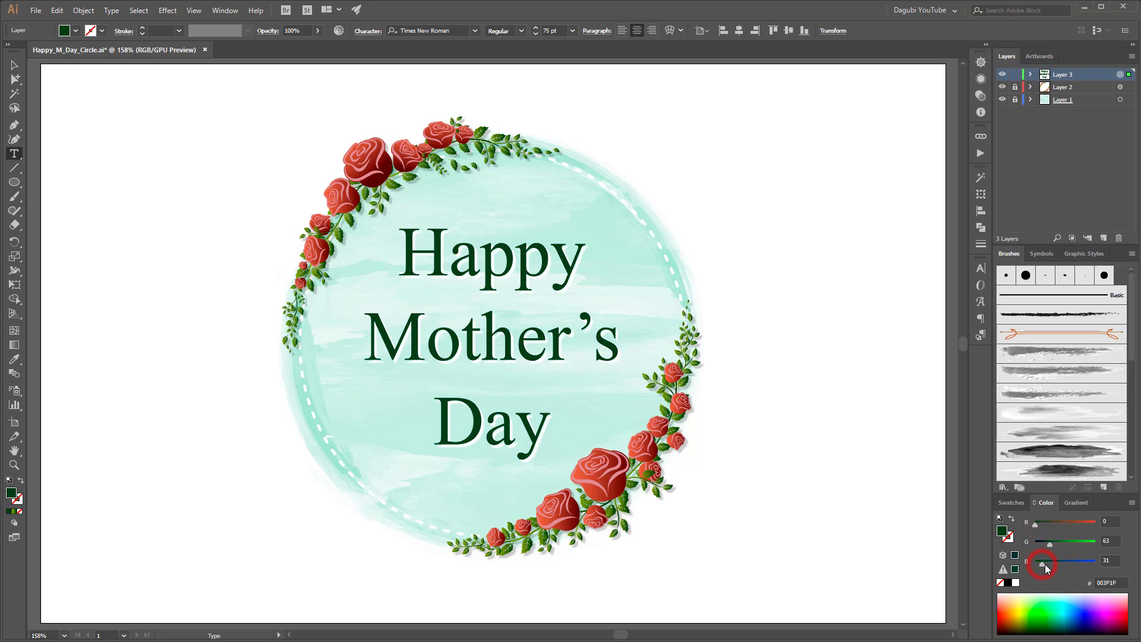
click(1048, 546)
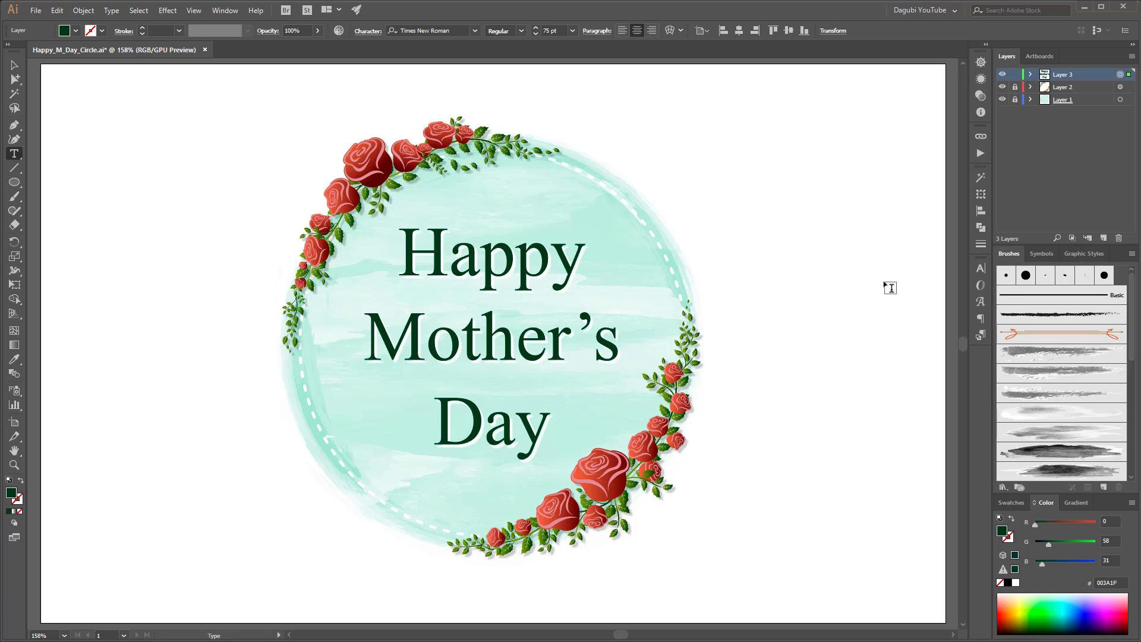
Step: Start a new calligraphic brush with 59% roundness and a 9° angle
click(1103, 487)
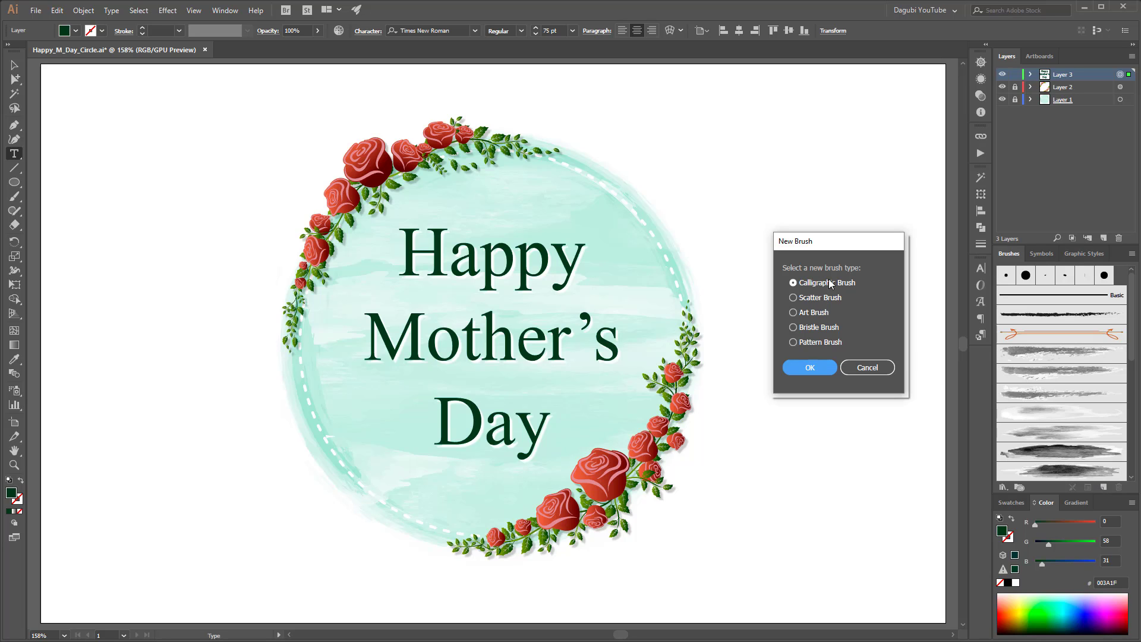
click(816, 368)
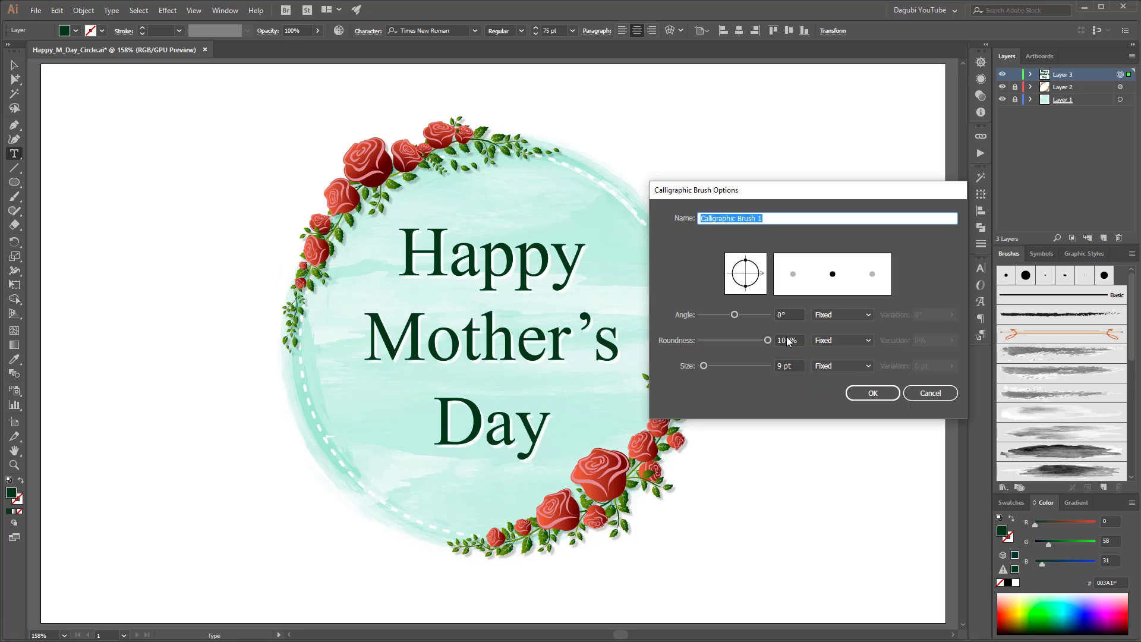
double_click(788, 339)
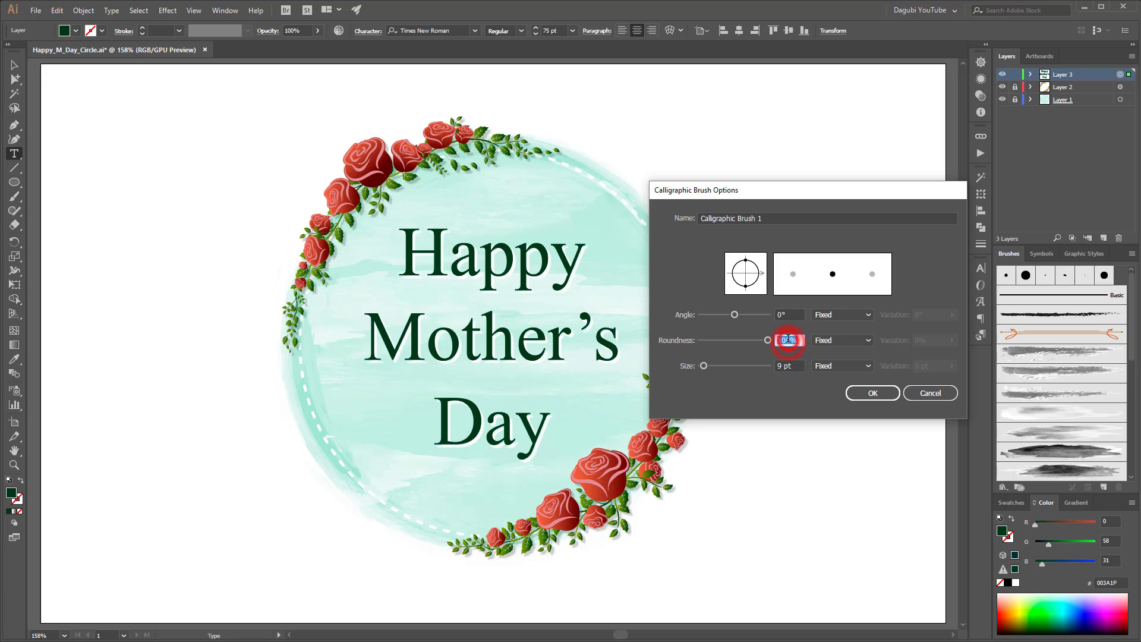
text(59)
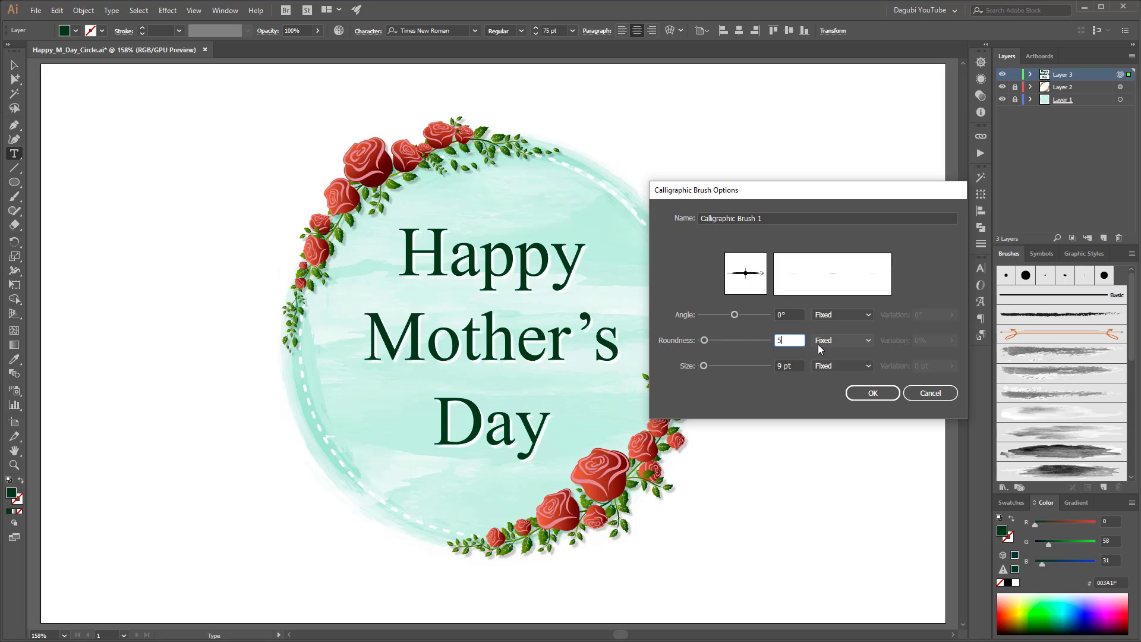
double_click(790, 313)
text(9)
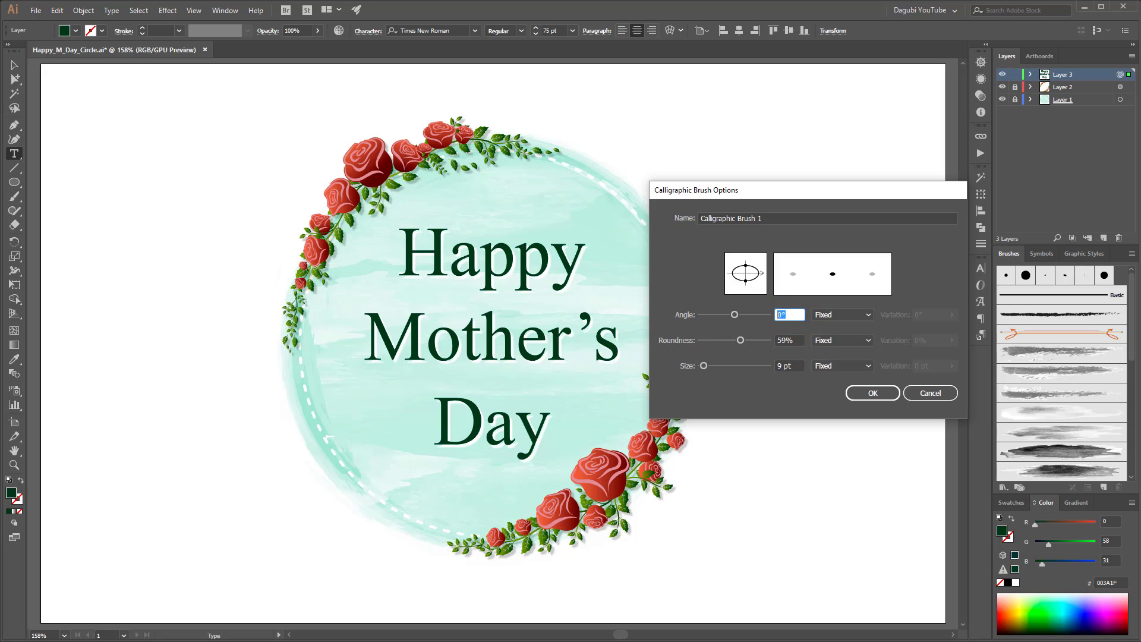
Step: Set the brush size to 5 pt with Pressure control and a 3 pt variation, and create the brush
double_click(784, 366)
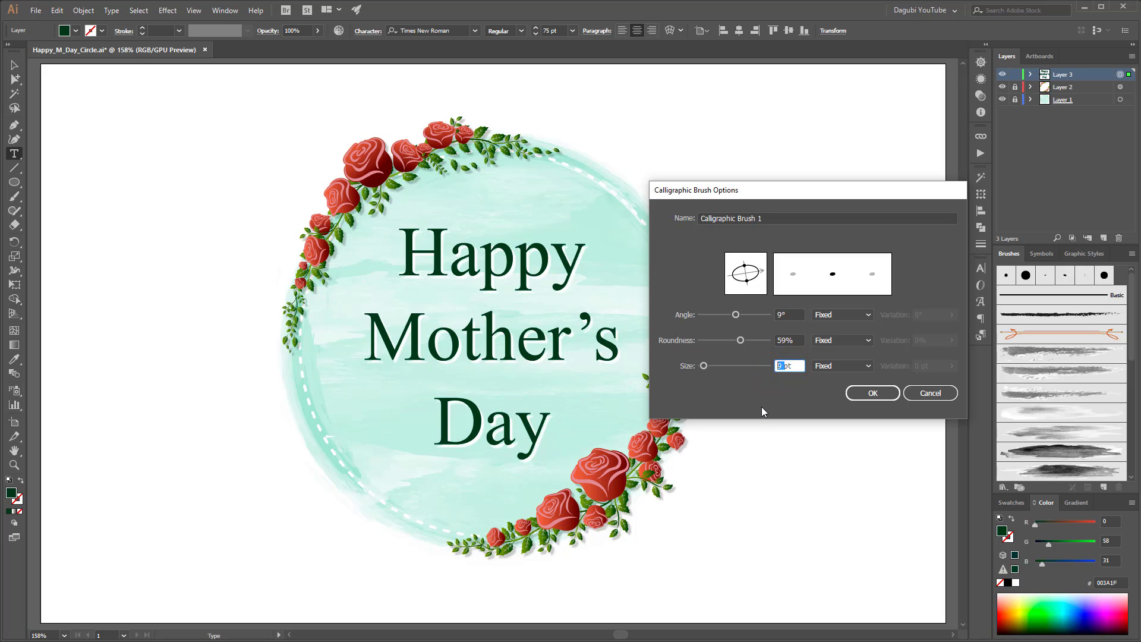
text(5)
click(868, 367)
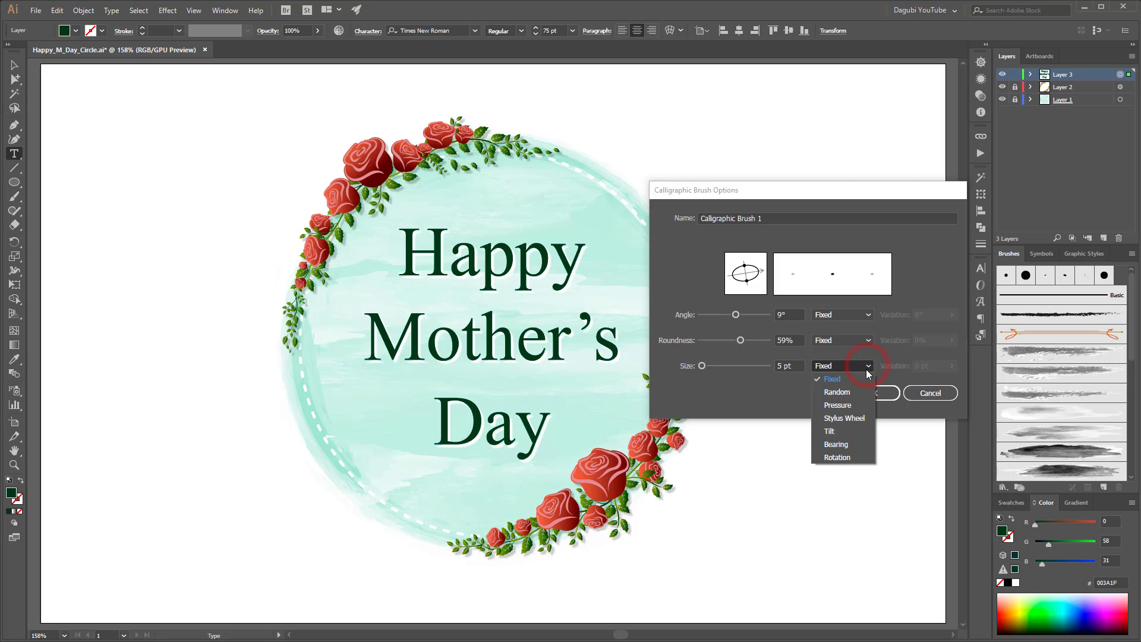
click(836, 406)
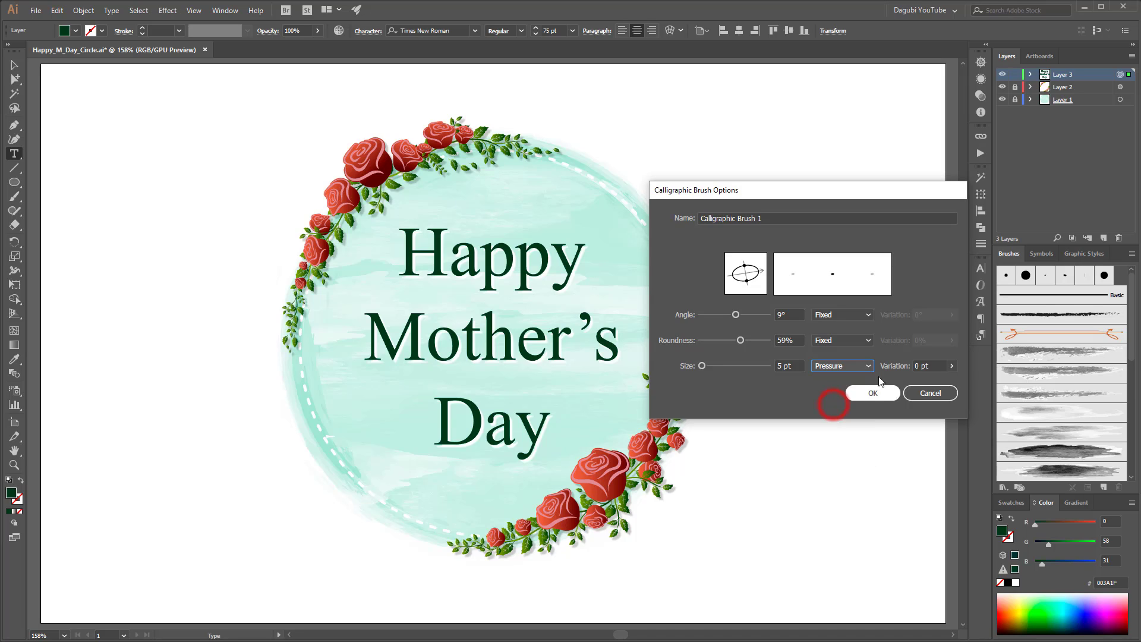
click(952, 365)
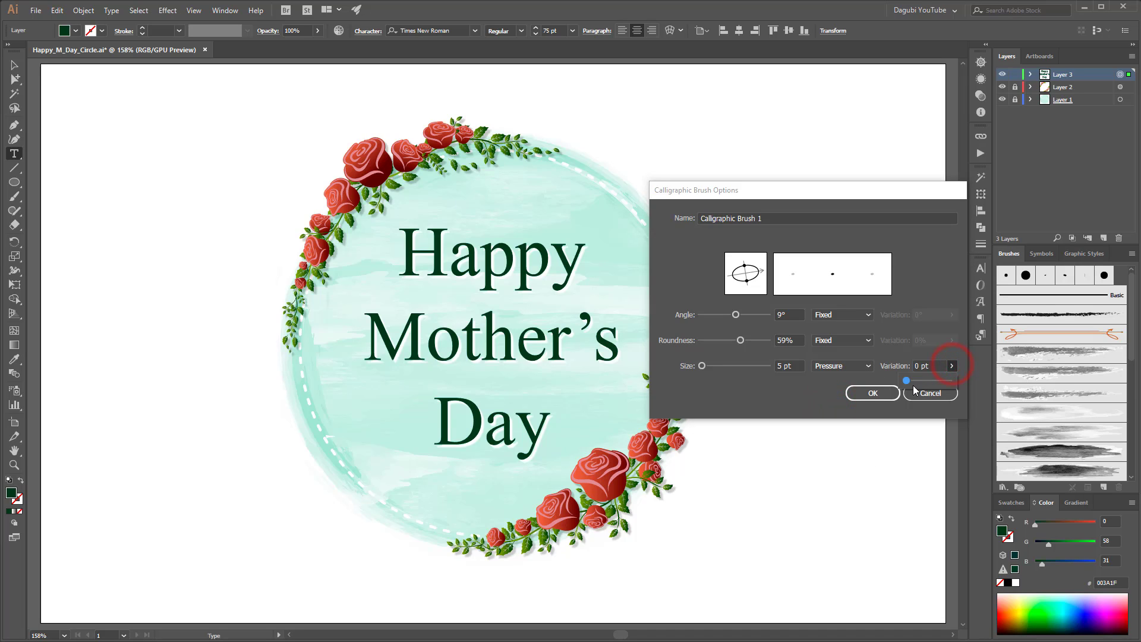
drag(906, 380, 945, 380)
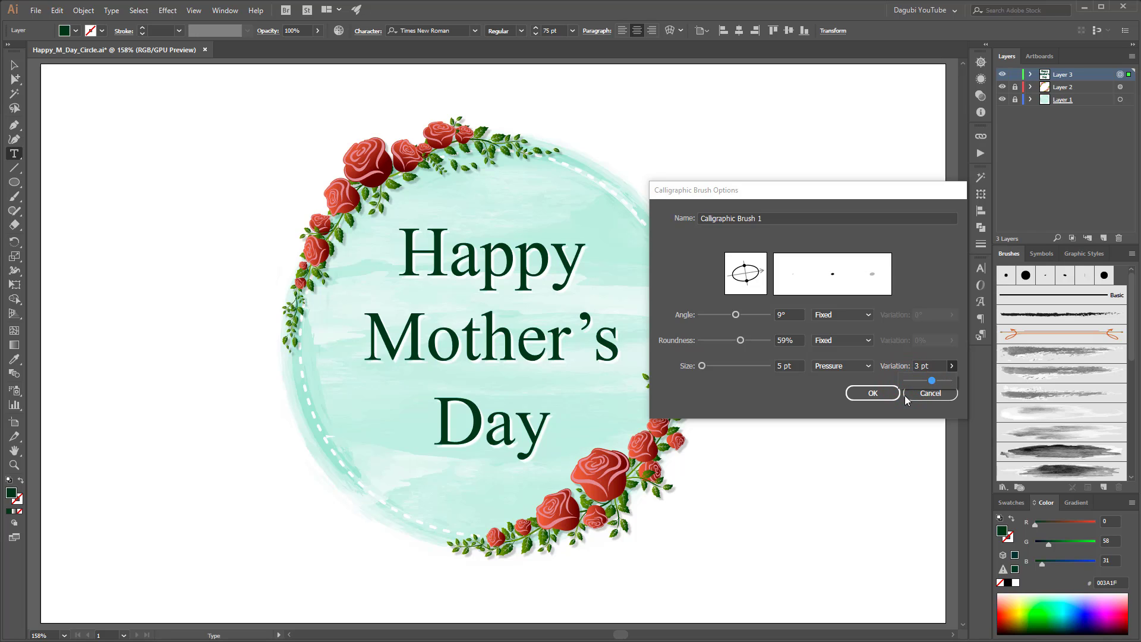
click(873, 395)
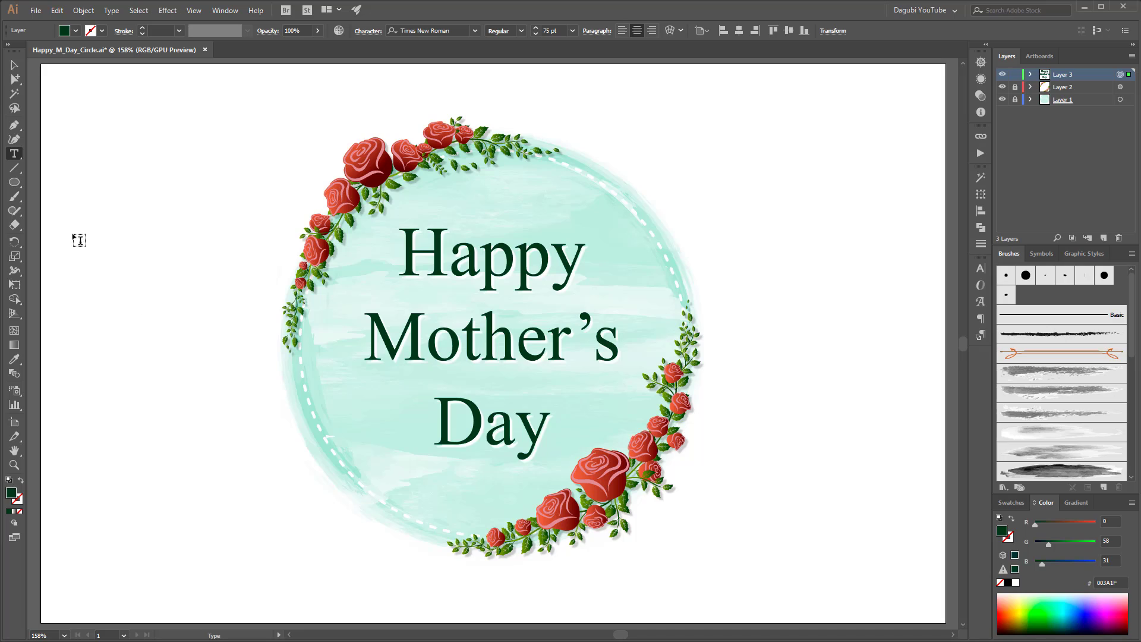
Step: Paint a trial curled letter stroke beside the circle using the Paintbrush with a dark green stroke and no fill
click(14, 197)
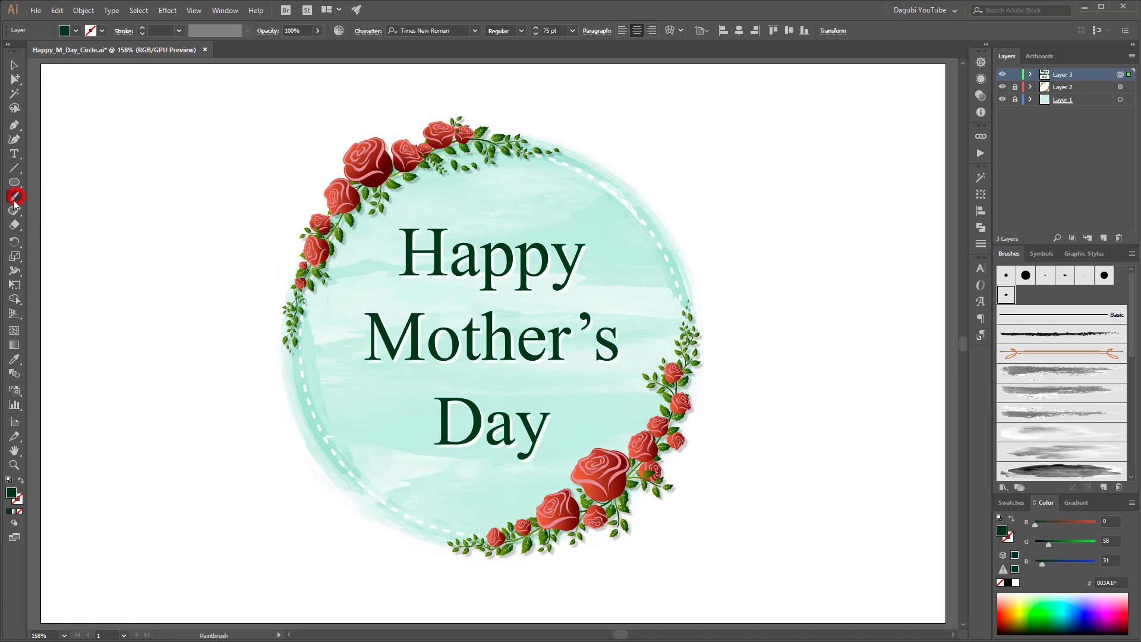
click(1009, 538)
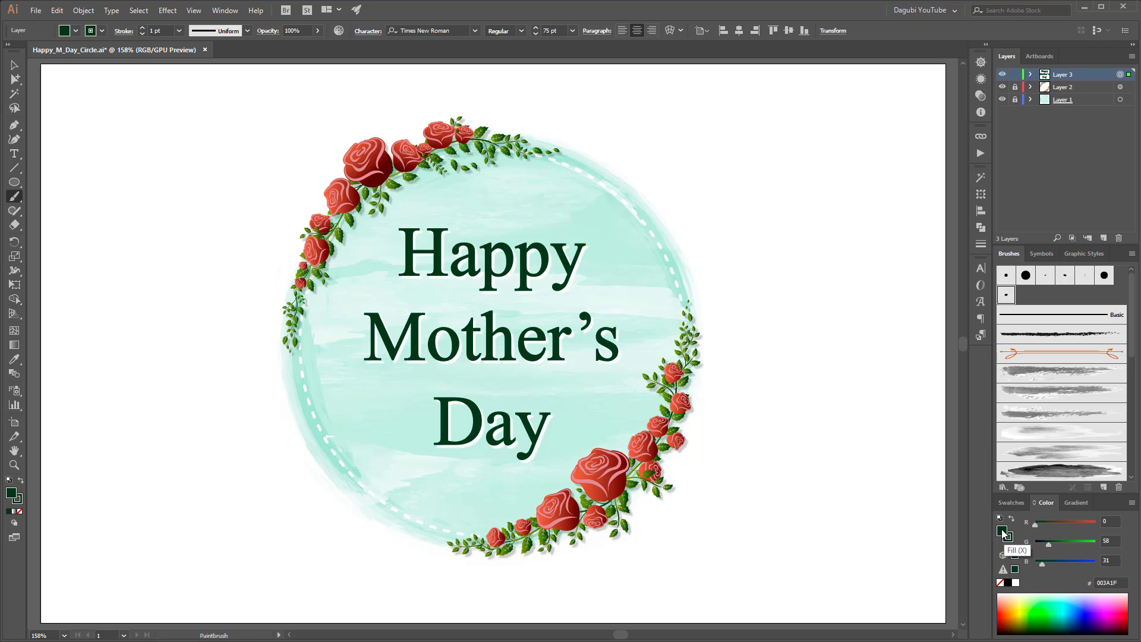
click(1000, 583)
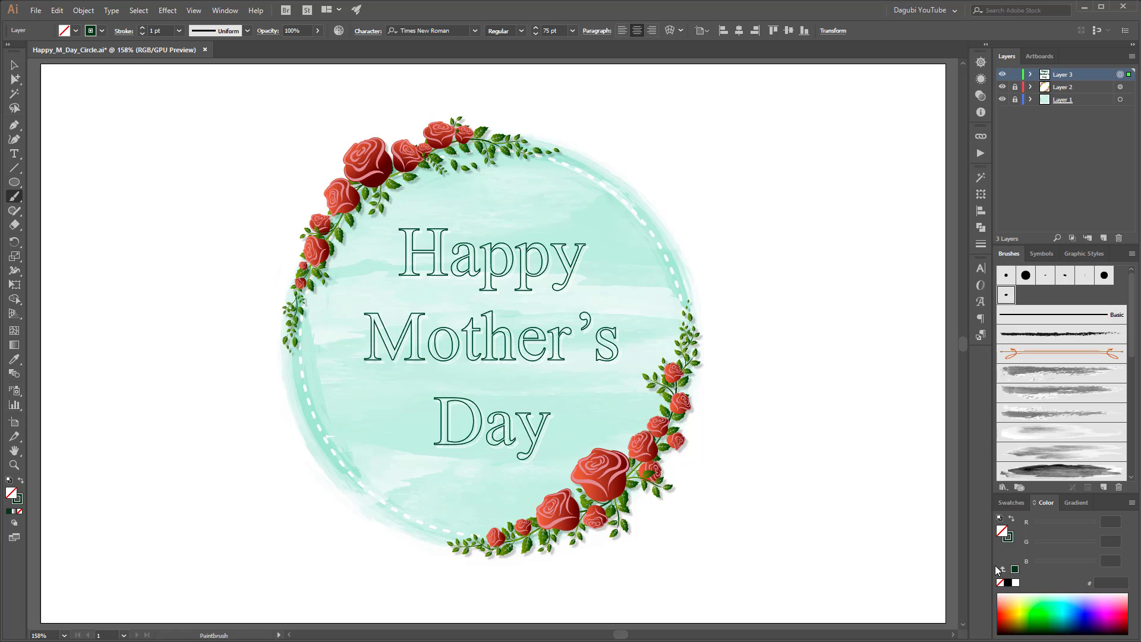
key(ctrl+z)
click(862, 337)
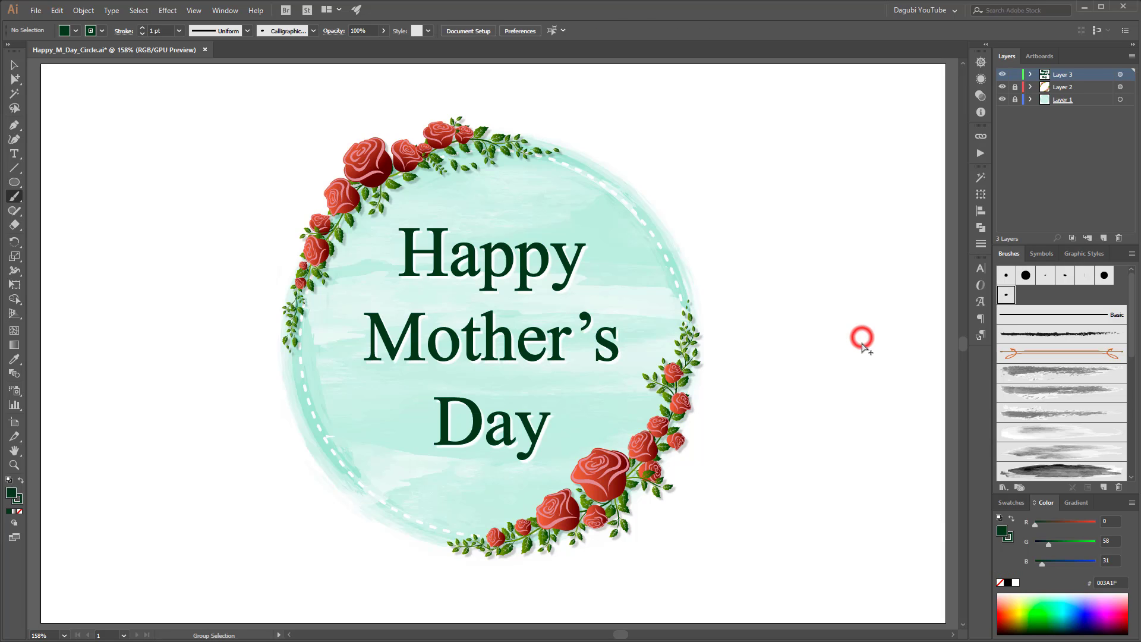
click(1001, 583)
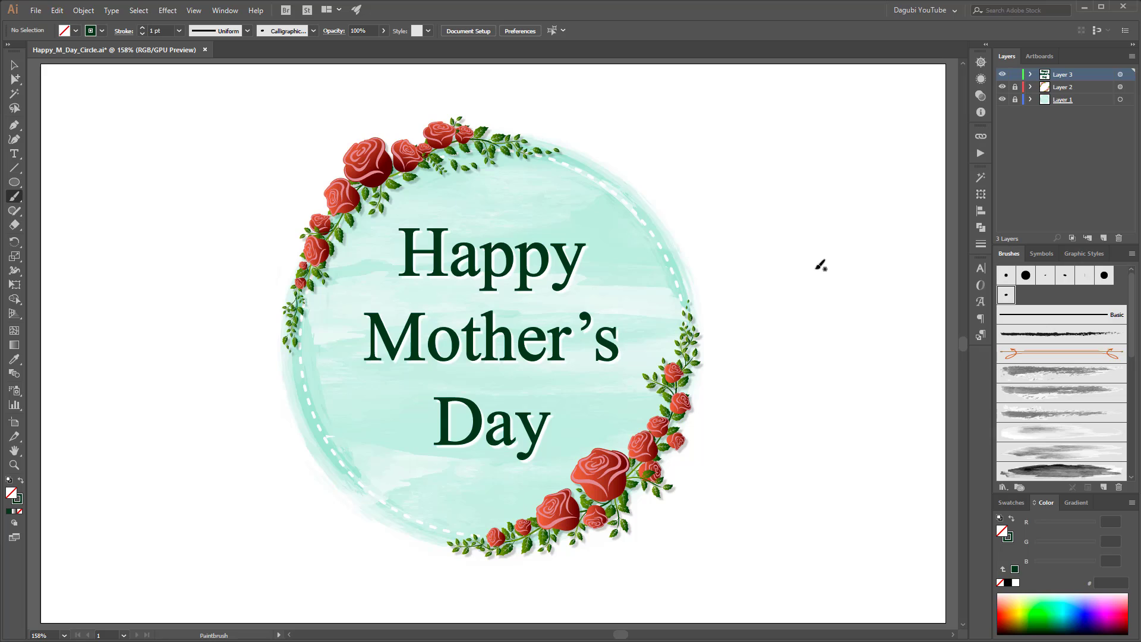
mouse_move(799, 261)
mouse_down()
mouse_move(824, 242)
mouse_move(829, 314)
mouse_move(794, 322)
mouse_move(794, 282)
mouse_move(805, 302)
mouse_up()
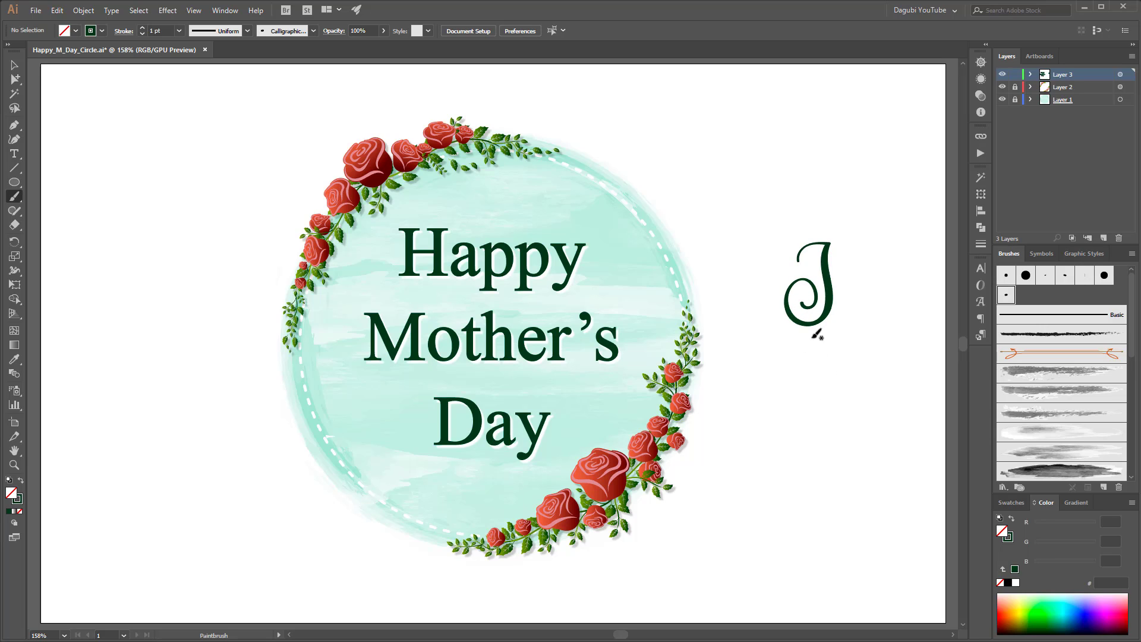
Step: Add a new layer on top, hide the typed greeting's layer, and reset the Paintbrush to the default fill and stroke
click(1104, 237)
click(1003, 87)
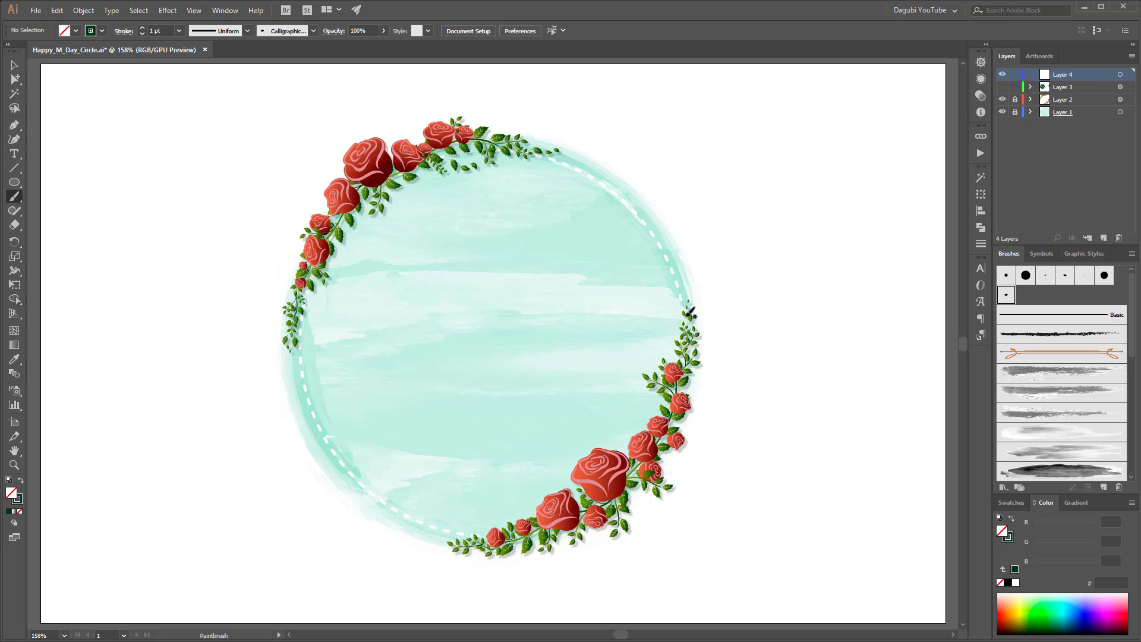
drag(442, 276, 517, 331)
key(b)
key(d)
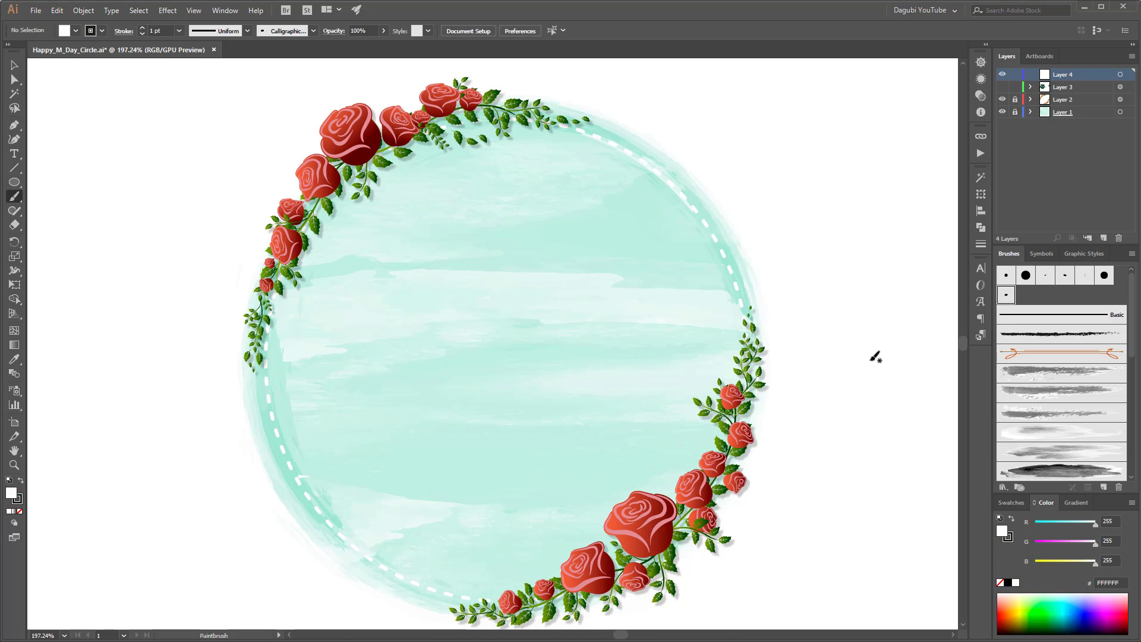
Step: Hand-letter "Happy" in black script inside the circle and shift the word up and right to center it
mouse_move(363, 238)
mouse_down()
mouse_move(394, 222)
mouse_move(383, 299)
mouse_move(347, 283)
mouse_move(350, 265)
mouse_move(371, 258)
mouse_move(369, 282)
mouse_up()
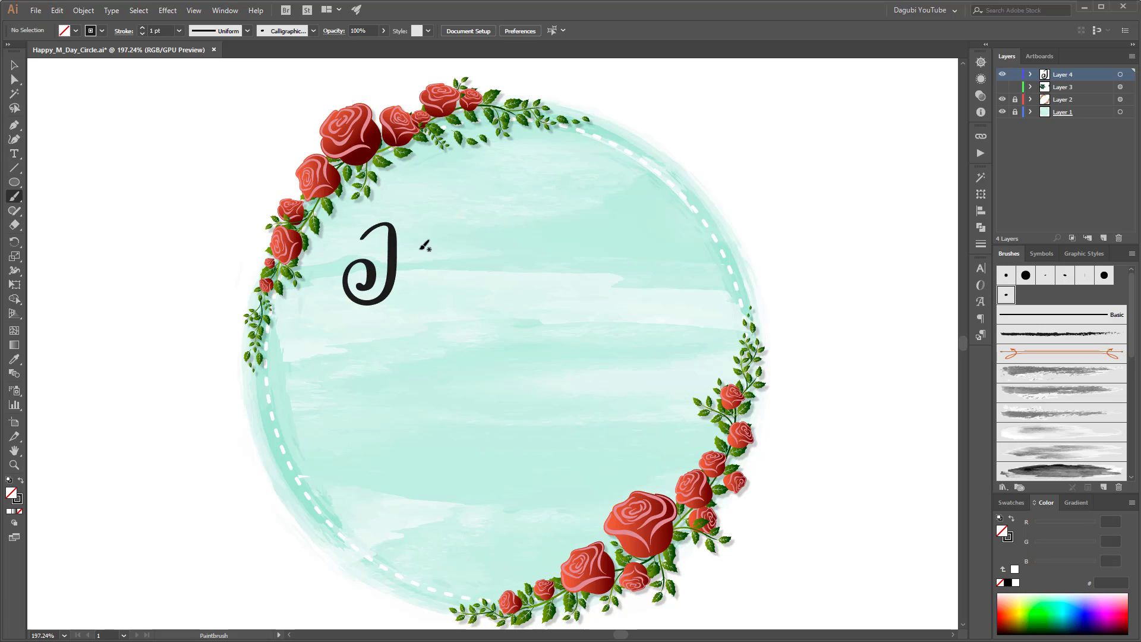
mouse_move(420, 224)
mouse_down()
mouse_move(418, 280)
mouse_move(427, 297)
mouse_move(441, 284)
mouse_move(378, 274)
mouse_move(432, 255)
mouse_move(464, 267)
mouse_move(442, 287)
mouse_move(457, 296)
mouse_move(468, 274)
mouse_move(480, 295)
mouse_move(489, 264)
mouse_move(481, 321)
mouse_move(454, 342)
mouse_move(488, 271)
mouse_move(517, 260)
mouse_move(514, 297)
mouse_move(493, 288)
mouse_move(508, 264)
mouse_move(528, 262)
mouse_move(528, 319)
mouse_move(506, 336)
mouse_move(511, 300)
mouse_move(542, 262)
mouse_move(558, 285)
mouse_move(542, 295)
mouse_move(577, 259)
mouse_move(569, 279)
mouse_move(585, 288)
mouse_move(594, 262)
mouse_move(594, 330)
mouse_move(560, 338)
mouse_move(552, 304)
mouse_move(583, 321)
mouse_move(569, 325)
mouse_up()
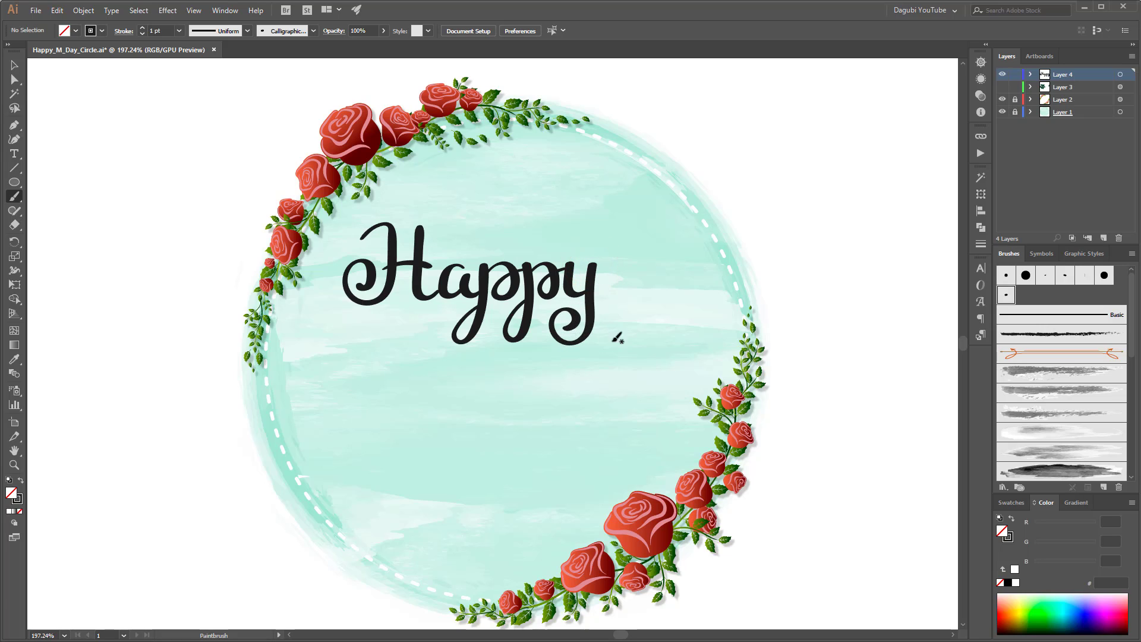
click(1120, 74)
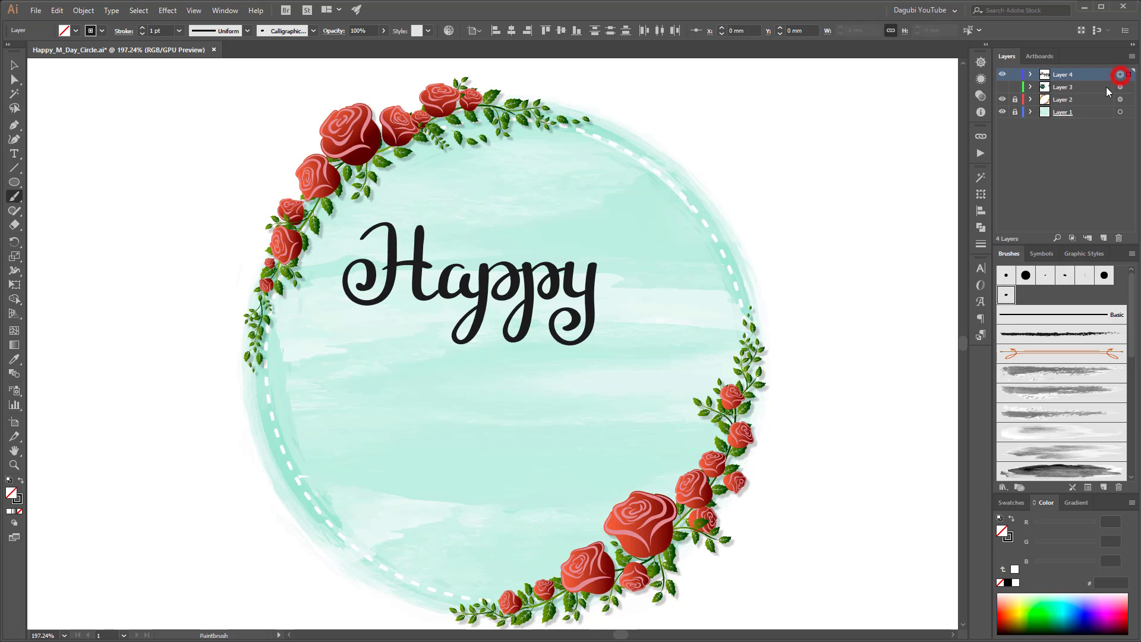
drag(591, 308, 632, 270)
click(836, 217)
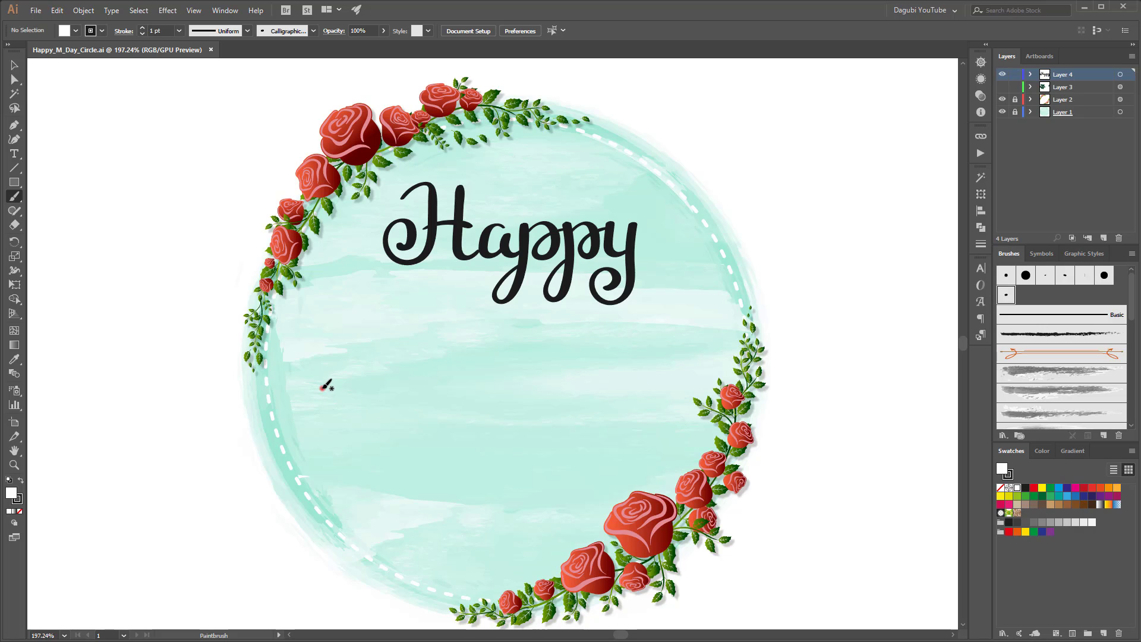
Step: Hand-letter "Mother's" in black script below "Happy" across the middle of the circle
mouse_move(325, 364)
mouse_down()
mouse_move(304, 364)
mouse_move(293, 389)
mouse_move(310, 414)
mouse_move(327, 409)
mouse_move(362, 315)
mouse_move(352, 326)
mouse_move(365, 396)
mouse_move(392, 324)
mouse_move(390, 400)
mouse_move(433, 372)
mouse_move(423, 369)
mouse_move(409, 396)
mouse_move(440, 405)
mouse_move(435, 370)
mouse_move(433, 387)
mouse_move(456, 373)
mouse_up()
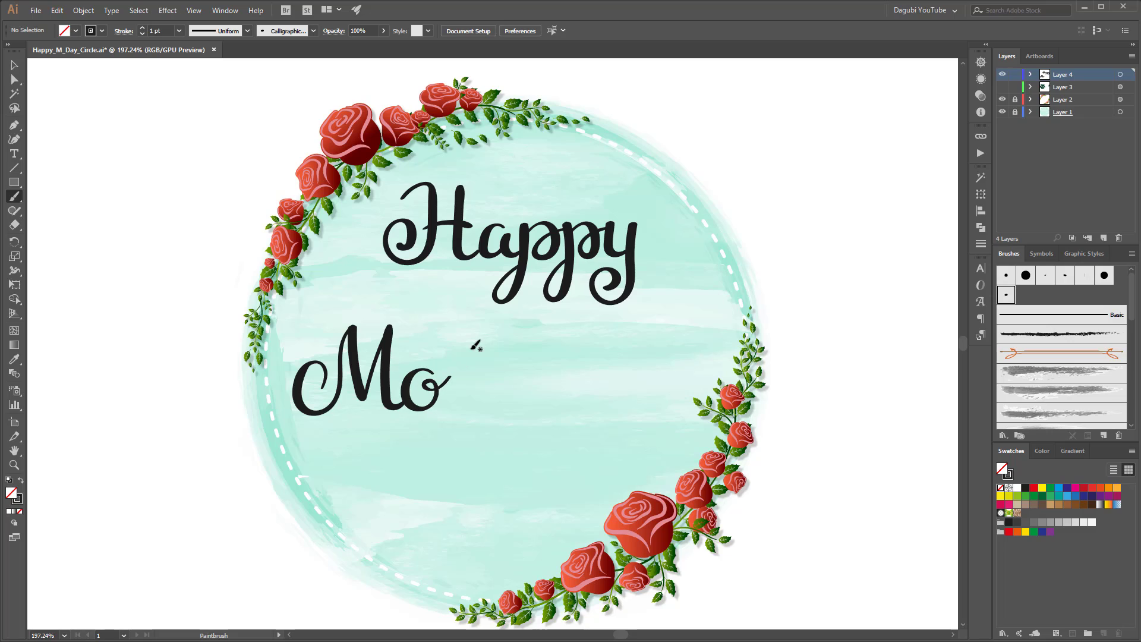
mouse_move(460, 325)
mouse_down()
mouse_move(455, 401)
mouse_move(475, 404)
mouse_move(492, 385)
mouse_up()
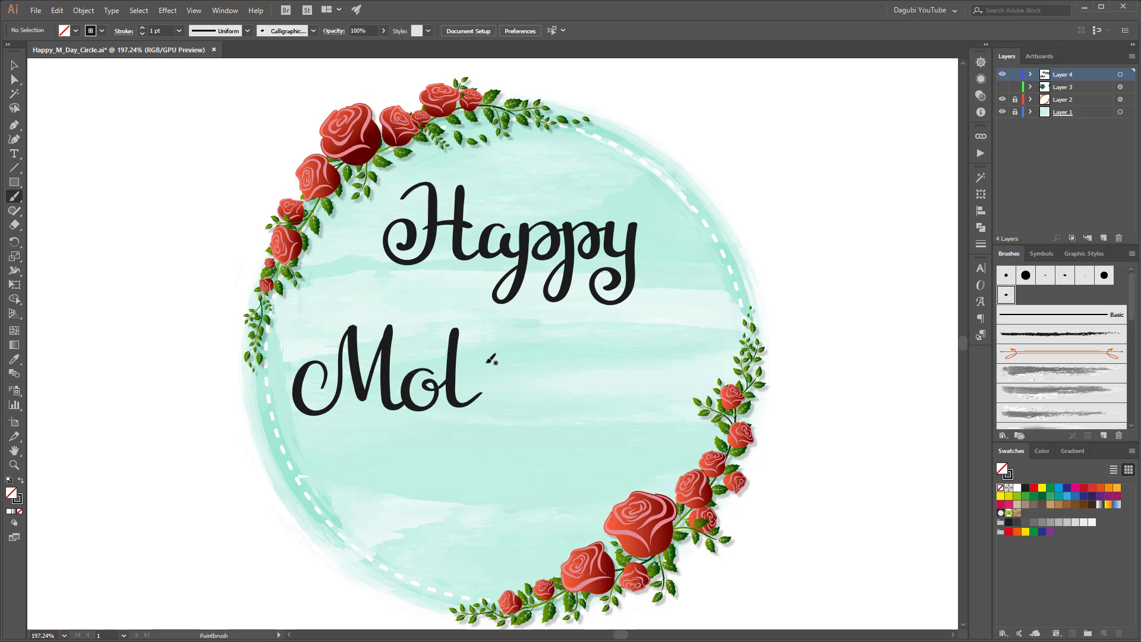
mouse_move(438, 352)
mouse_down()
mouse_move(485, 330)
mouse_move(482, 403)
mouse_move(493, 370)
mouse_move(511, 401)
mouse_move(542, 380)
mouse_move(544, 361)
mouse_move(527, 379)
mouse_move(532, 399)
mouse_move(545, 397)
mouse_move(567, 353)
mouse_move(554, 363)
mouse_move(572, 364)
mouse_move(590, 405)
mouse_up()
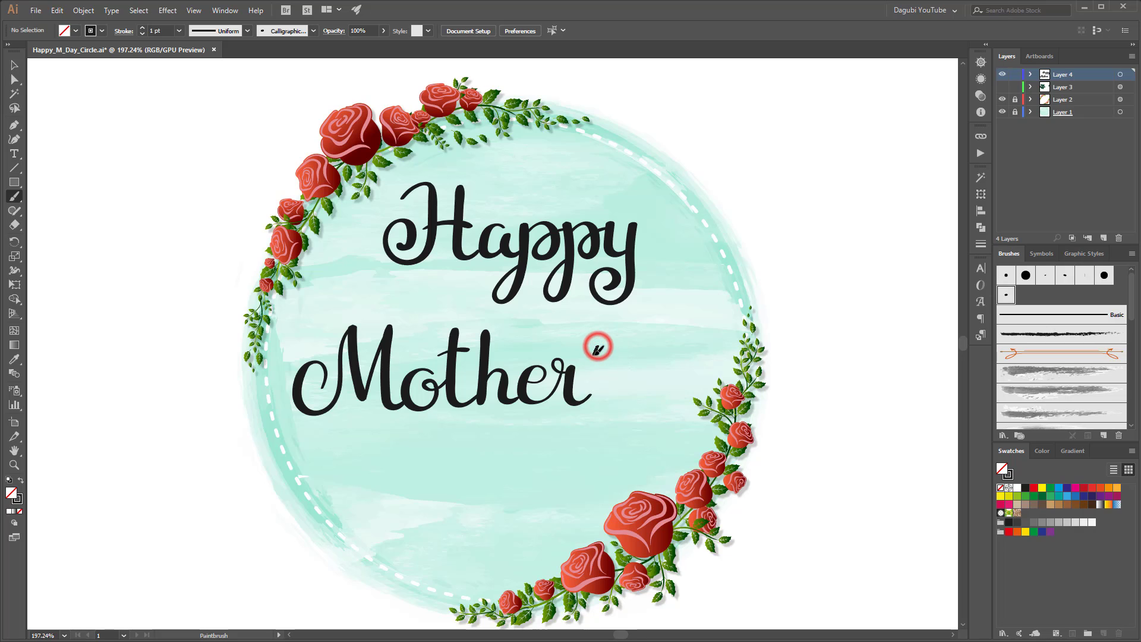
mouse_move(598, 347)
mouse_down()
mouse_move(602, 375)
mouse_move(608, 364)
mouse_move(631, 375)
mouse_move(623, 403)
mouse_move(601, 385)
mouse_up()
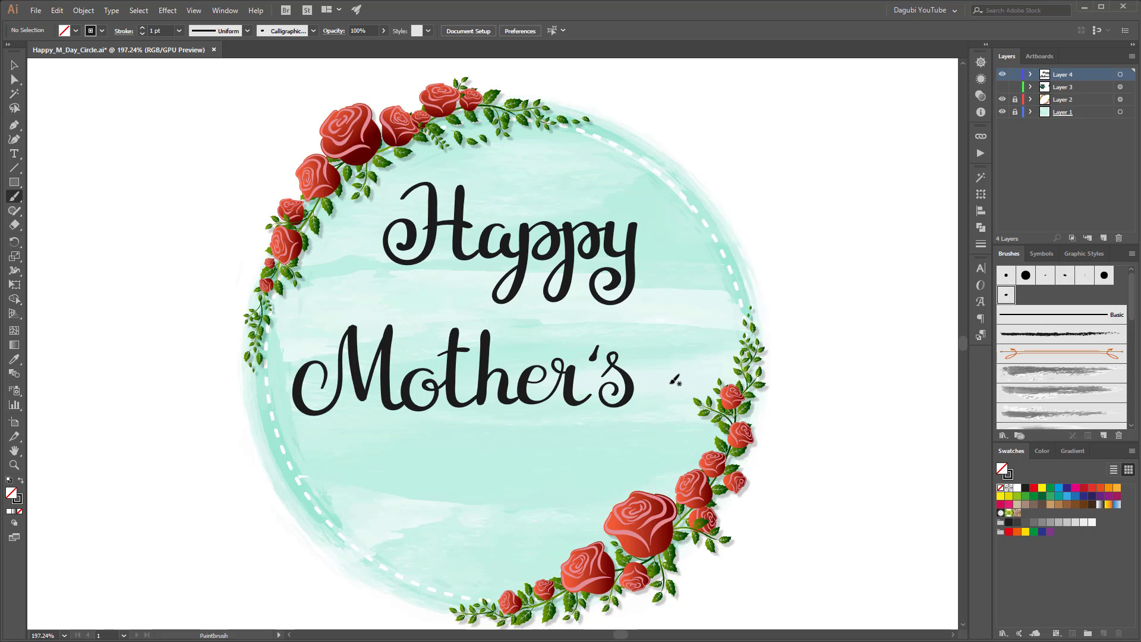
Step: Hand-letter "Day" in black script below "Mother's" with a looping tail on the "y", and save the document
key(ctrl+s)
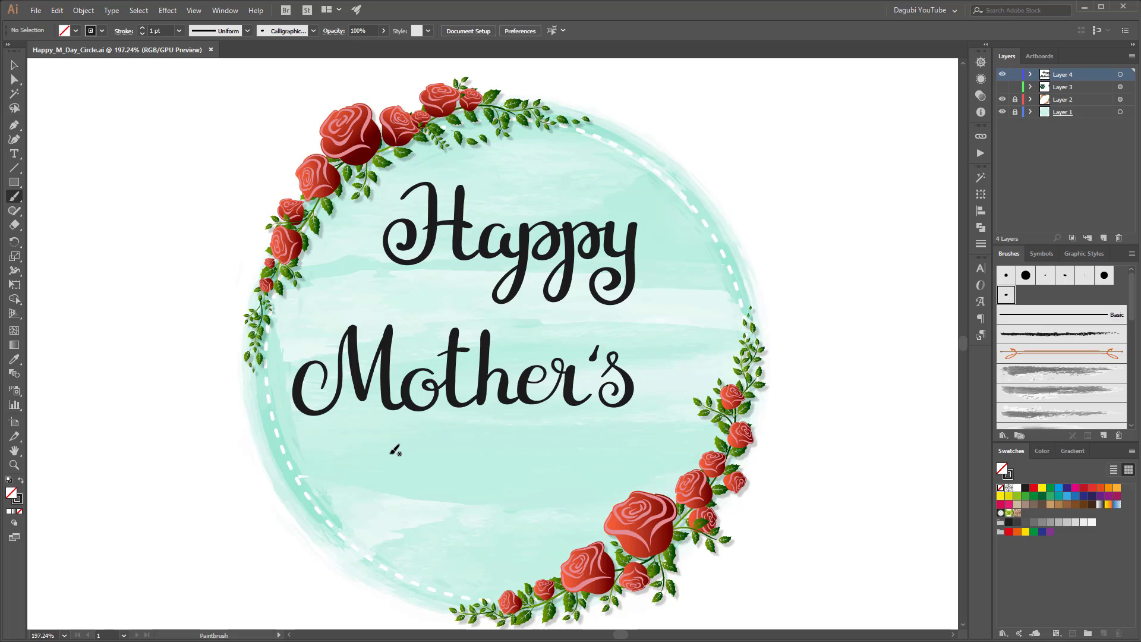
mouse_move(389, 449)
mouse_down()
mouse_move(382, 491)
mouse_move(368, 460)
mouse_move(354, 465)
mouse_move(357, 446)
mouse_move(373, 431)
mouse_move(414, 435)
mouse_move(431, 476)
mouse_move(413, 519)
mouse_move(363, 525)
mouse_move(351, 498)
mouse_move(378, 491)
mouse_up()
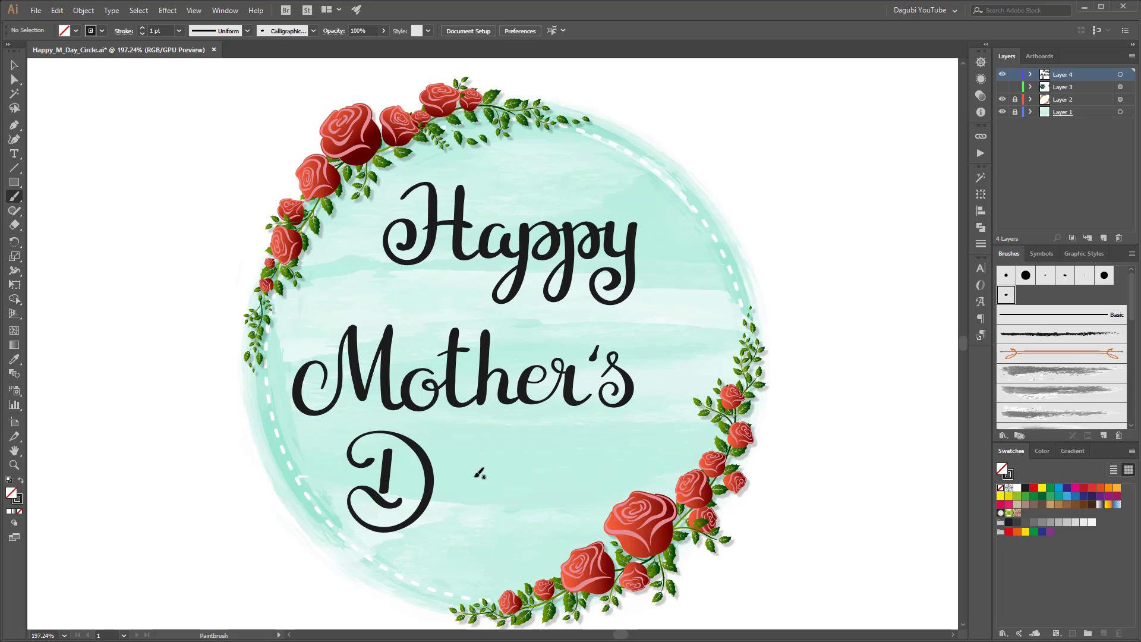
mouse_move(475, 475)
mouse_down()
mouse_move(447, 485)
mouse_move(459, 514)
mouse_move(476, 486)
mouse_move(480, 509)
mouse_move(500, 502)
mouse_move(500, 475)
mouse_move(501, 504)
mouse_move(518, 505)
mouse_move(526, 475)
mouse_move(531, 562)
mouse_move(518, 574)
mouse_move(480, 549)
mouse_up()
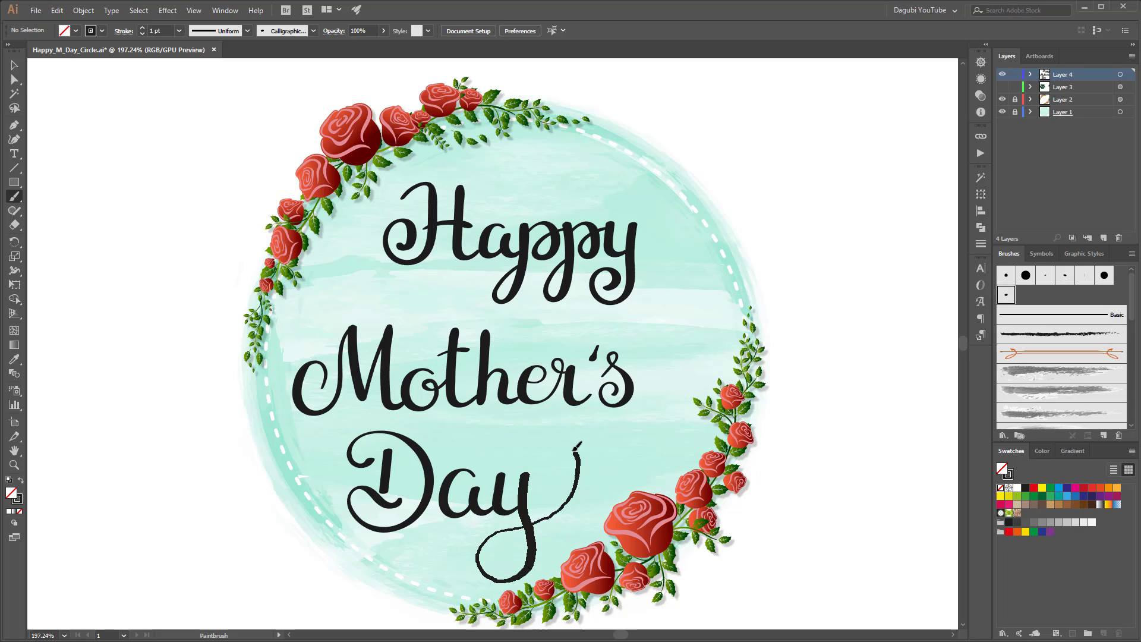
mouse_move(575, 449)
mouse_down()
mouse_move(545, 469)
mouse_move(561, 484)
mouse_up()
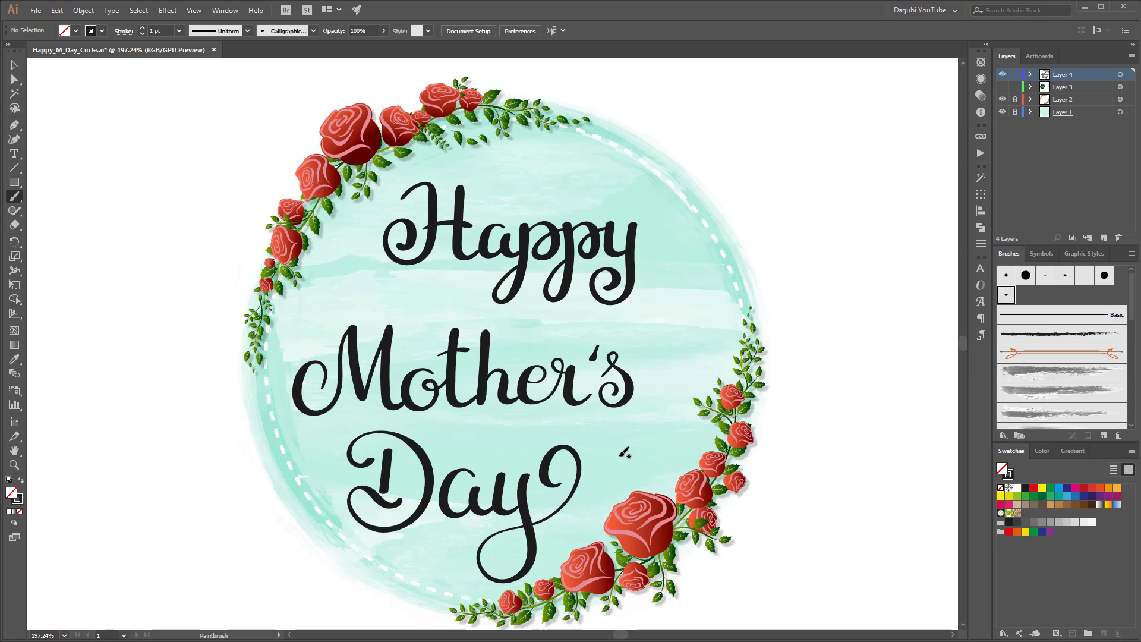
key(v)
key(ctrl+s)
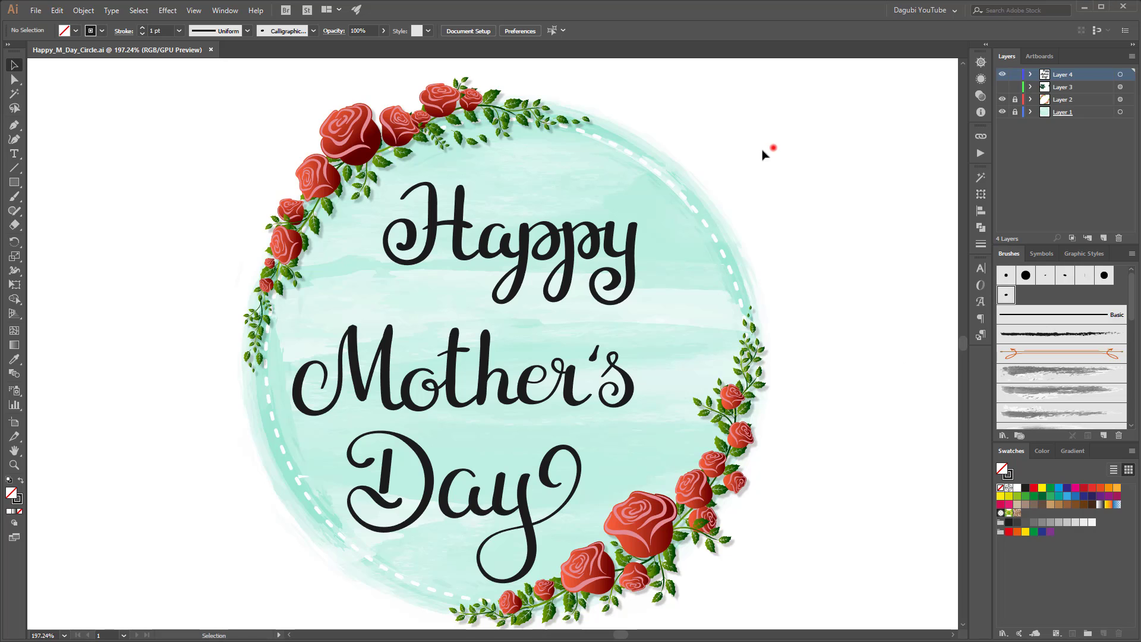
Step: Move the words "Happy", "Mother's" and "Day" up and to the right to center the lettering inside the circle
drag(771, 147, 341, 290)
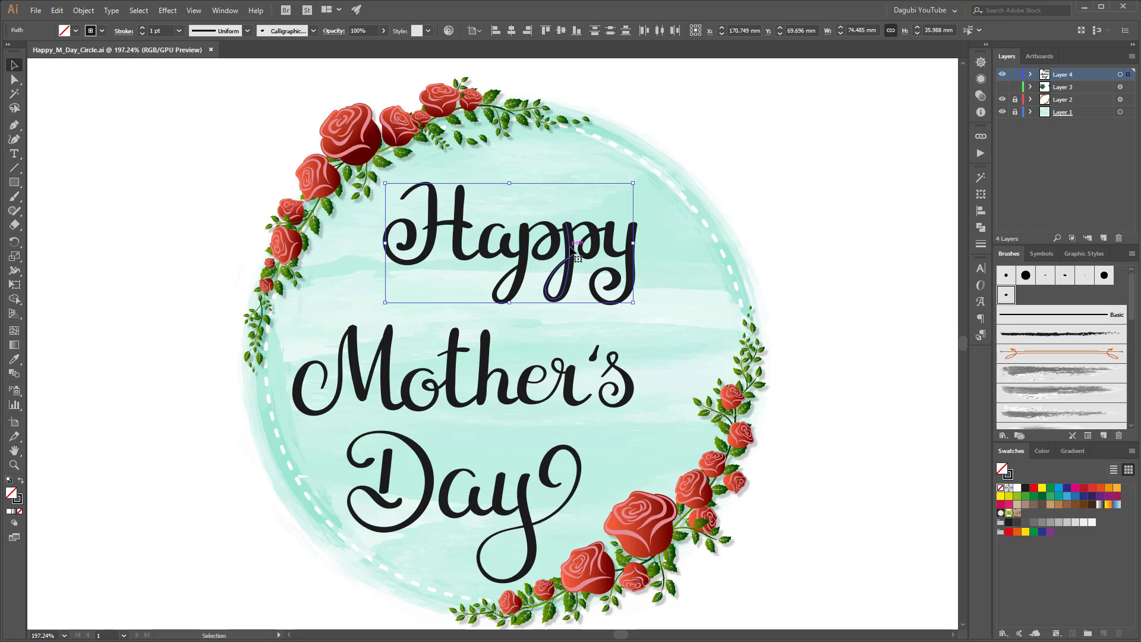
drag(571, 249, 577, 242)
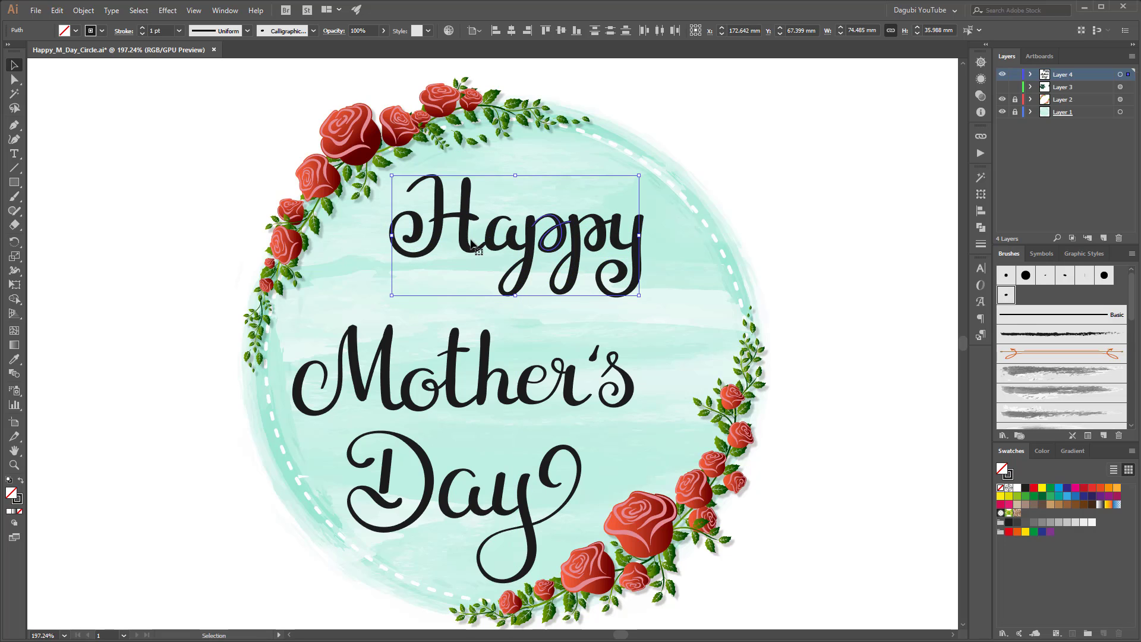
click(846, 381)
drag(226, 311, 699, 395)
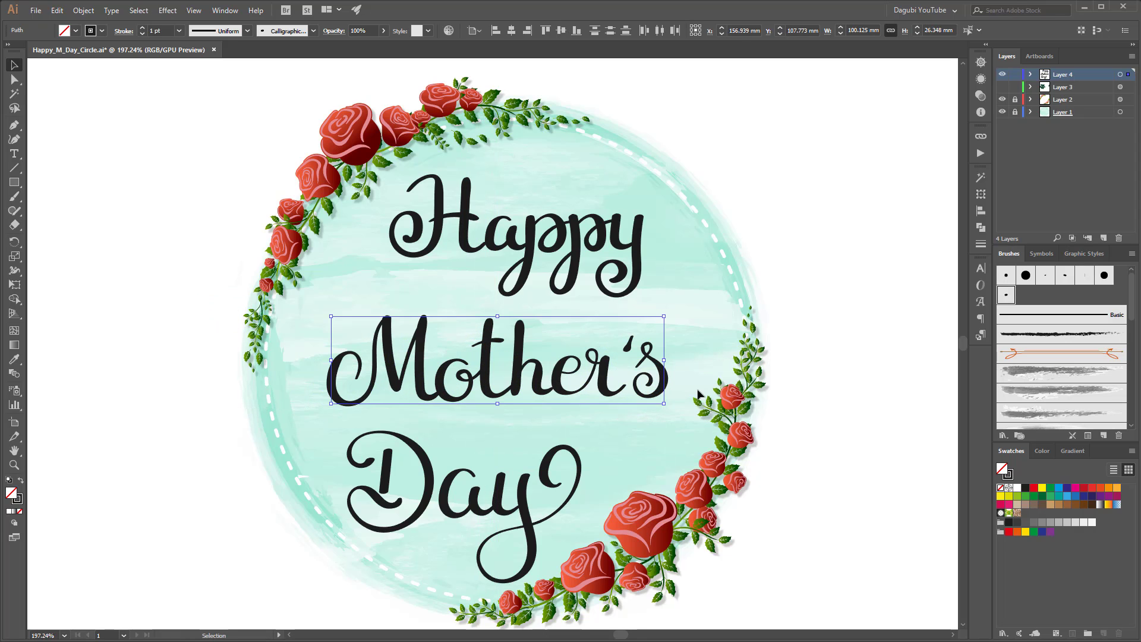
click(854, 408)
drag(328, 425, 554, 521)
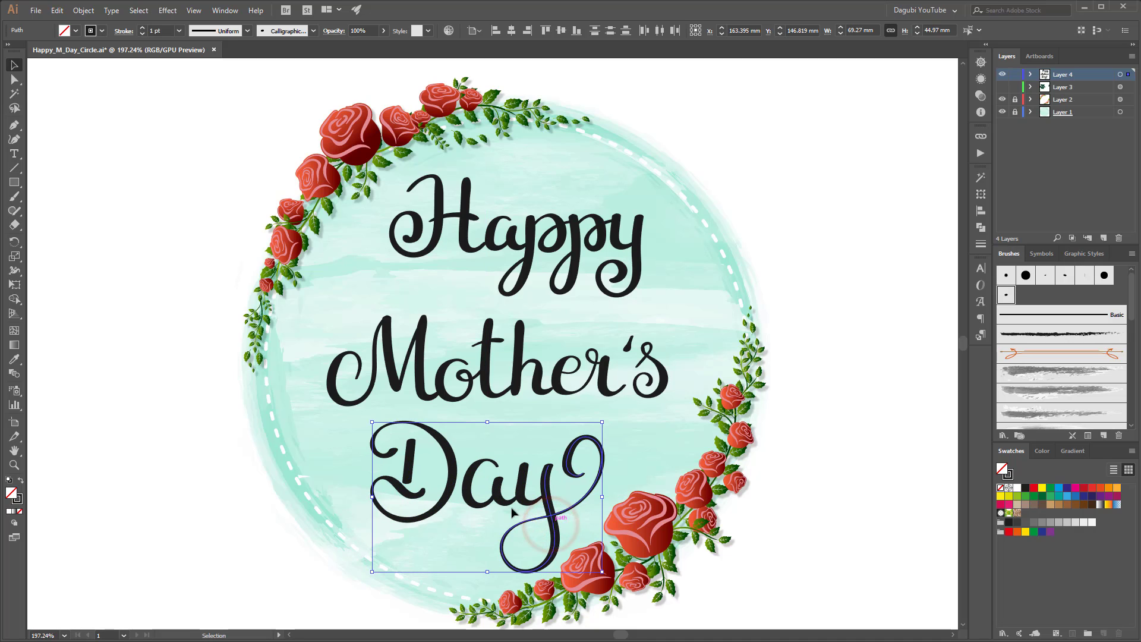
drag(271, 332, 807, 398)
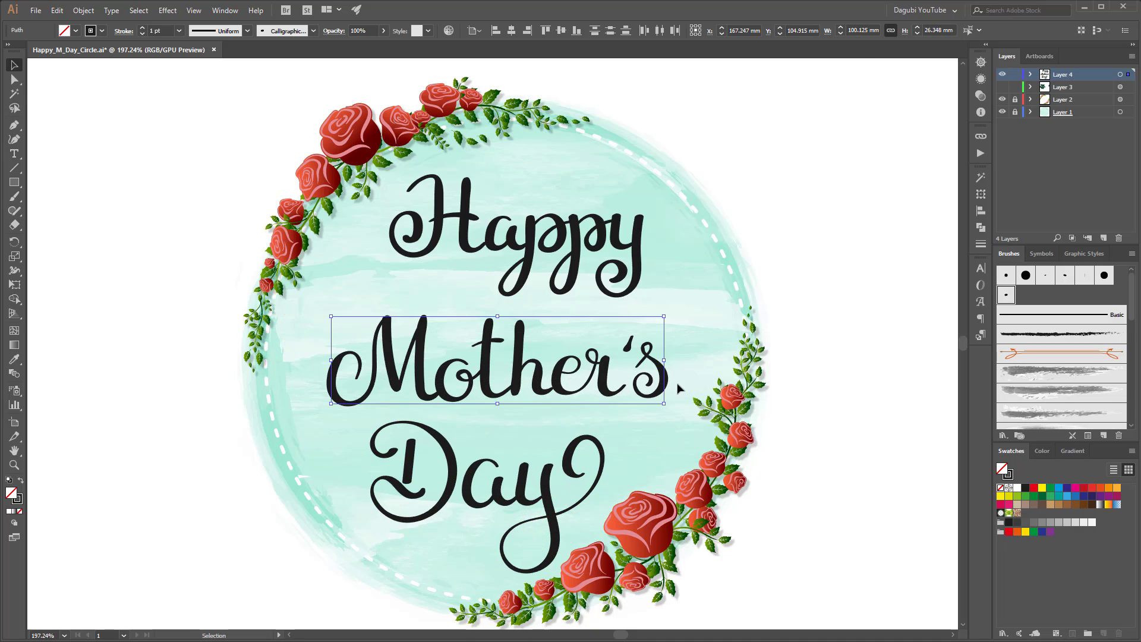
drag(662, 384, 669, 373)
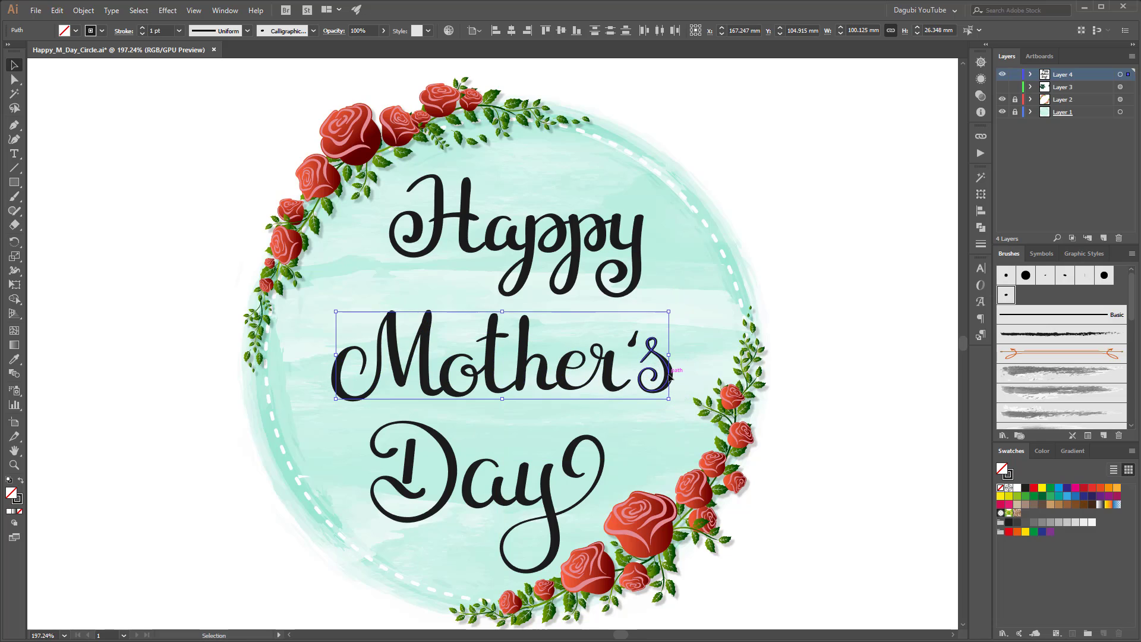
click(870, 351)
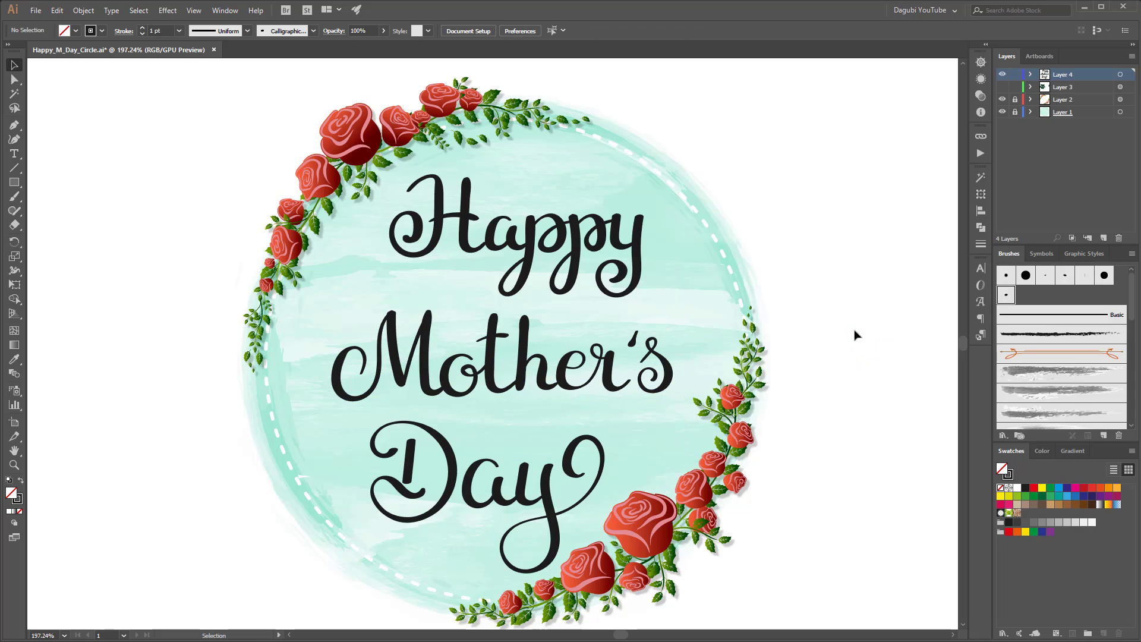
click(1000, 435)
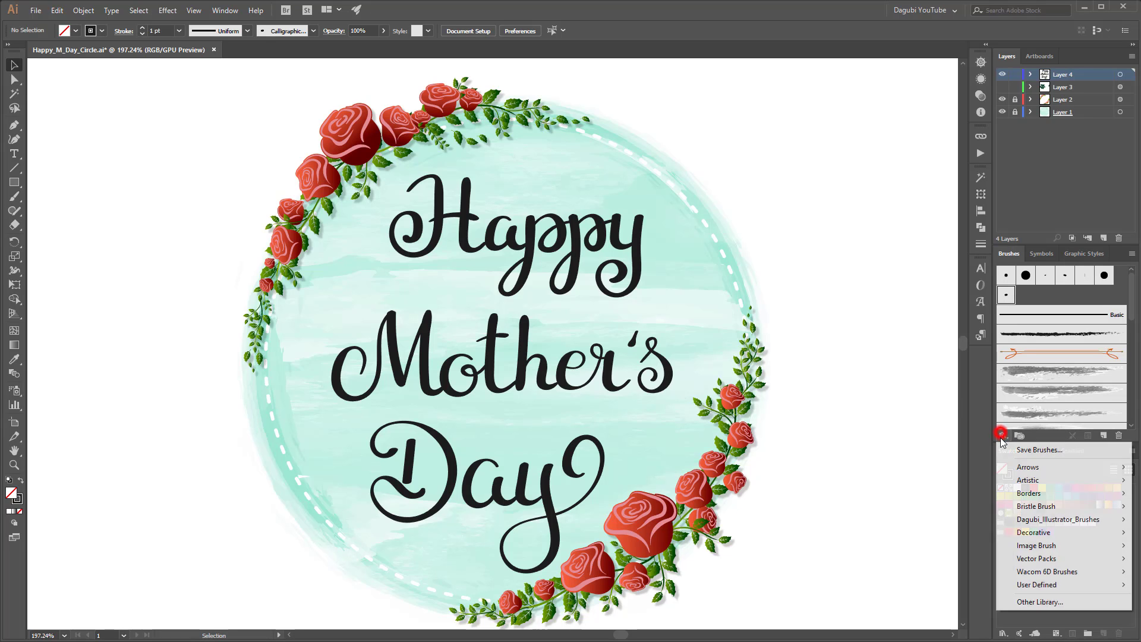
mouse_move(1030, 522)
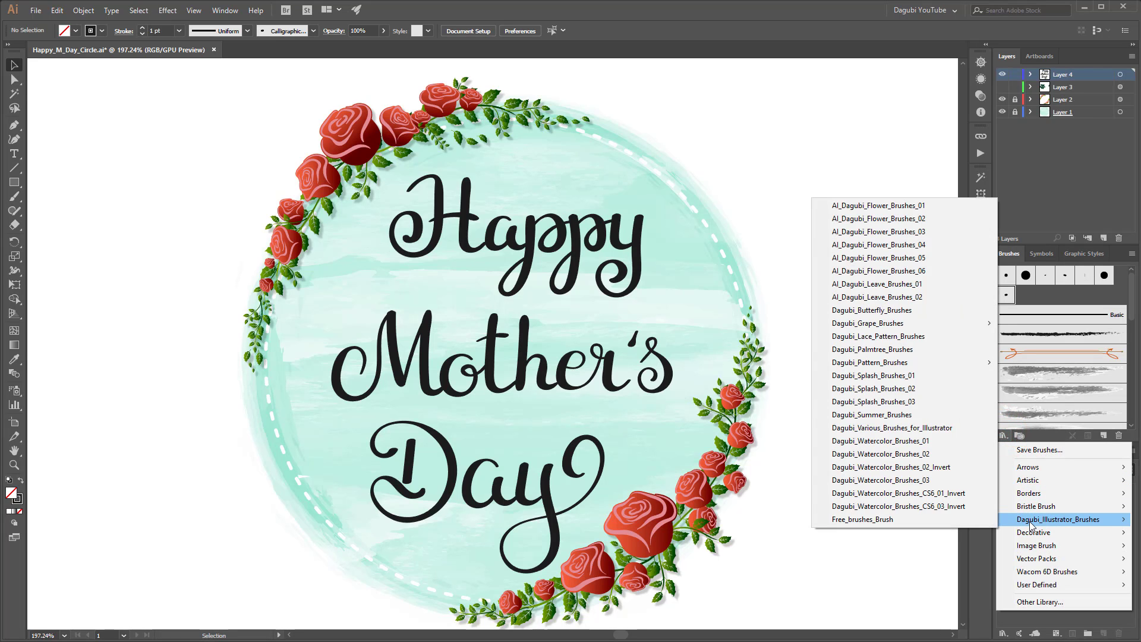
click(932, 427)
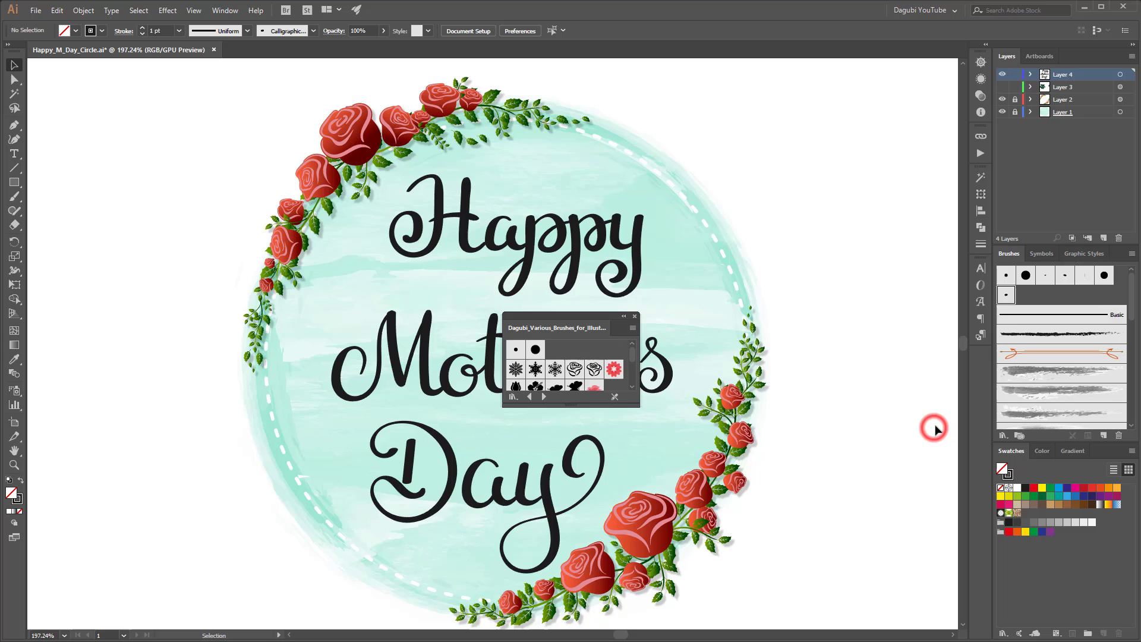
click(635, 316)
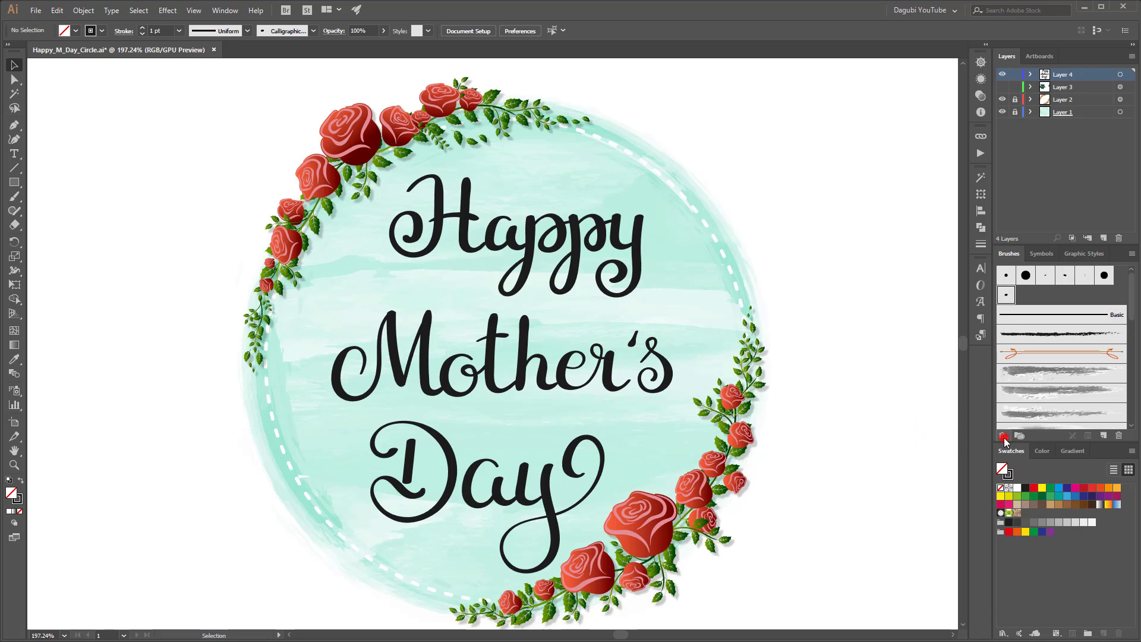
Step: Open the Dagubi_Summer_Brushes library, enlarge it beside the artwork, and choose the first solid pointed-leaf brush
click(1004, 437)
mouse_move(1022, 519)
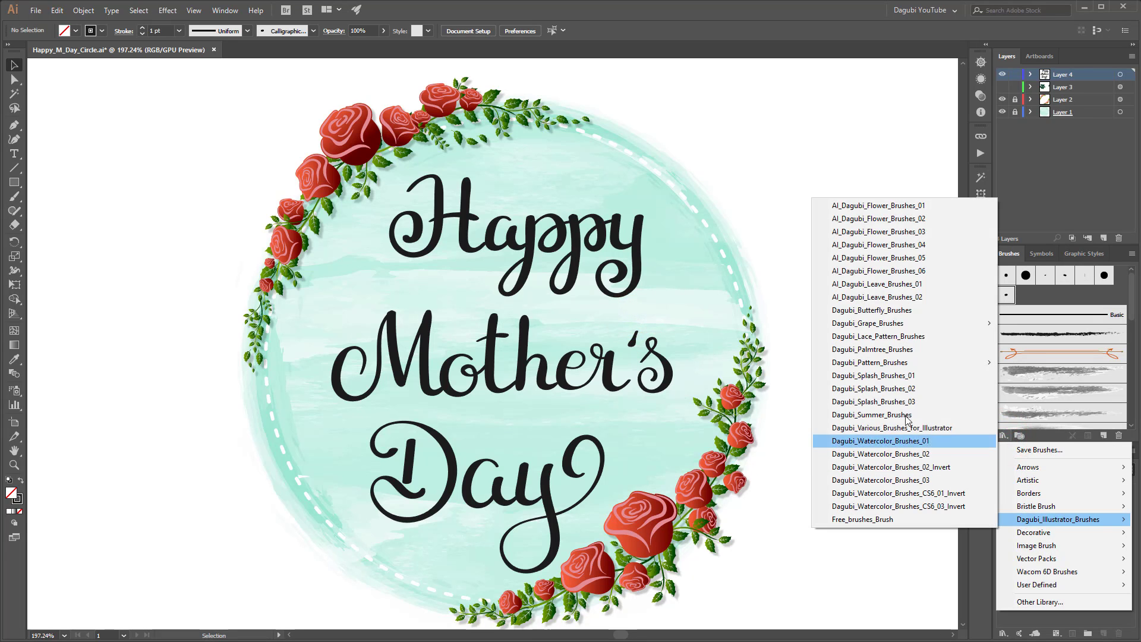
click(886, 415)
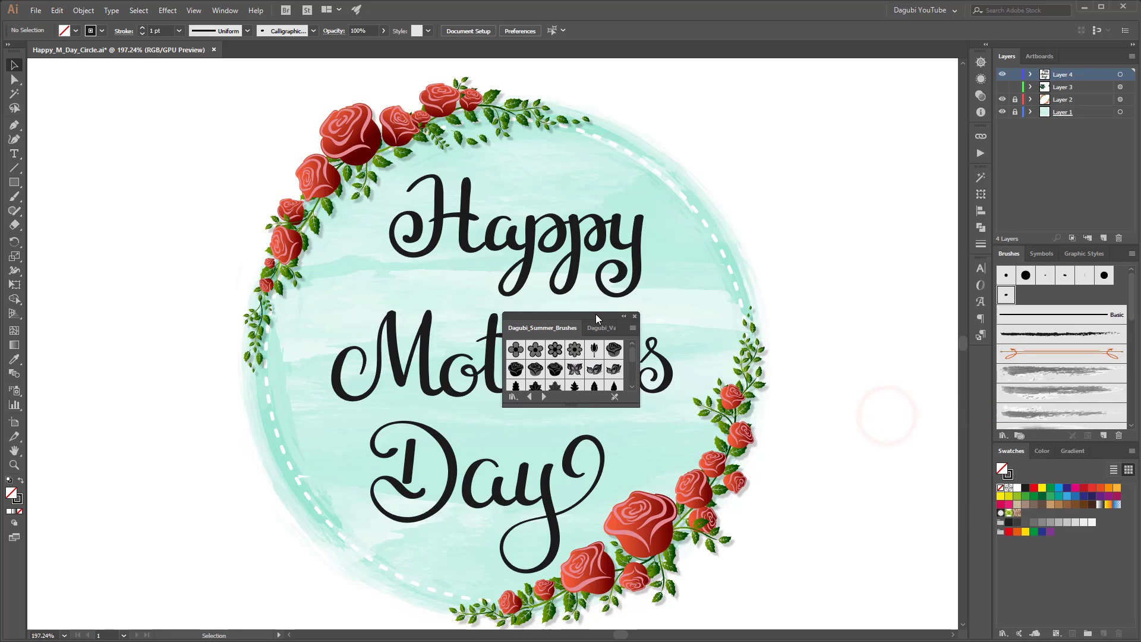
drag(597, 318, 908, 84)
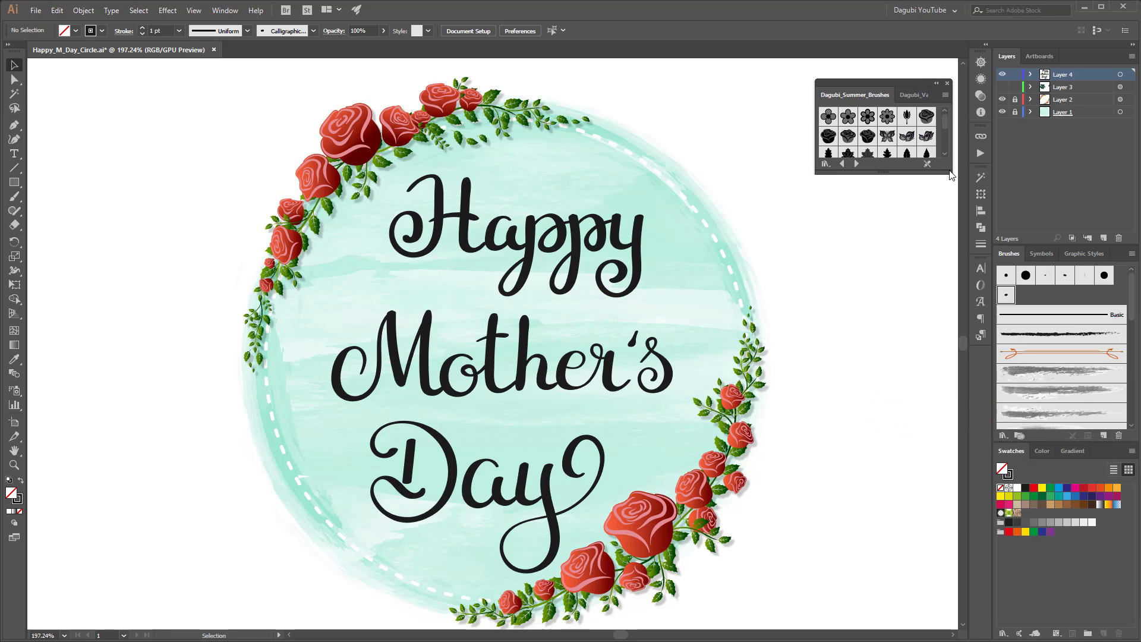
drag(950, 175, 921, 543)
scroll(901, 404, down, 10)
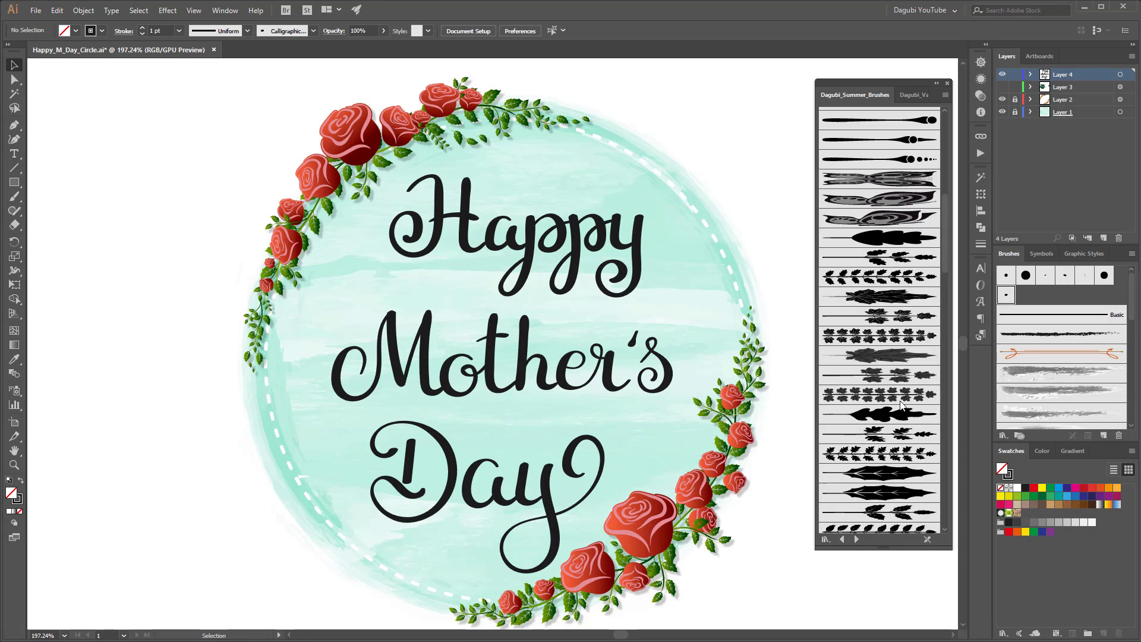
scroll(901, 404, down, 10)
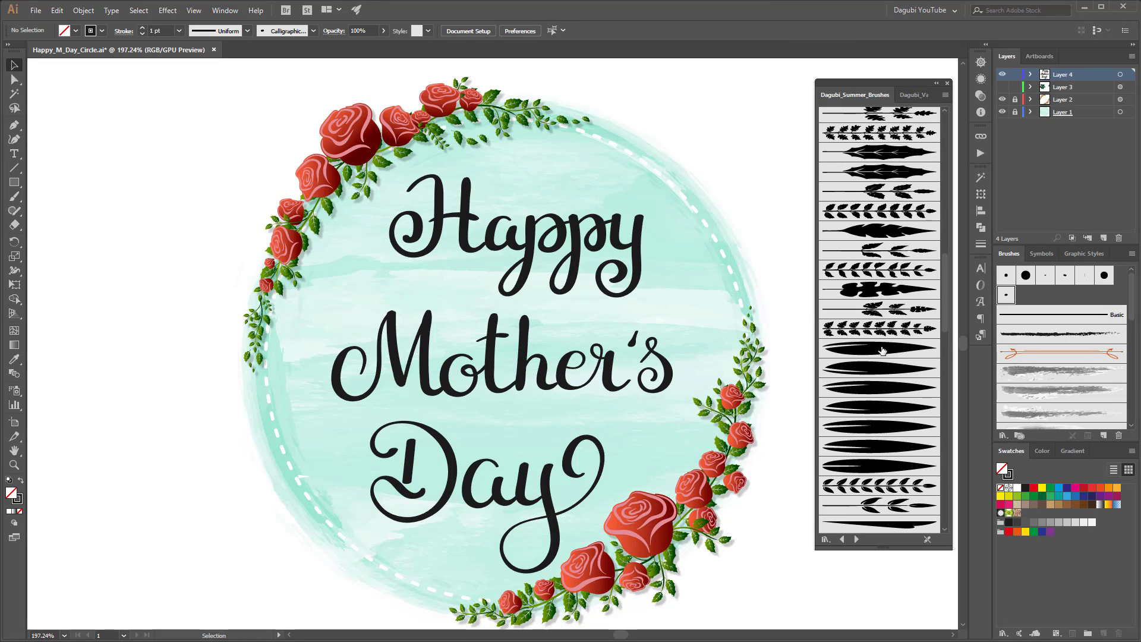
click(881, 350)
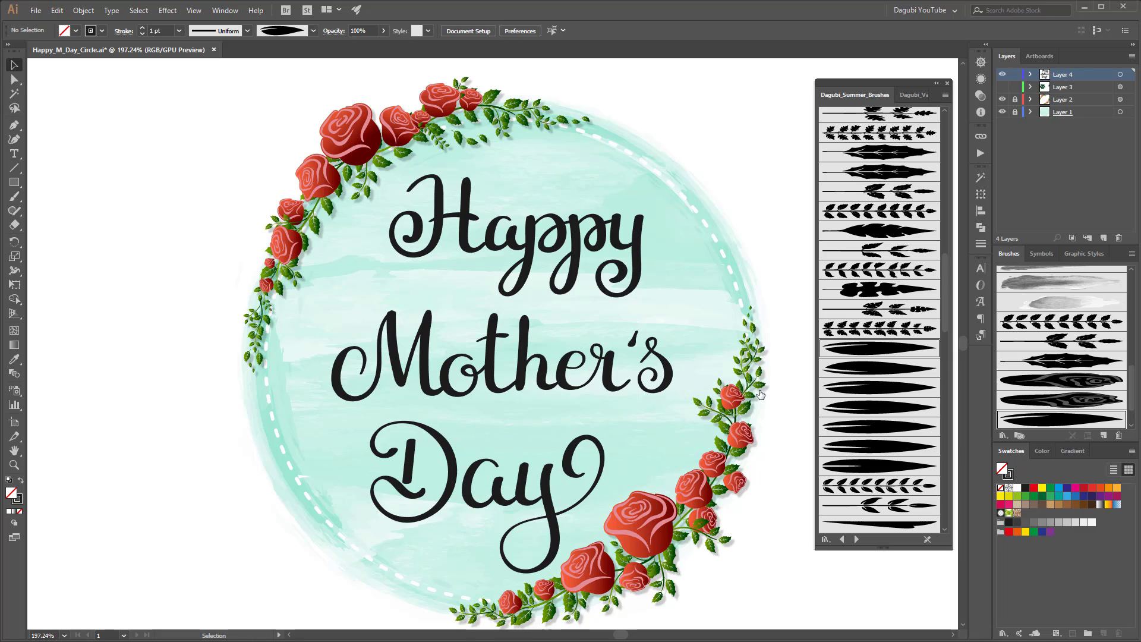
Step: Paint a trial leaf between "Day" and the lower rose garland with the Paintbrush, and delete it
click(14, 196)
drag(646, 452, 667, 421)
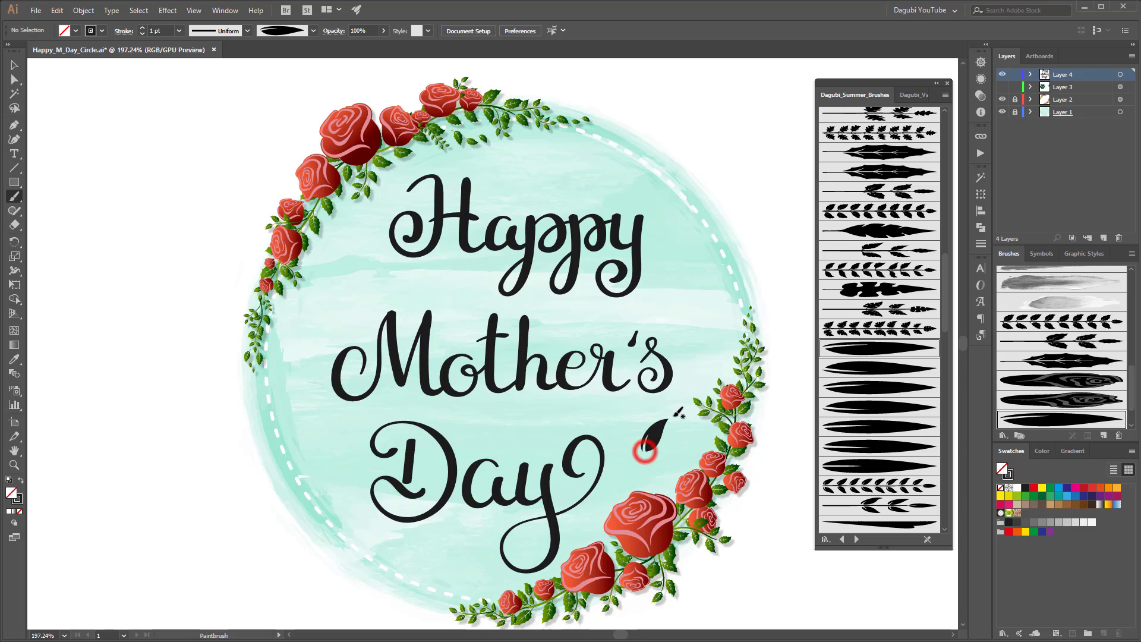
click(646, 437)
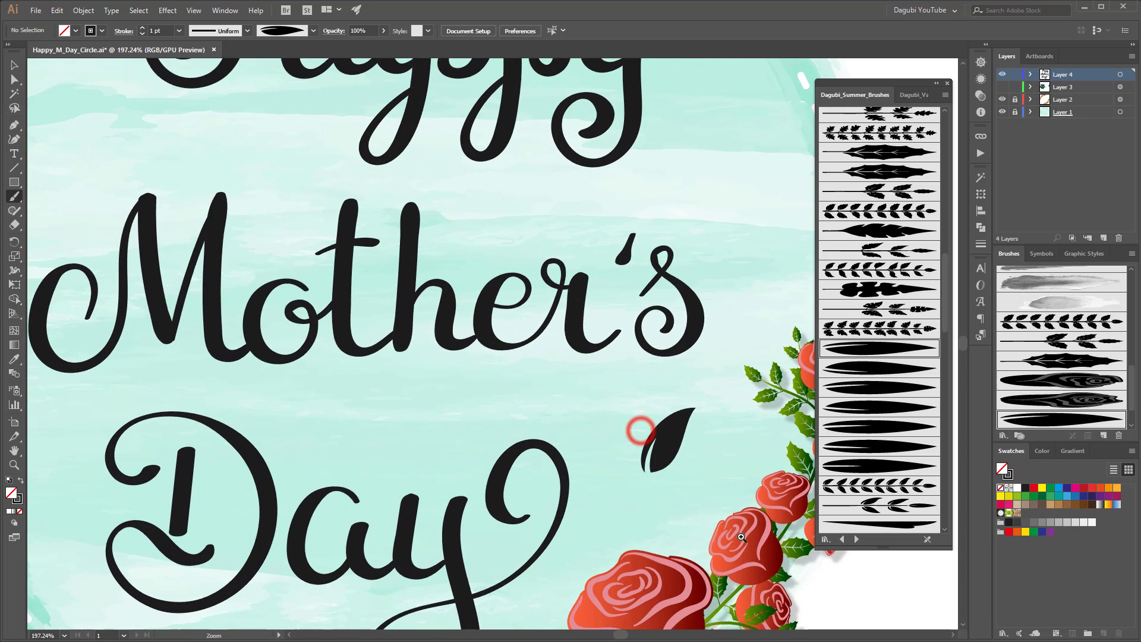
drag(637, 422, 668, 453)
key(Delete)
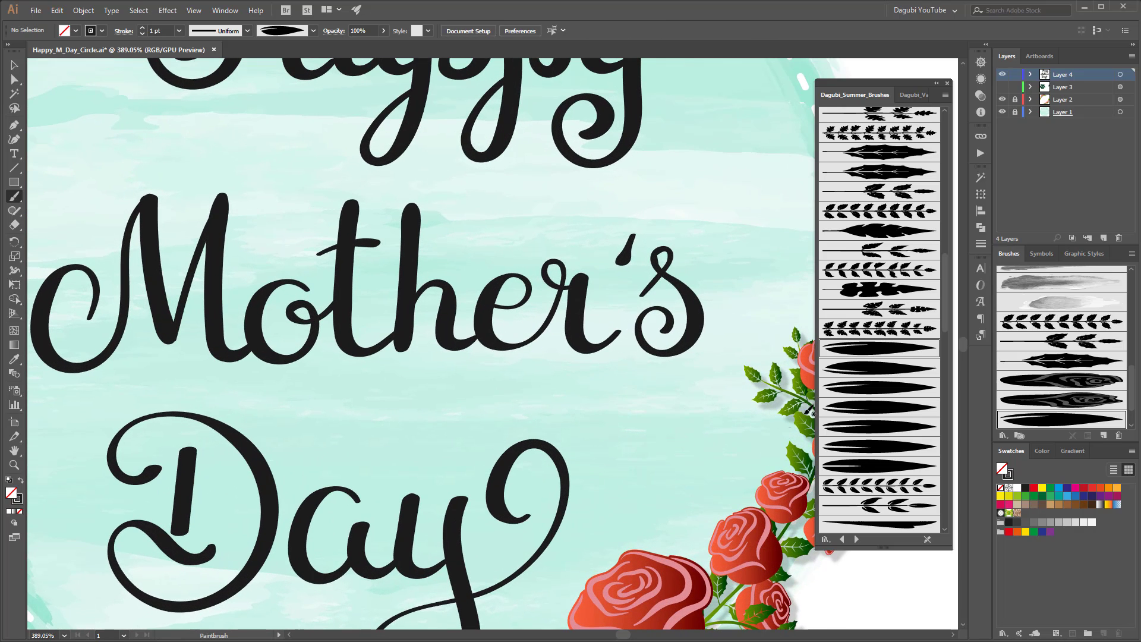
Step: Paint small leaves inside the curls of the "y" and "M" using the second solid leaf brush, switching the "M" leaf to the first
click(867, 367)
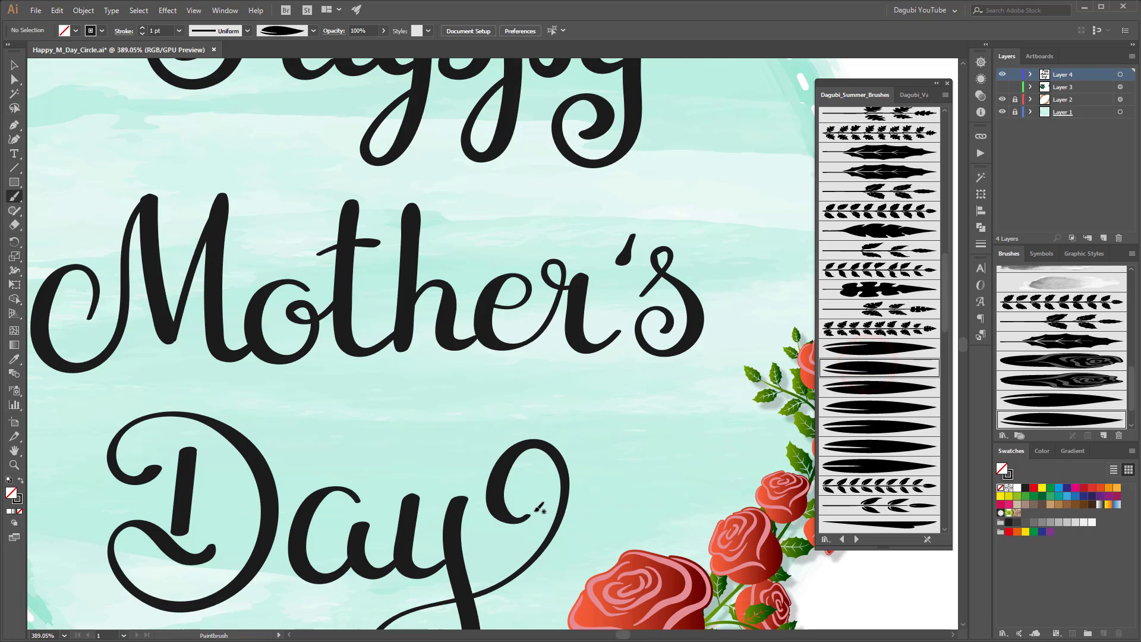
drag(538, 508, 533, 458)
drag(694, 229, 611, 438)
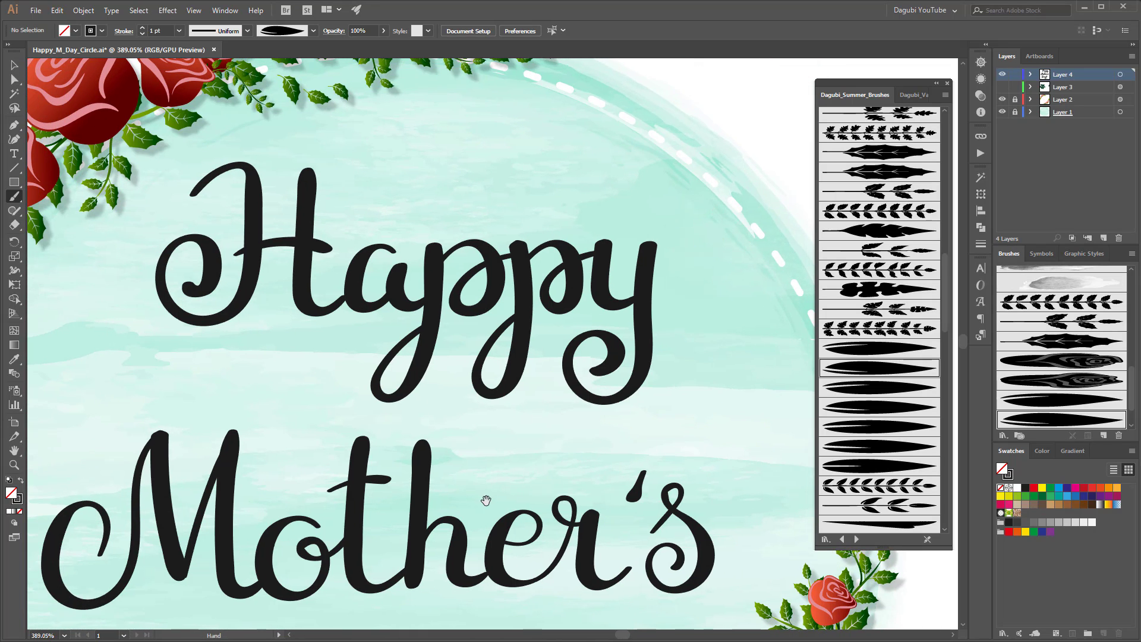
drag(485, 501, 572, 274)
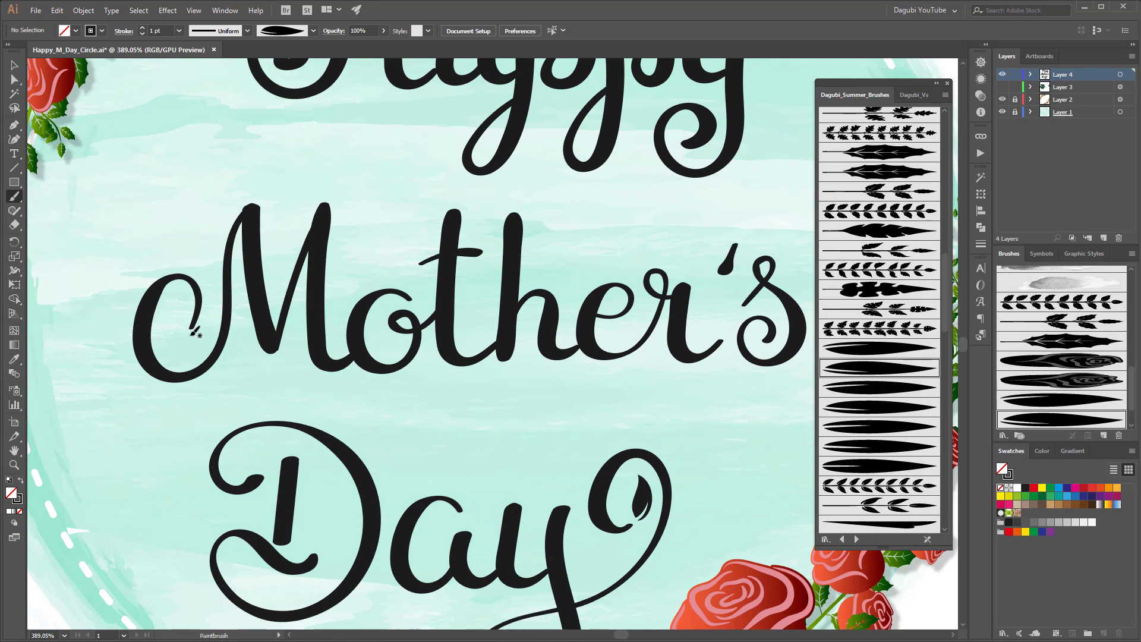
drag(189, 332, 159, 349)
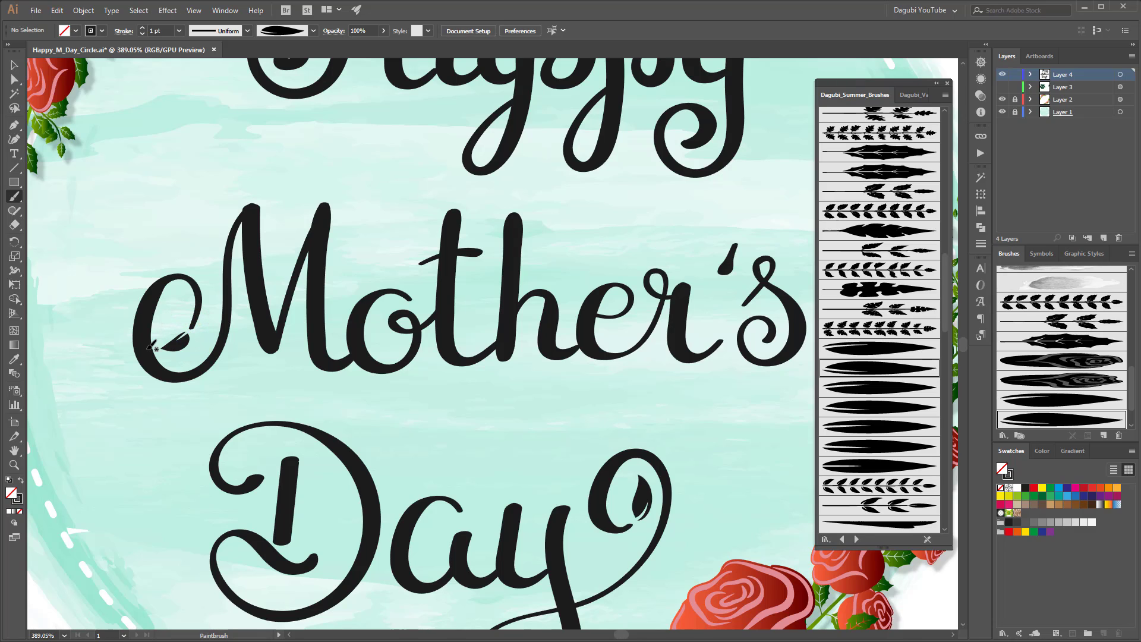
ctrl+click(180, 342)
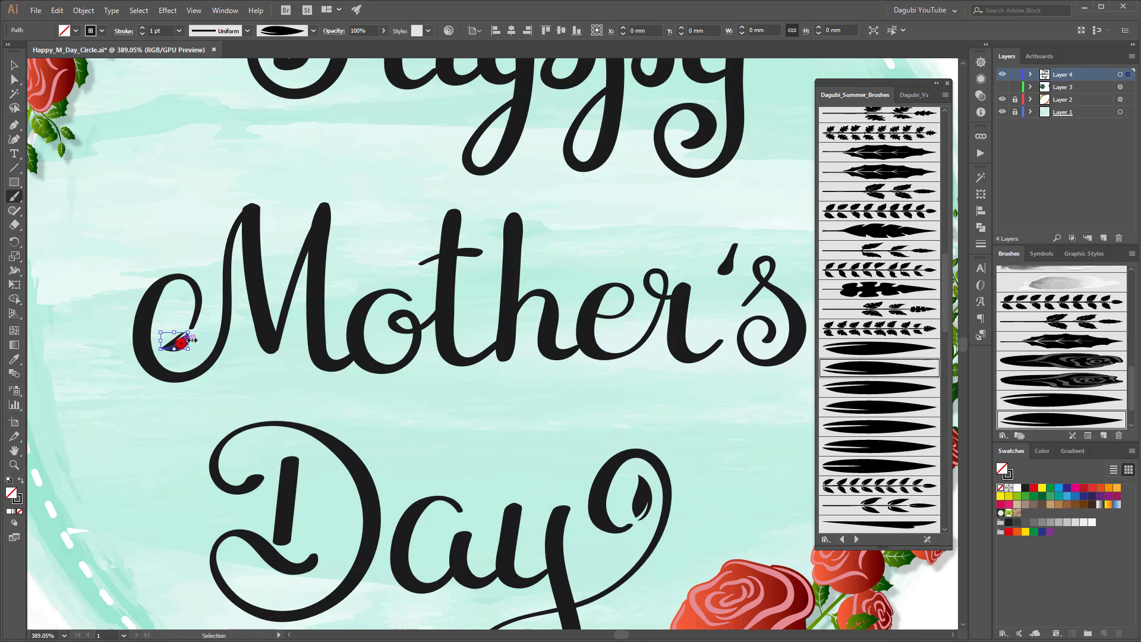
click(914, 348)
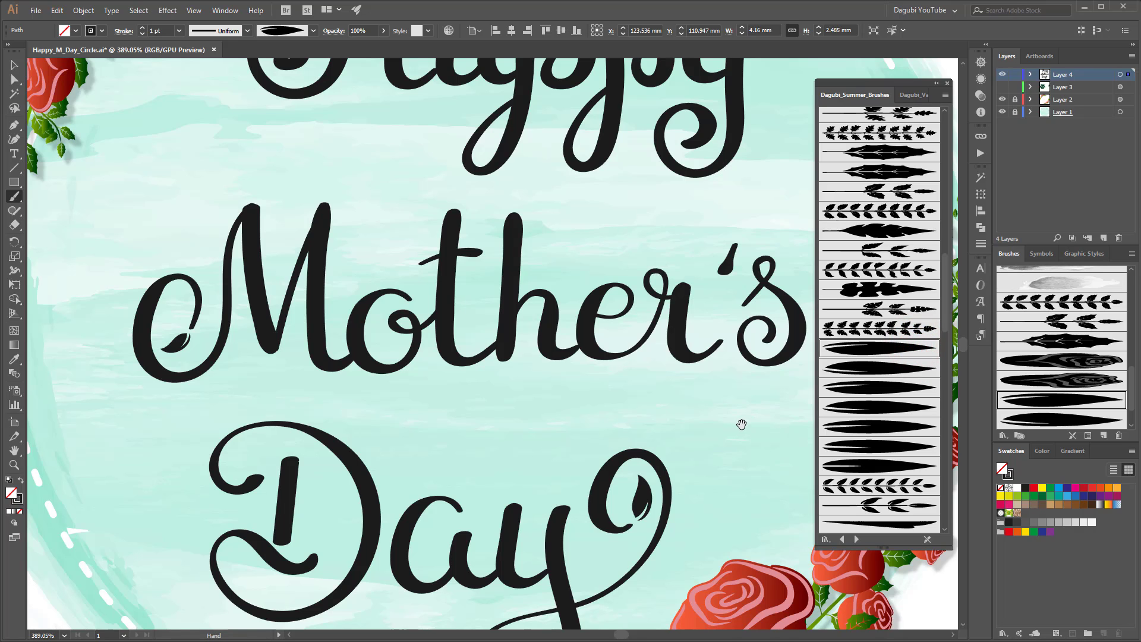
Step: Paint a curling stem from the tail of the "y" in "Day" toward the roses with a thin tapered brush from Dagubi_Summer_Brushes
mouse_move(741, 425)
mouse_down()
mouse_move(624, 254)
mouse_move(662, 240)
mouse_up()
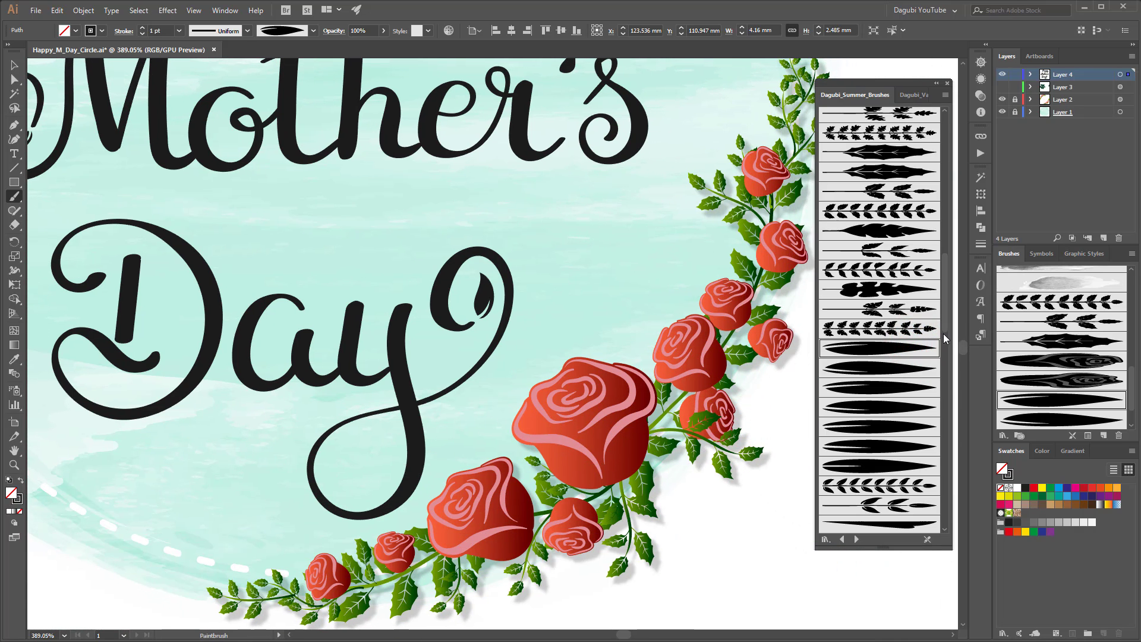
drag(946, 301, 954, 178)
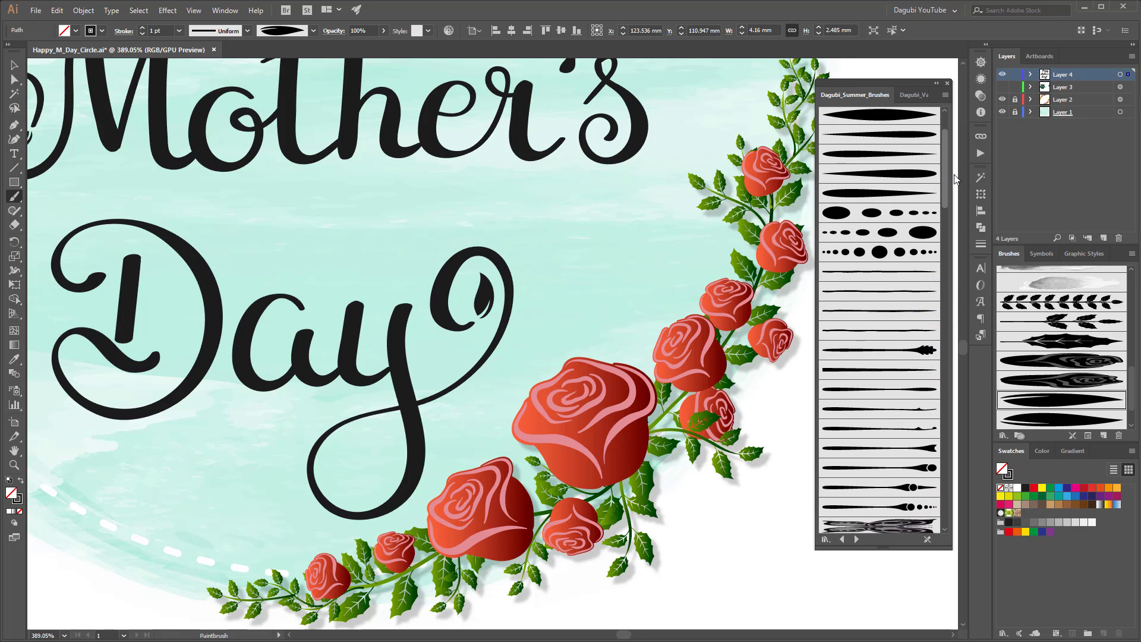
key(ctrl)
ctrl+click(669, 273)
click(897, 386)
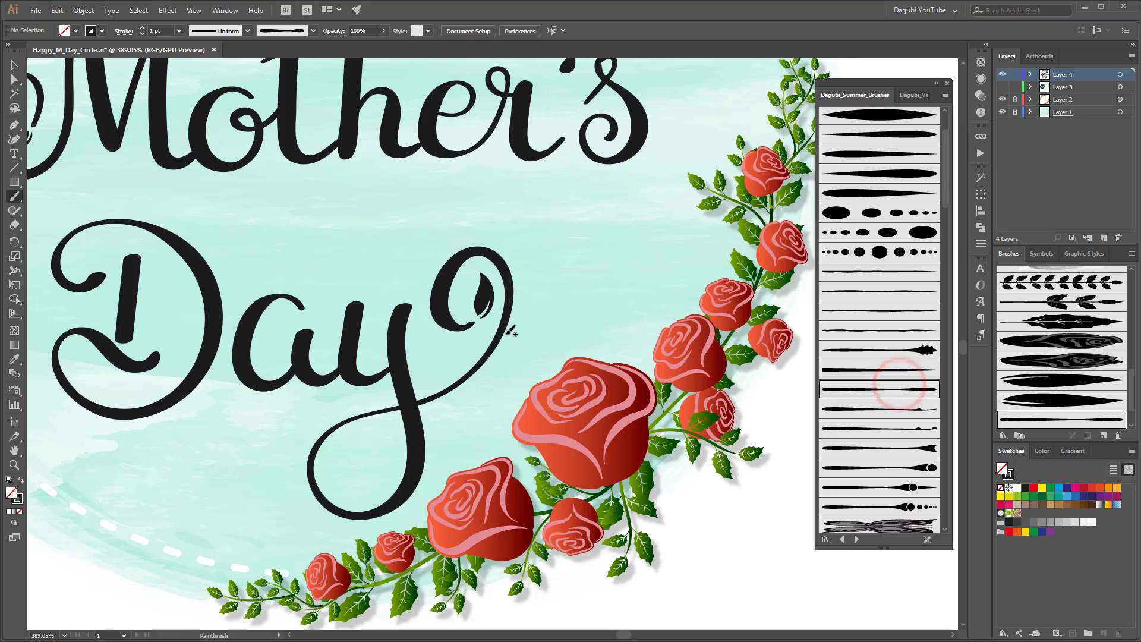
mouse_move(496, 344)
mouse_down()
mouse_move(537, 267)
mouse_move(576, 237)
mouse_up()
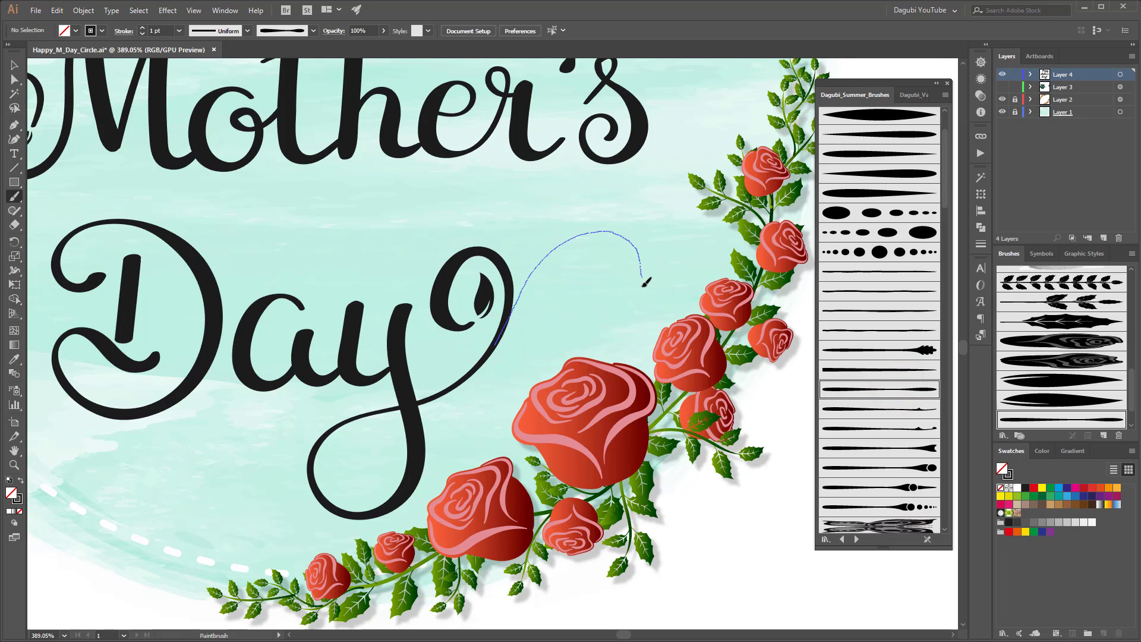
mouse_move(643, 286)
mouse_down()
mouse_move(614, 321)
mouse_move(575, 292)
mouse_up()
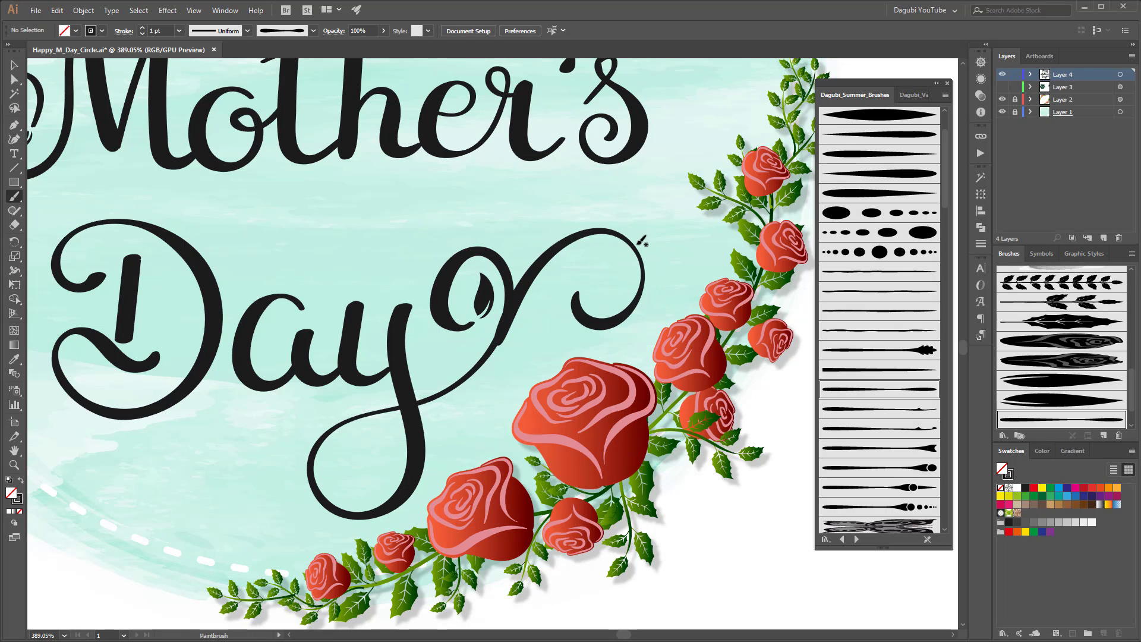
Step: Thin the curling stem beside the "y" to a 0.5 pt stroke and shift it slightly up to meet the letter's tail
ctrl+click(599, 319)
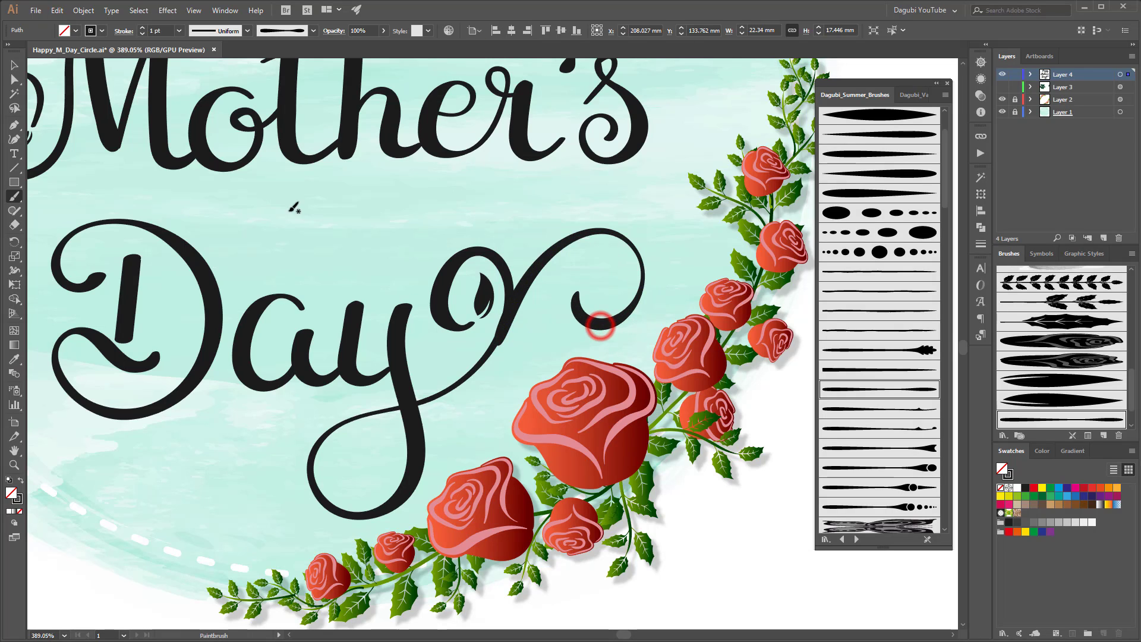
click(142, 34)
click(142, 35)
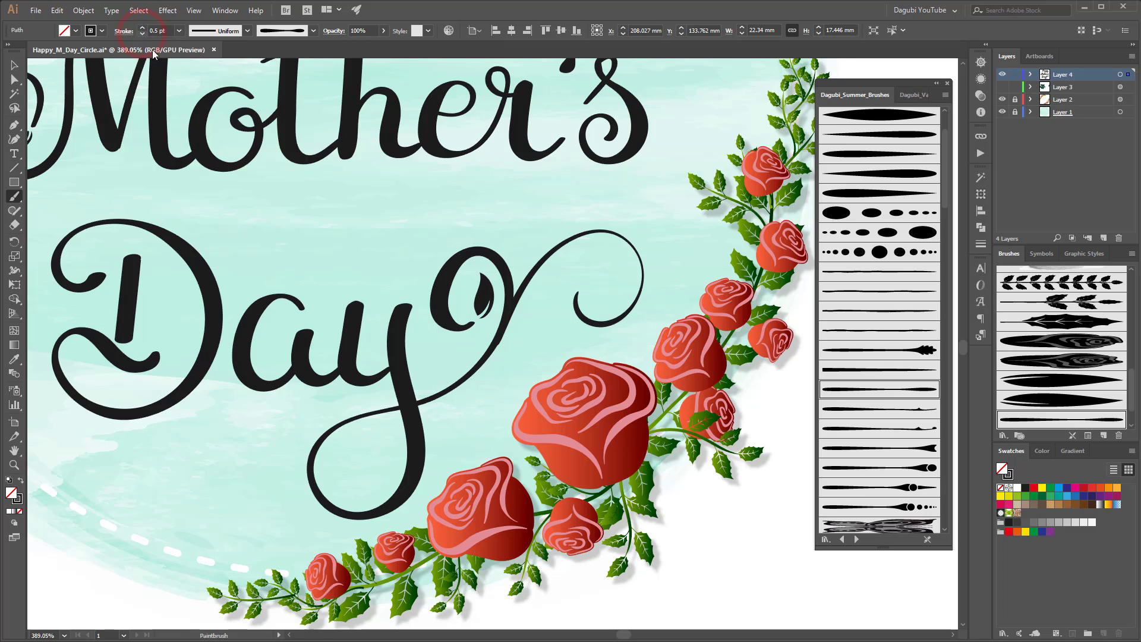
drag(529, 280, 531, 275)
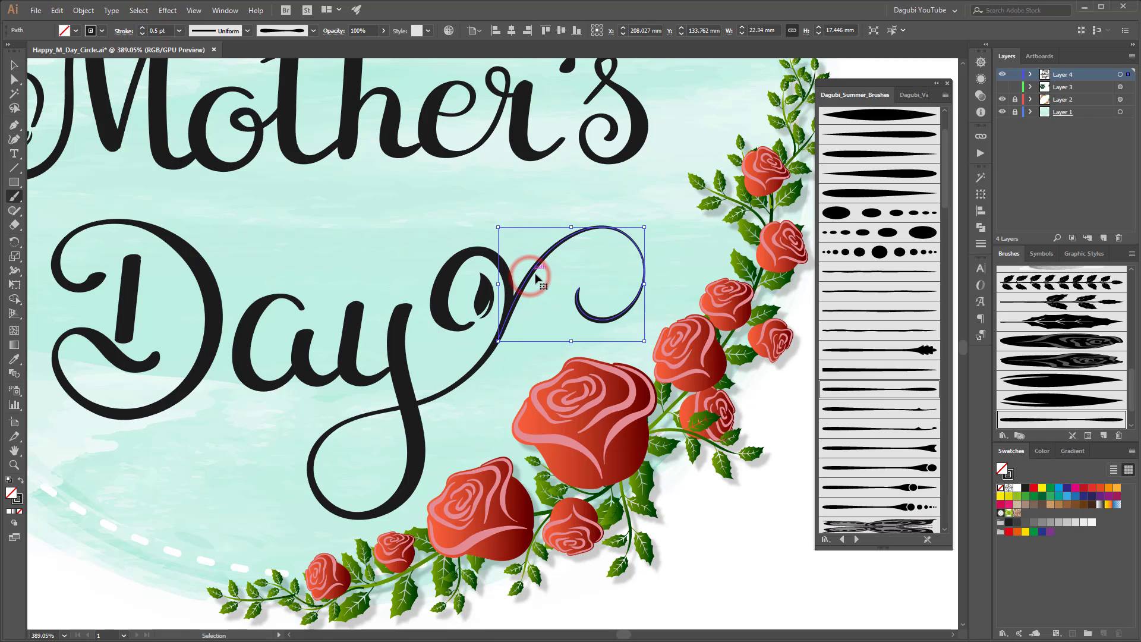
ctrl+click(773, 501)
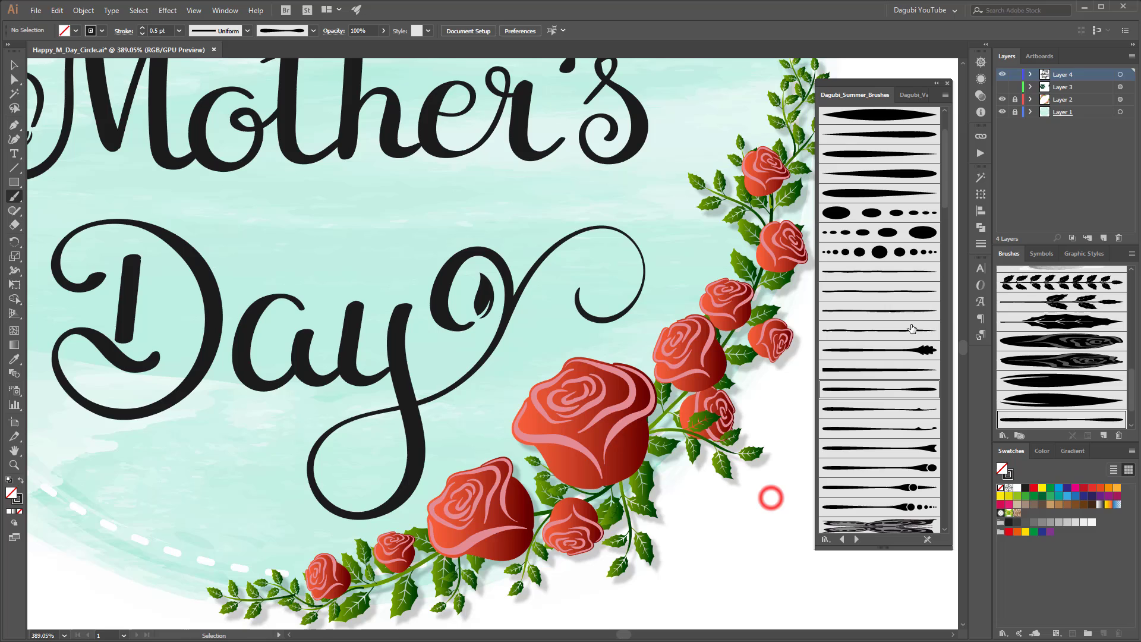
Step: Paint a leaf at the inner end of the curling stem with the first solid leaf brush and set its stroke to 1 pt
click(1052, 383)
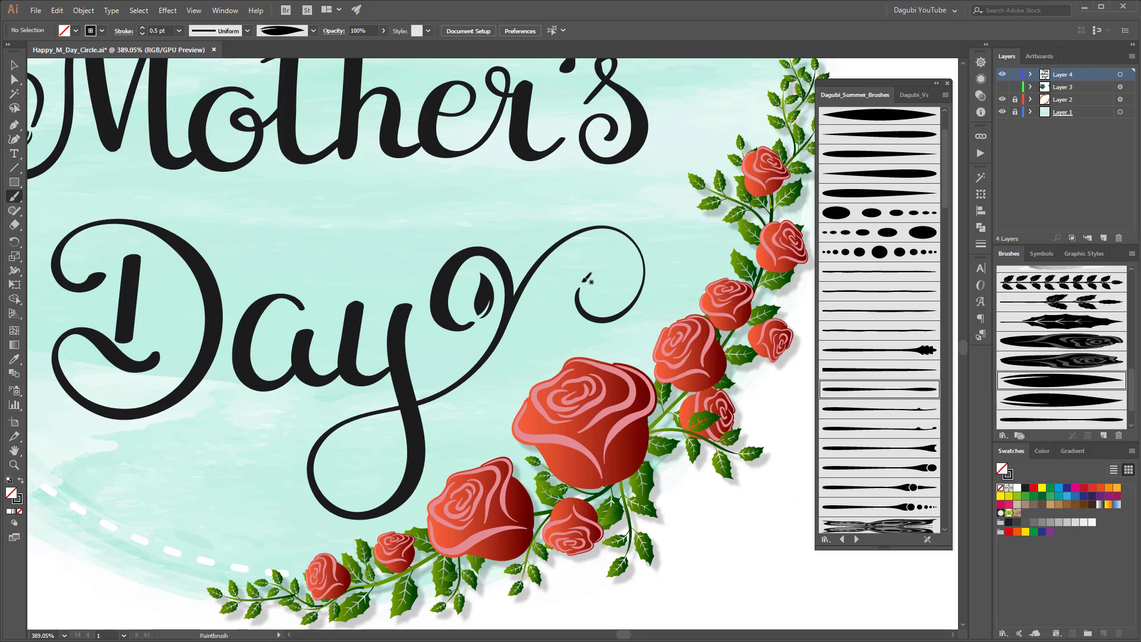
drag(585, 277, 615, 253)
ctrl+click(596, 263)
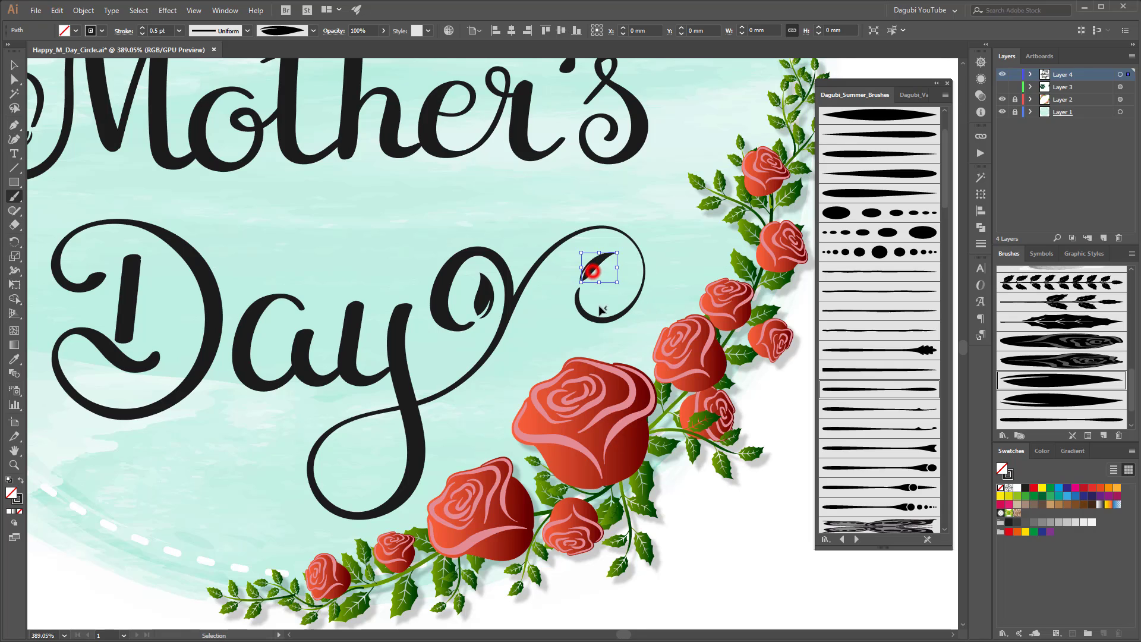
click(142, 27)
click(142, 27)
click(142, 28)
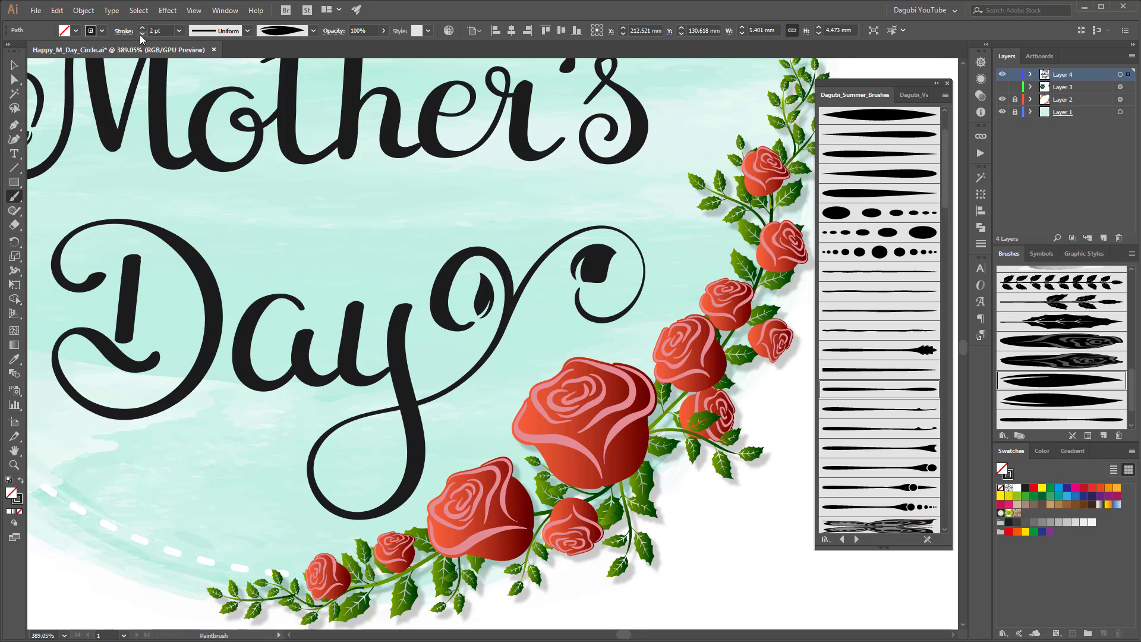
click(143, 33)
drag(557, 242, 665, 235)
key(ctrl+0)
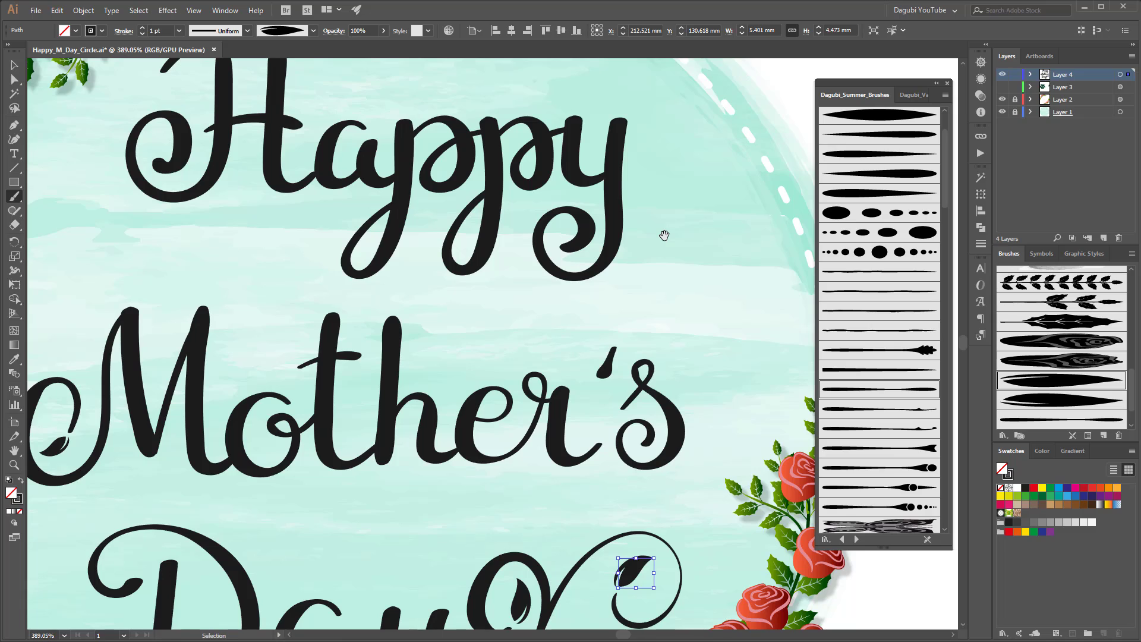
click(776, 278)
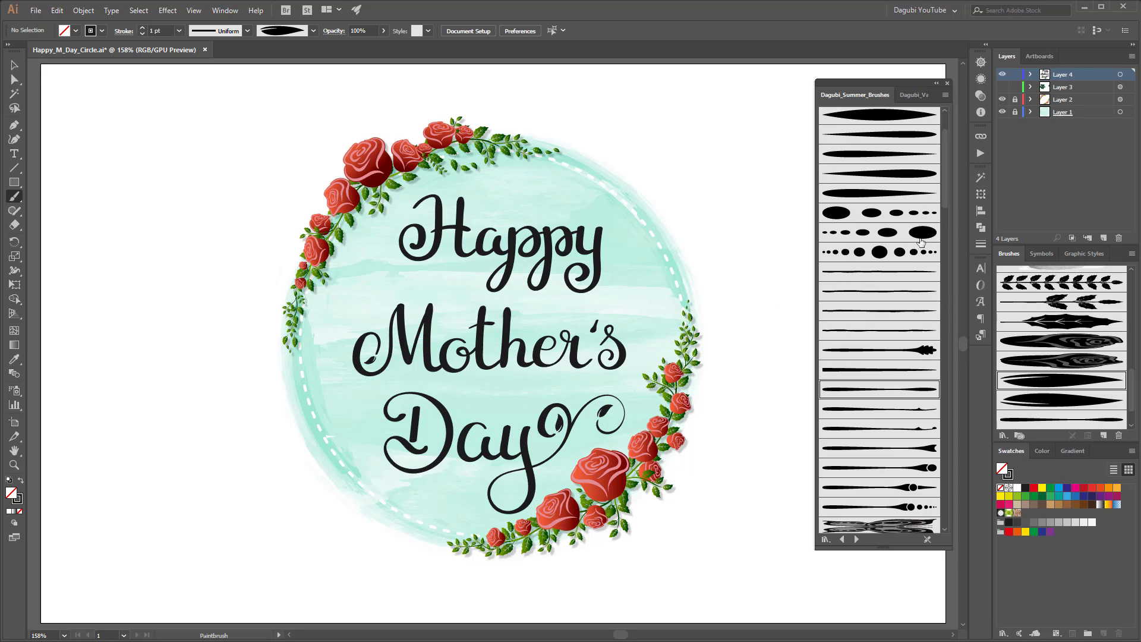
Step: Start a Drop Shadow effect on all of Layer 4 with white (ffffff) as the shadow color and Normal mode
click(1120, 76)
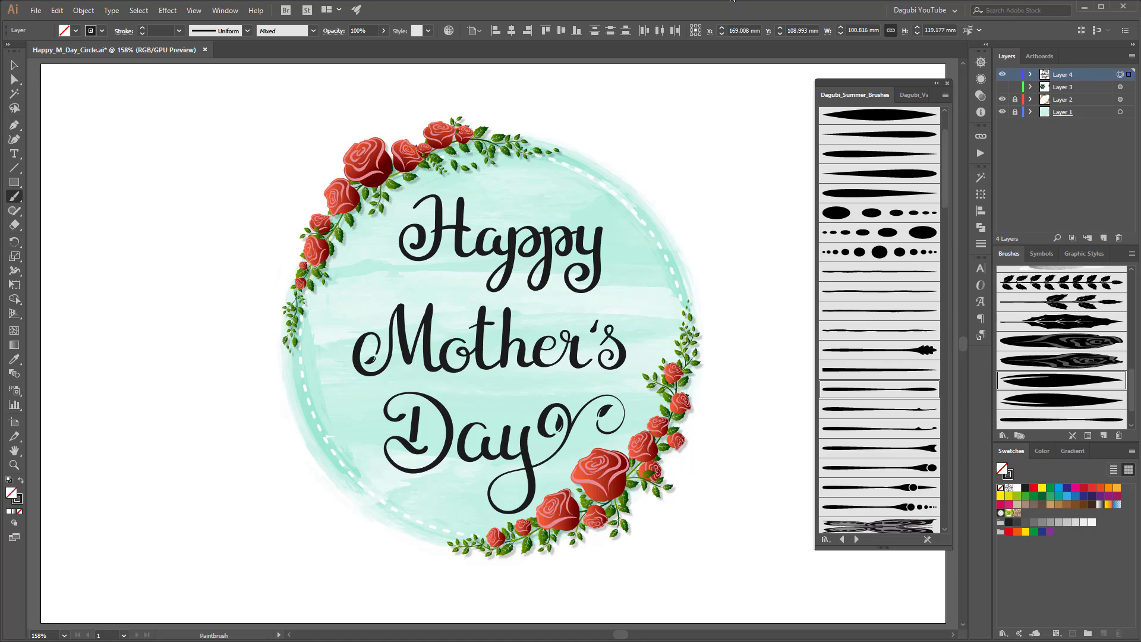
click(168, 10)
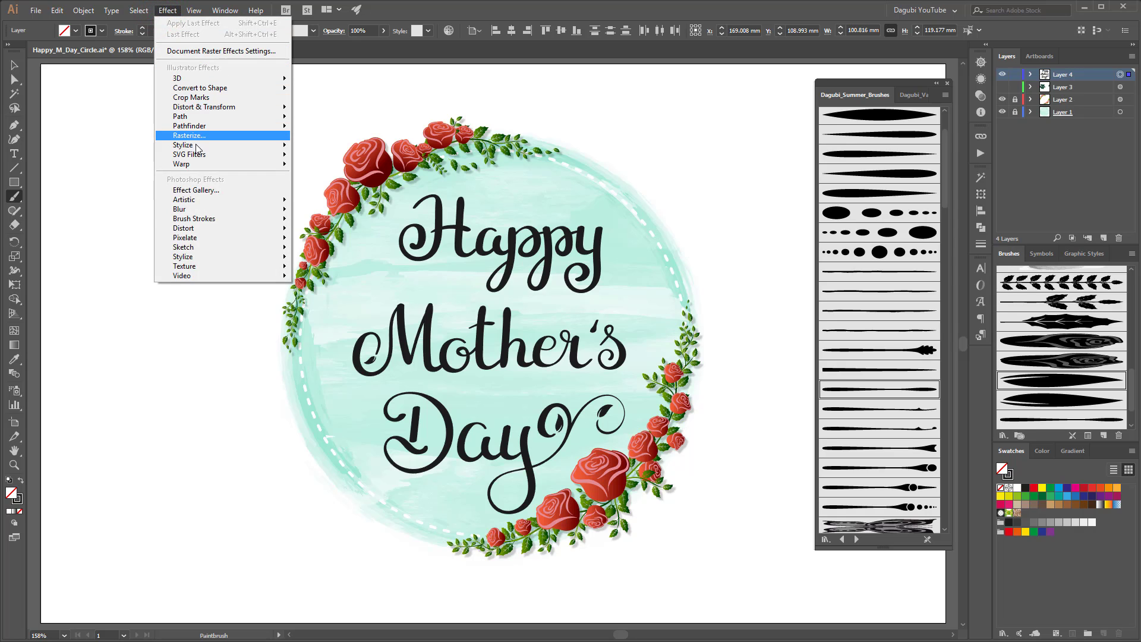
mouse_move(196, 145)
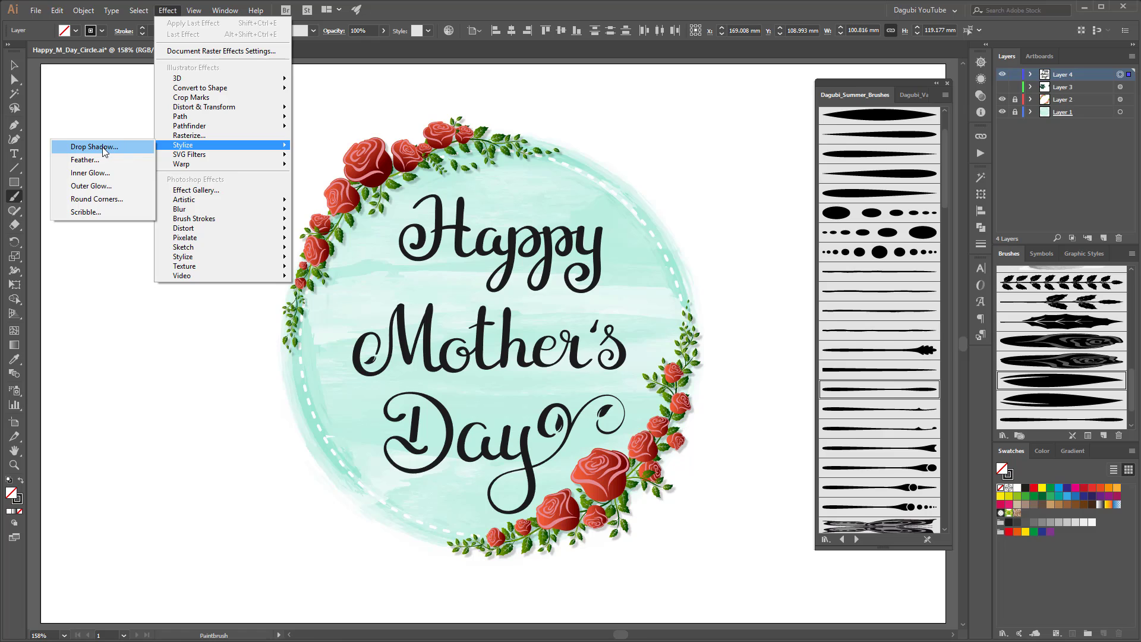
click(104, 149)
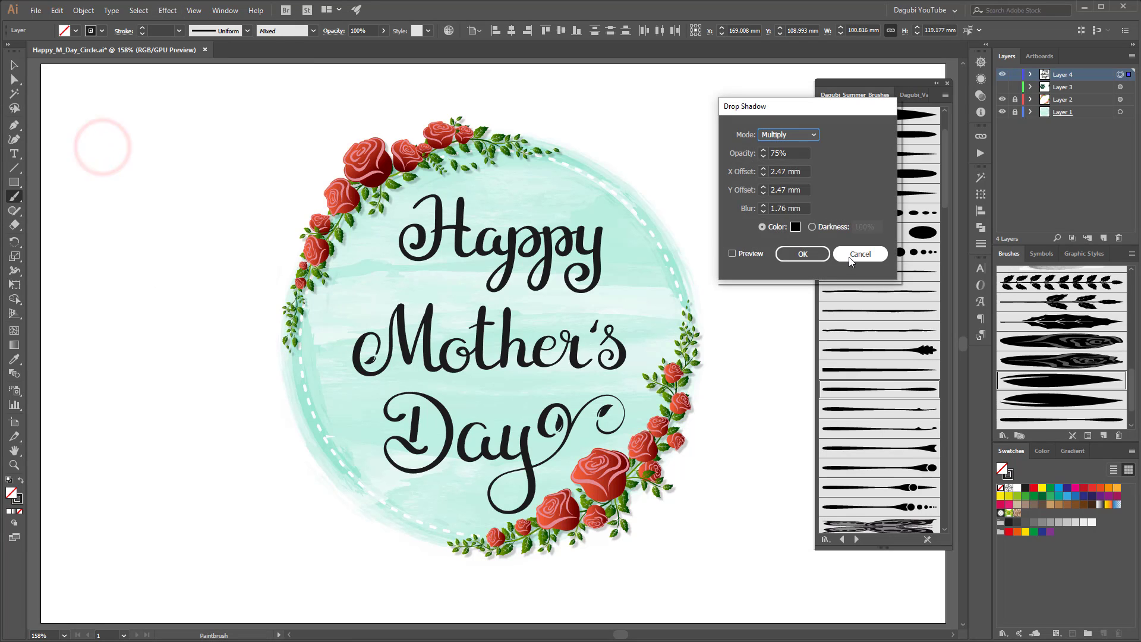
click(796, 227)
text(ffffff)
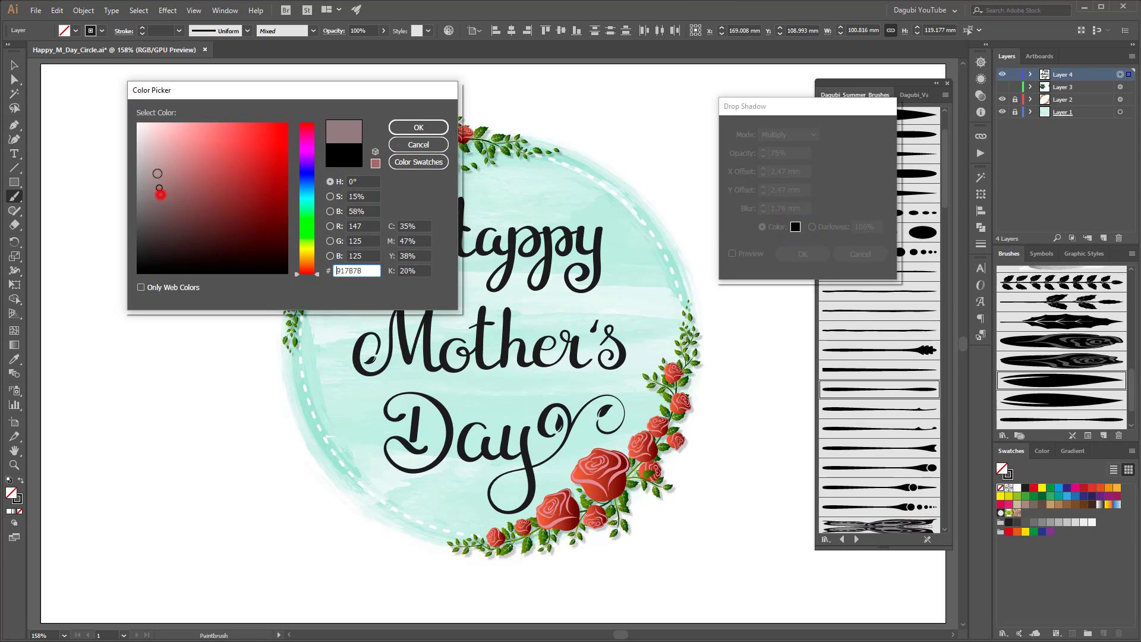
click(427, 128)
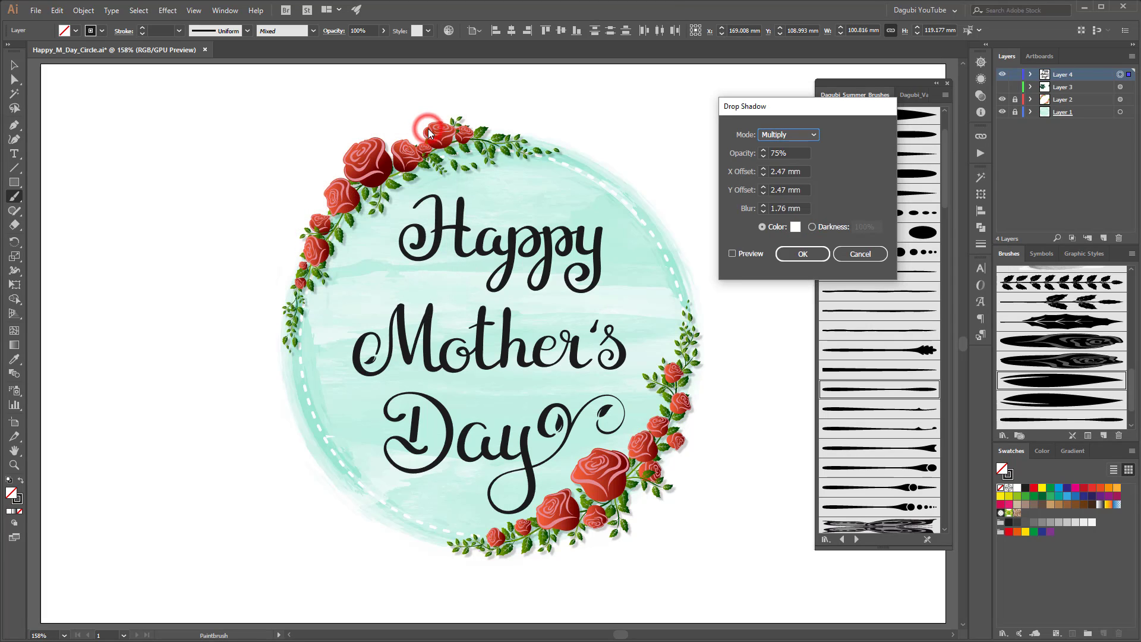
click(785, 135)
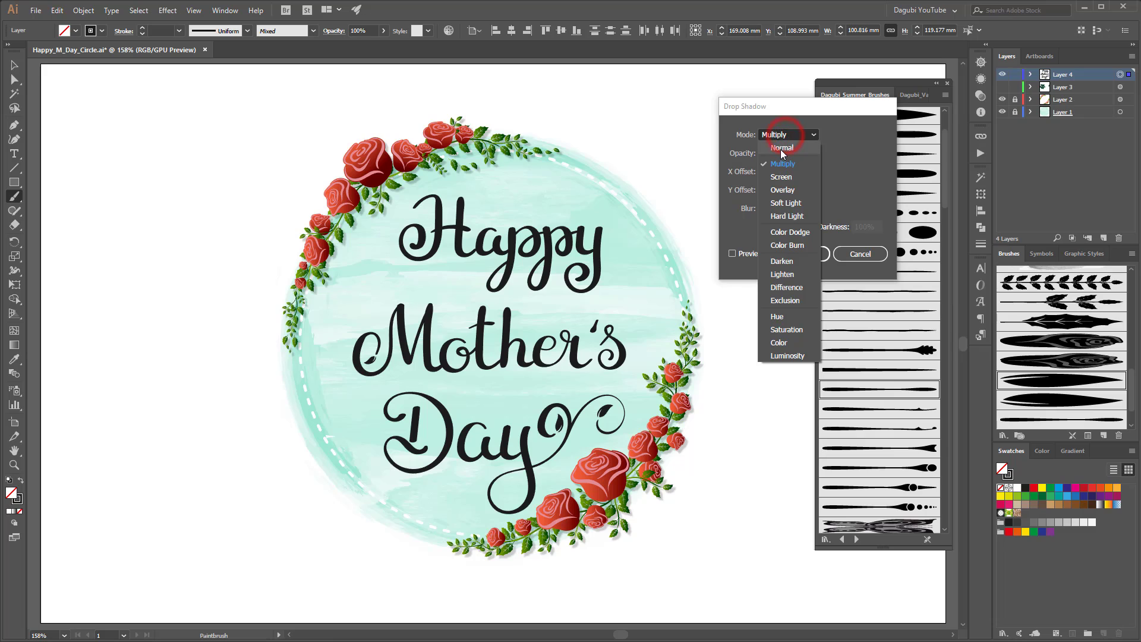
click(781, 150)
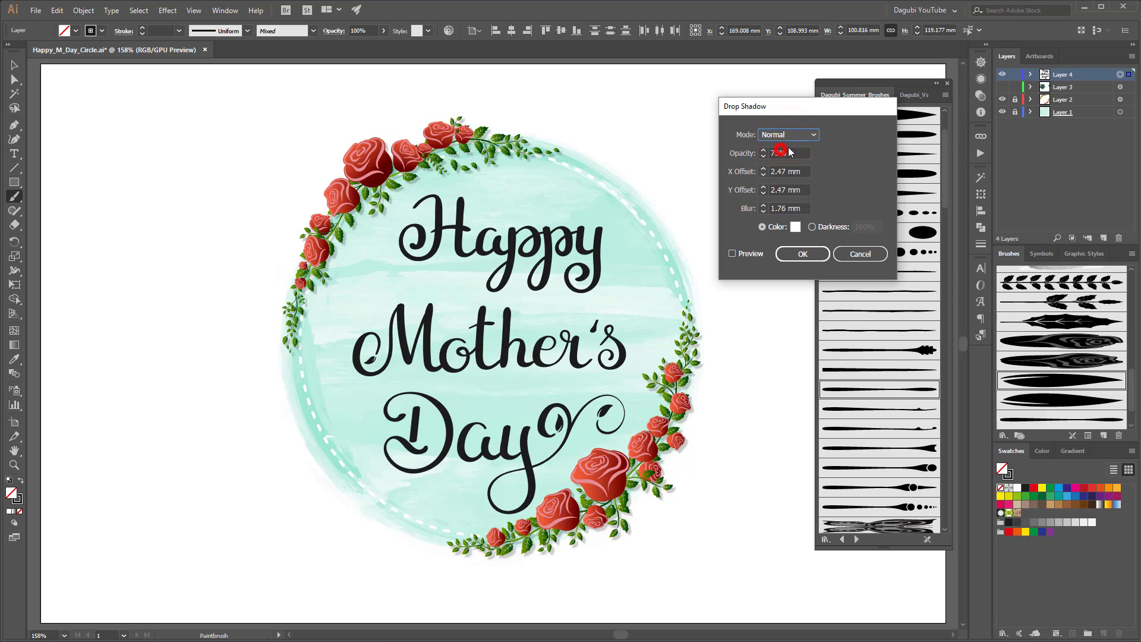
Step: Set the drop shadow's blur to 0 mm and both X and Y offsets to 1 mm with preview on, and apply it
click(763, 212)
click(763, 211)
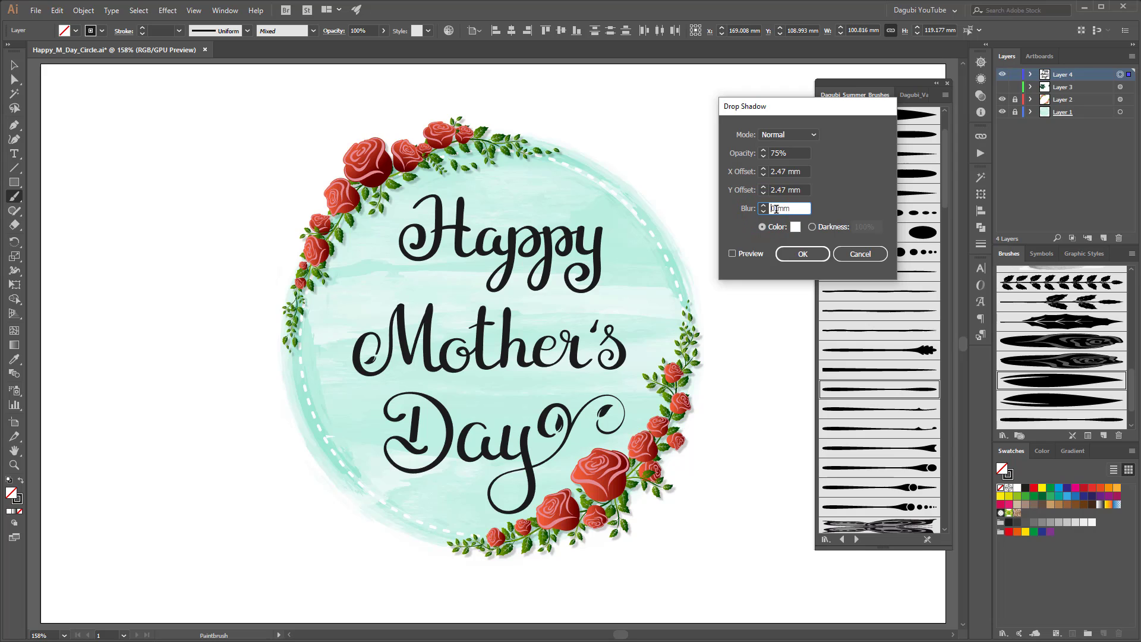
click(742, 252)
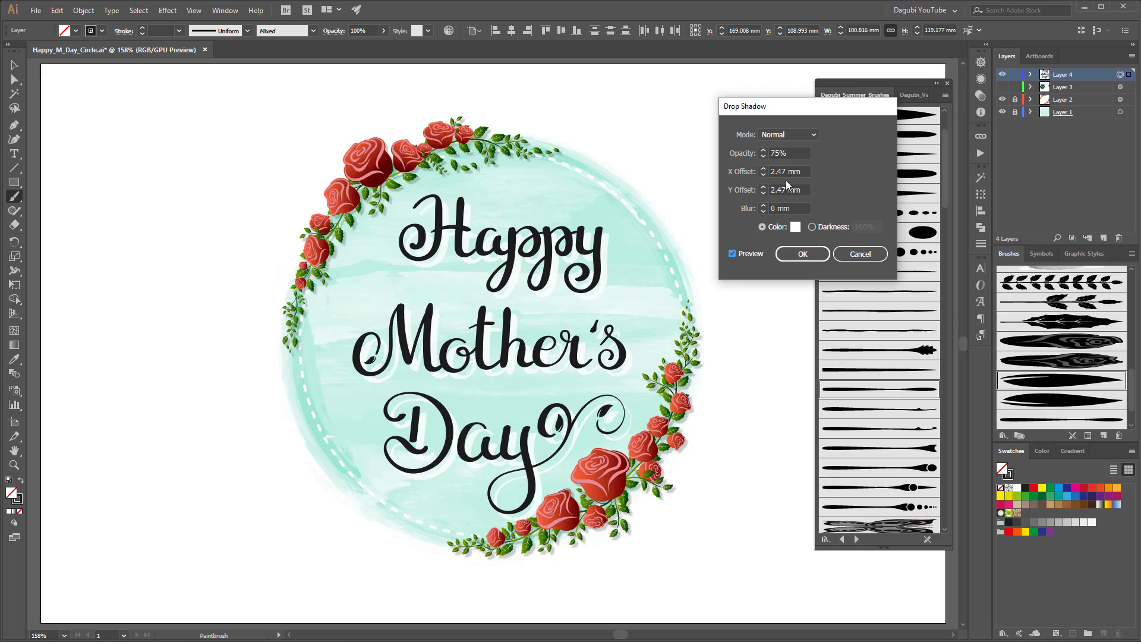
scroll(779, 171, down, 1)
scroll(780, 172, down, 1)
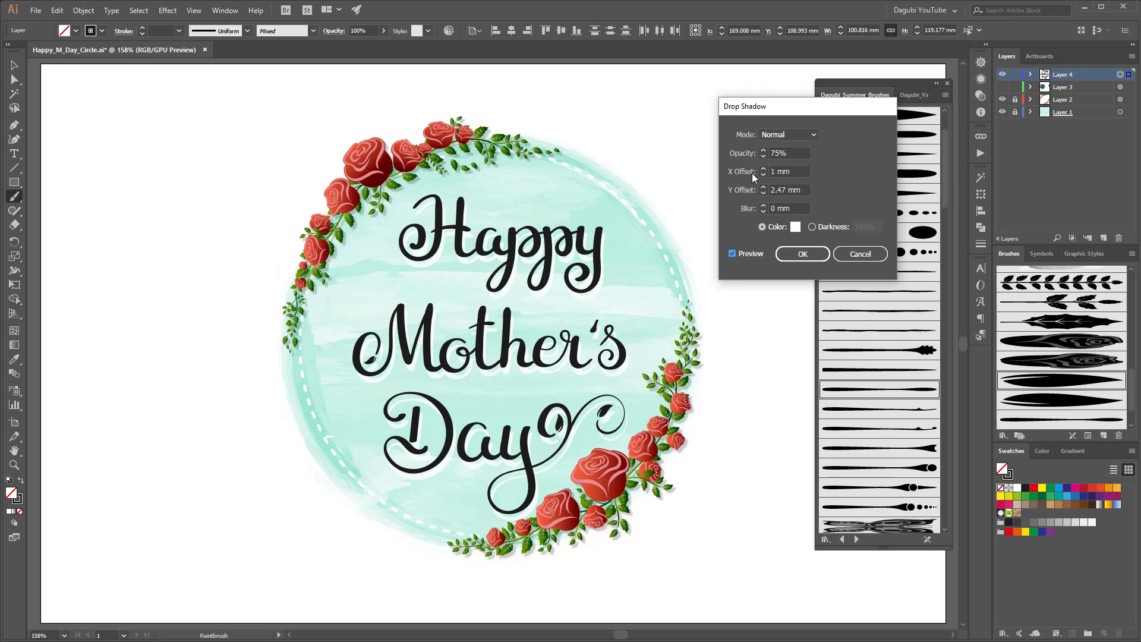
scroll(776, 190, down, 1)
scroll(776, 190, down, 1)
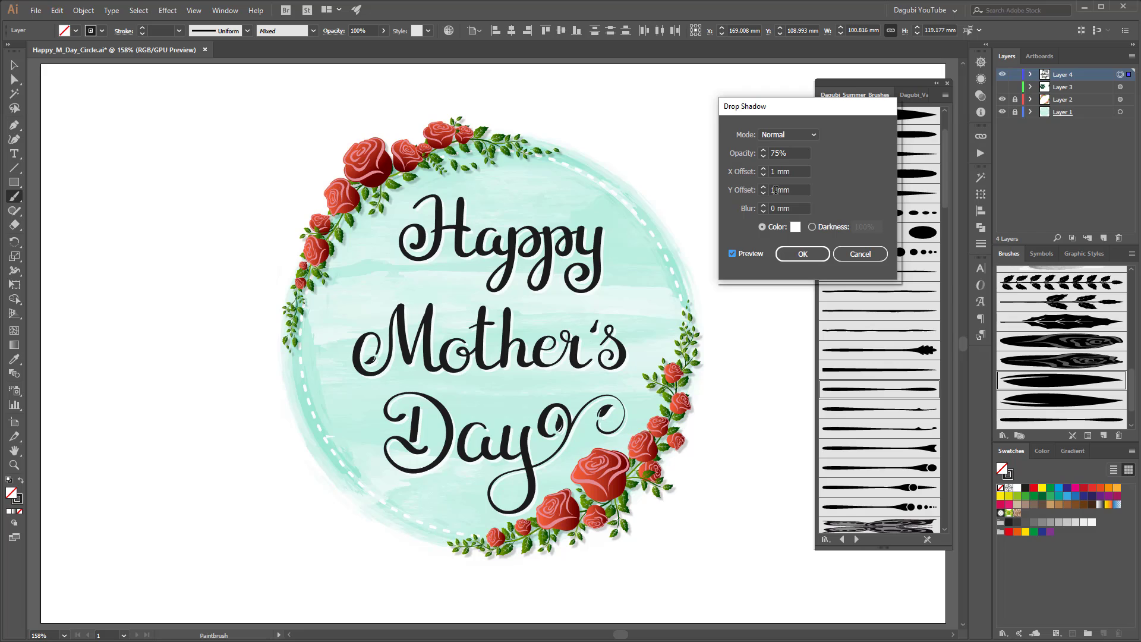
click(803, 255)
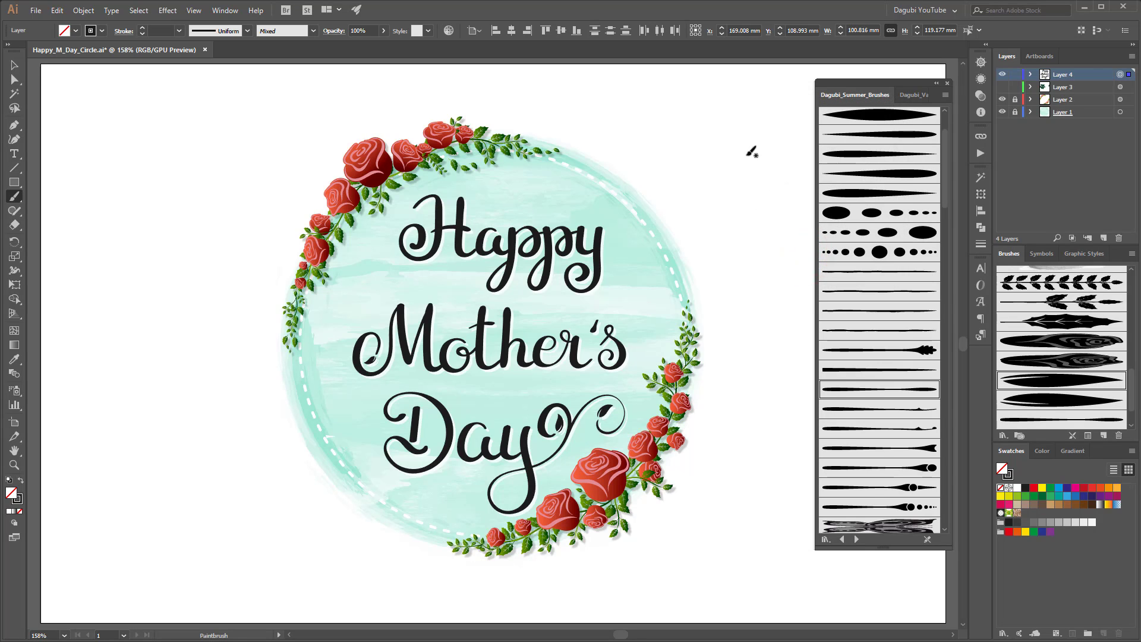
Step: Recolor the strokes of all the Layer 4 lettering dark green with RGB values 29, 56, 7 (1D3807)
click(1119, 75)
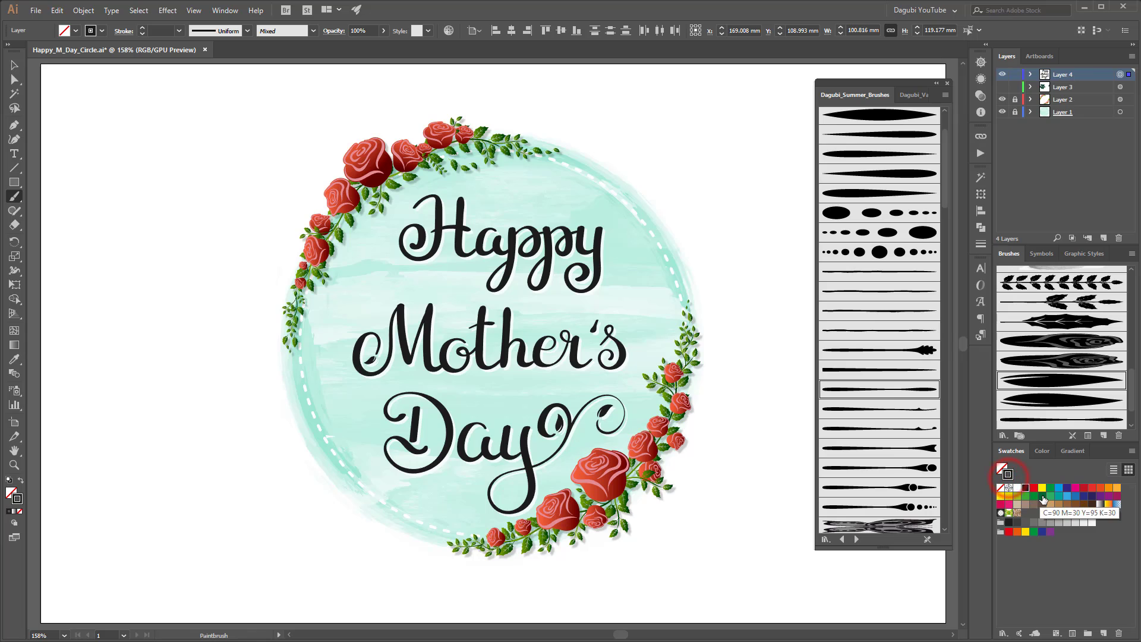
click(1042, 496)
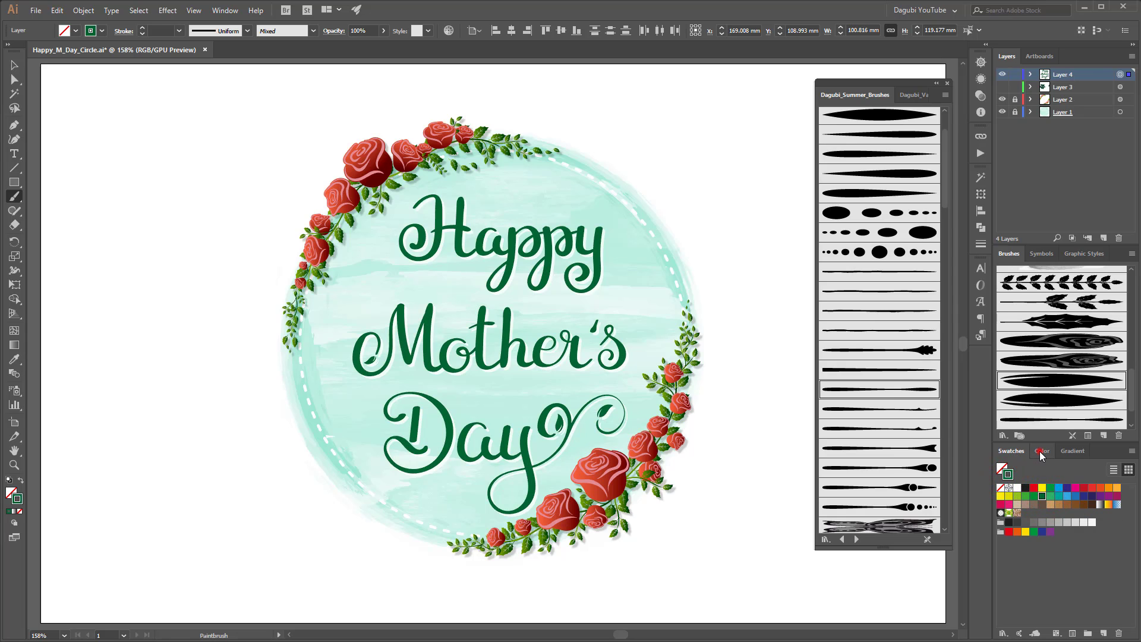
click(1041, 452)
click(1130, 451)
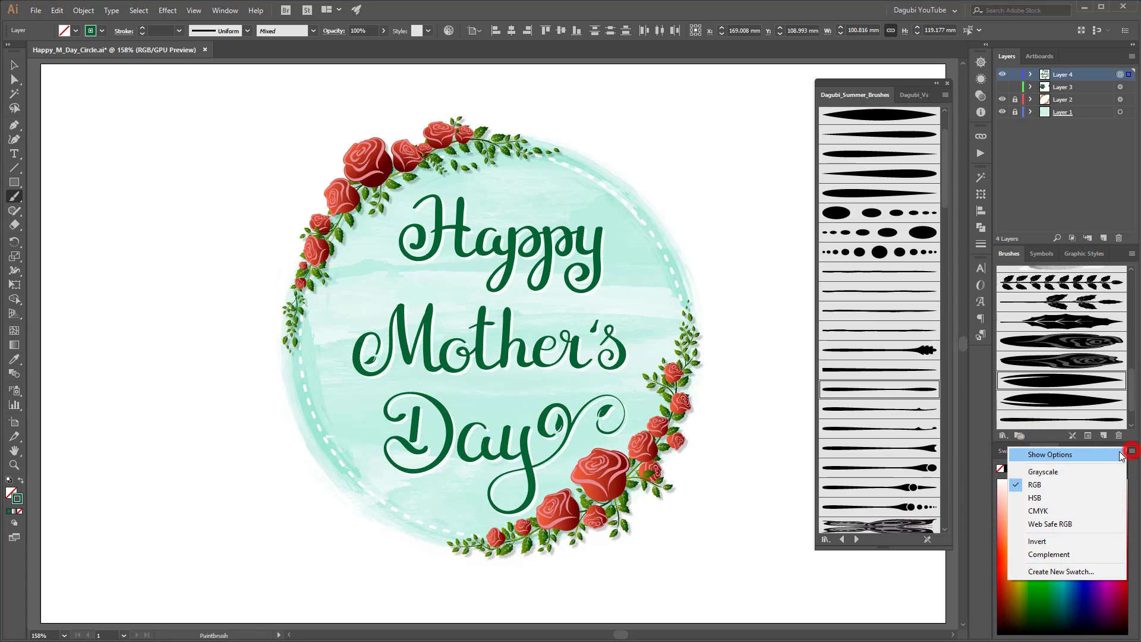
click(1057, 375)
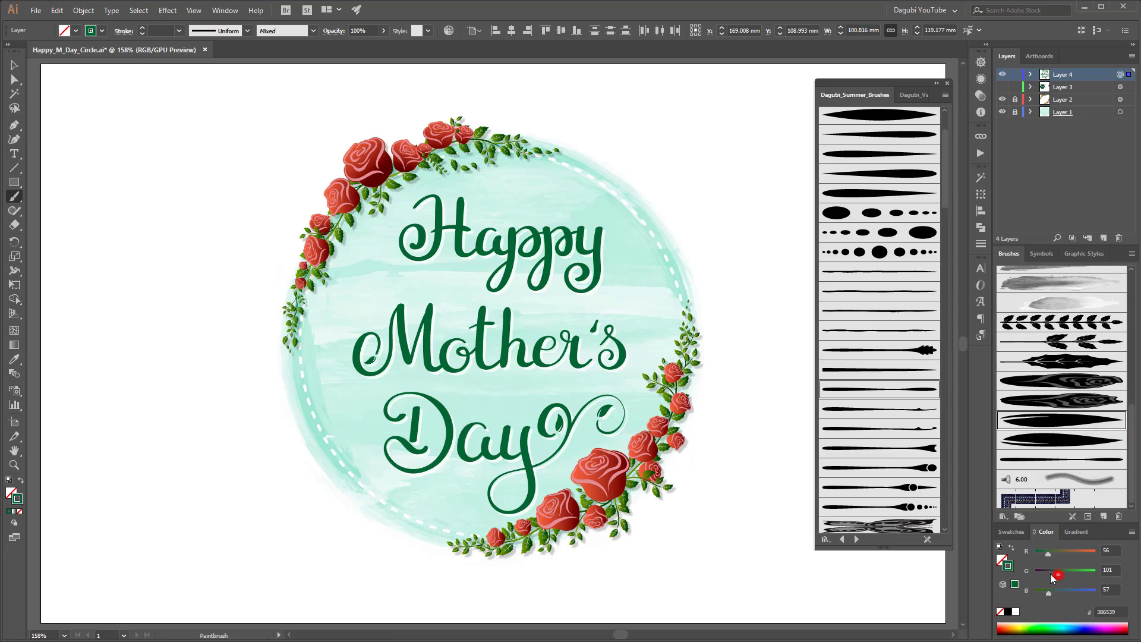
drag(1047, 591, 1037, 593)
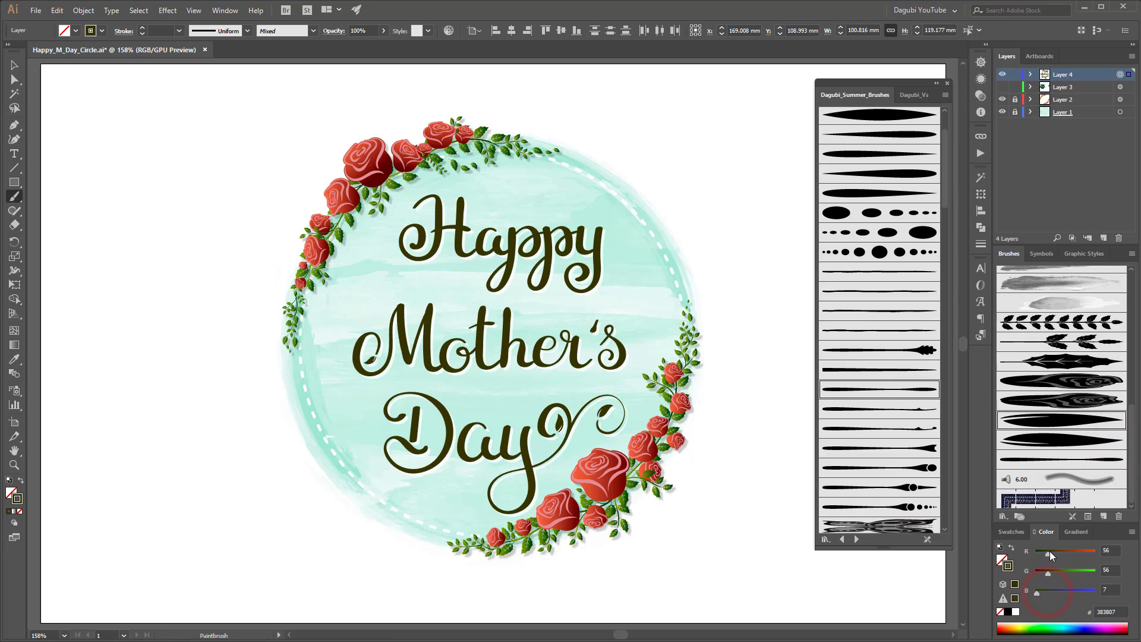
drag(1048, 551, 1042, 553)
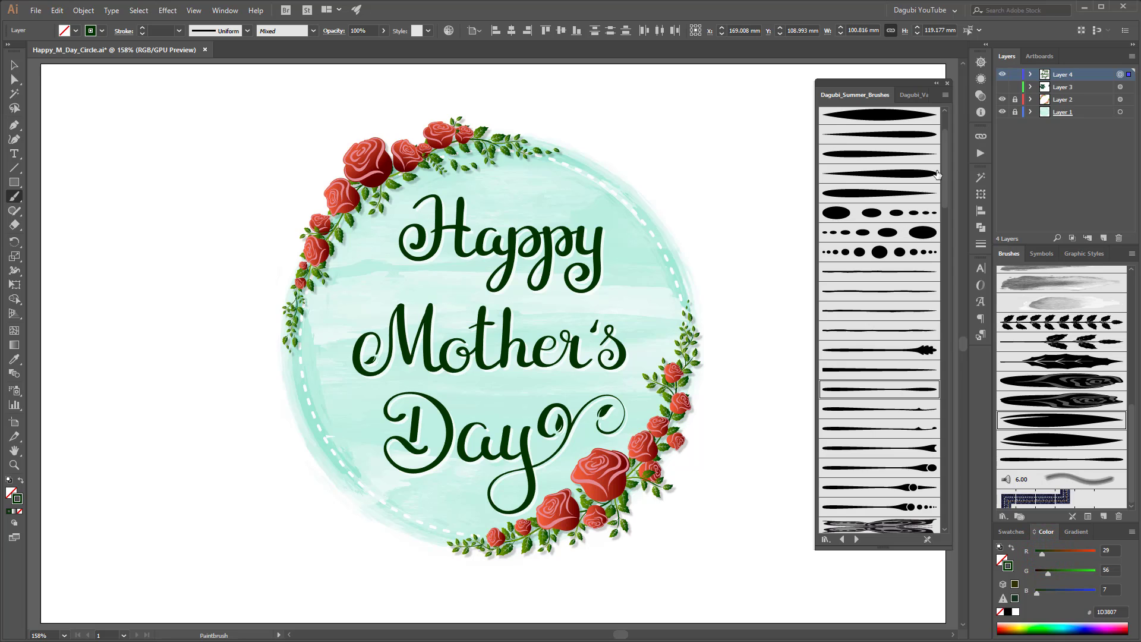
Step: Move all the Layer 4 lettering about 2 mm up and 0.7 mm left, and close the Dagubi_Summer_Brushes library
click(1119, 75)
key(Up)
key(Up)
key(Up)
key(Up)
key(Up)
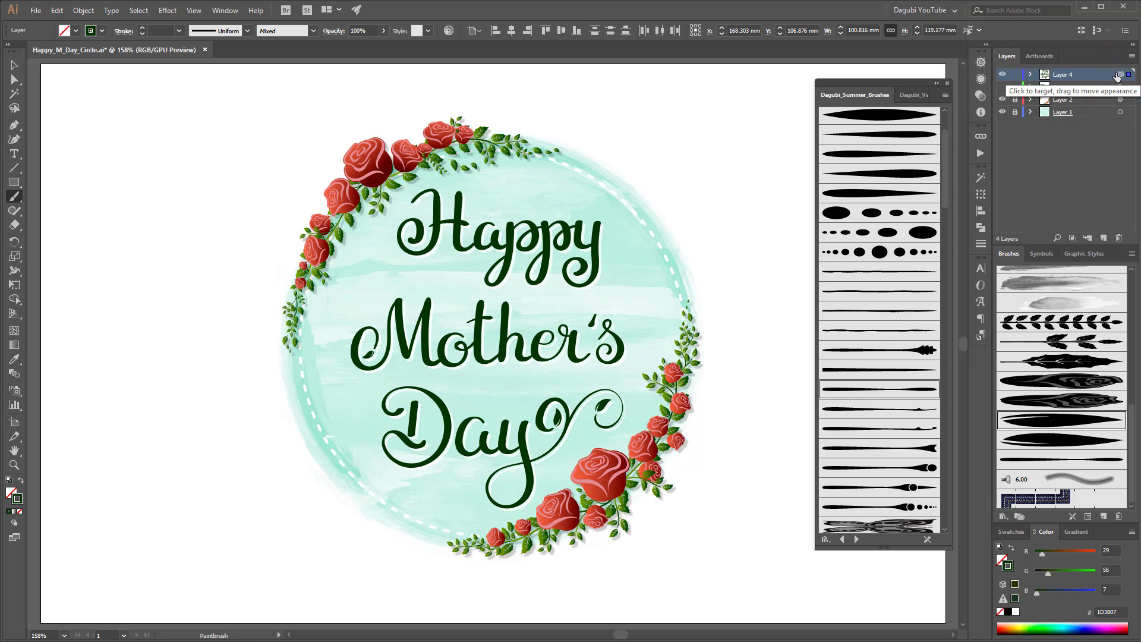
click(949, 83)
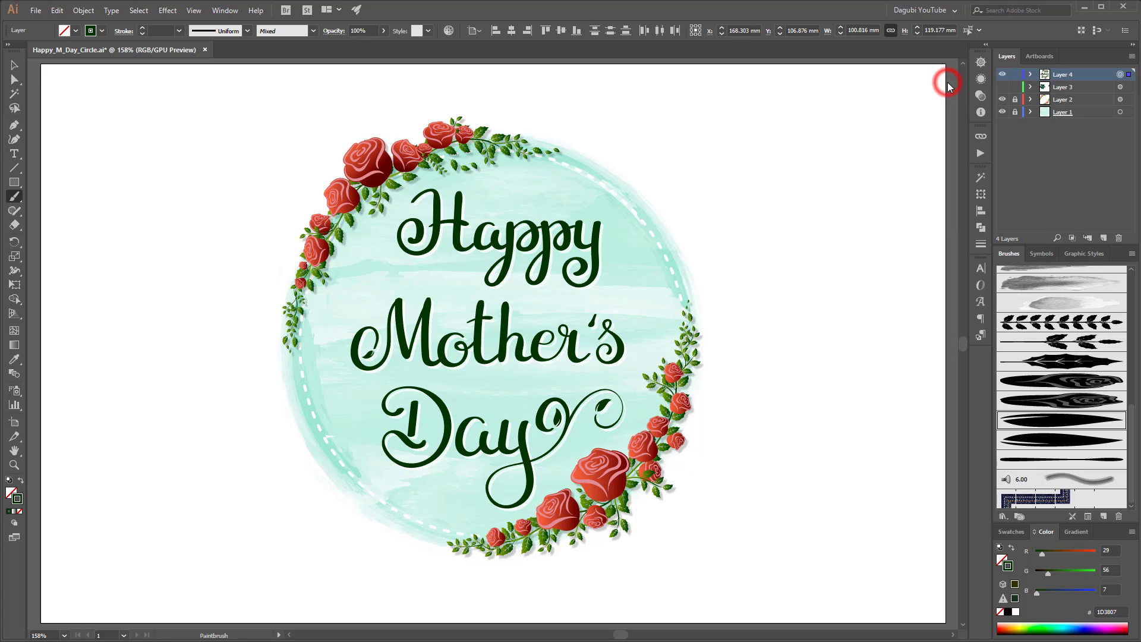
Step: Delete the calligraphic apostrophe stroke between the r and s of the "Mother's" lettering
ctrl+click(907, 186)
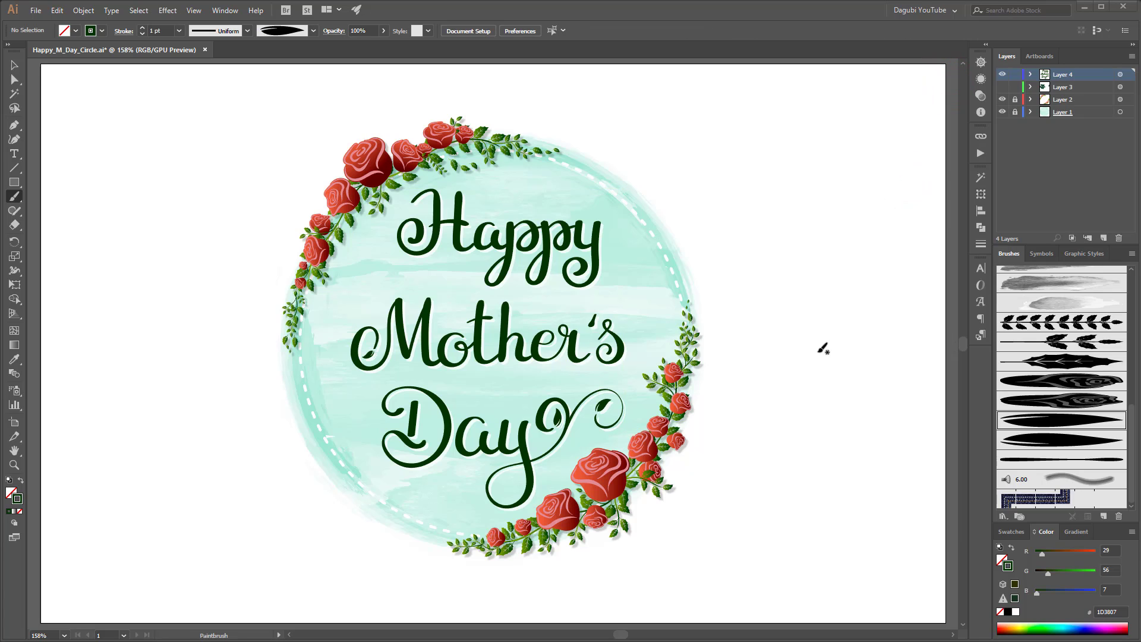
scroll(593, 328, up, 6)
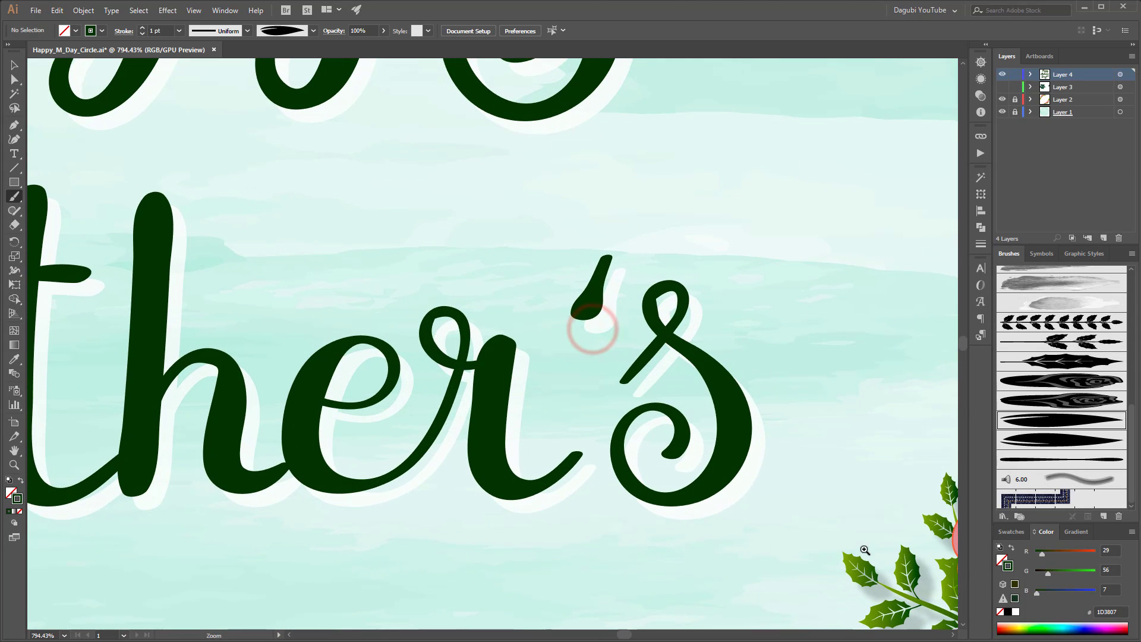
ctrl+click(588, 295)
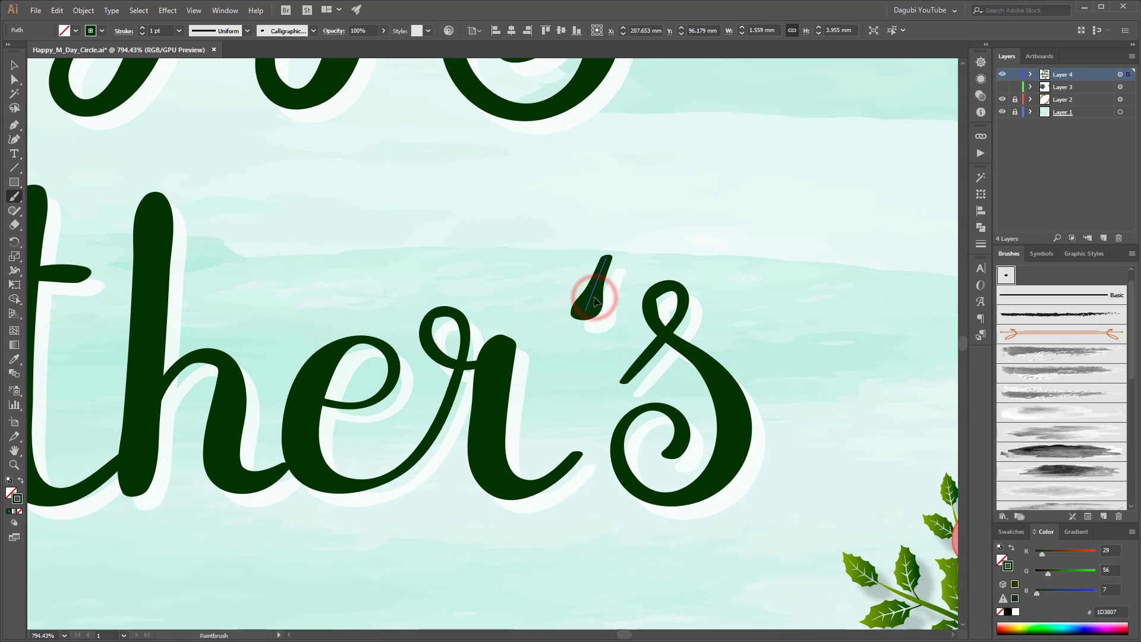
key(Delete)
Step: Paint a leaf-shaped apostrophe about 2.8 mm wide and 4.9 mm high between the r and s of "Mother's" with the leaf-shaped art brush
scroll(1070, 427, down, 5)
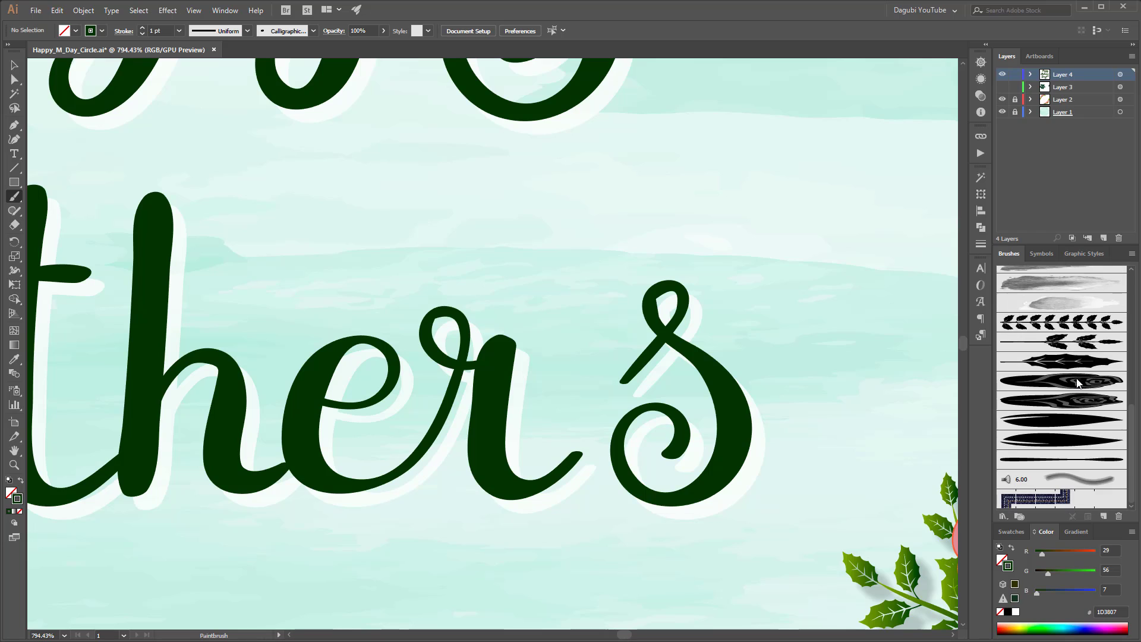
click(1071, 424)
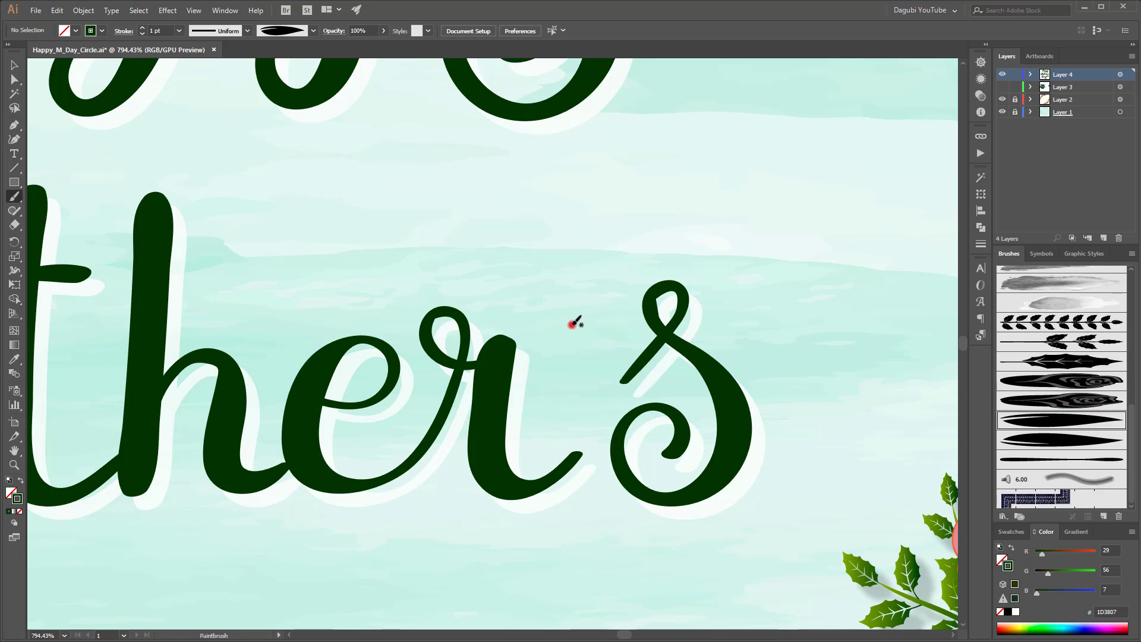
mouse_move(572, 324)
mouse_down()
mouse_move(607, 261)
mouse_move(599, 286)
mouse_up()
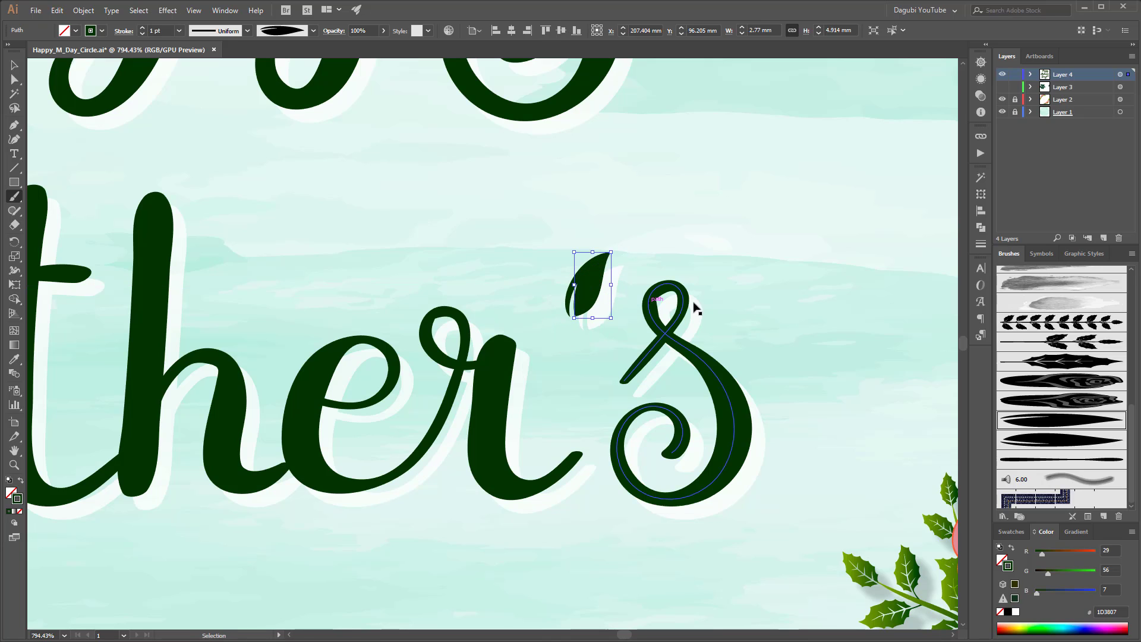
ctrl+click(722, 284)
scroll(723, 283, down, 5)
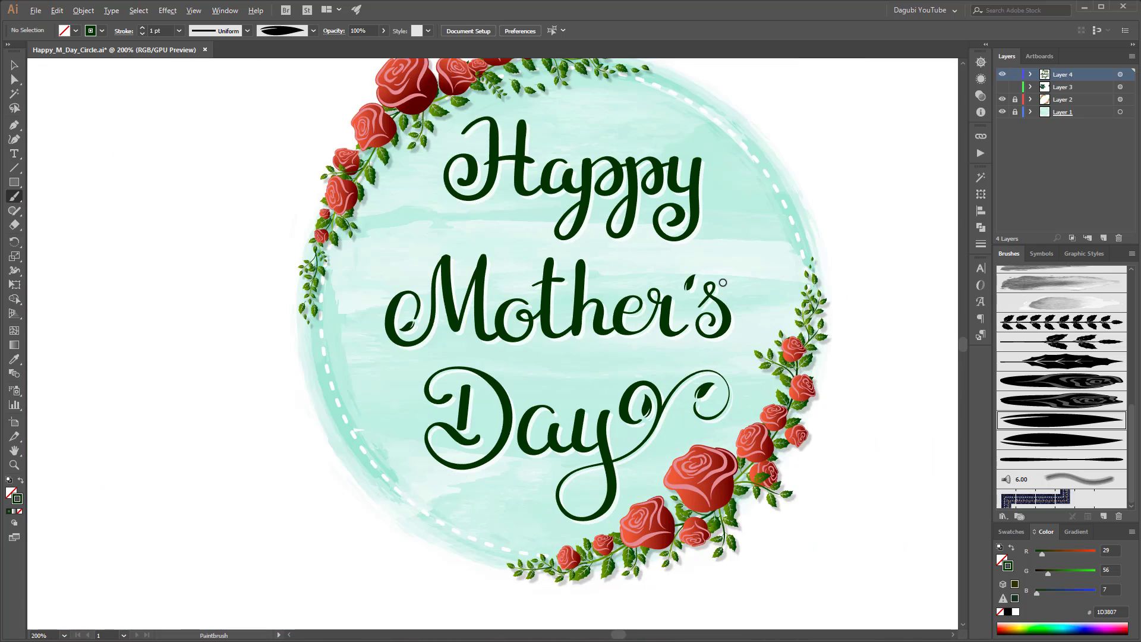
scroll(722, 284, down, 1)
key(ctrl+0)
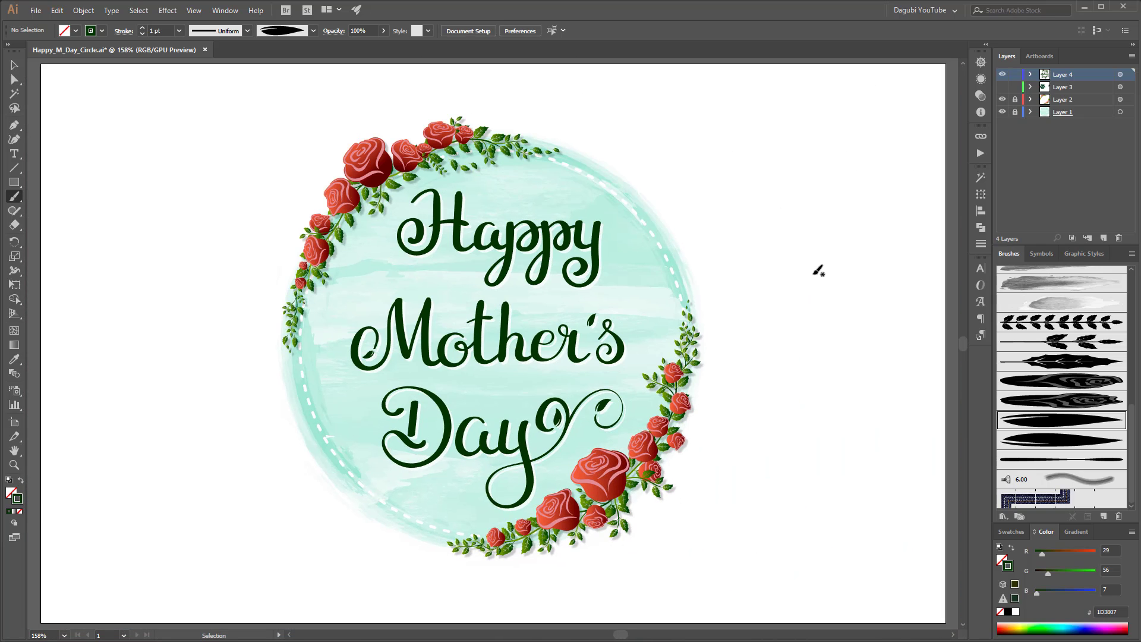